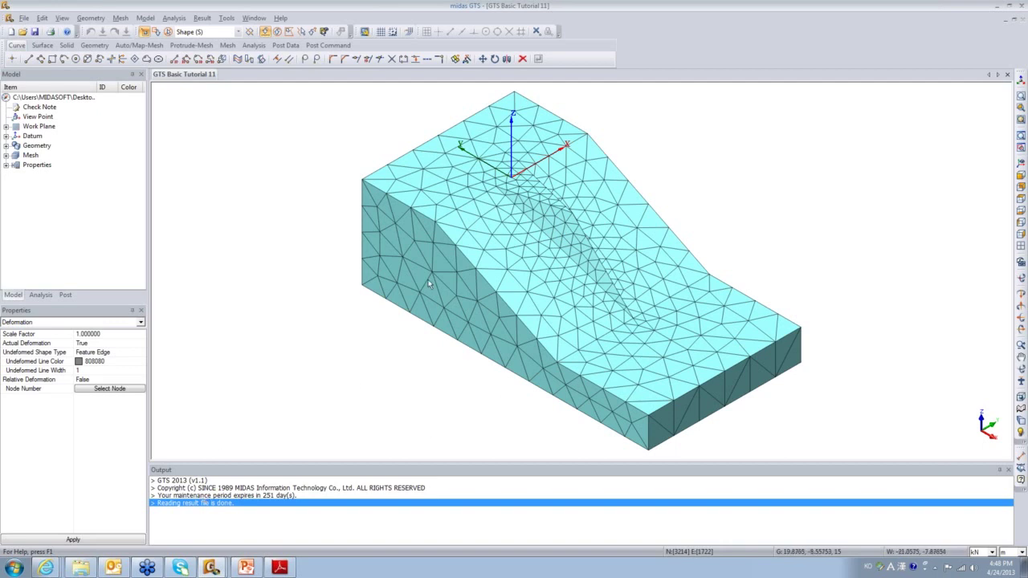
Bring up the solved 2D slope model GTS 2D Tutorials 38_solved for viewing
left_click(279, 568)
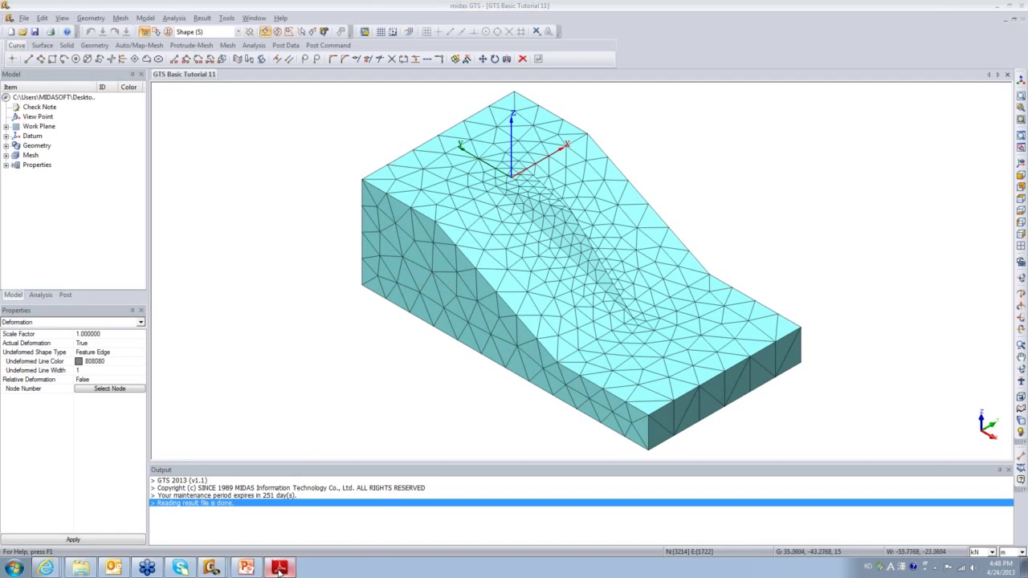
key("alt+Tab")
mouse_move(285, 566)
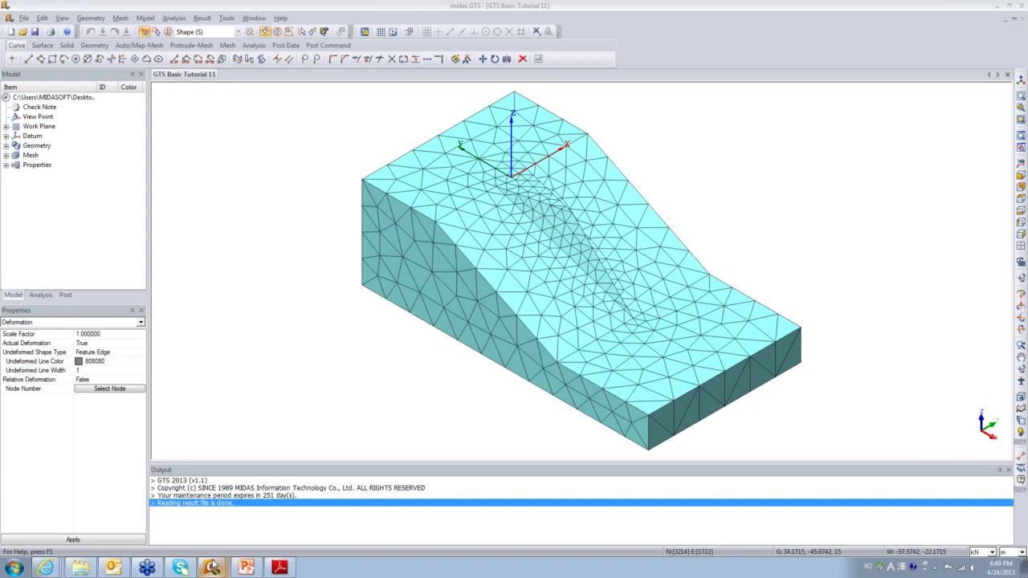
left_click(212, 567)
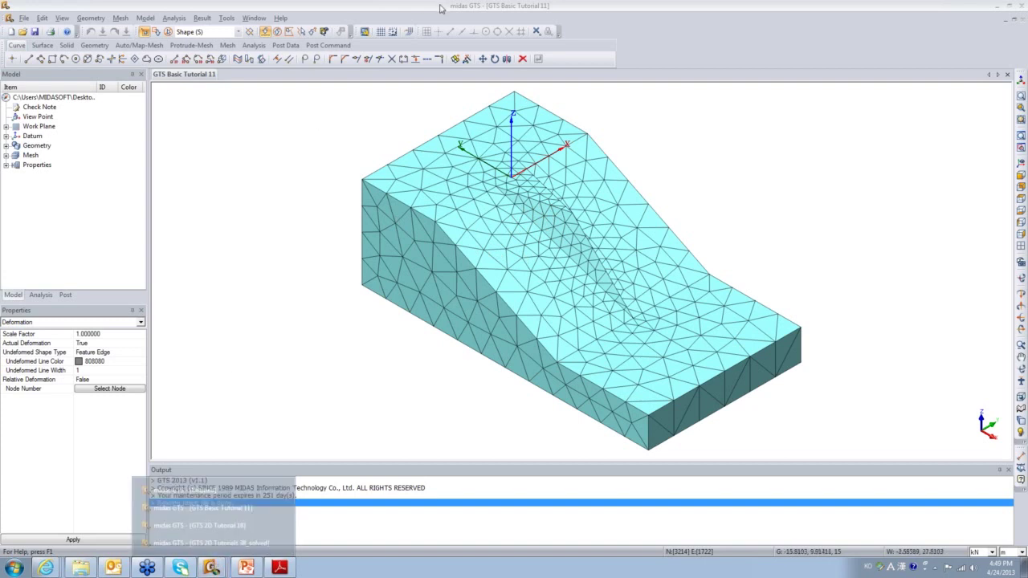
left_click(210, 543)
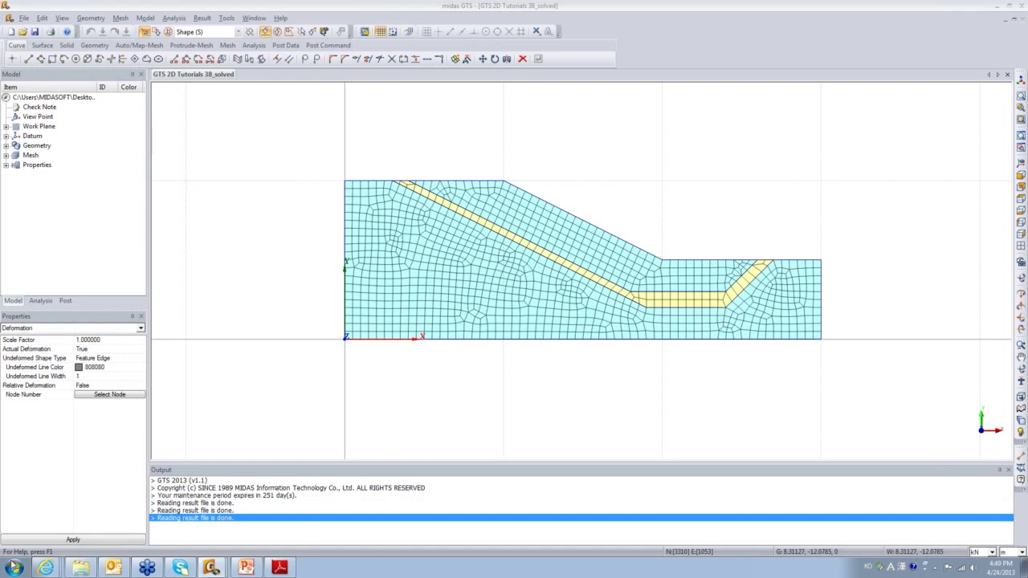
Switch to the empty Untitled project and maximize its window
left_click(211, 567)
left_click(186, 505)
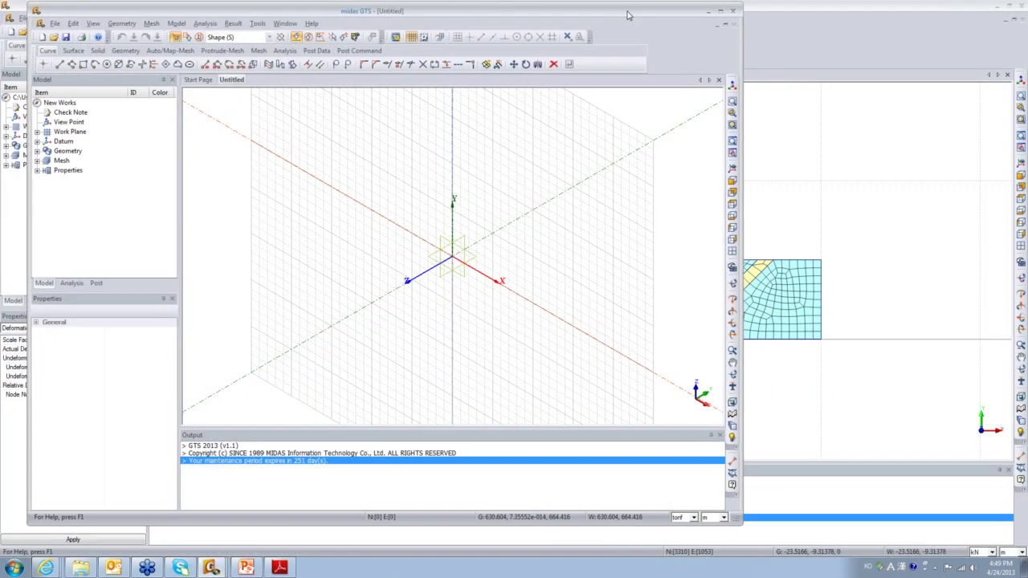
double_click(620, 12)
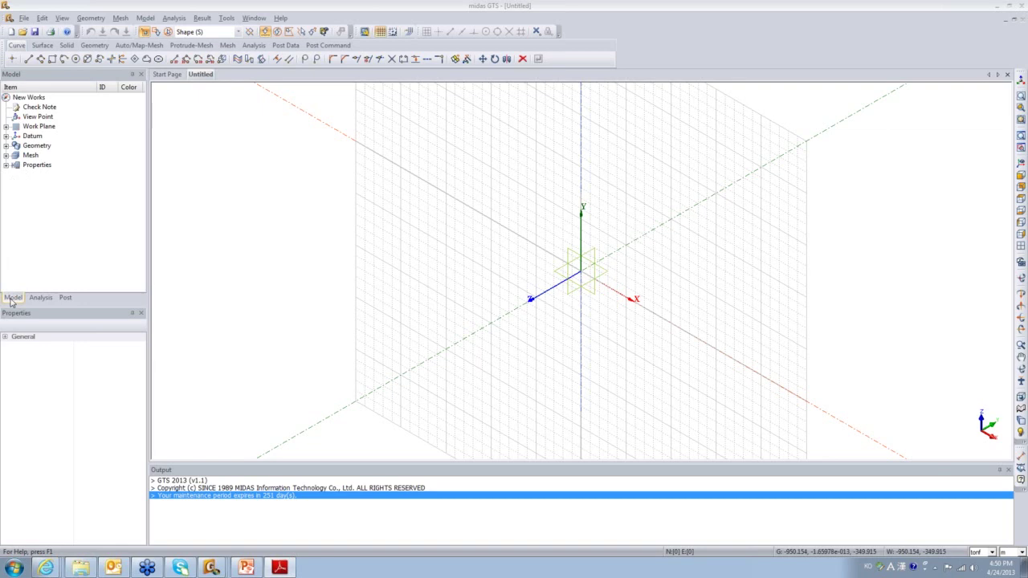
Look through the Analysis, Post and Model work trees of the empty project
left_click(40, 299)
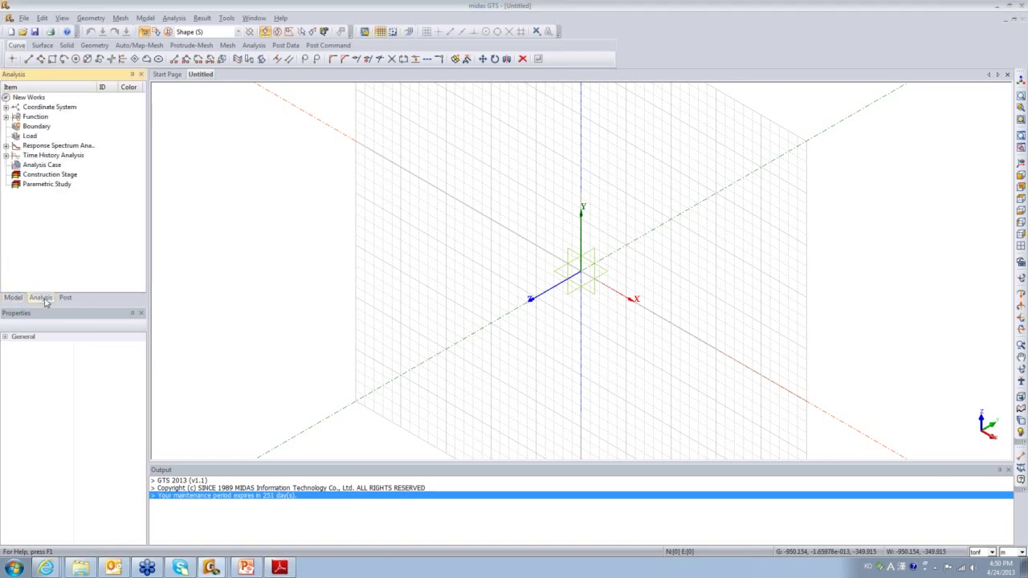
left_click(65, 298)
left_click(14, 298)
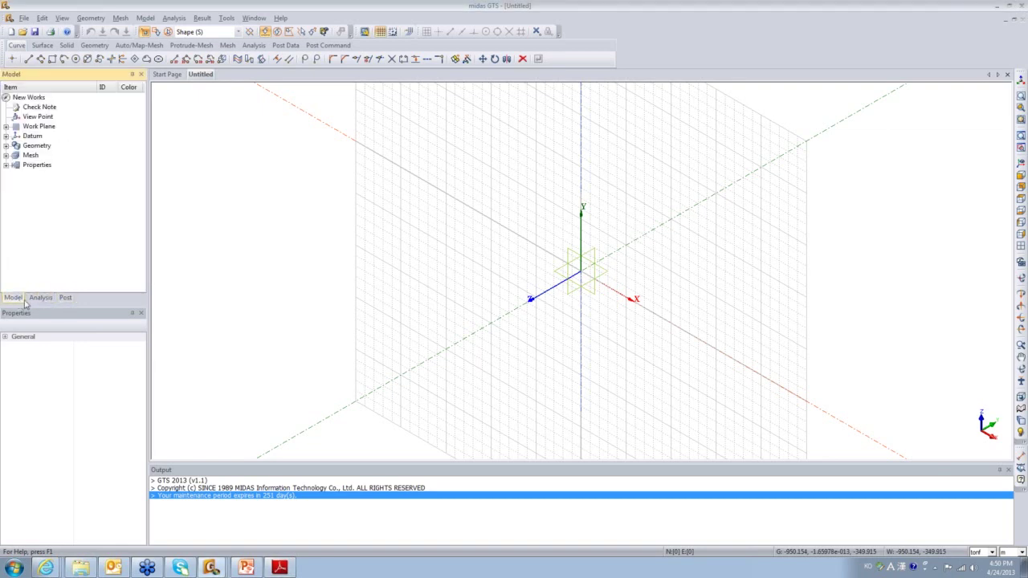
left_click(42, 298)
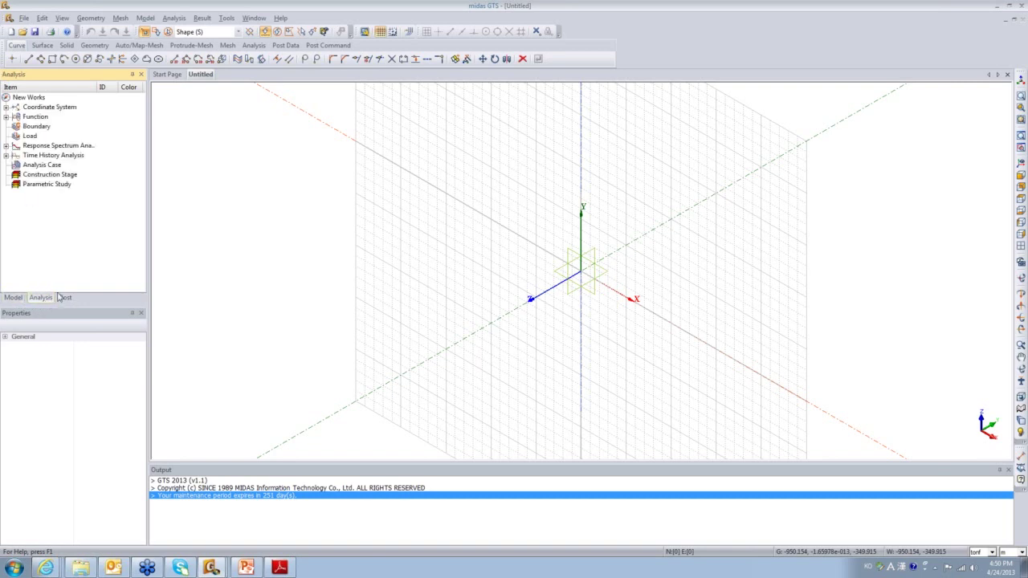
left_click(65, 298)
left_click(12, 299)
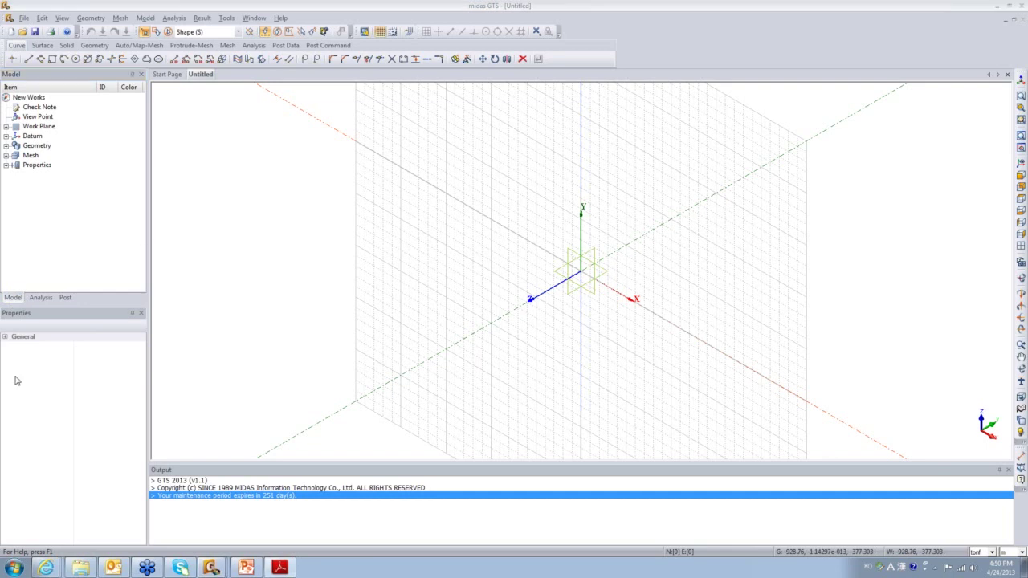
Set the project's force unit to kN
left_click(992, 553)
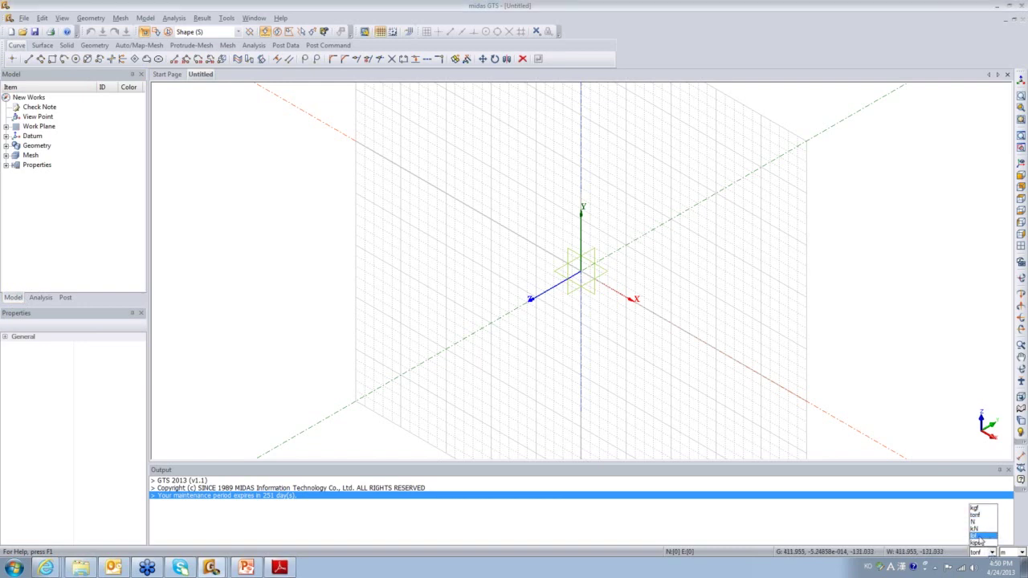
left_click(975, 528)
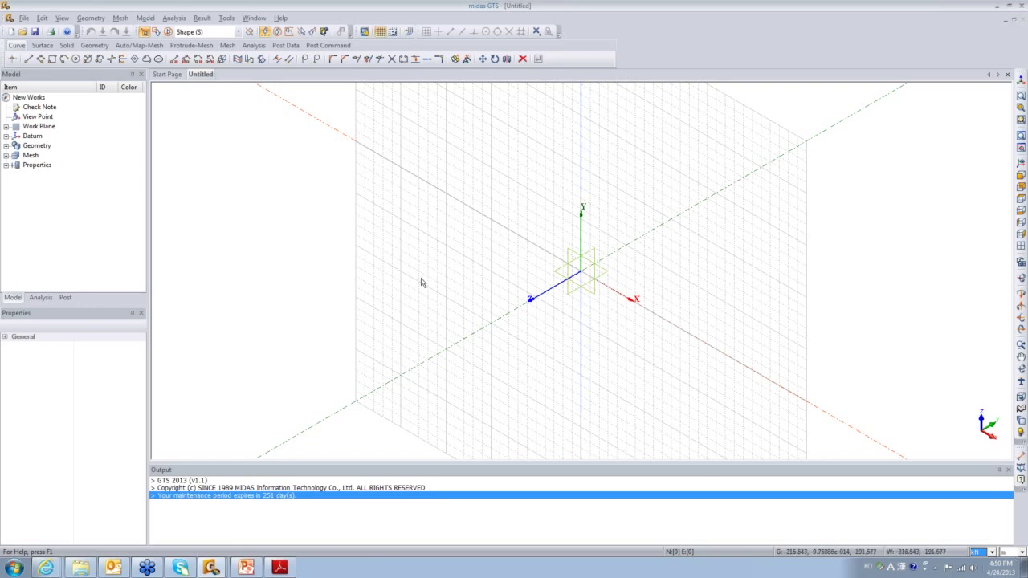
left_click(25, 252)
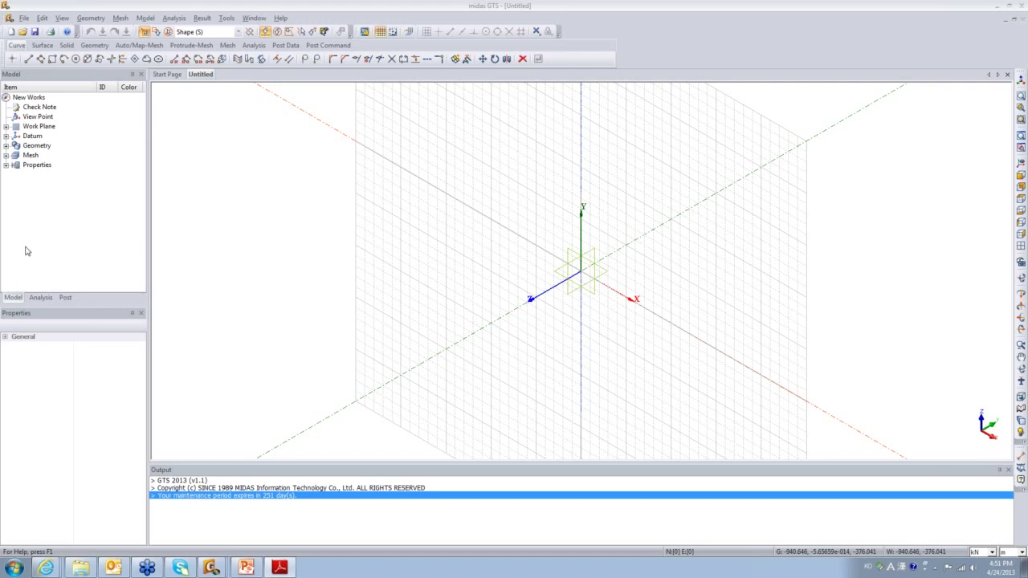
Start a new solid attribute among the project's properties and place its dialog clear of the model tree
left_click(7, 166)
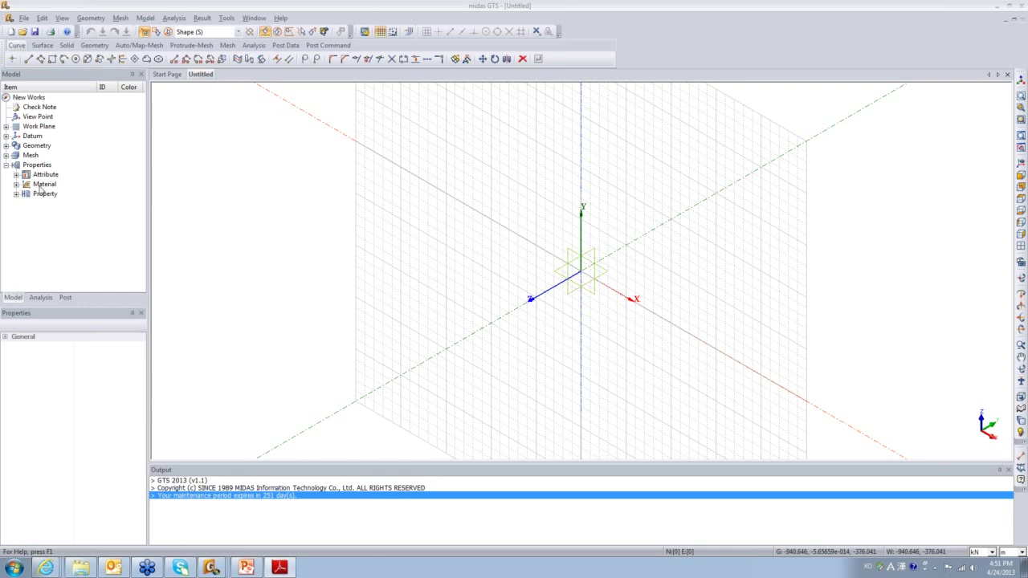
left_click(16, 174)
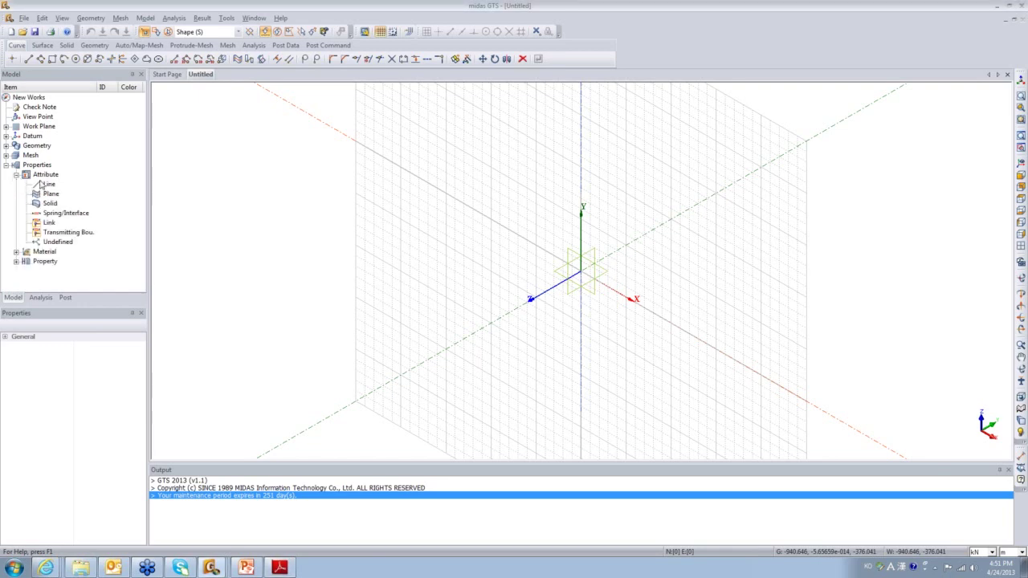
right_click(53, 204)
left_click(74, 211)
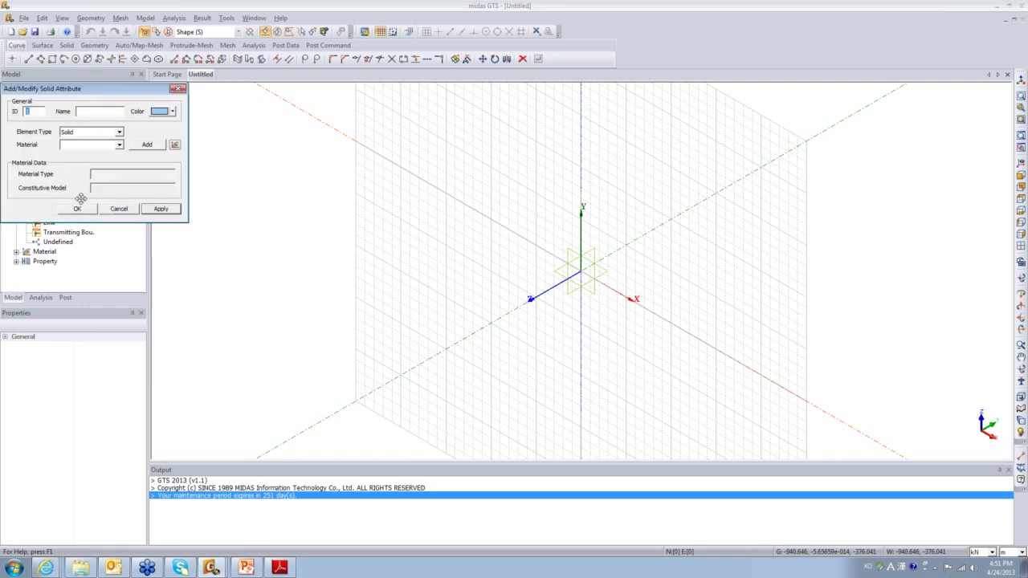
left_click_drag(86, 90, 181, 135)
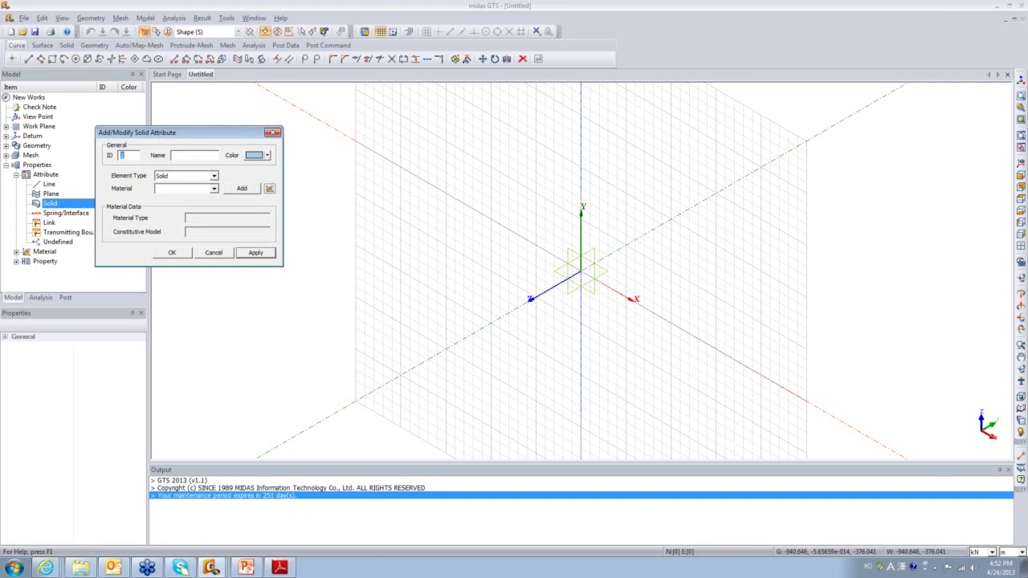
left_click(14, 190)
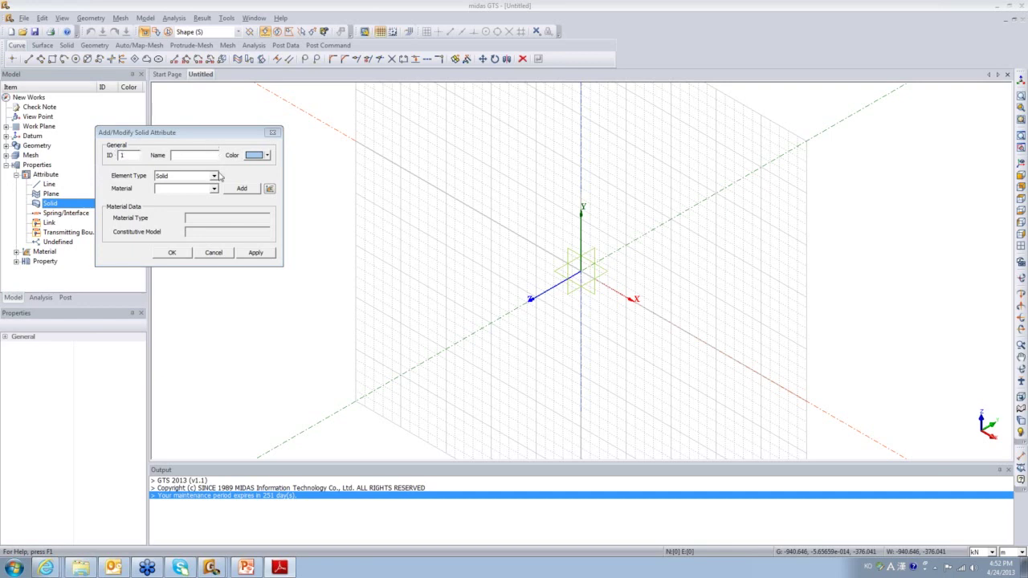
Add a ground material named Mat Clay for the solid attribute, with a modulus of elasticity of 1e5
left_click(240, 189)
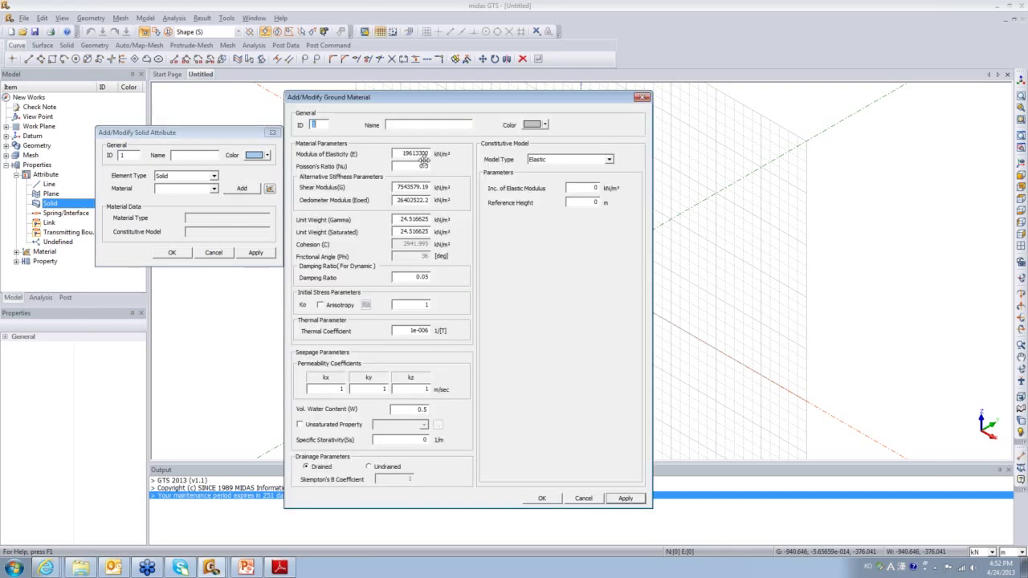
left_click(415, 122)
type("Mat Clay")
left_click_drag(397, 154, 426, 153)
key("BackSpace")
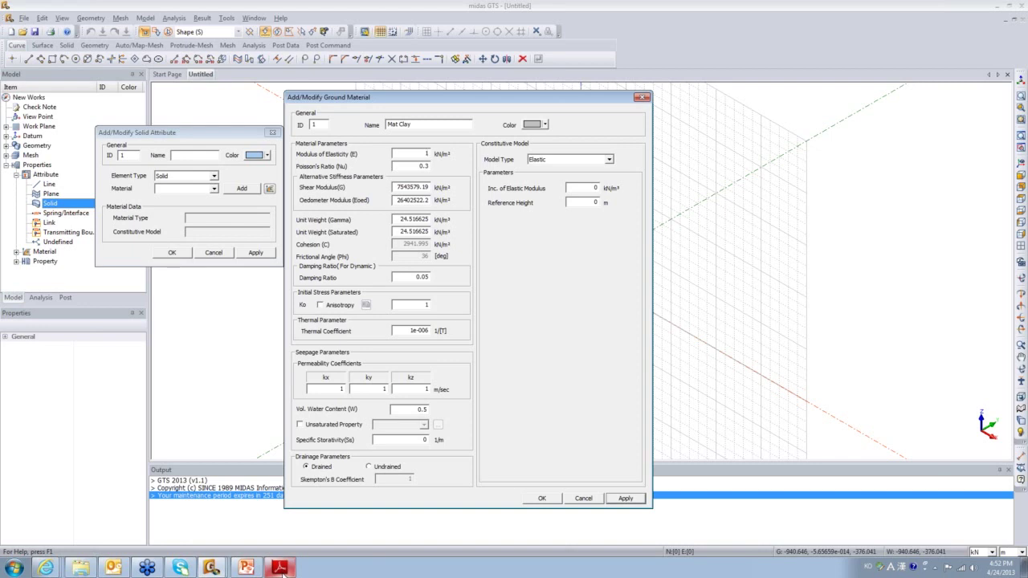
type("5")
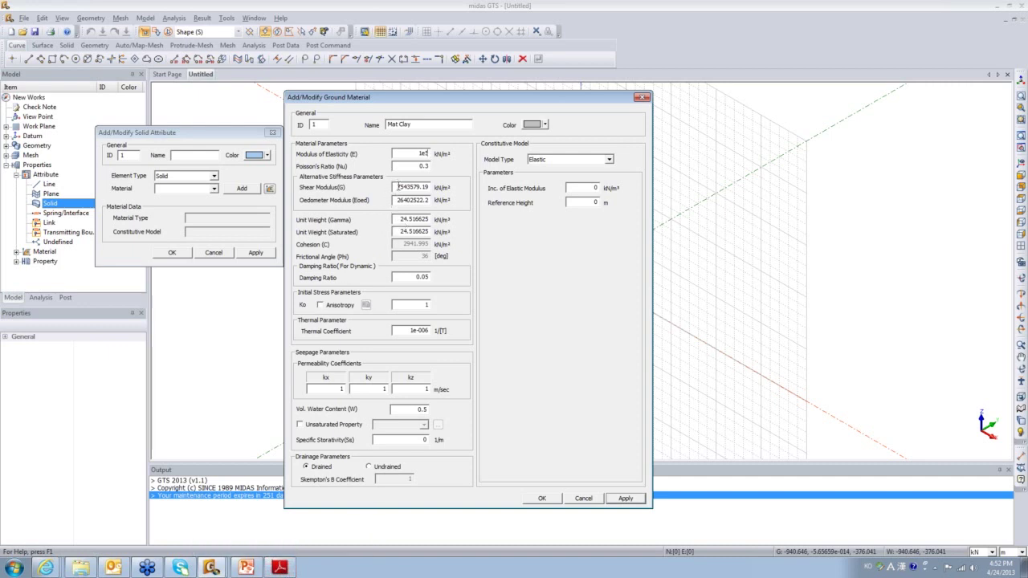
Set both the unit weight and the saturated unit weight of Mat Clay to 20
double_click(400, 220)
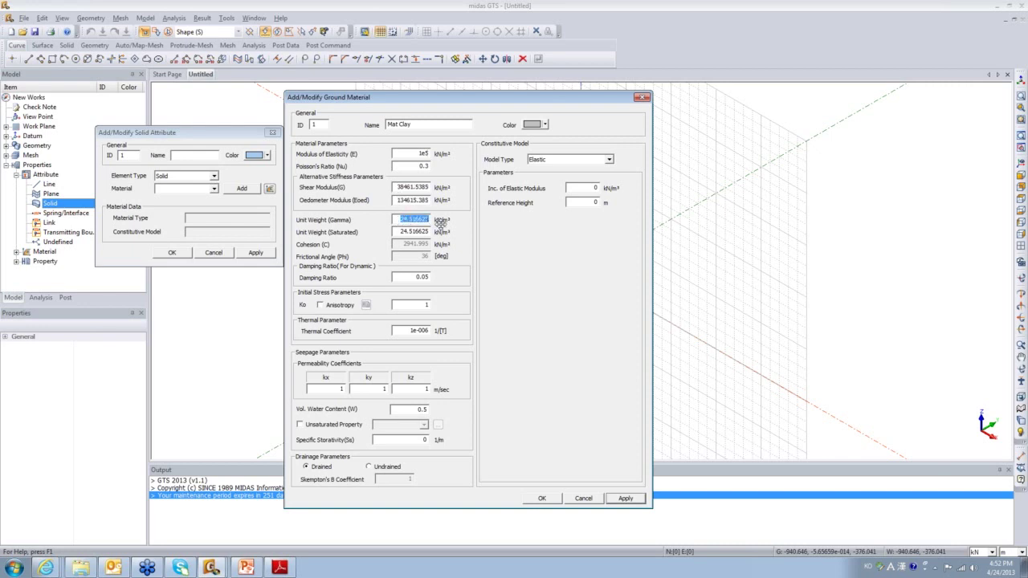
type("20")
key("Tab")
type("20")
key("Tab")
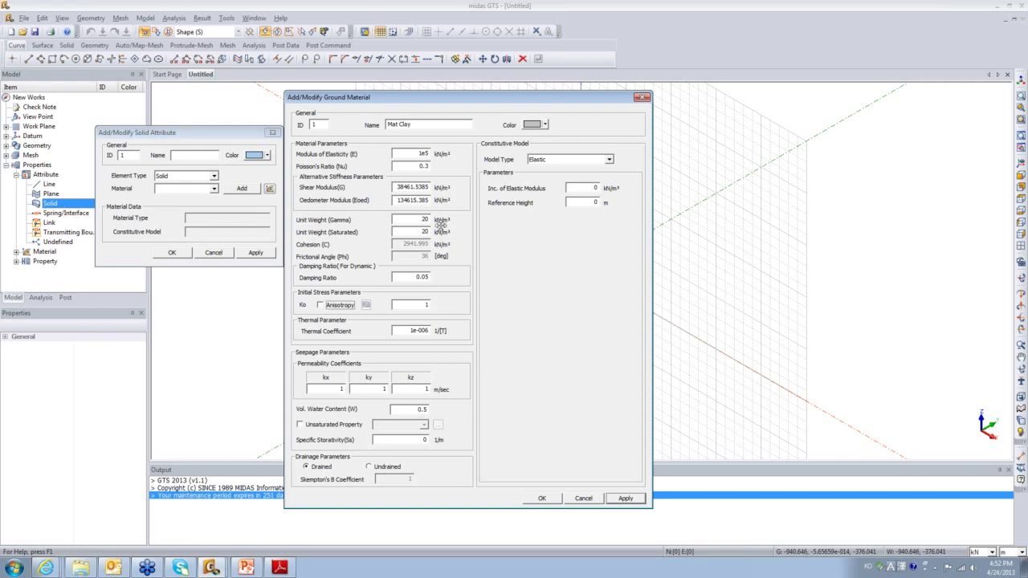
Assign the Mohr Coulomb constitutive model to Mat Clay with a cohesion of 20 and a frictional angle of 30 degrees
left_click(573, 162)
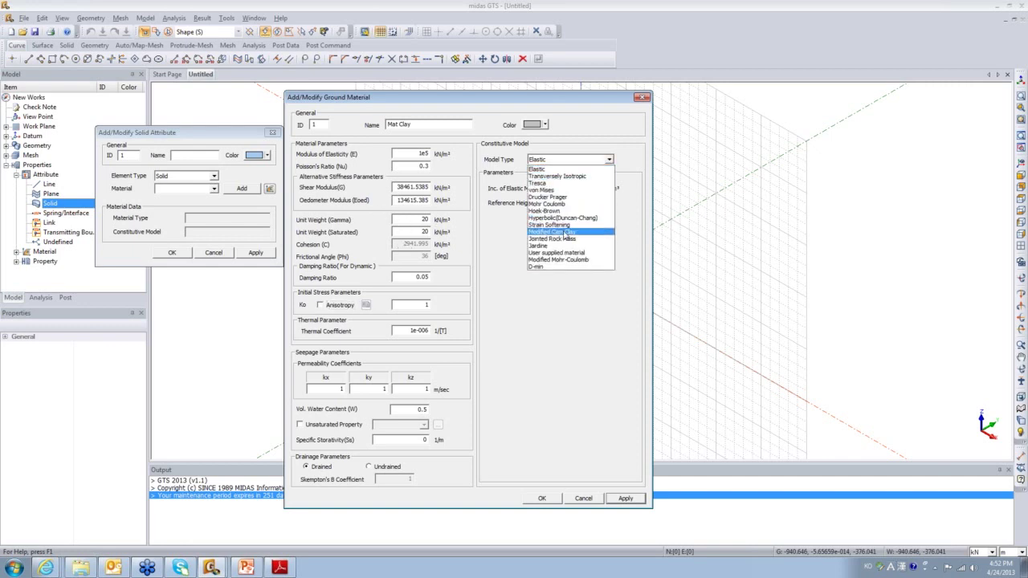
left_click(568, 204)
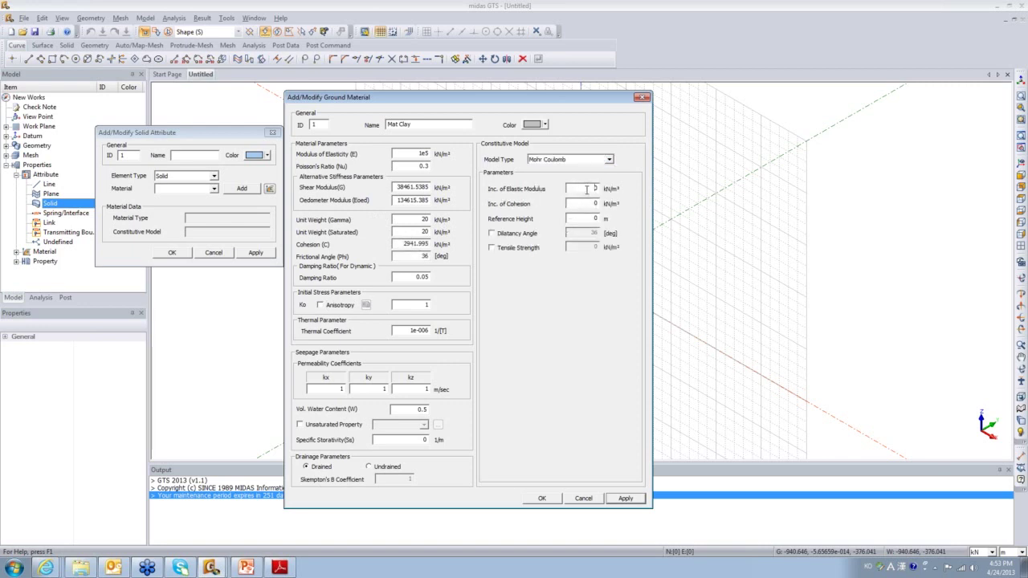
double_click(594, 203)
type("20")
double_click(421, 255)
type("30")
double_click(400, 242)
type("20")
Switch the constitutive model of Mat Clay to Elastic and back to Mohr Coulomb
left_click(578, 159)
left_click(586, 166)
left_click(586, 159)
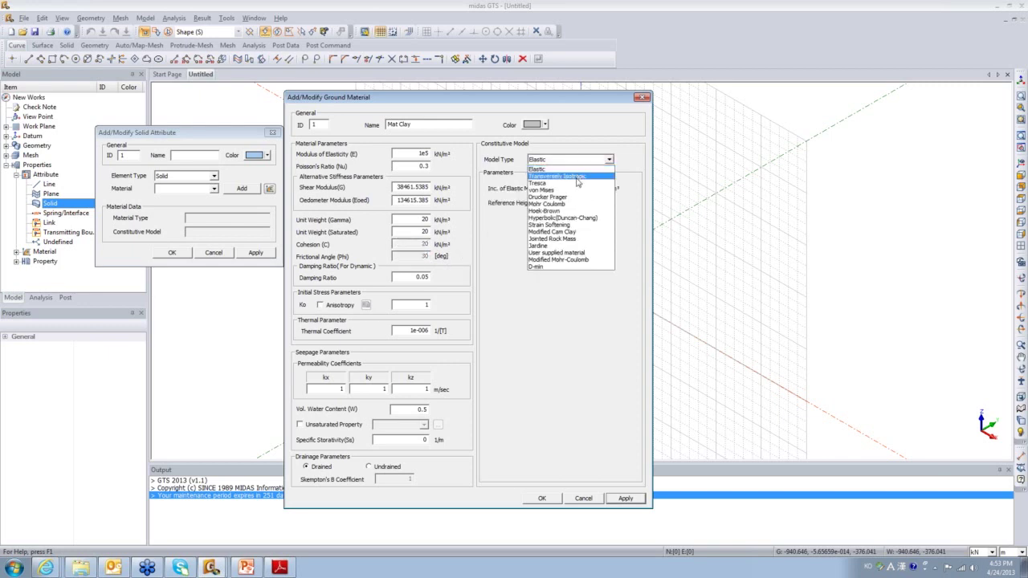
left_click(586, 196)
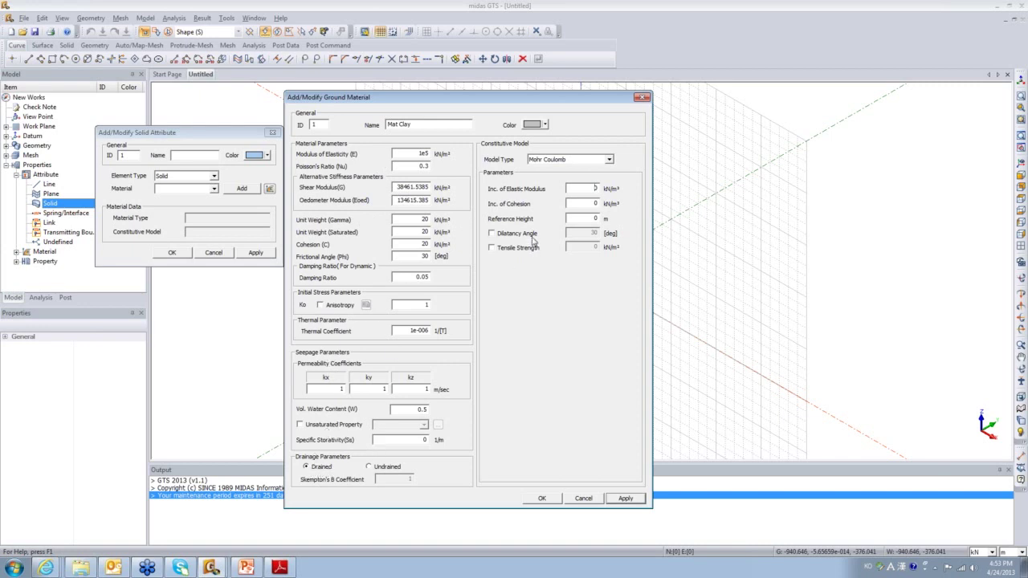
Enable the tensile strength of Mat Clay, set it to 1e7 and accept the material
left_click(493, 249)
key("Tab")
type("1e7")
left_click(543, 499)
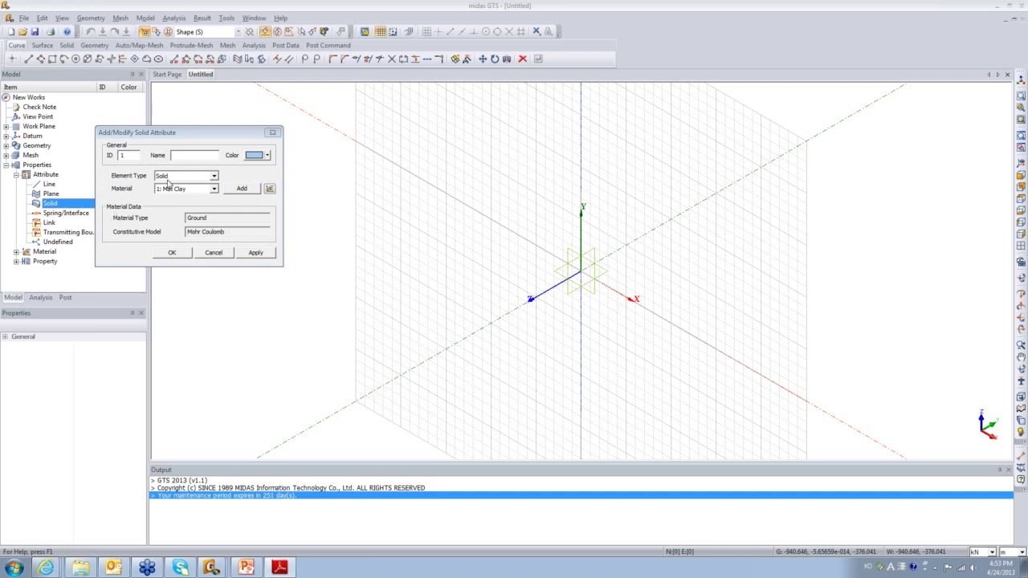
Name the solid attribute Clay and create it with the Mat Clay material
left_click(190, 156)
type("Clay")
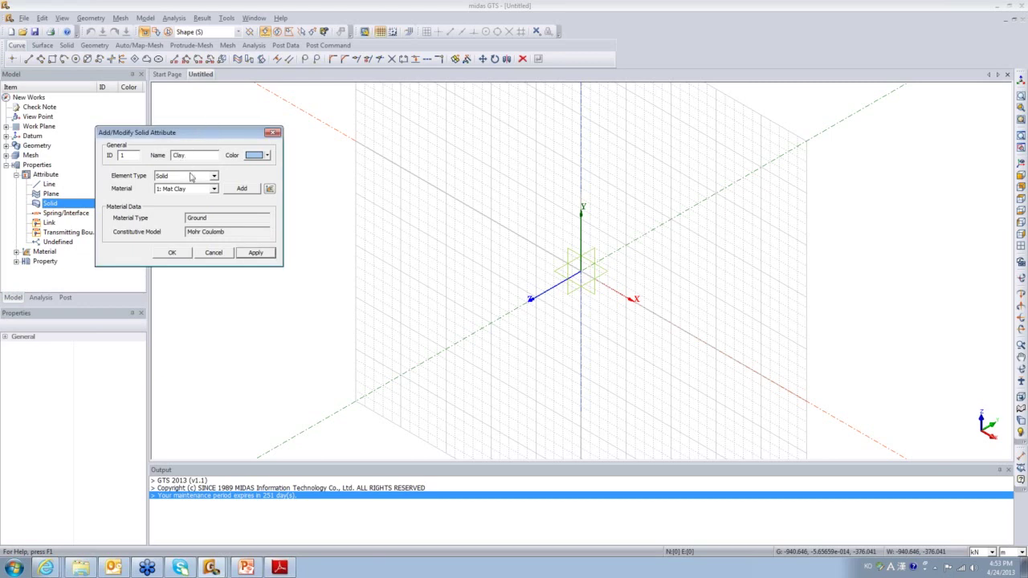
left_click(183, 254)
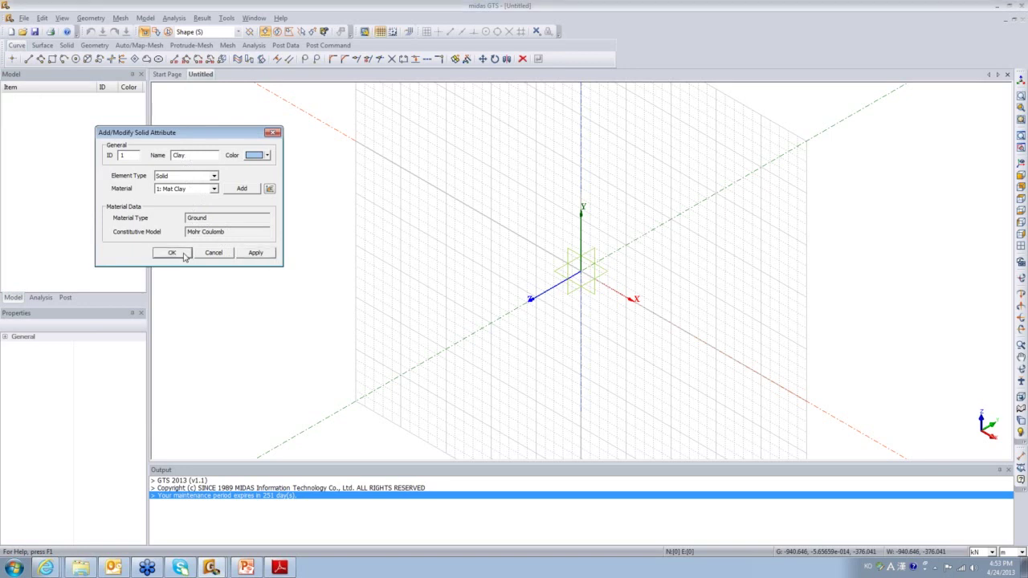
left_click(28, 204)
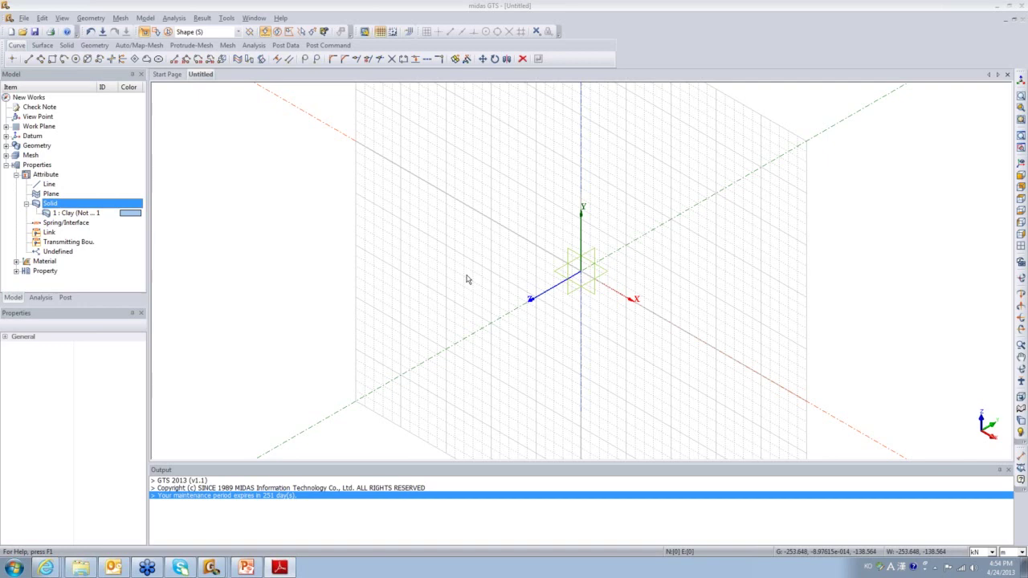
Review the import settings for 2D DXF wireframe geometry and close them without importing a file
left_click(25, 18)
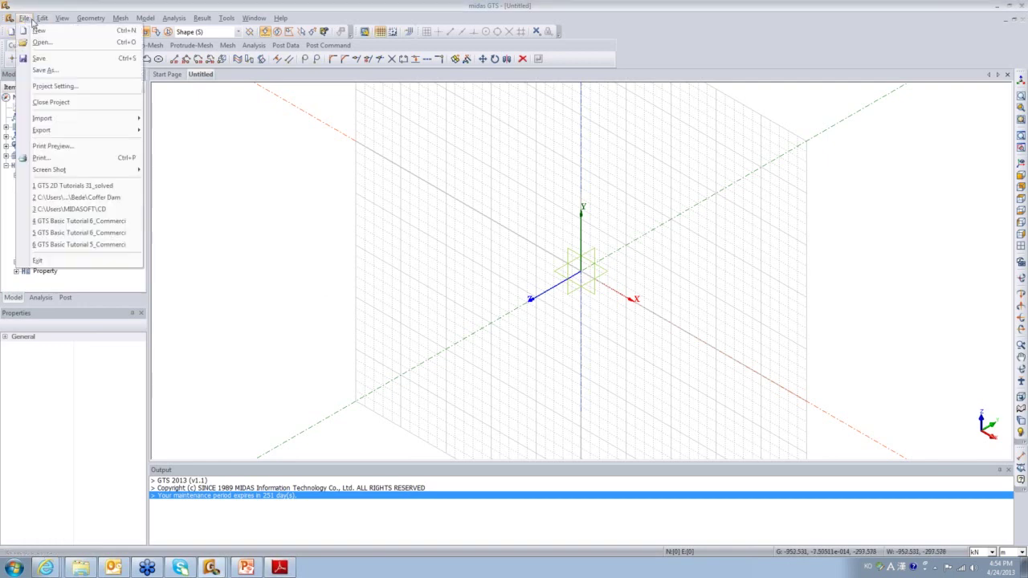
mouse_move(80, 130)
mouse_move(129, 118)
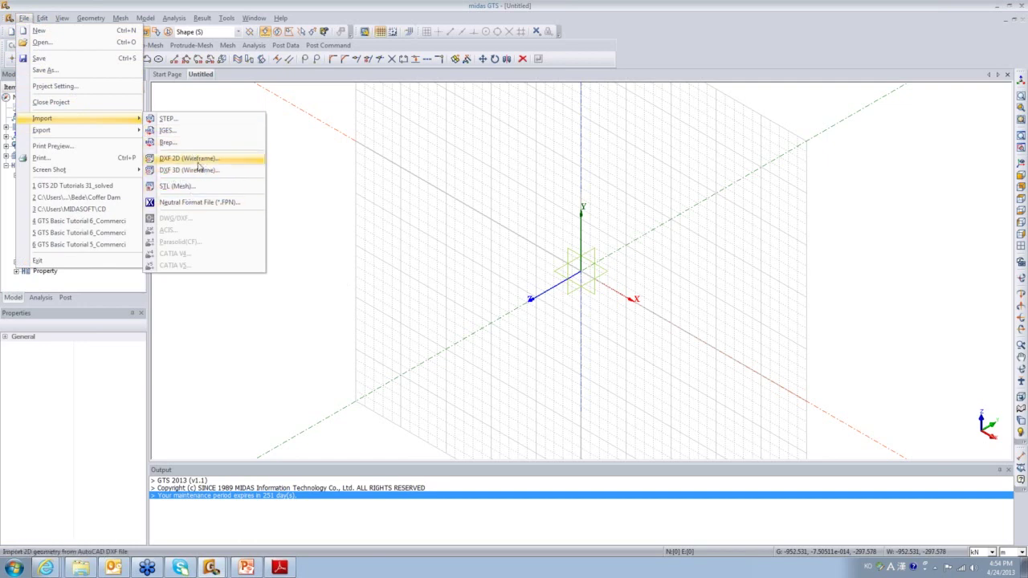
left_click(206, 164)
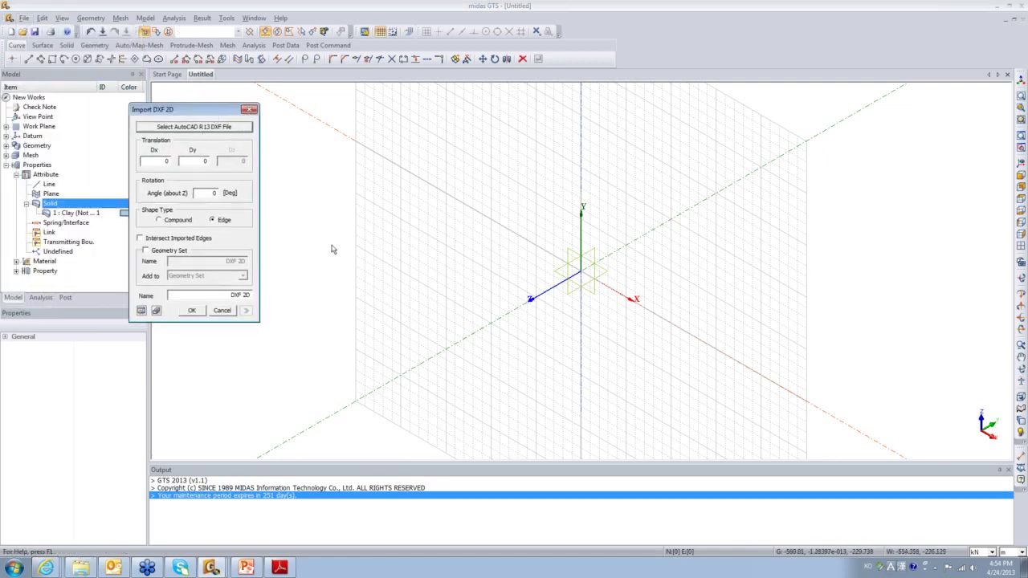
left_click(250, 110)
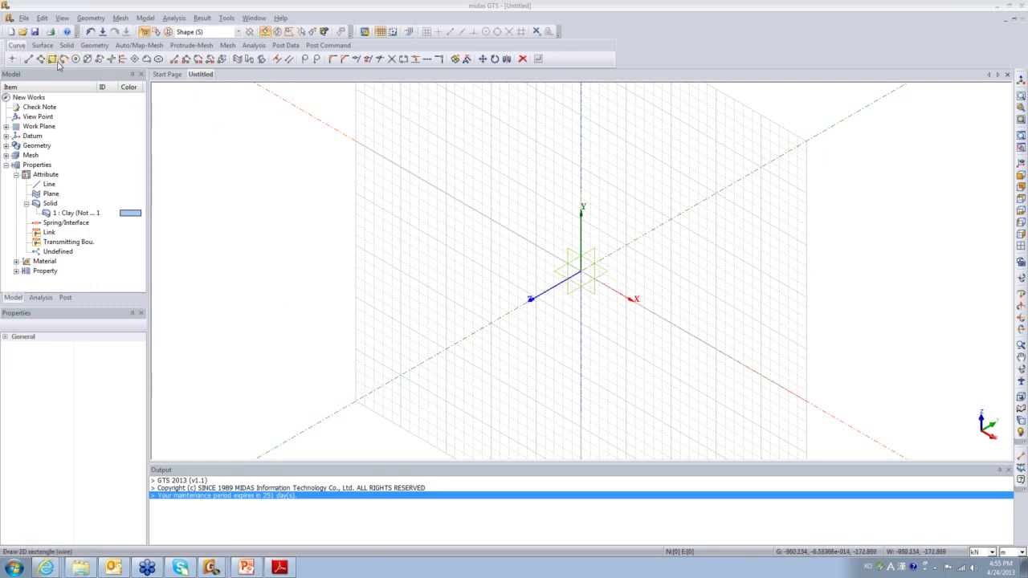
Begin a 2D polyline at absolute coordinates 0,0, with the view normal to the work plane
left_click(1021, 249)
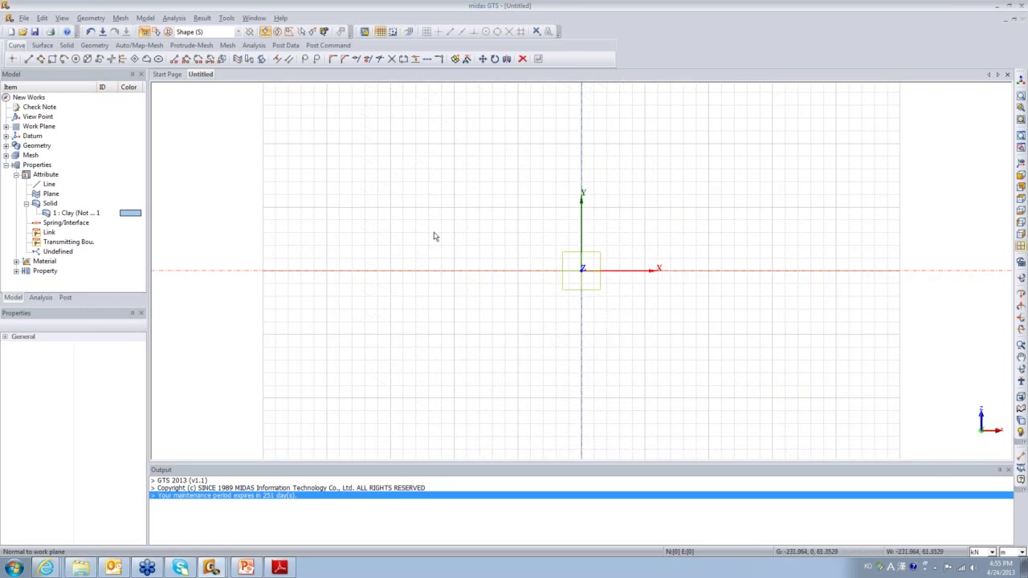
middle_click_drag(563, 336, 862, 293)
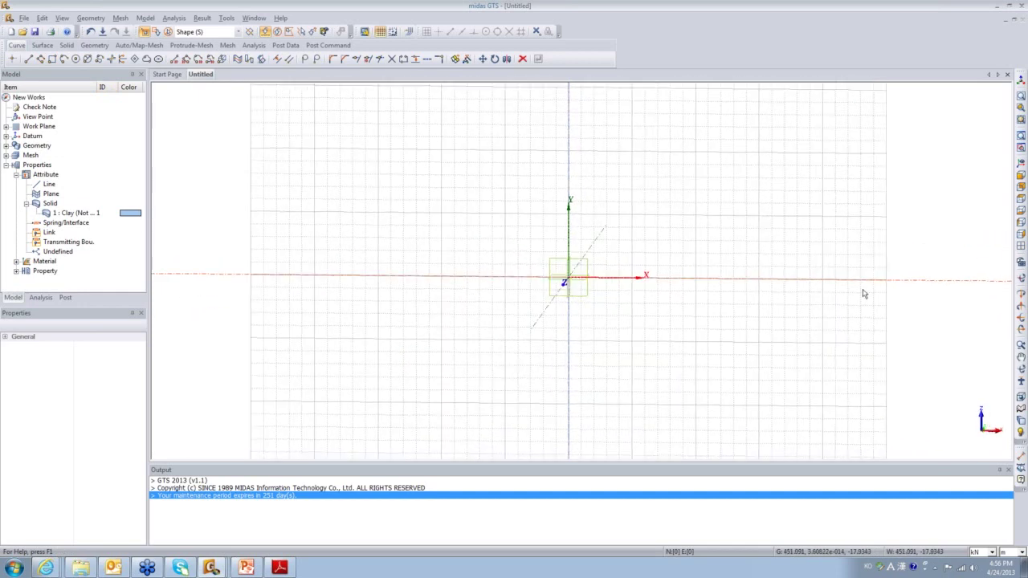
left_click(1020, 247)
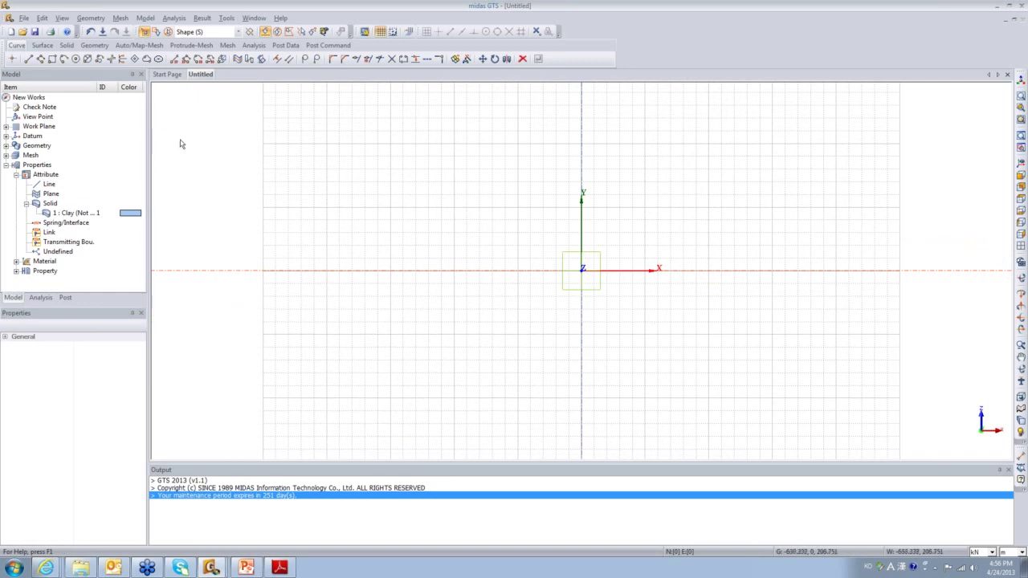
left_click(41, 62)
left_click_drag(70, 91, 148, 150)
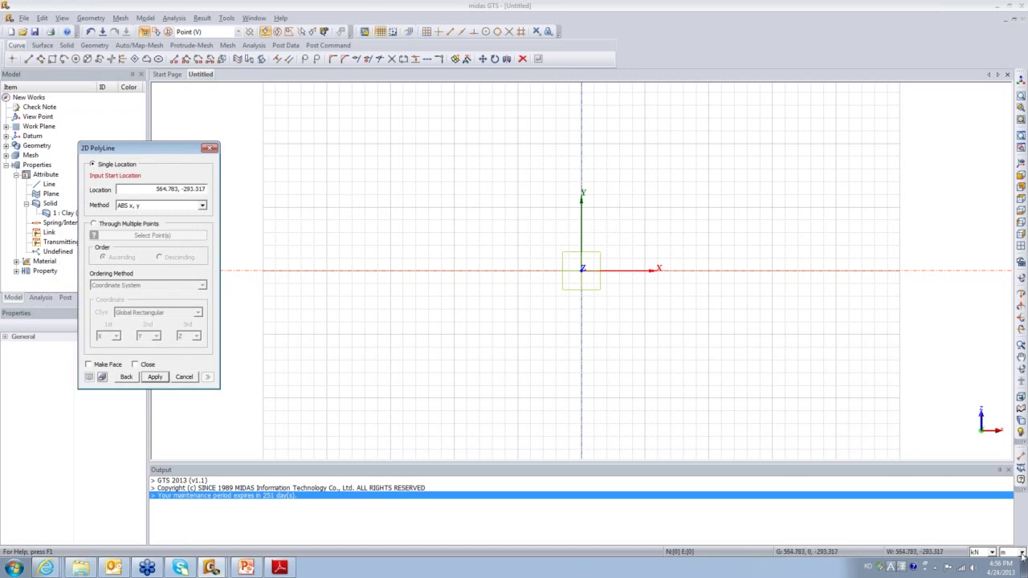
left_click_drag(163, 190, 207, 198)
type("0,0")
key("Return")
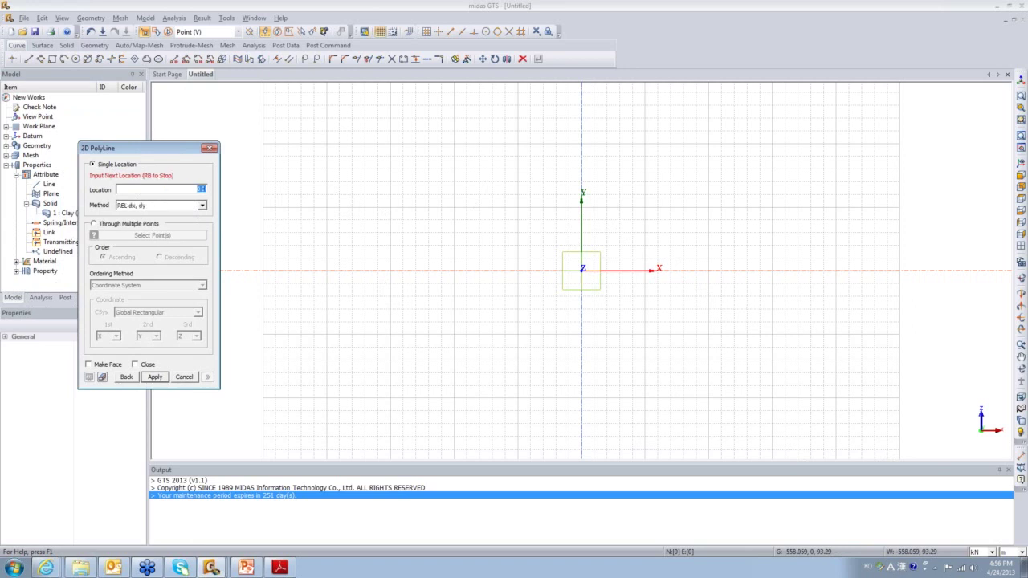
Draw the slope profile's base and toe-side edge with relative polyline offsets 47,0 and 0,5
left_click(143, 207)
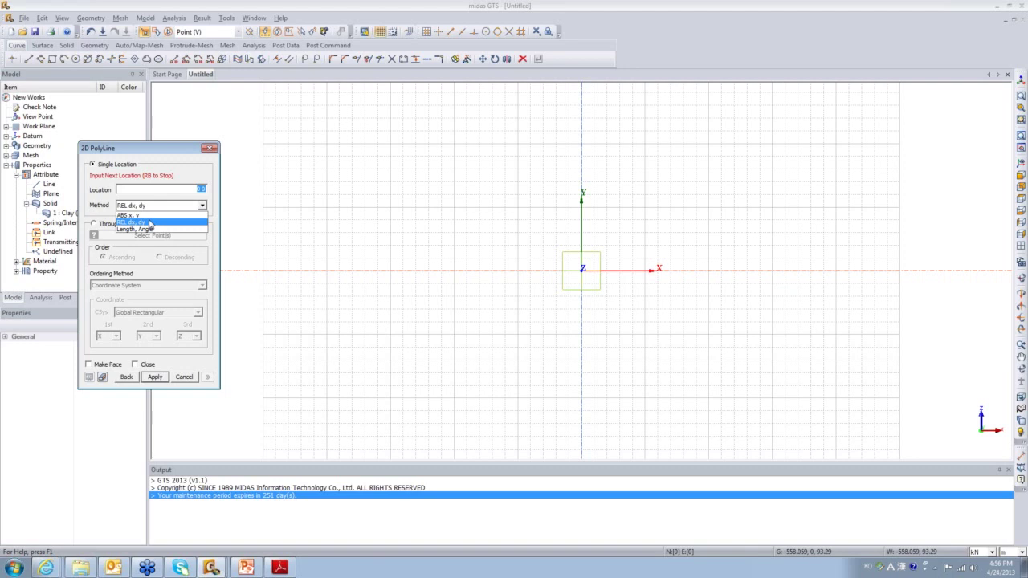
left_click(149, 222)
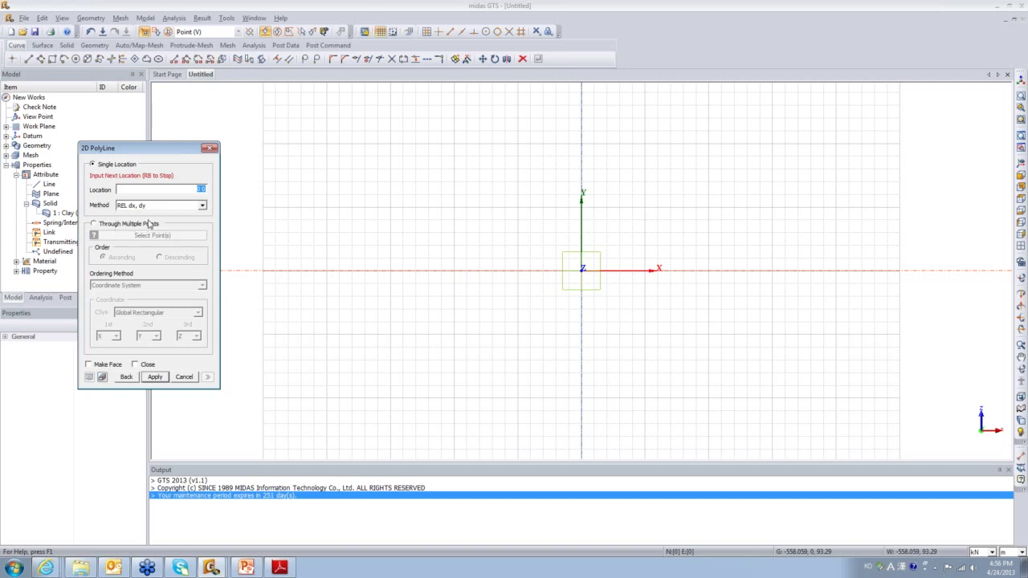
left_click_drag(149, 191, 211, 193)
type("47,0")
key("Return")
type("0")
key("Return")
Complete the closed slope profile with relative offsets -15,0; -20,10; -12,0 and 0,-15, and end the polyline command
key("BackSpace")
type("-15,")
key("Return")
type("-20")
type("-12,0")
key("Return")
type("0,-15")
key("Return")
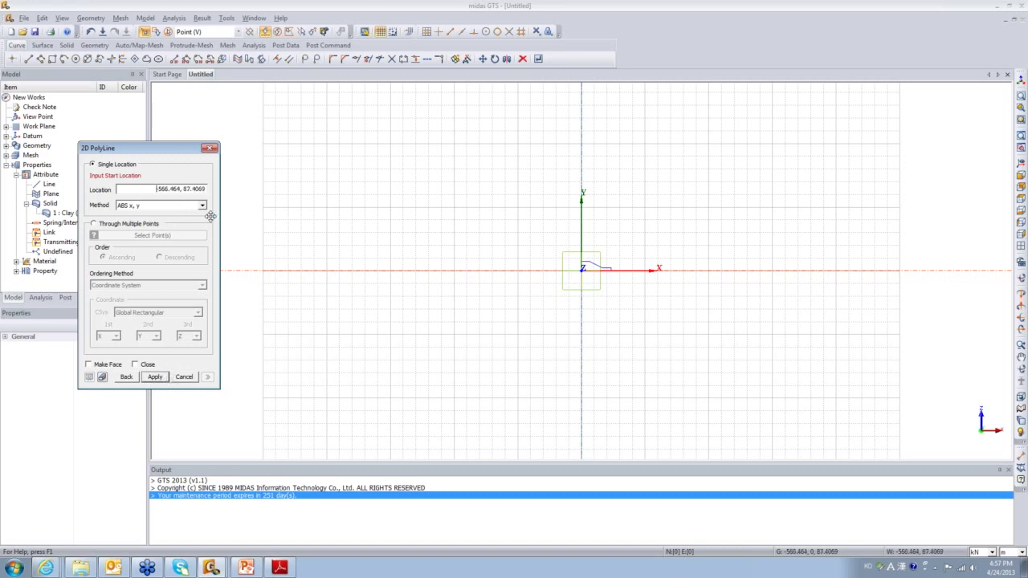
left_click(210, 149)
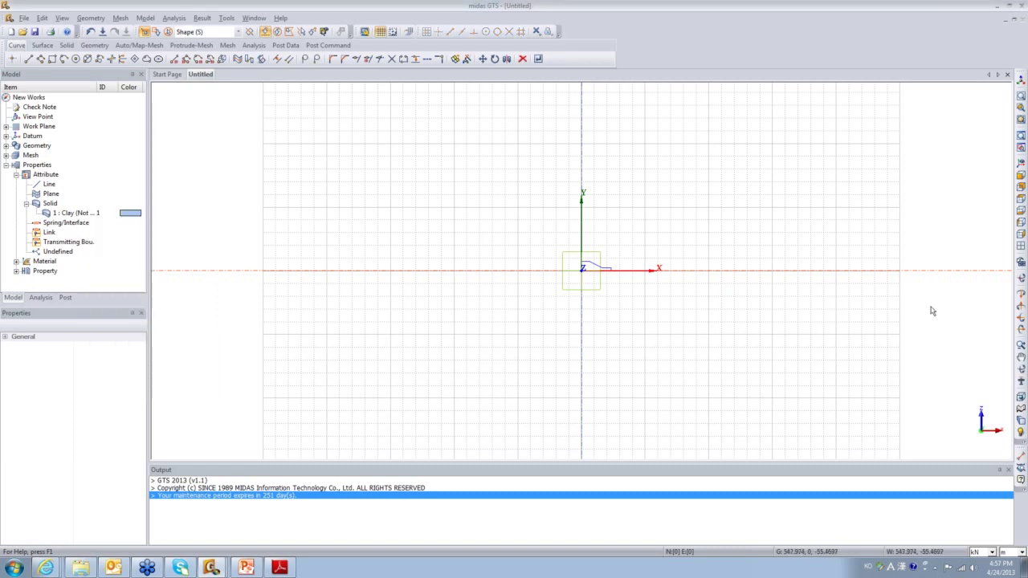
Start a solid Extrude with the selection filter set to Wire and choose the closed slope polyline as its profile
left_click(1020, 246)
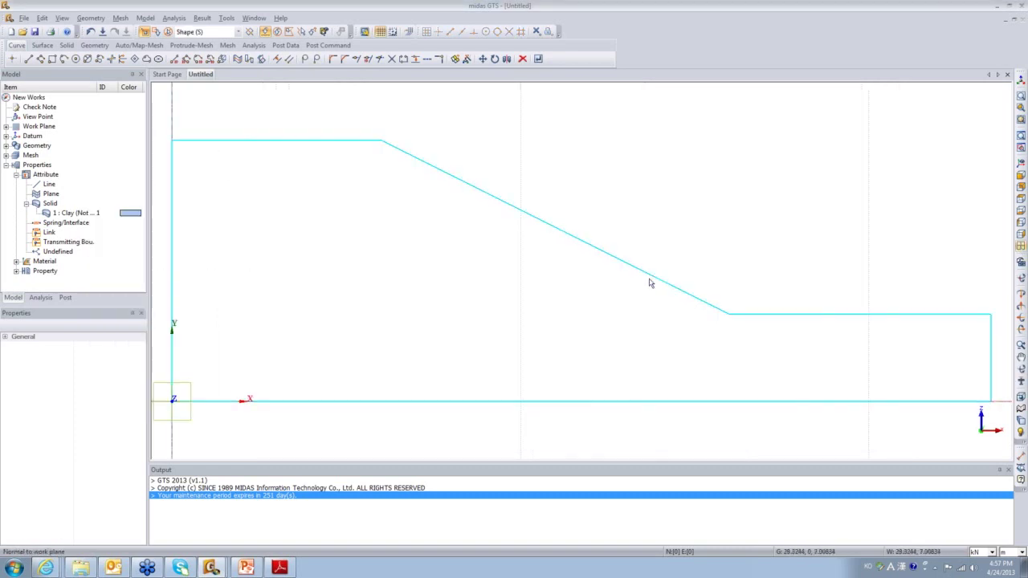
scroll(525, 286, "down", 1)
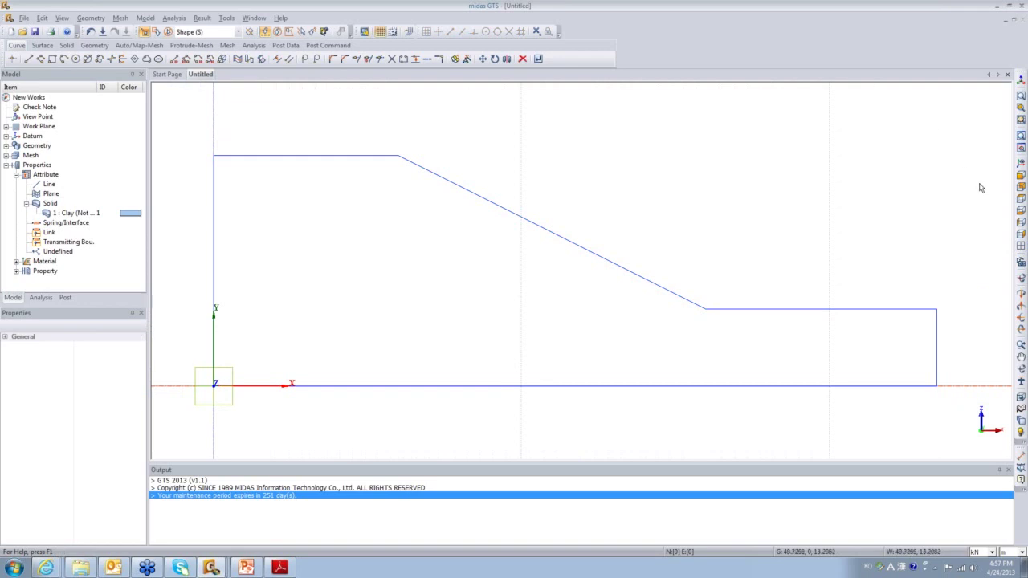
left_click(1023, 172)
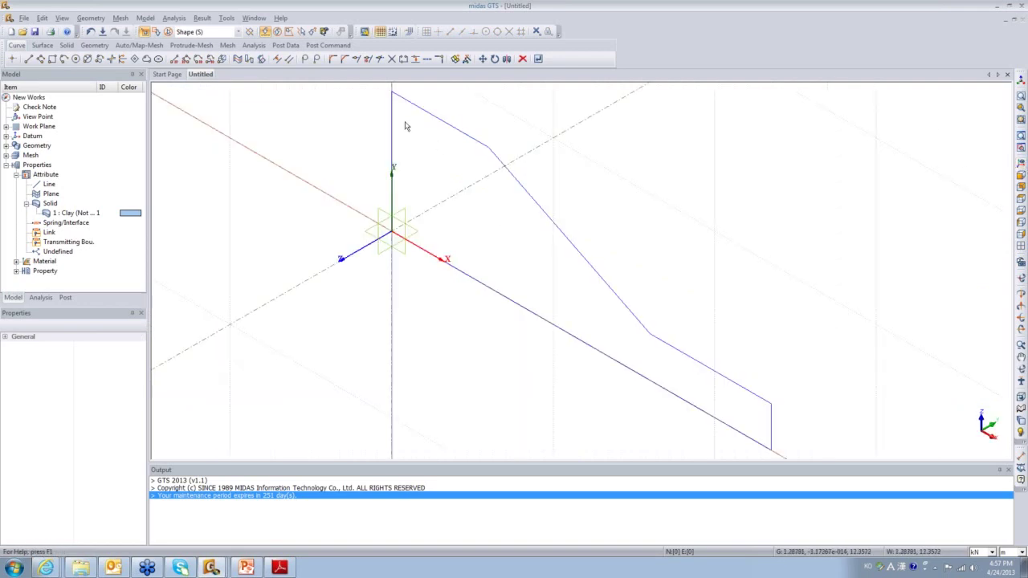
left_click(1021, 246)
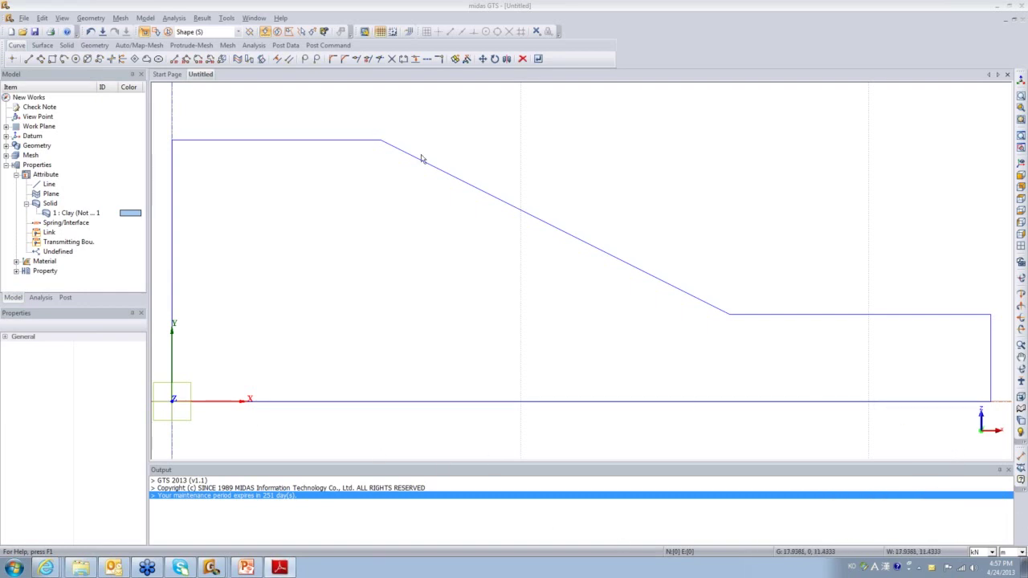
left_click(67, 46)
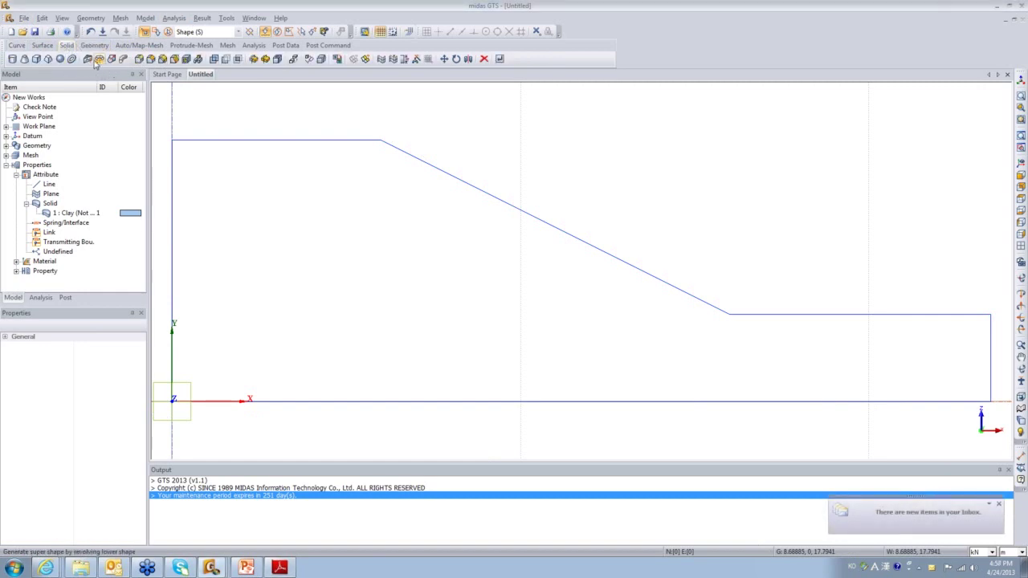
left_click(87, 60)
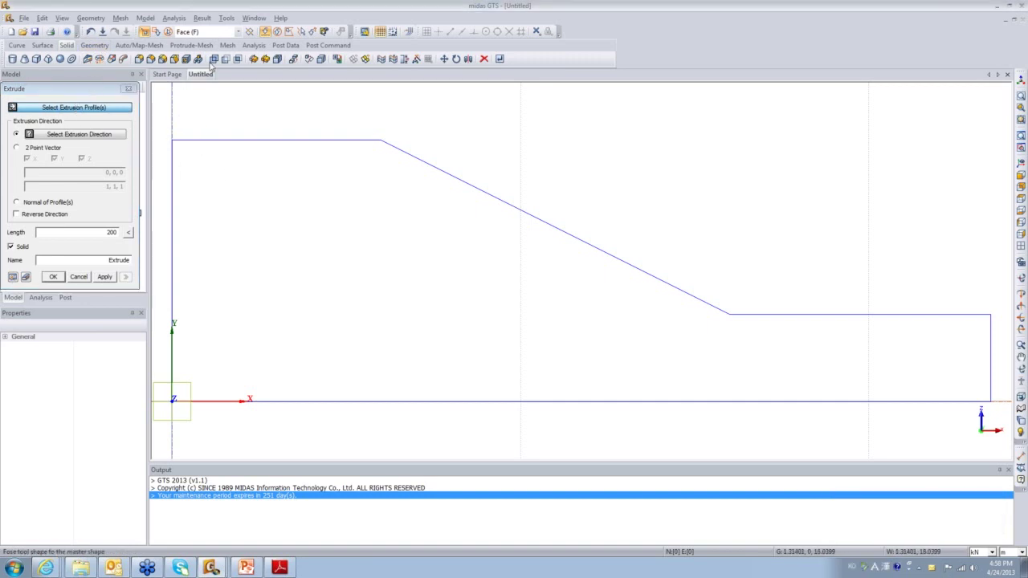
left_click(238, 32)
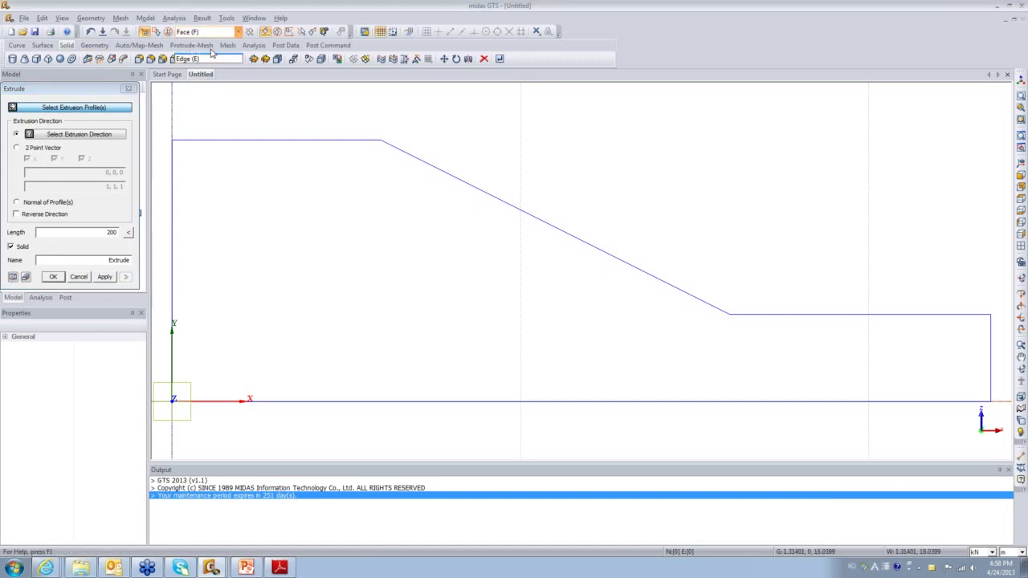
left_click(211, 53)
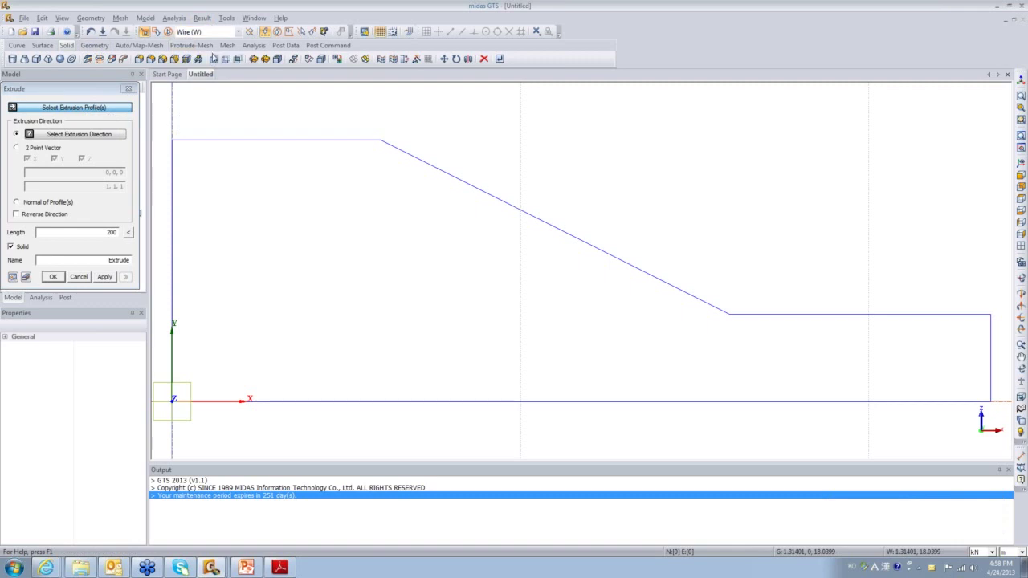
left_click(212, 144)
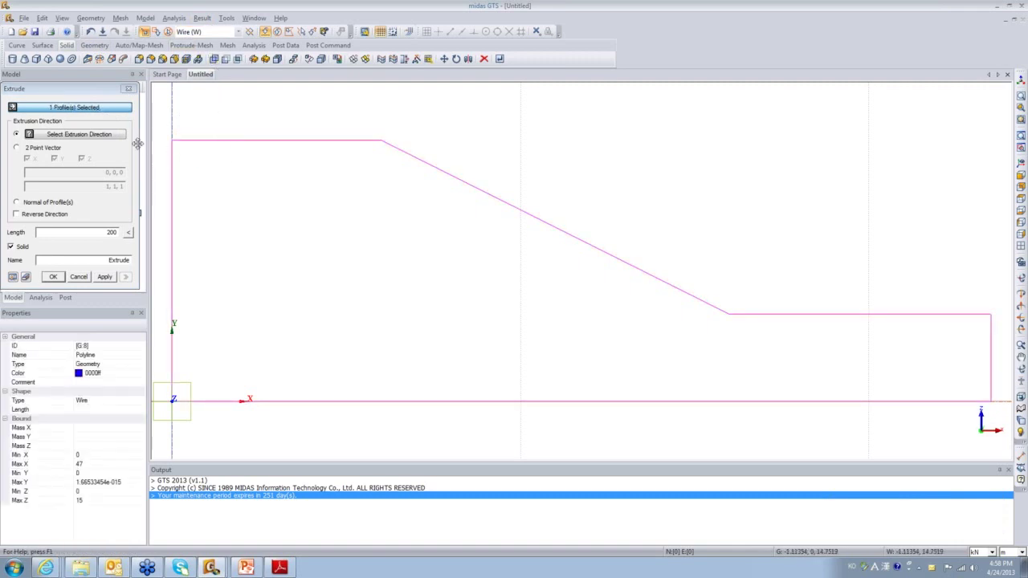
Choose the datum axis perpendicular to the slope profile as the extrusion direction
left_click(71, 137)
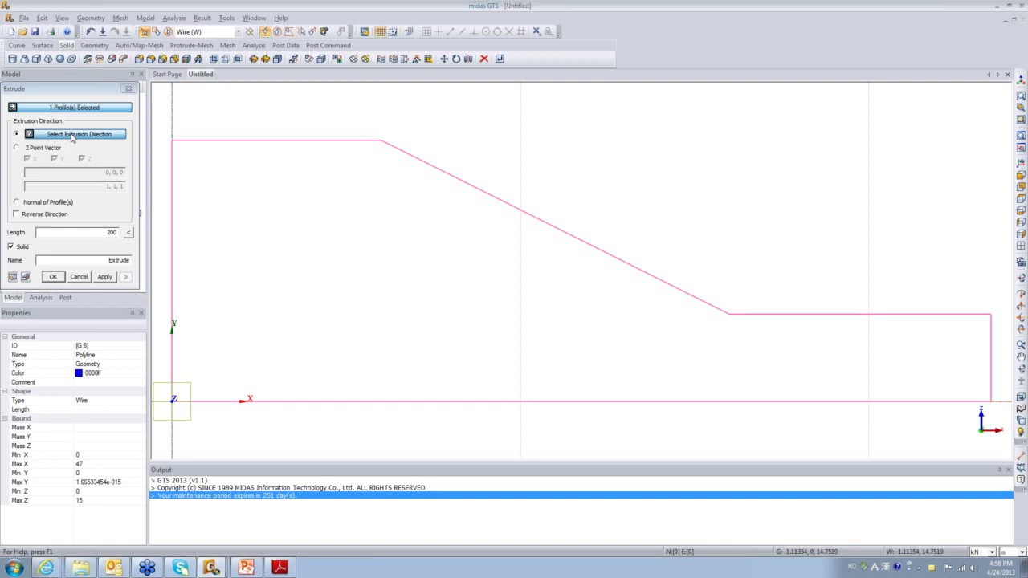
middle_click_drag(409, 308, 535, 298)
middle_click_drag(482, 337, 386, 356, "ctrl")
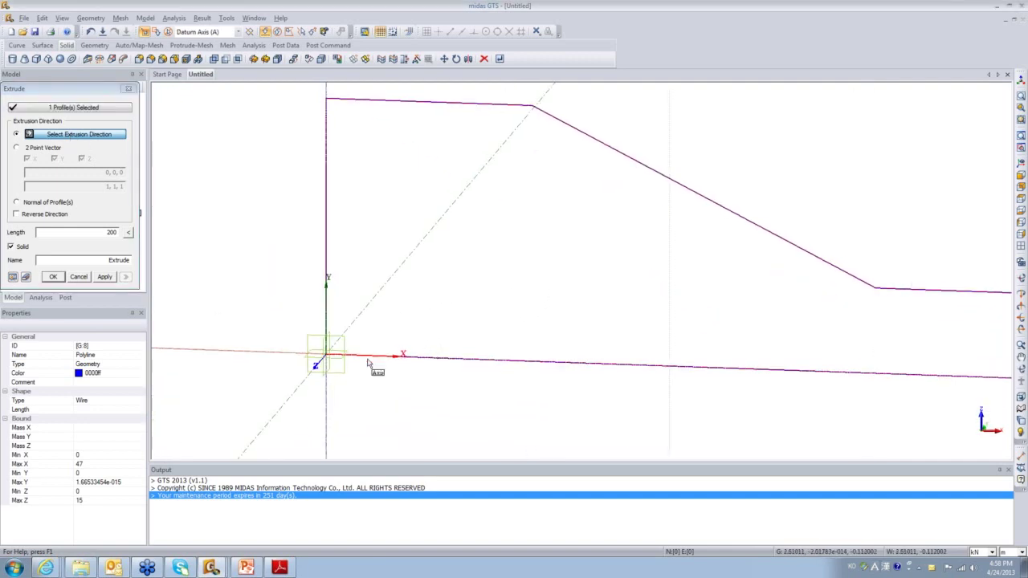
left_click(282, 408)
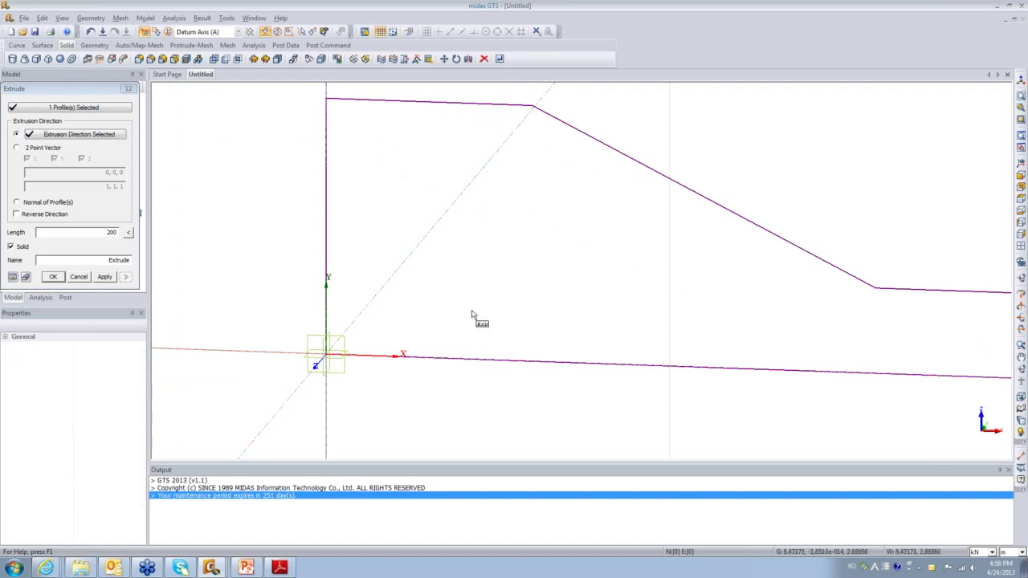
scroll(585, 319, "down", 2)
scroll(497, 347, "down", 2)
scroll(358, 358, "down", 1)
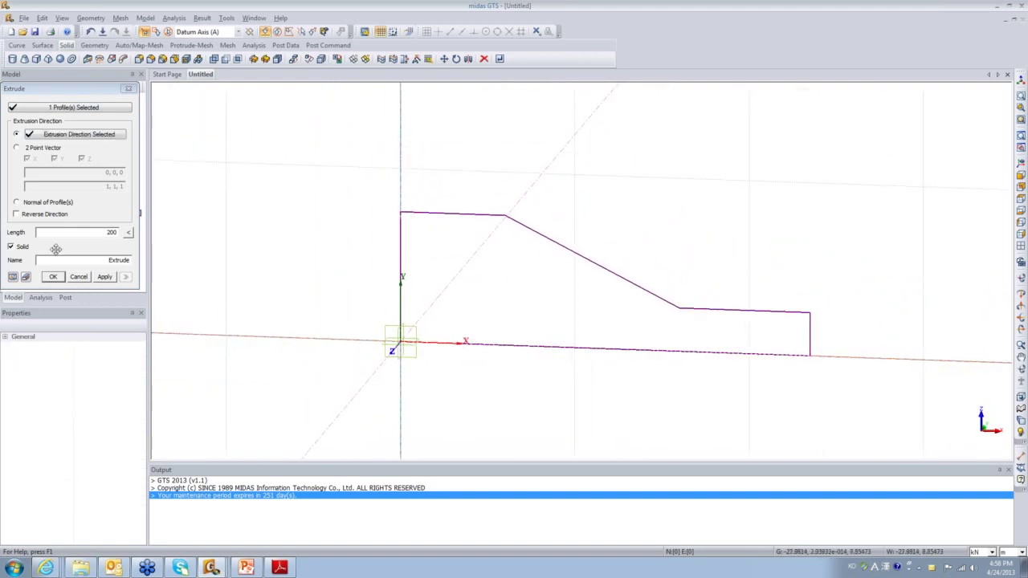
Set the extrusion length to 25 m, preview it, name the solid Model 1 and create it
double_click(111, 232)
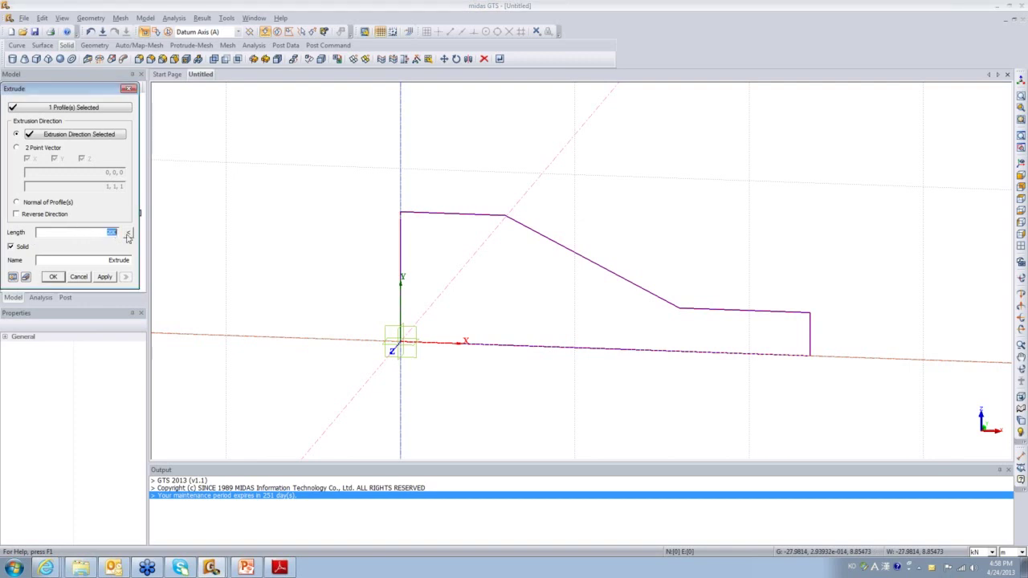
type("25")
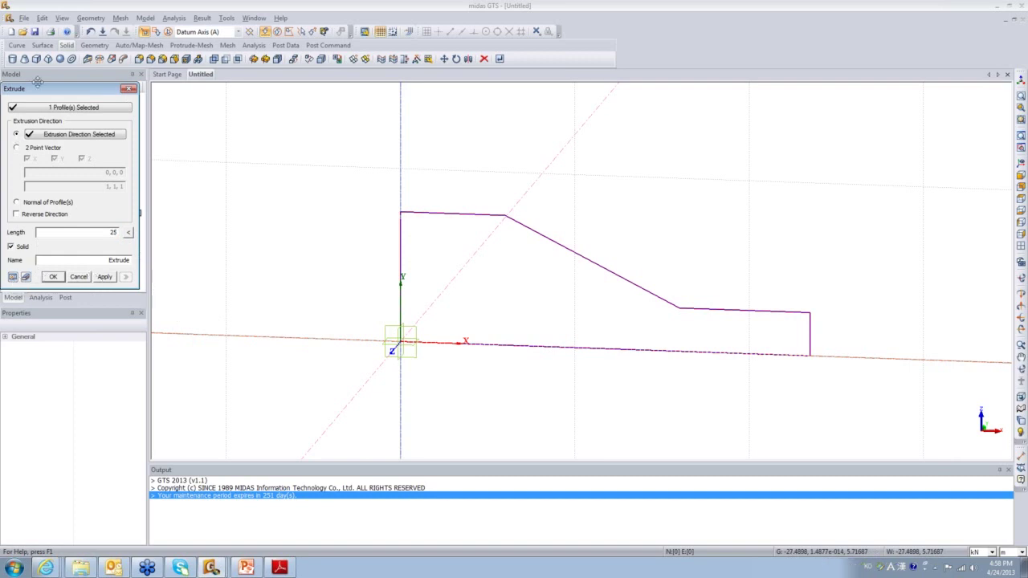
left_click_drag(39, 88, 101, 133)
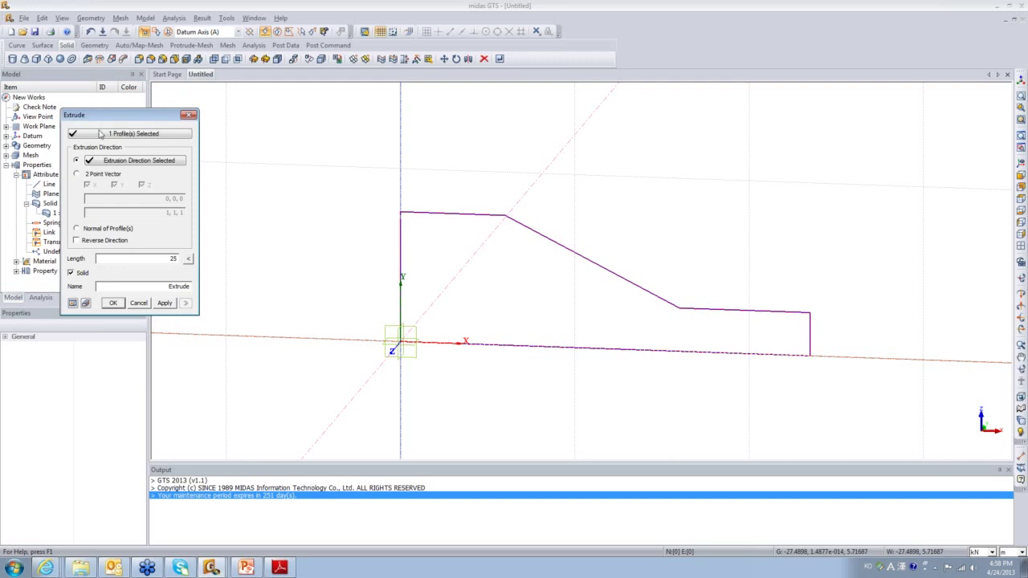
left_click(72, 304)
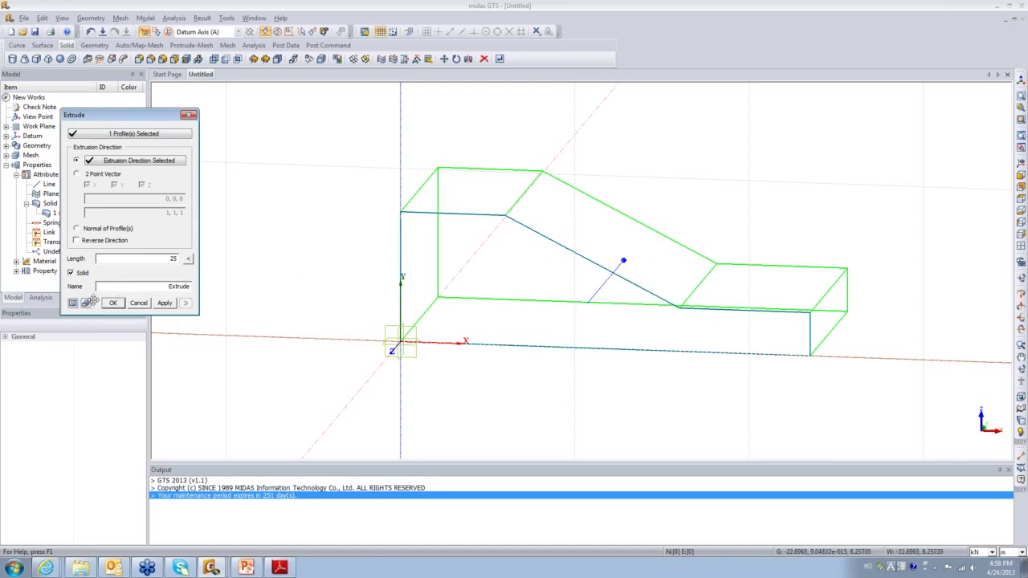
left_click(156, 286)
type("Model 1")
left_click(113, 302)
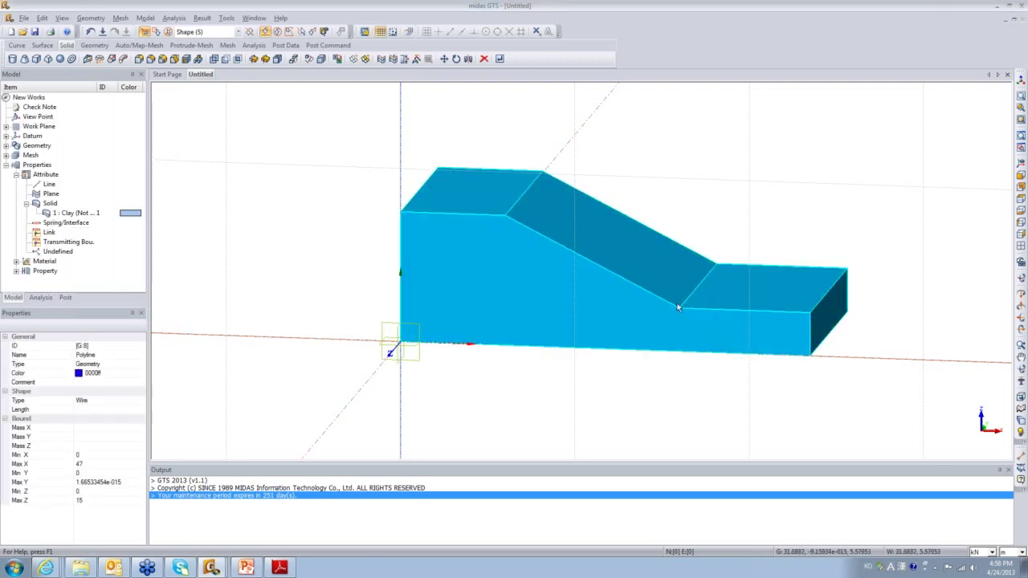
Hide the work plane grid and show the extruded slope solid in a near-isometric view
middle_click_drag(682, 302, 607, 319)
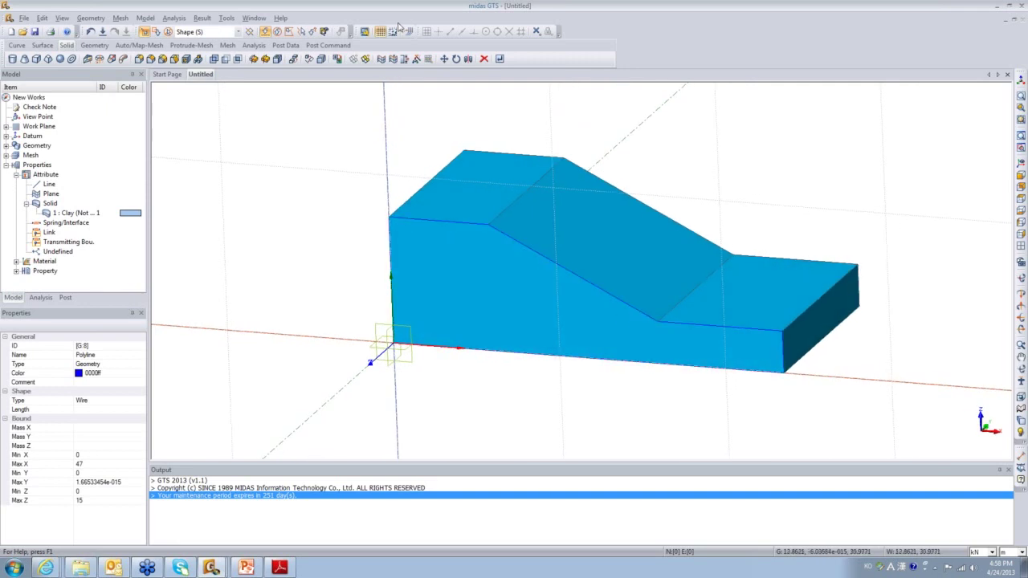
scroll(688, 299, "down", 3)
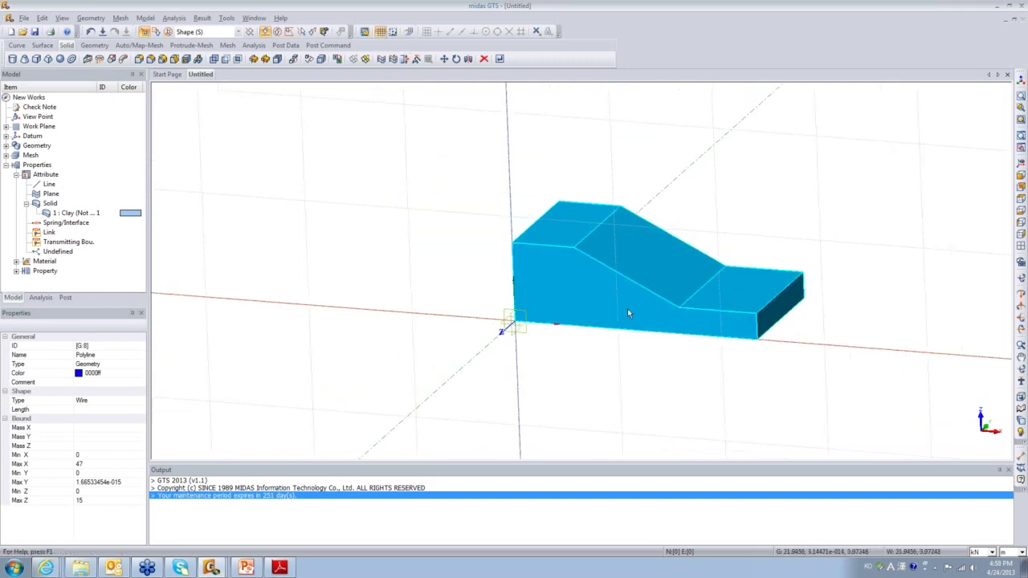
scroll(628, 312, "down", 4)
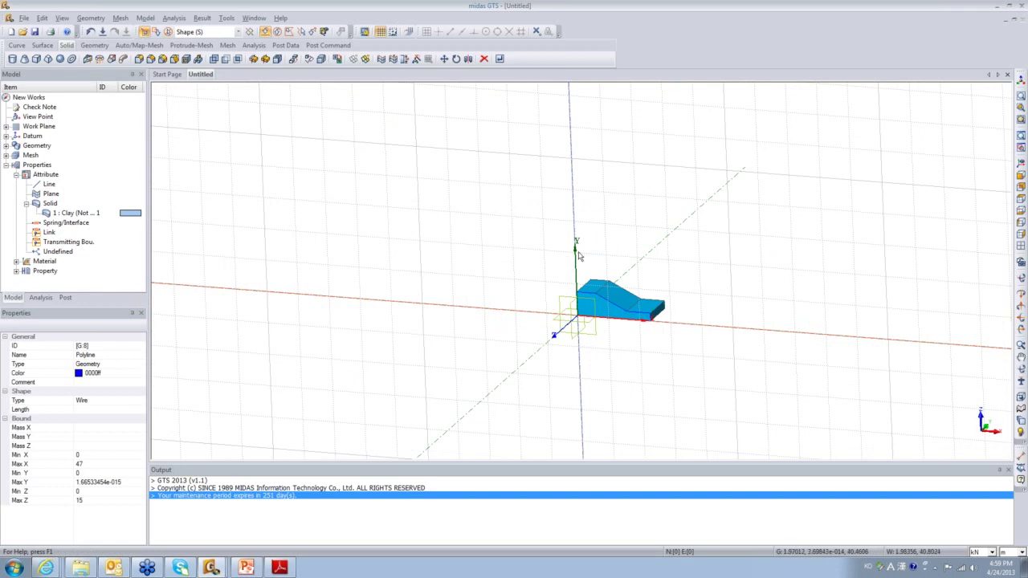
left_click(380, 32)
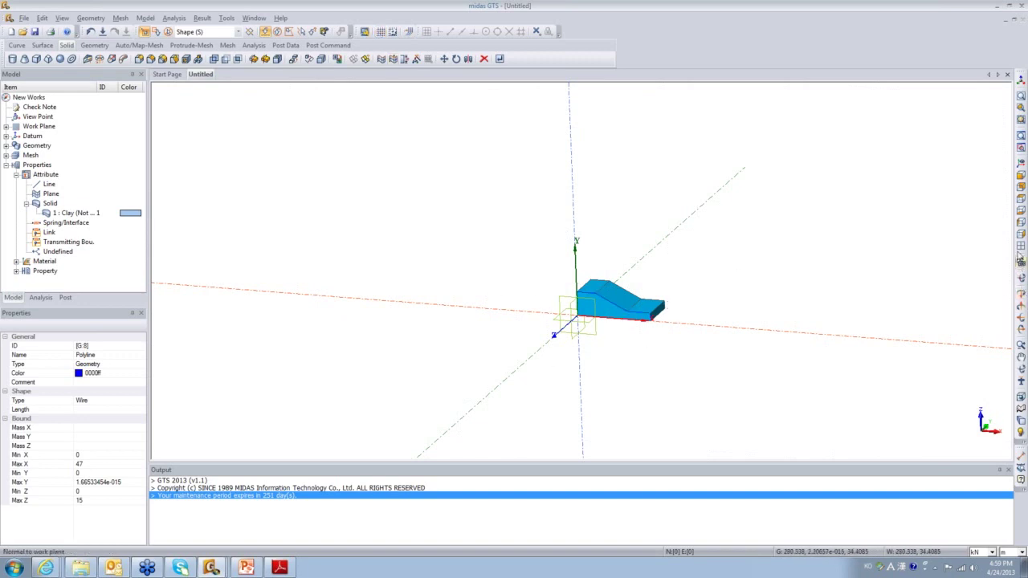
left_click(1021, 175)
middle_click_drag(638, 401, 580, 402)
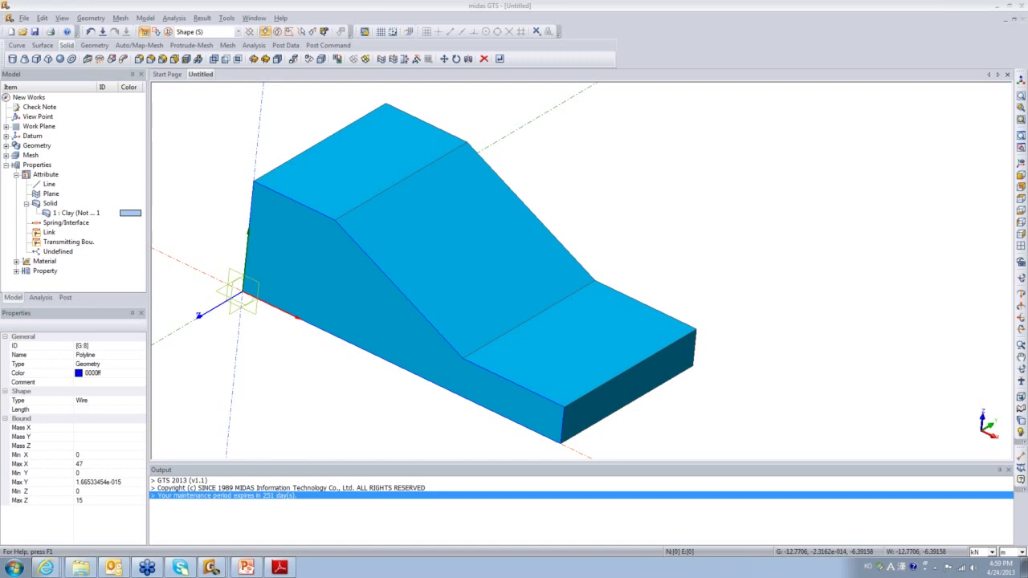
Look over the available CAD import formats without importing anything, and display the work plane grid again
left_click(25, 17)
mouse_move(84, 120)
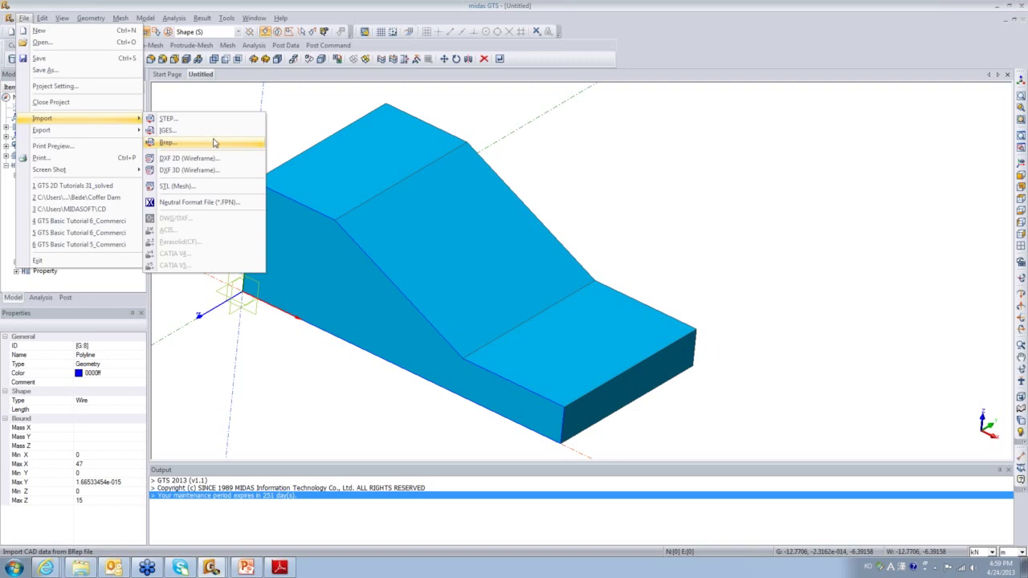
left_click(303, 122)
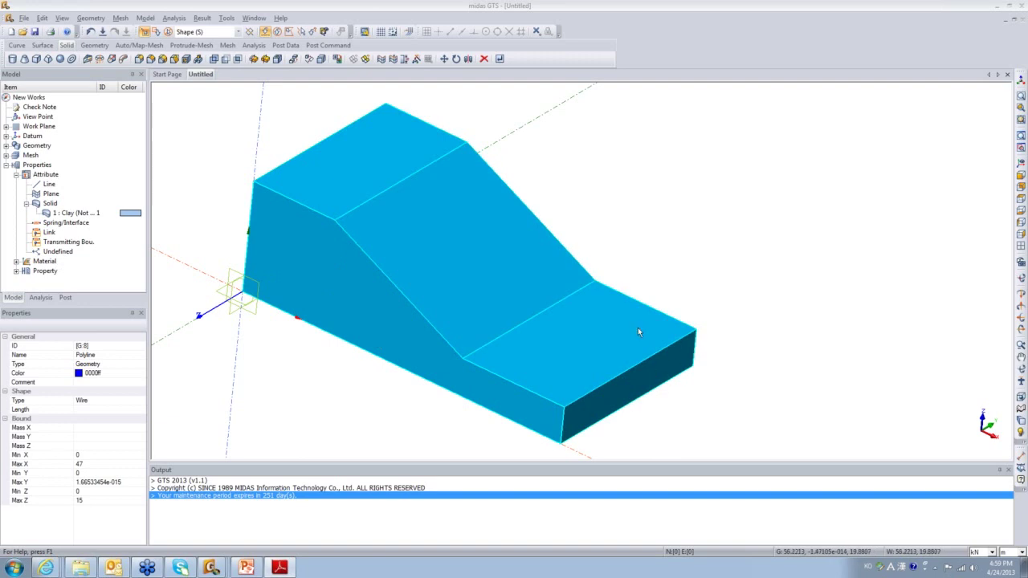
left_click(380, 32)
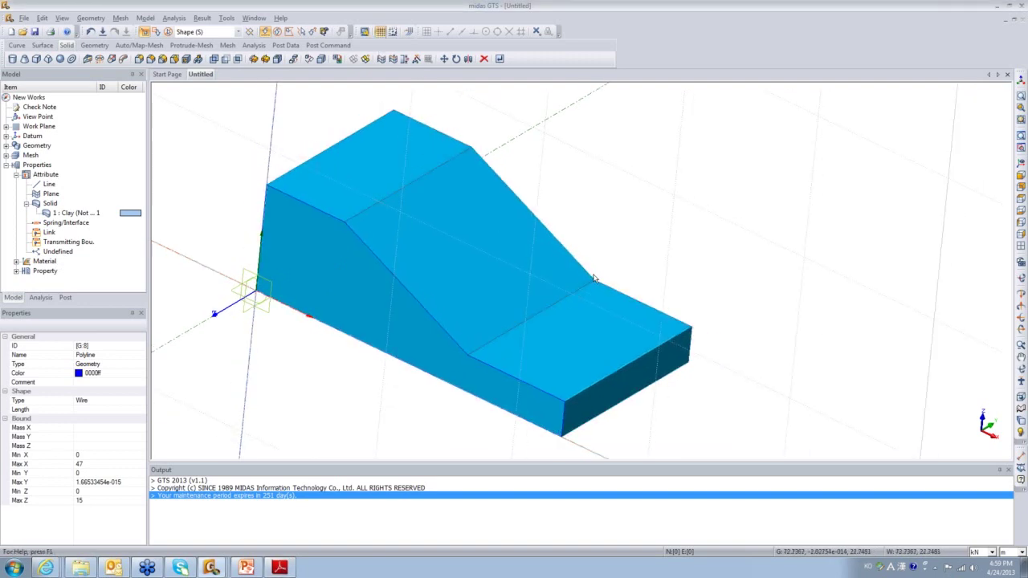
Examine the slope solid against the surrounding work plane grid in isometric view
scroll(594, 278, "down", 10)
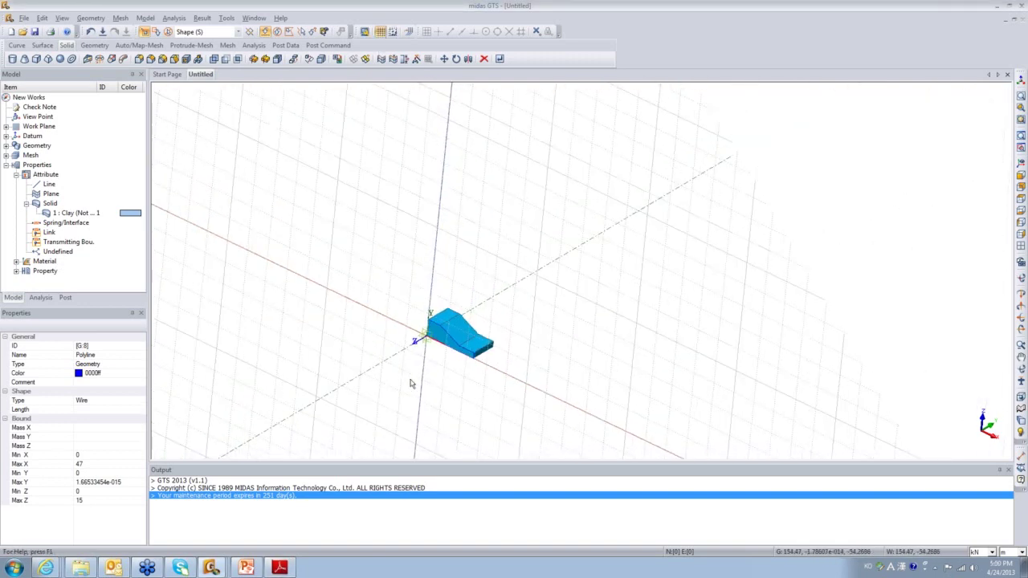
scroll(407, 388, "down", 3)
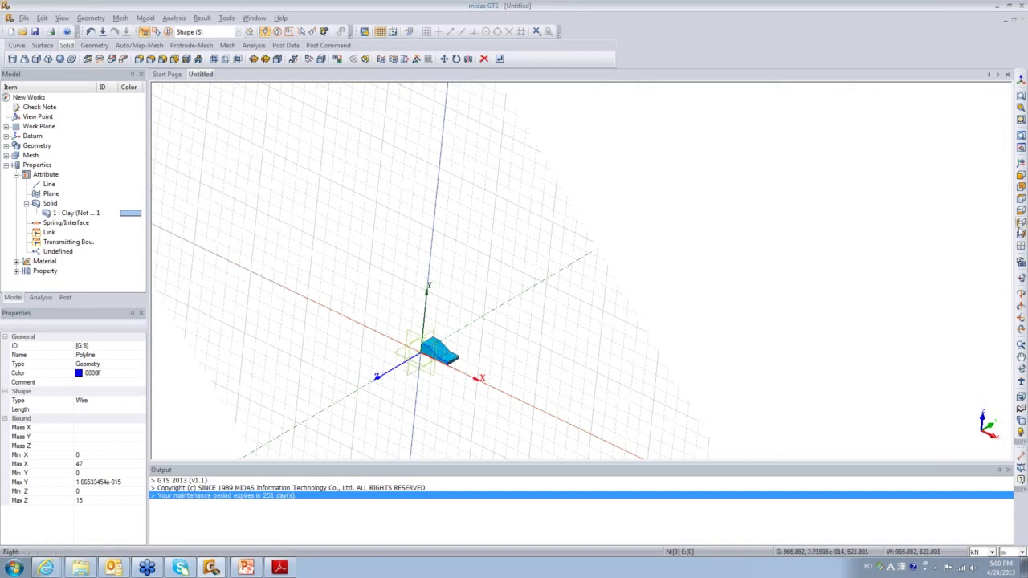
left_click(1022, 166)
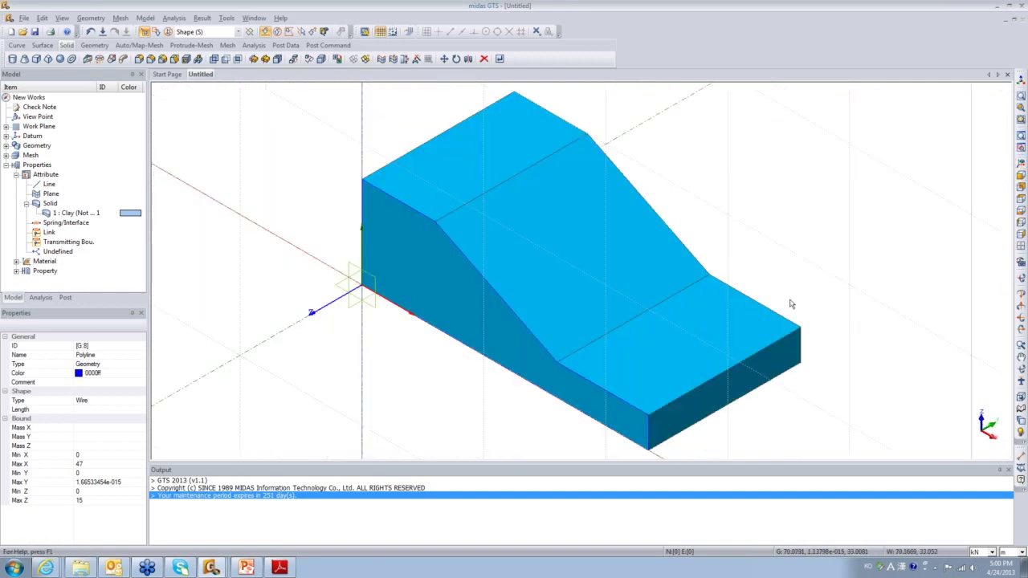
scroll(783, 293, "down", 5)
scroll(876, 261, "up", 4)
middle_click_drag(692, 373, 725, 321)
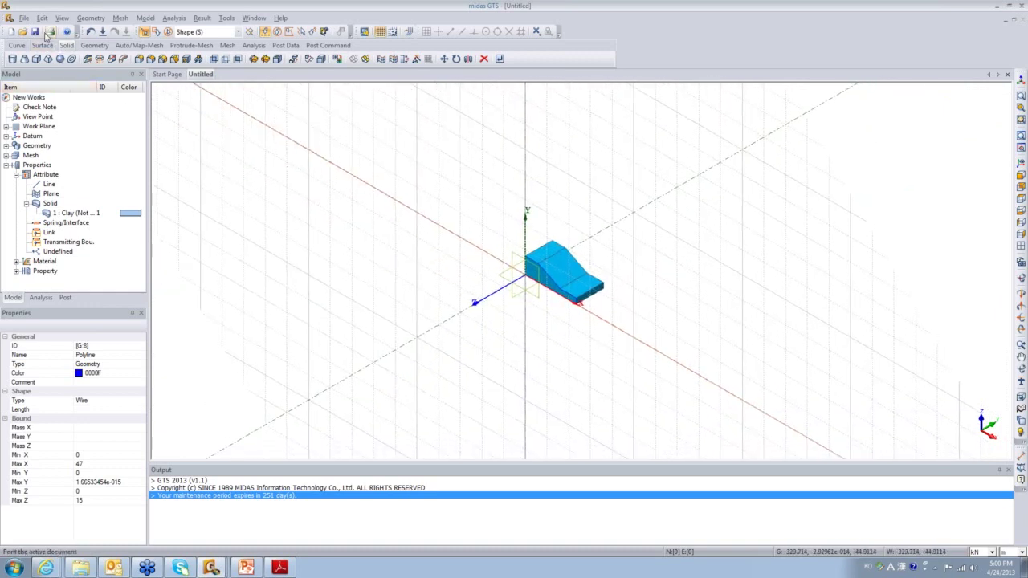
Move the work plane by three points: origin 12, 12.5, 15 at the crest edge's midpoint, x-axis point 12, 25, 15 and plane point 0, 12.5, 15
left_click(17, 45)
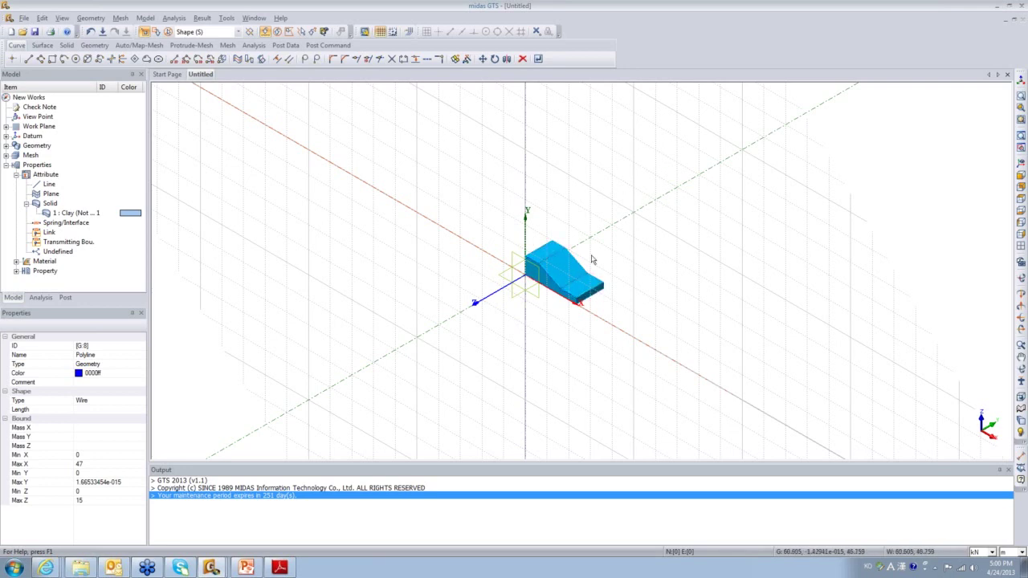
scroll(533, 260, "up", 3)
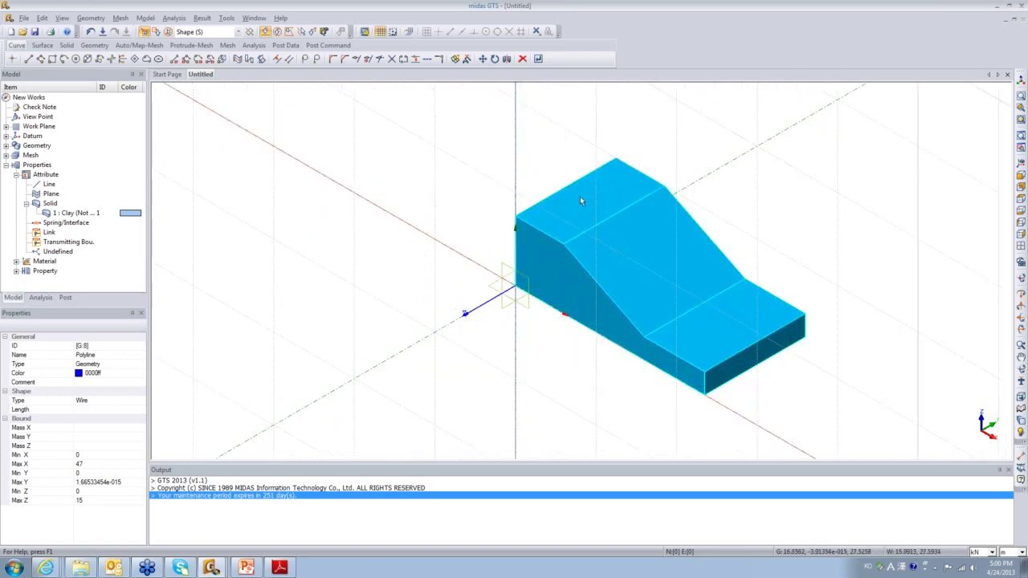
left_click(408, 32)
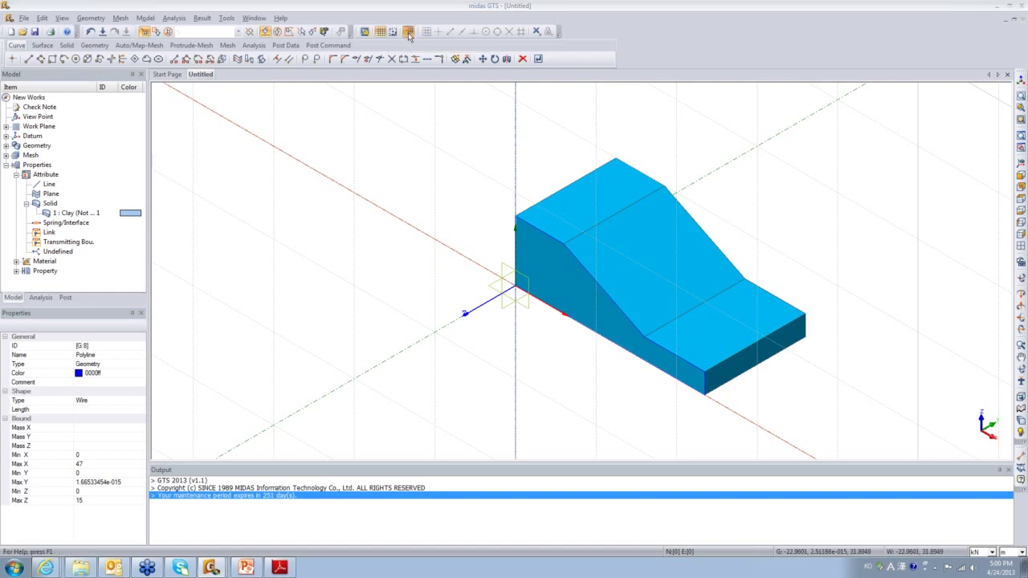
left_click_drag(74, 90, 163, 101)
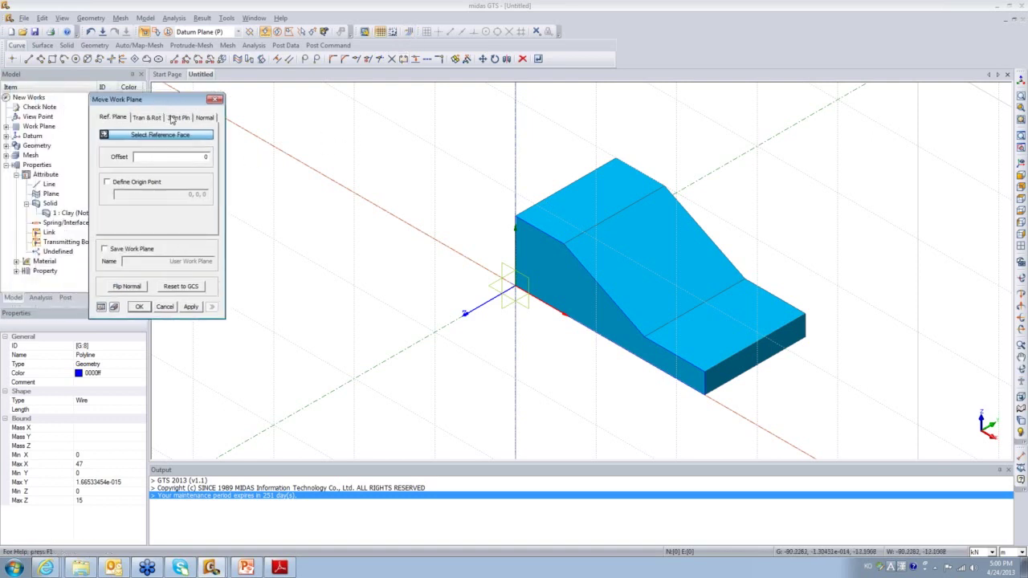
left_click(173, 120)
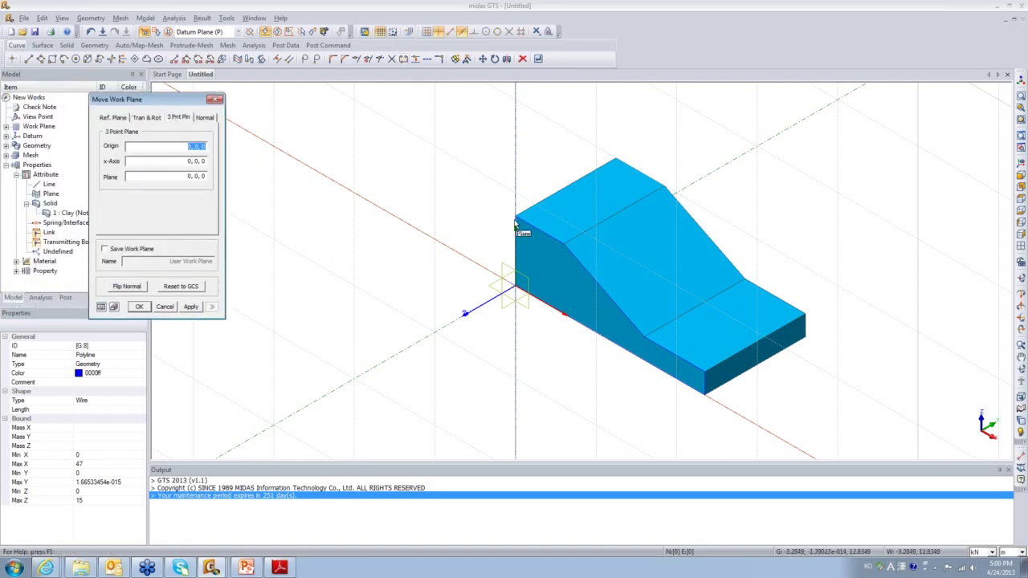
left_click(613, 214)
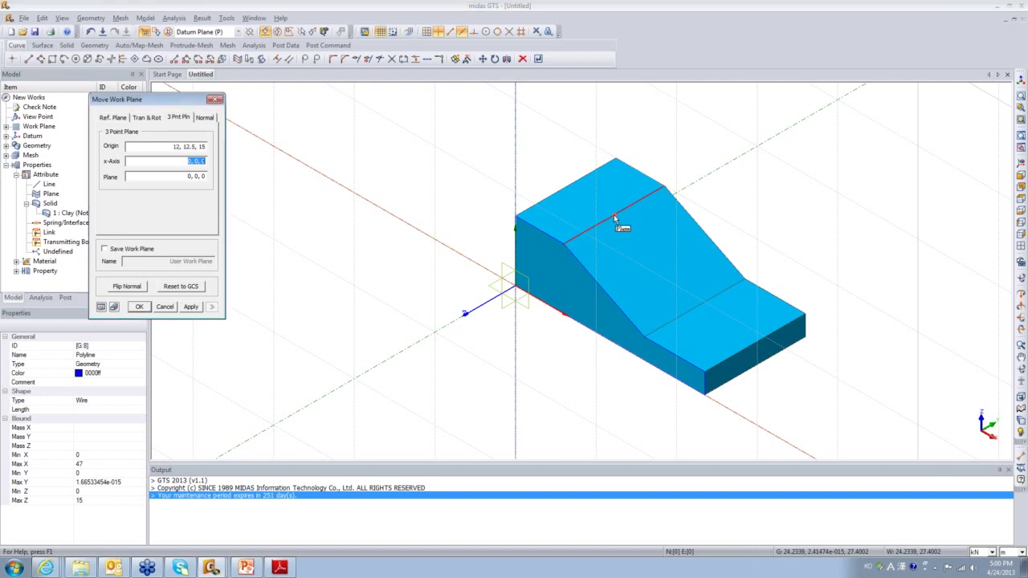
left_click(664, 189)
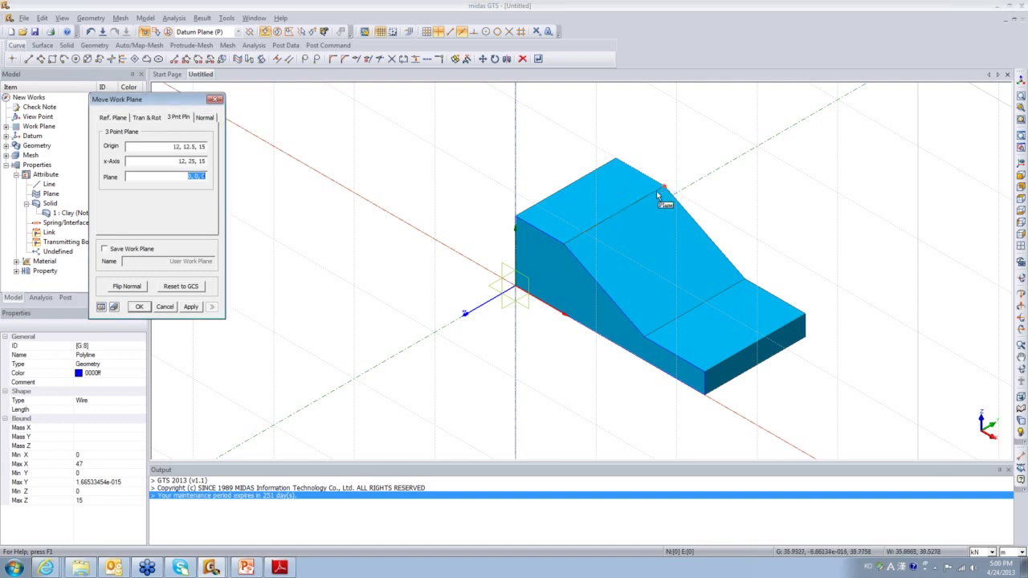
left_click(566, 185)
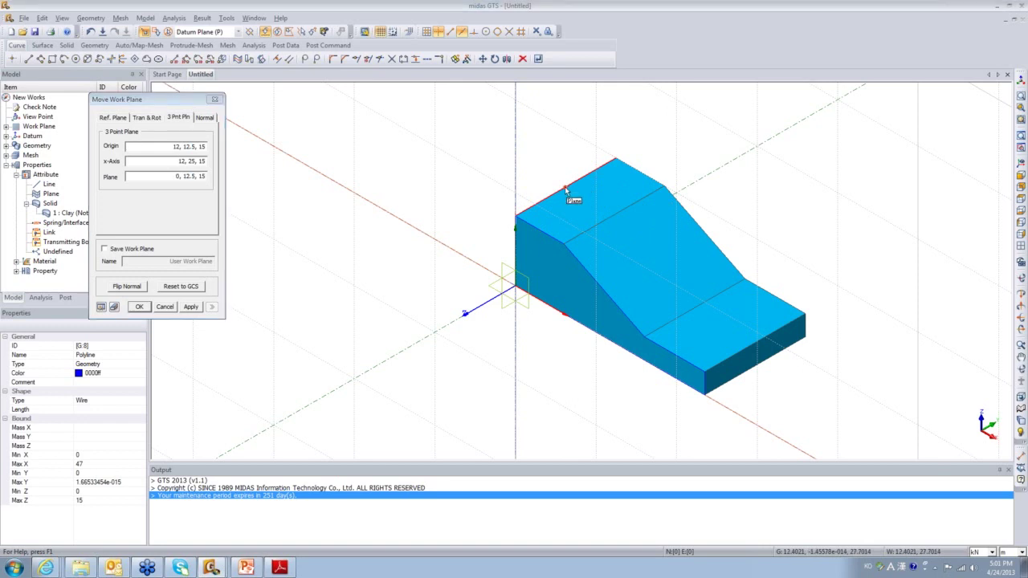
left_click(101, 308)
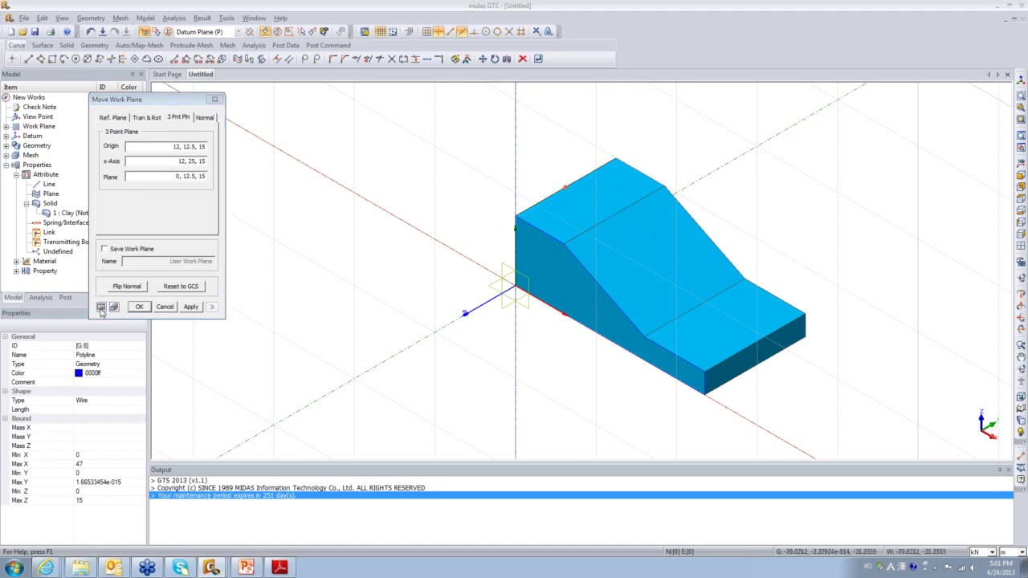
left_click(140, 309)
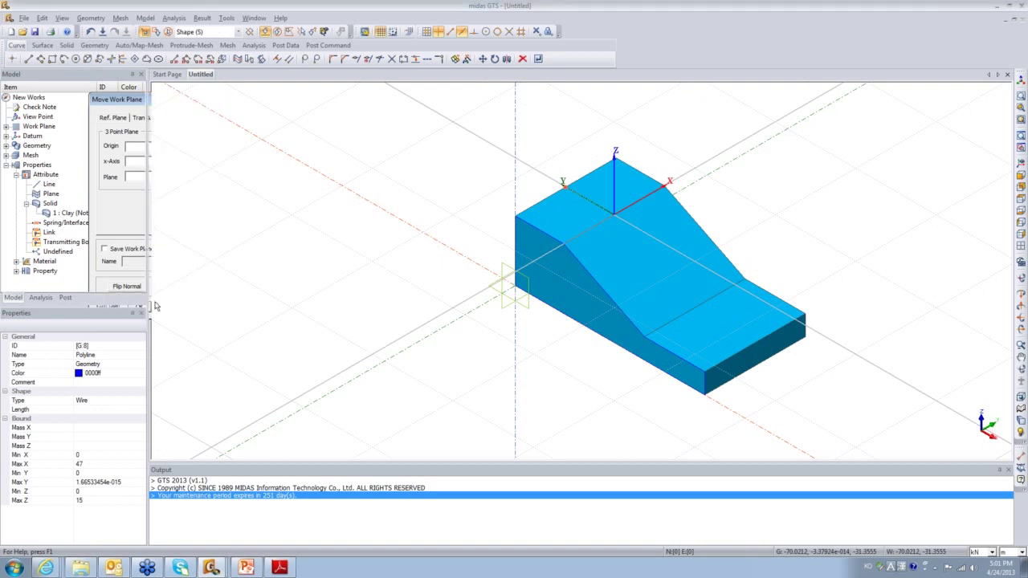
View the model normal to the work plane and start a 2D polyline on it at -2.5, 0
left_click(1020, 252)
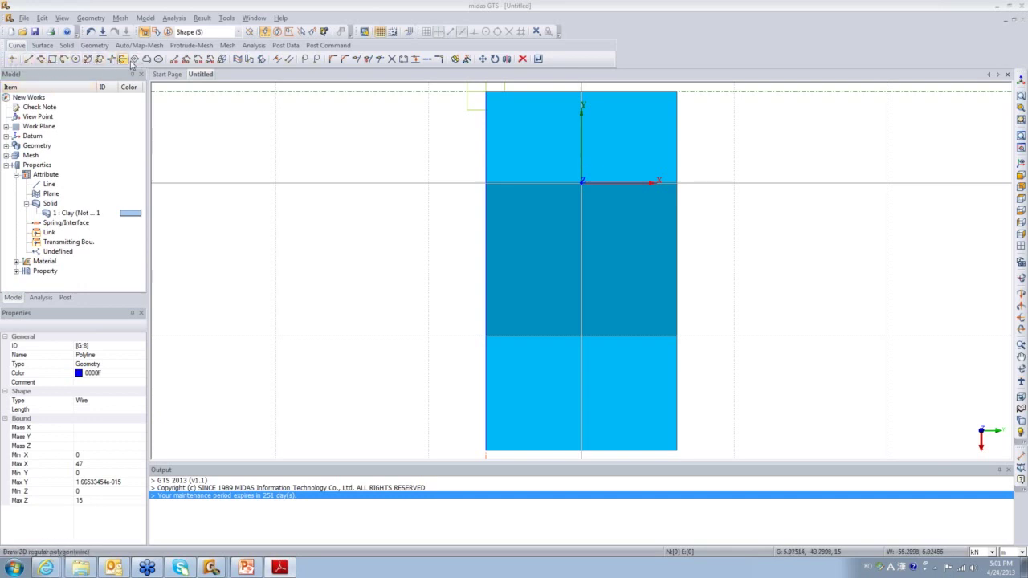
scroll(17, 50, "down", 2)
scroll(17, 50, "up", 2)
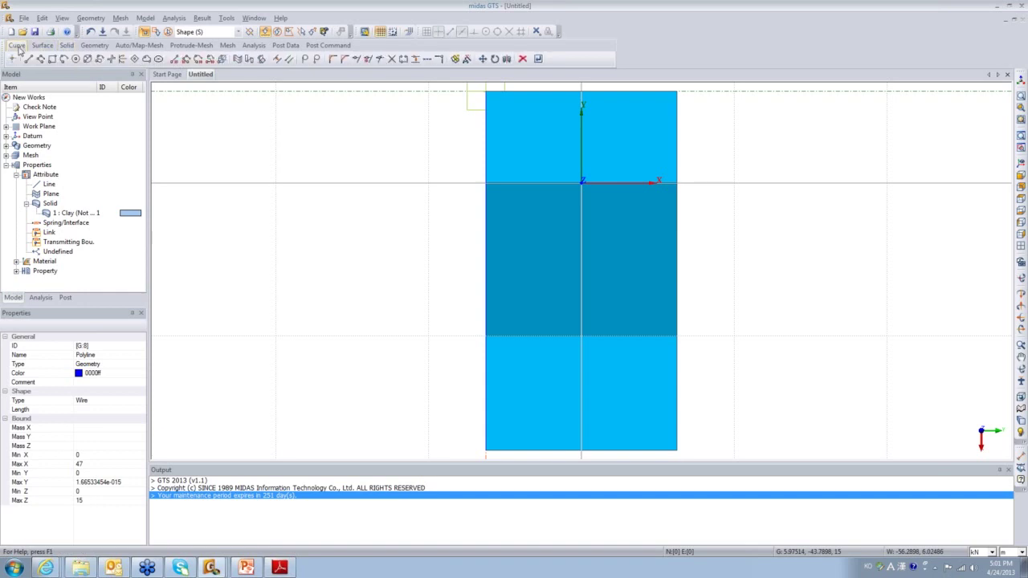
left_click(91, 19)
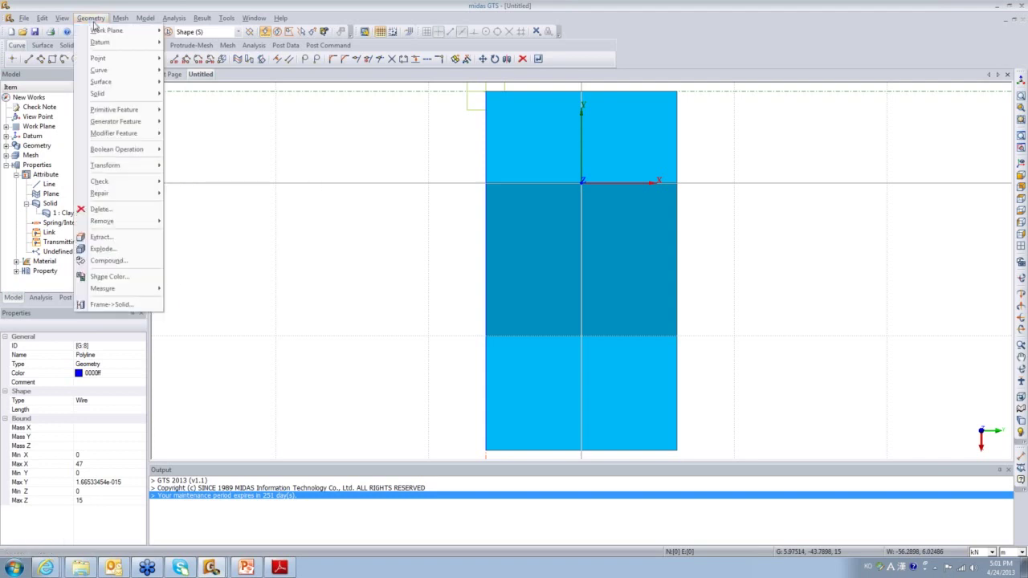
mouse_move(128, 71)
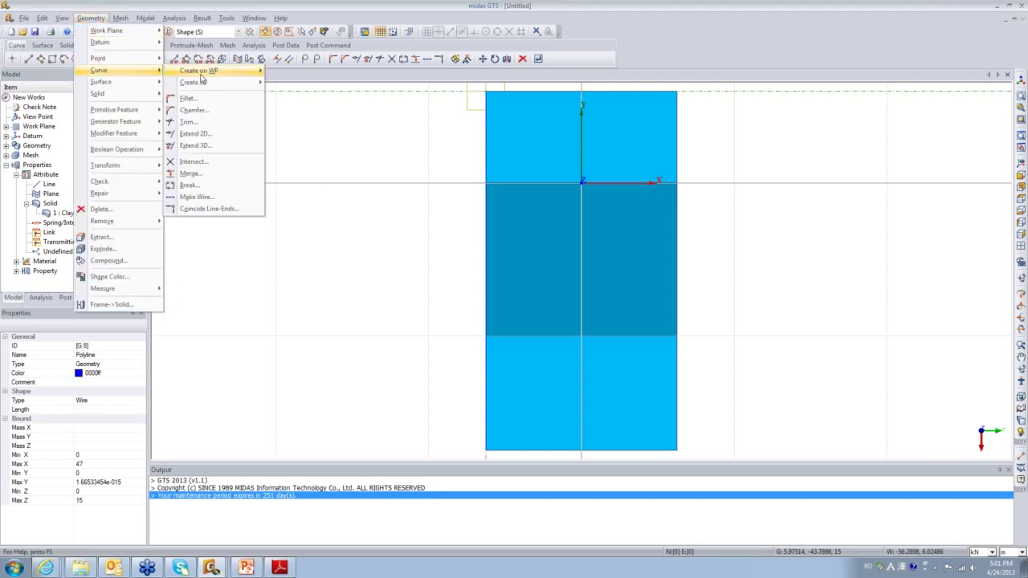
mouse_move(222, 73)
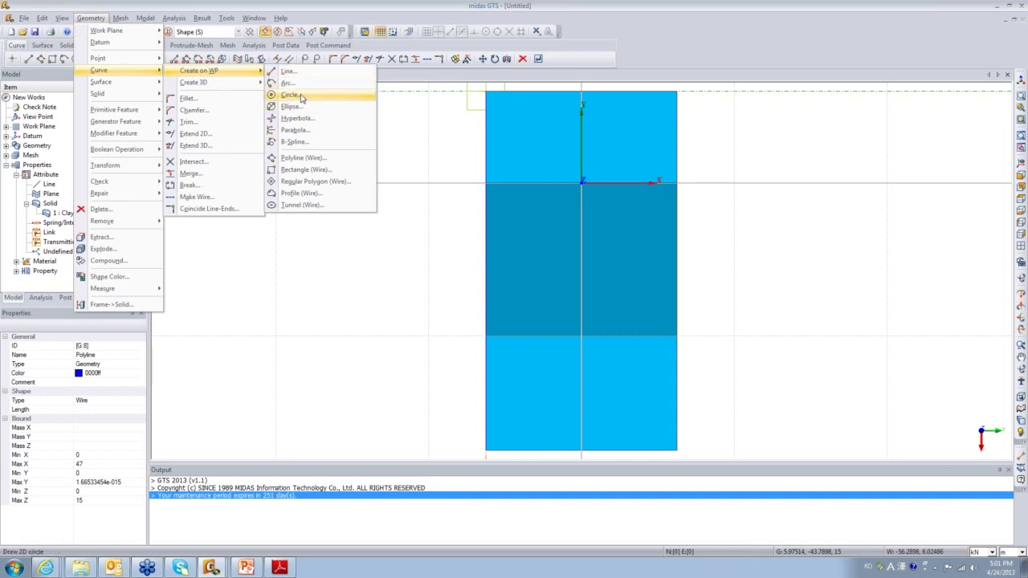
left_click(324, 160)
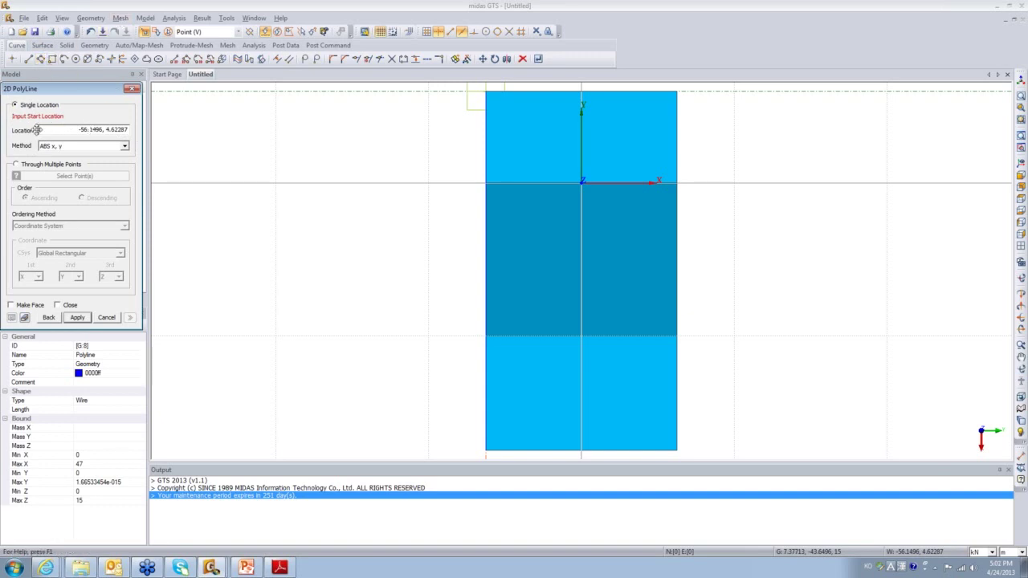
left_click_drag(55, 133, 137, 130)
key("Delete")
type("-2.5, 0")
key("Return")
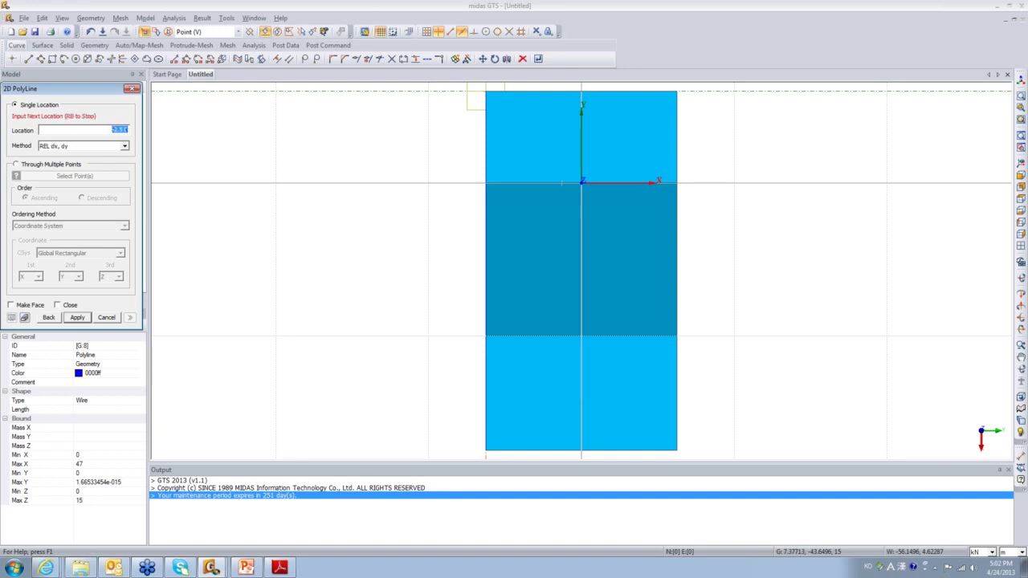
Complete the triangular wire with a relative offset of 2.5, -10 and a return to the crest line on the opposite side
type("2.5 -10")
key("Return")
type("4 10")
key("Return")
key("BackSpace")
key("Return")
left_click(106, 317)
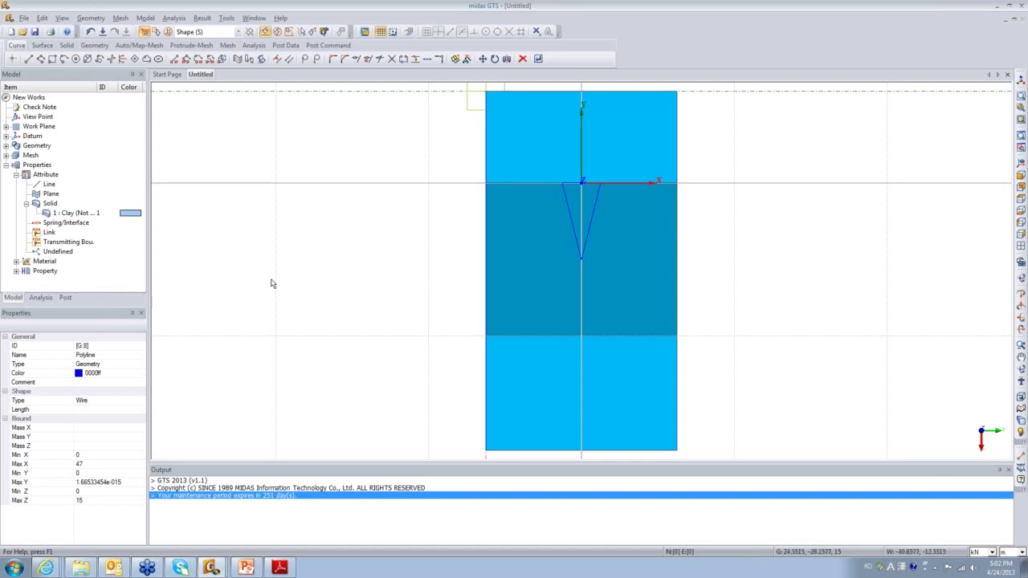
Return to the isometric view and choose the triangular wire as the profile of a solid extrusion
middle_click_drag(273, 282, 466, 258, "ctrl")
middle_click_drag(294, 190, 658, 166, "ctrl")
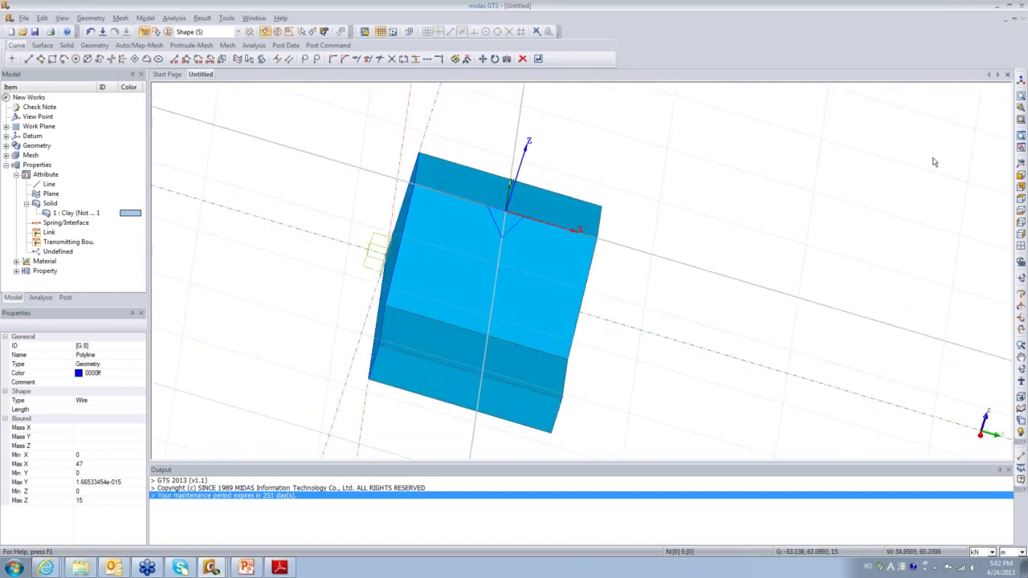
left_click(1020, 164)
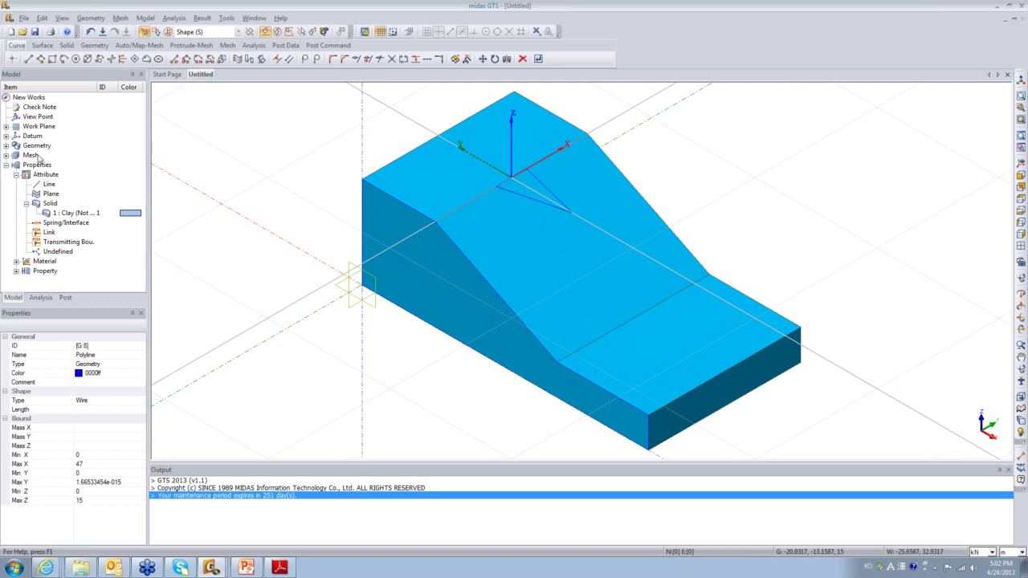
left_click(64, 46)
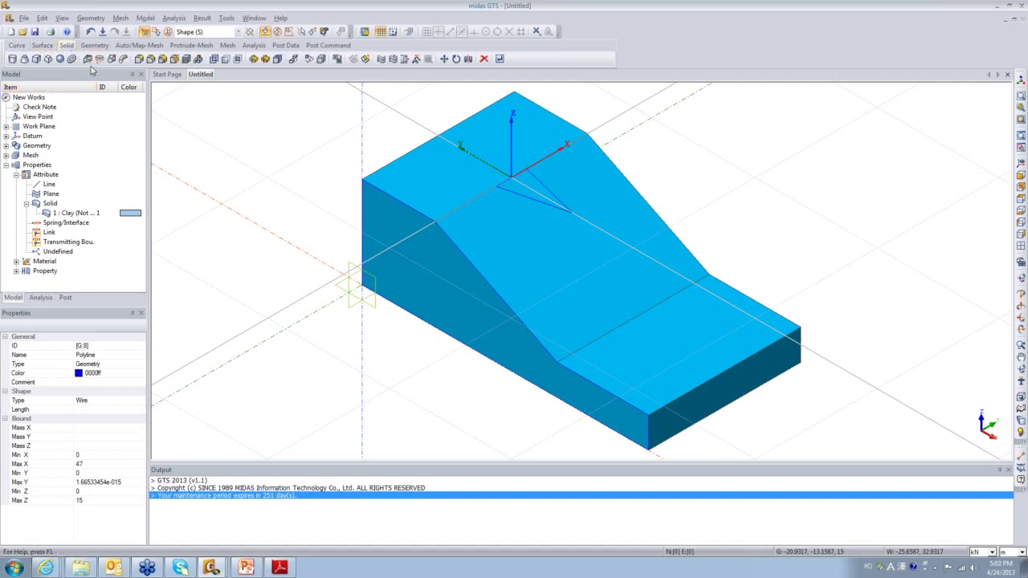
left_click(88, 60)
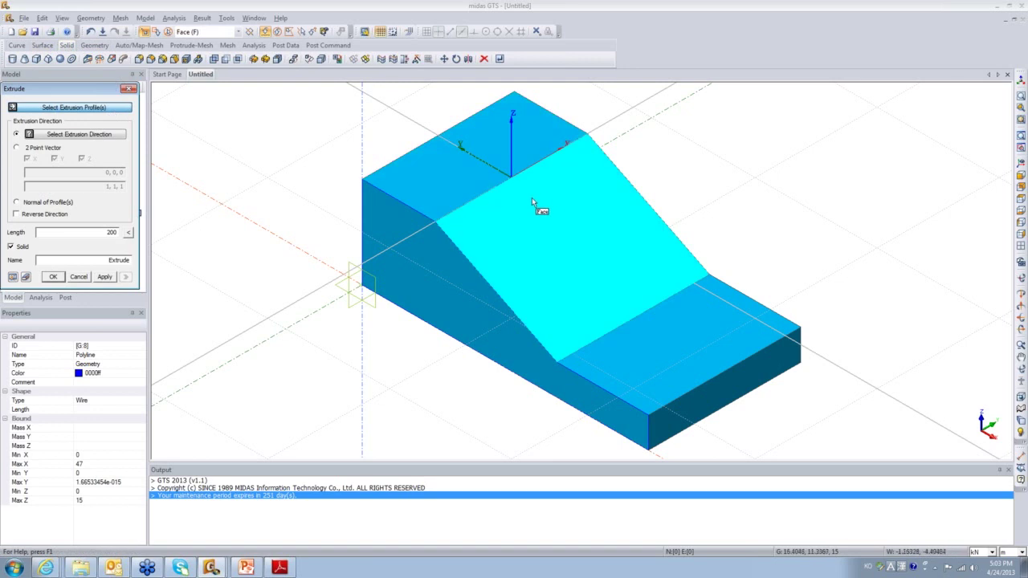
left_click(210, 32)
left_click(240, 135)
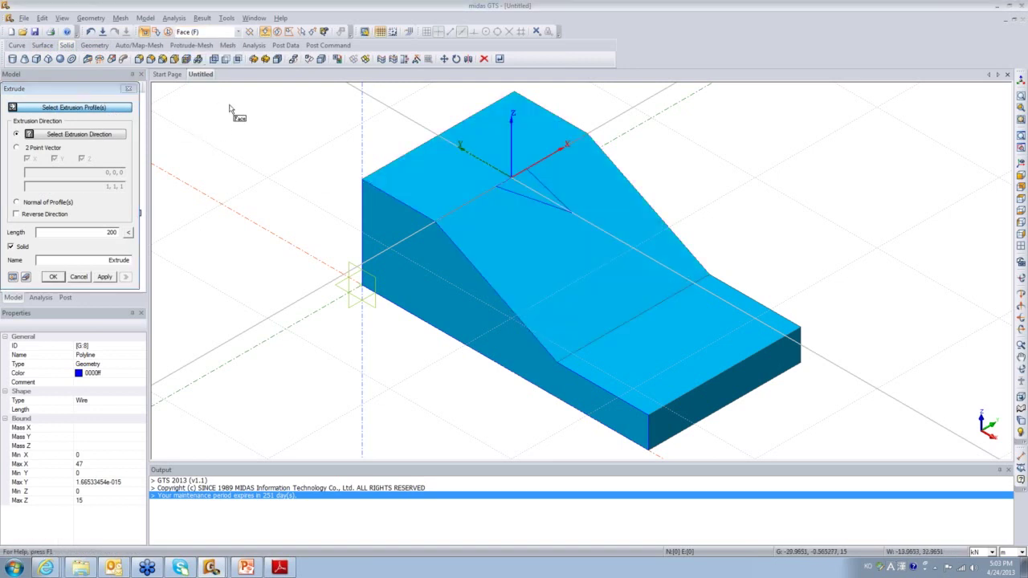
left_click(238, 32)
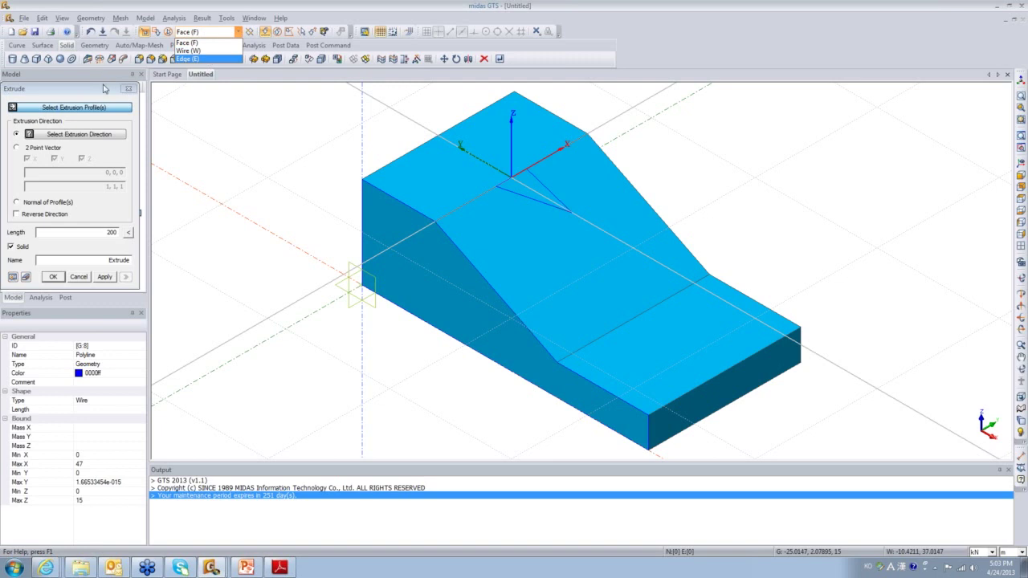
left_click(200, 51)
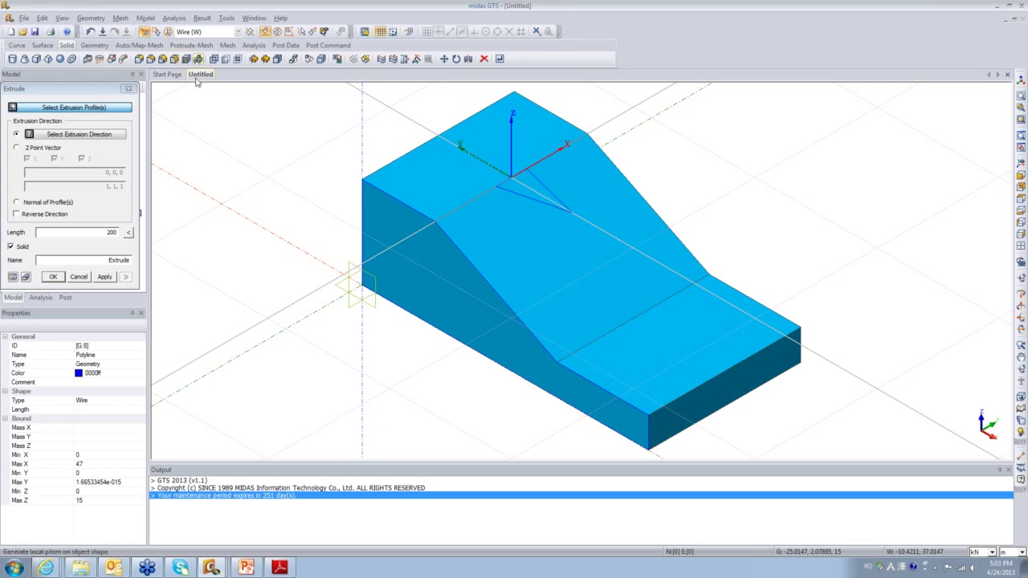
left_click(531, 200)
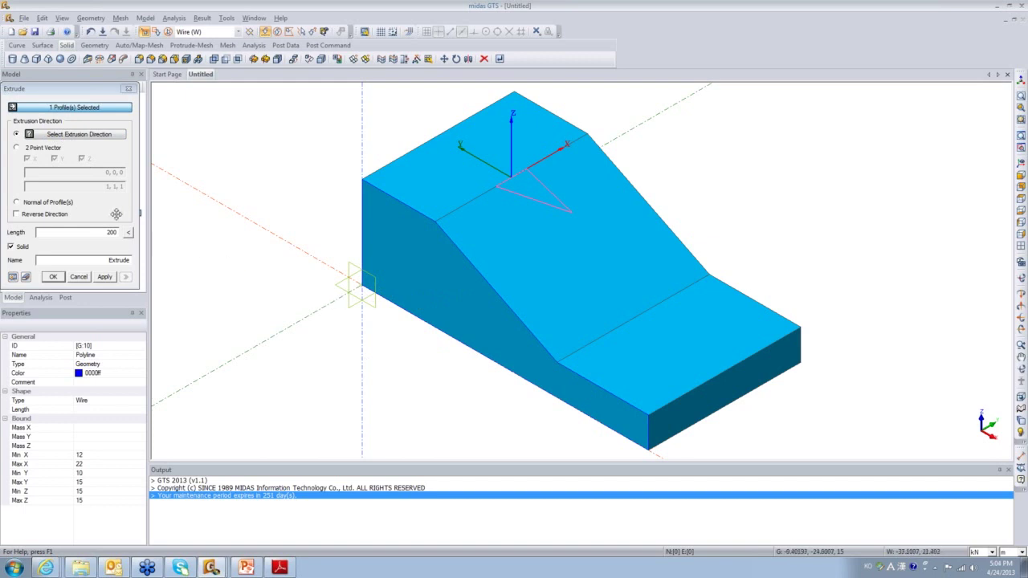
Define the extrusion direction as a two-point vector from the triangle's apex at 22, 12.5, 15 to the toe edge's midpoint at 32, 12.5, 5
left_click(18, 149)
left_click(18, 150)
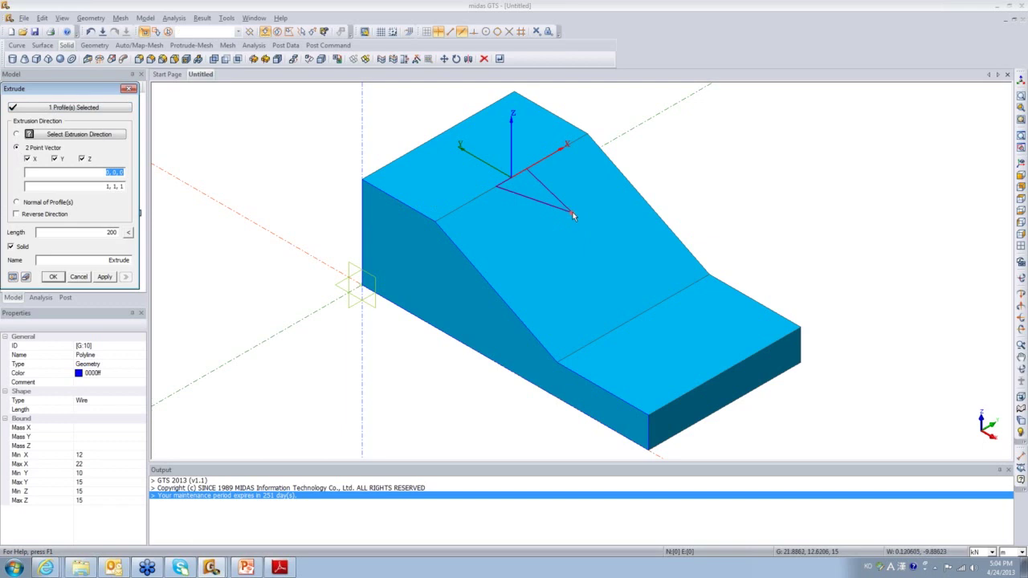
left_click(96, 176)
left_click(570, 213)
left_click(633, 319)
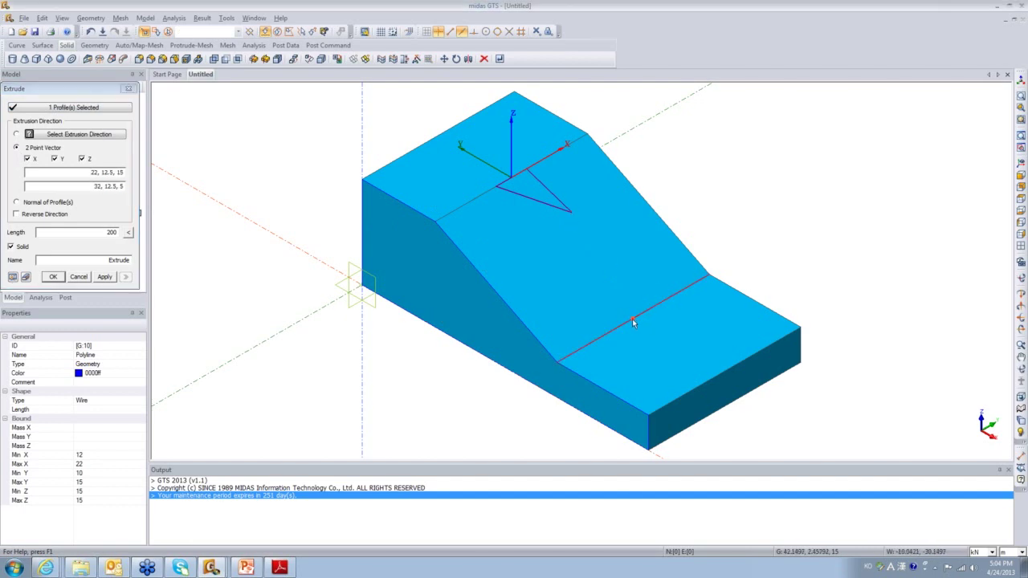
Take the extrusion length of about 14.14 m from the two-point vector, preview the extrusion and create the solid
left_click(126, 232)
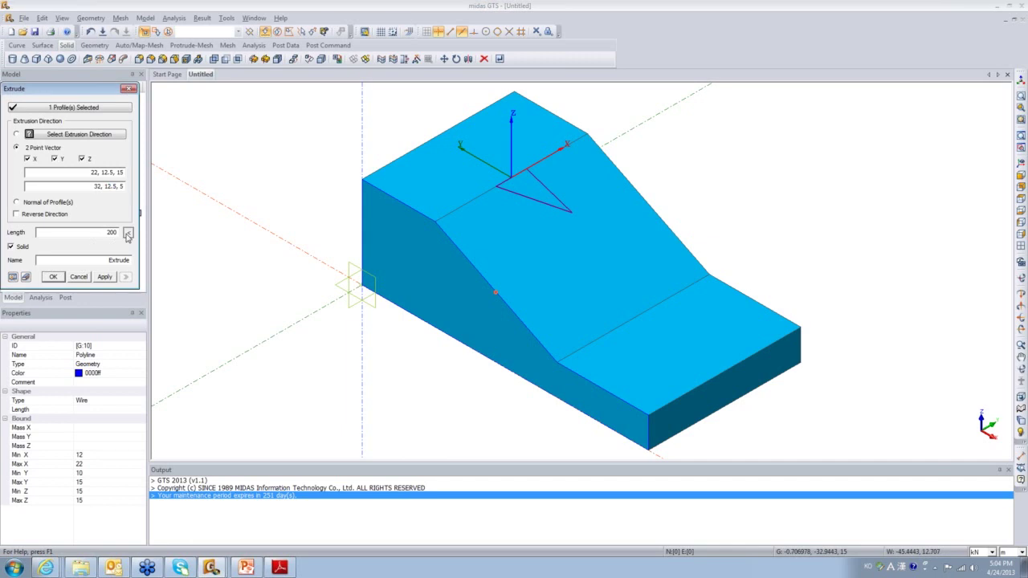
left_click(13, 277)
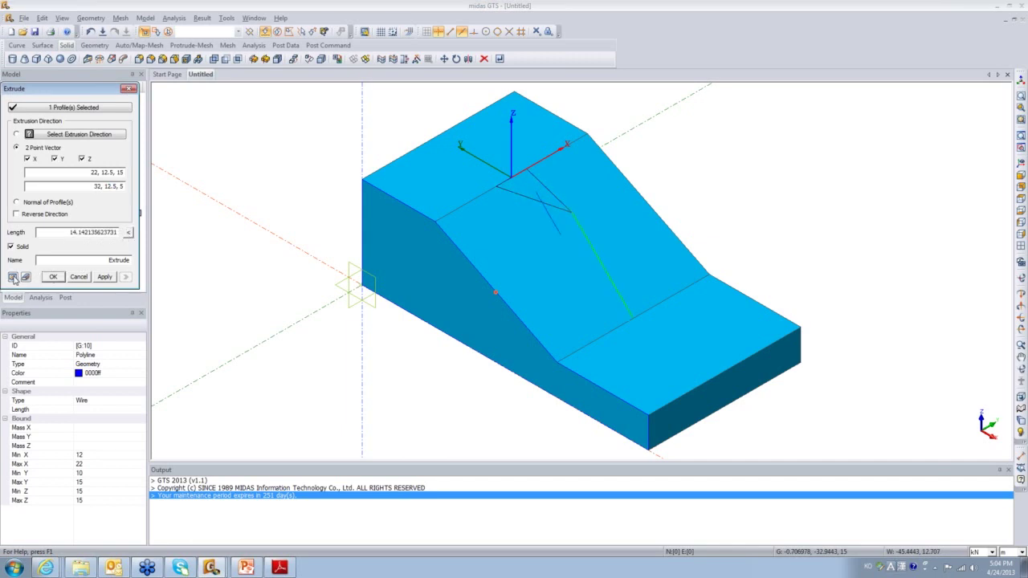
left_click(53, 276)
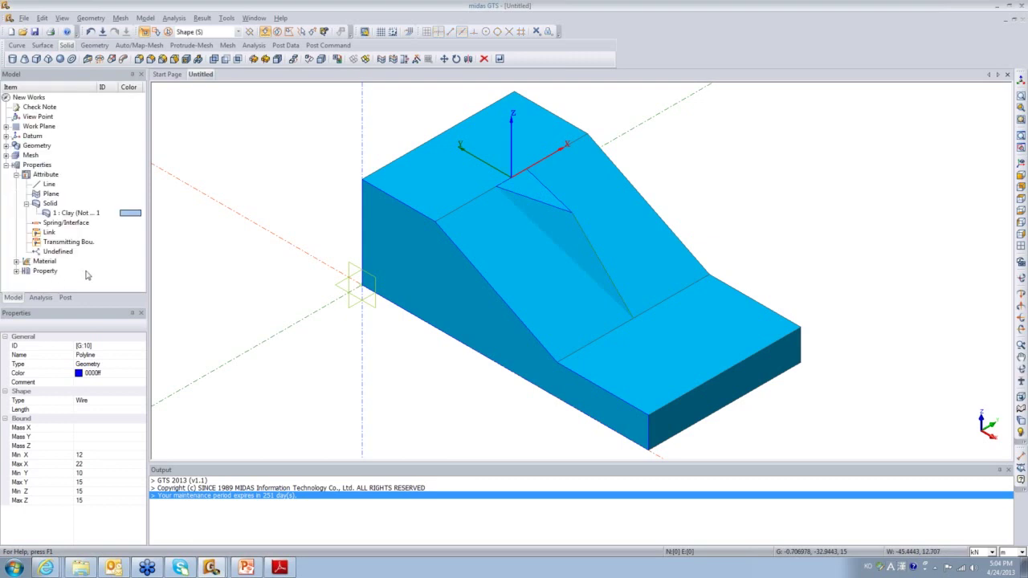
Display the slope solid as wireframe and inspect the ridge solid embedded in it from another angle
scroll(561, 249, "up", 2)
middle_click_drag(562, 249, 599, 313)
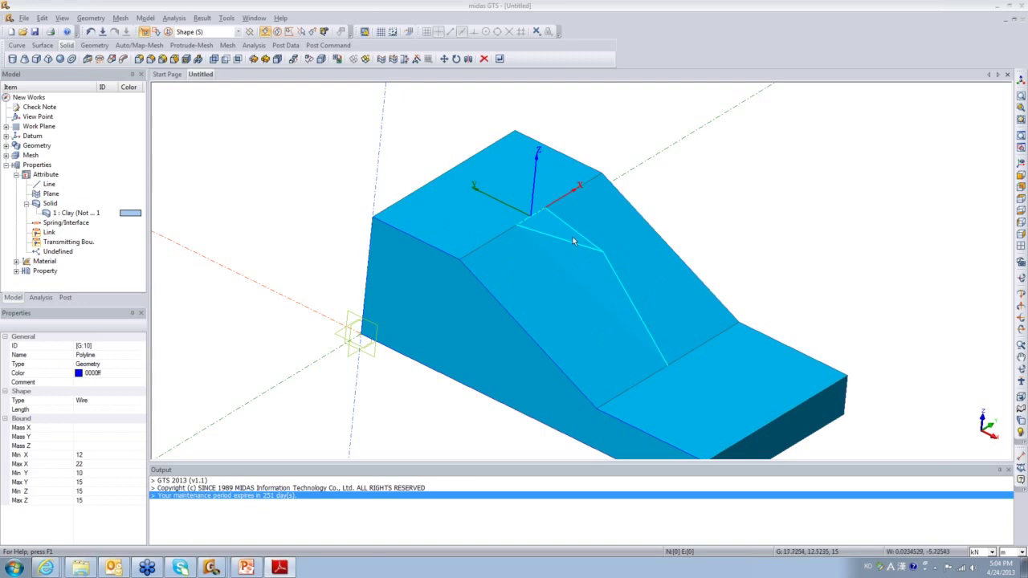
left_click(415, 211)
right_click(414, 216)
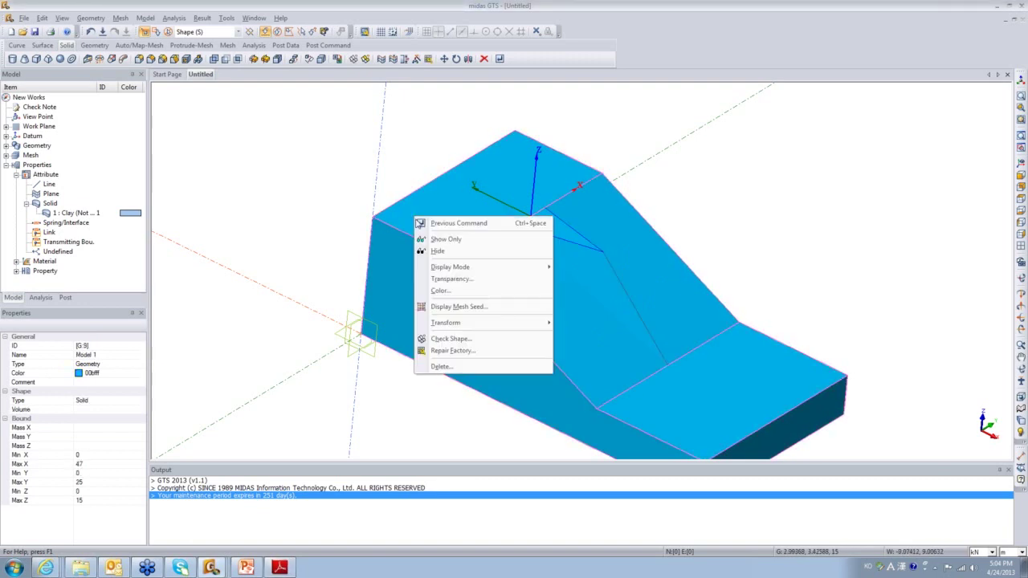
mouse_move(459, 267)
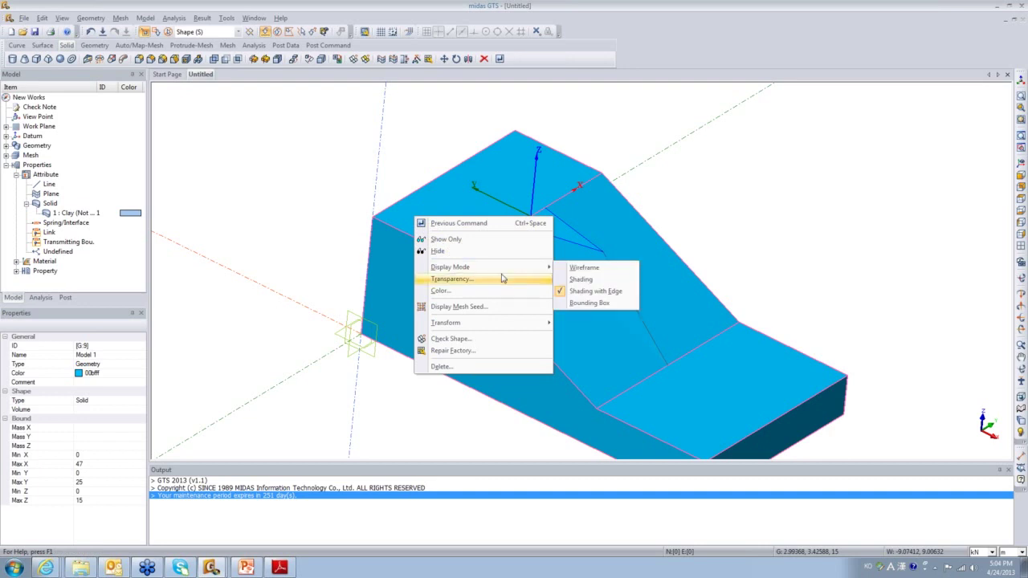
left_click(582, 268)
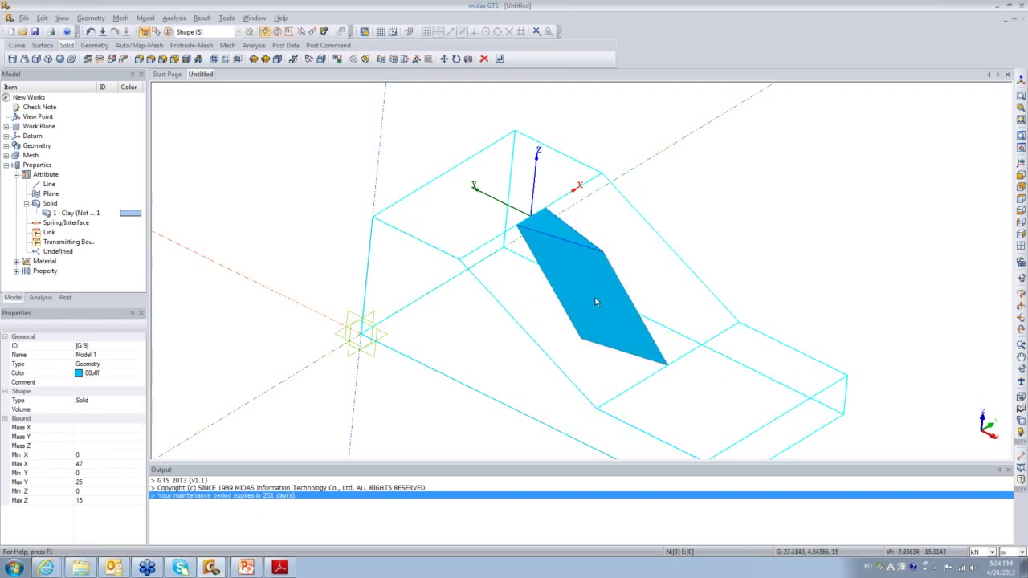
middle_click_drag(589, 287, 560, 311, "ctrl")
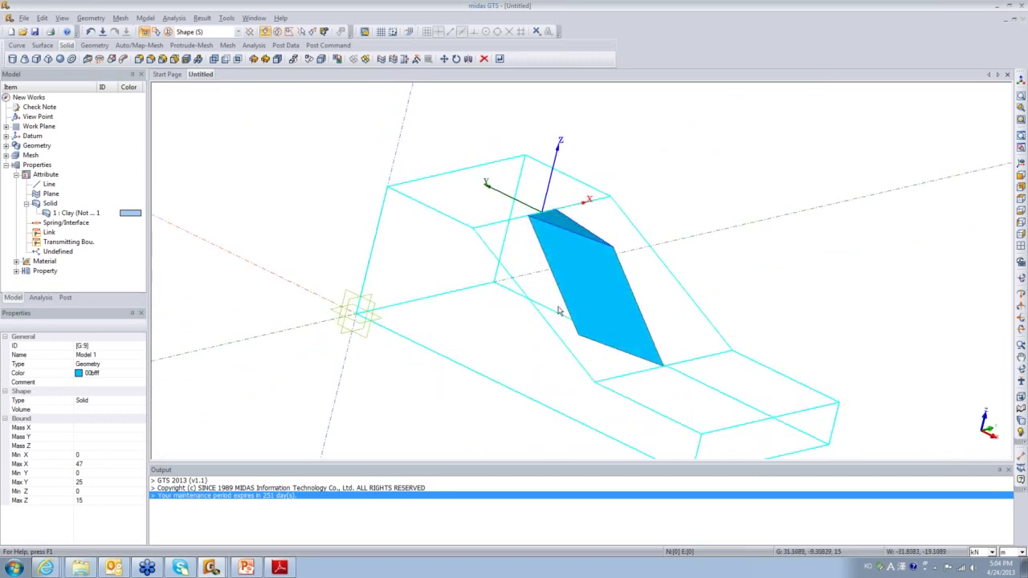
Return the slope solid to the Shading with Edge display mode
right_click(459, 242)
mouse_move(498, 289)
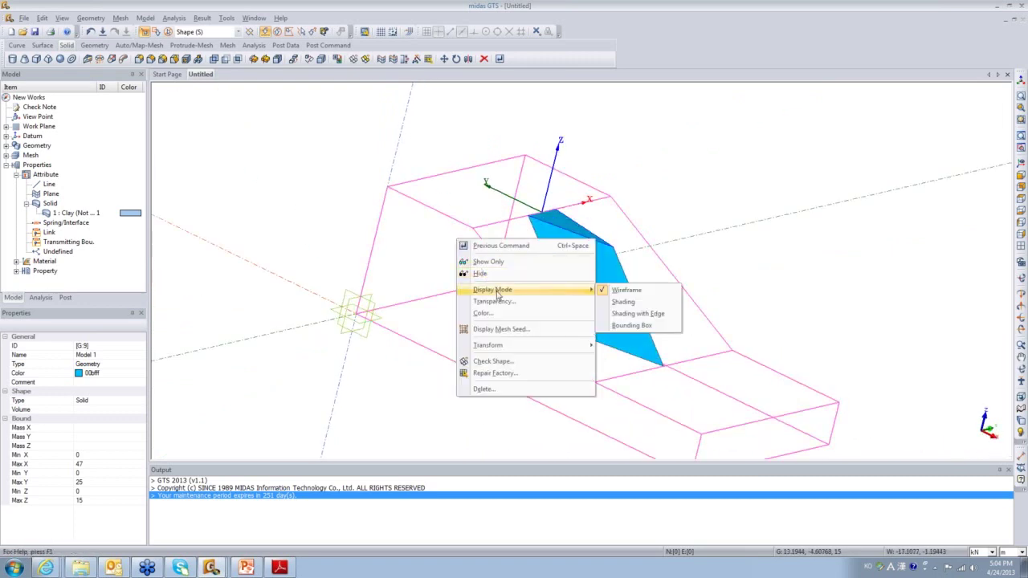
left_click(639, 310)
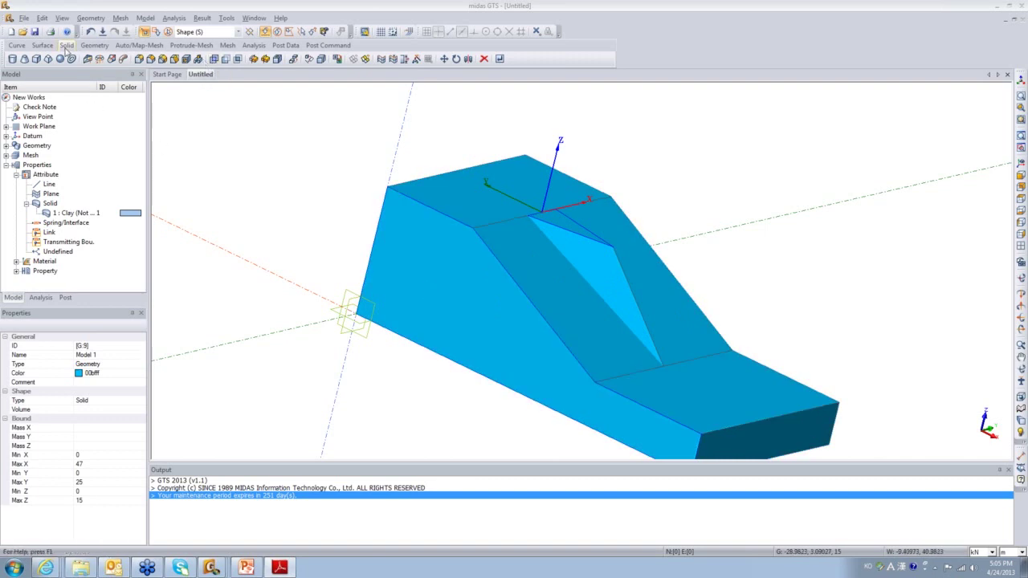
Boolean fuse the slope solid as master with the ridge solid as tool, deleting the tool object and merging faces, after previewing the result
left_click(215, 59)
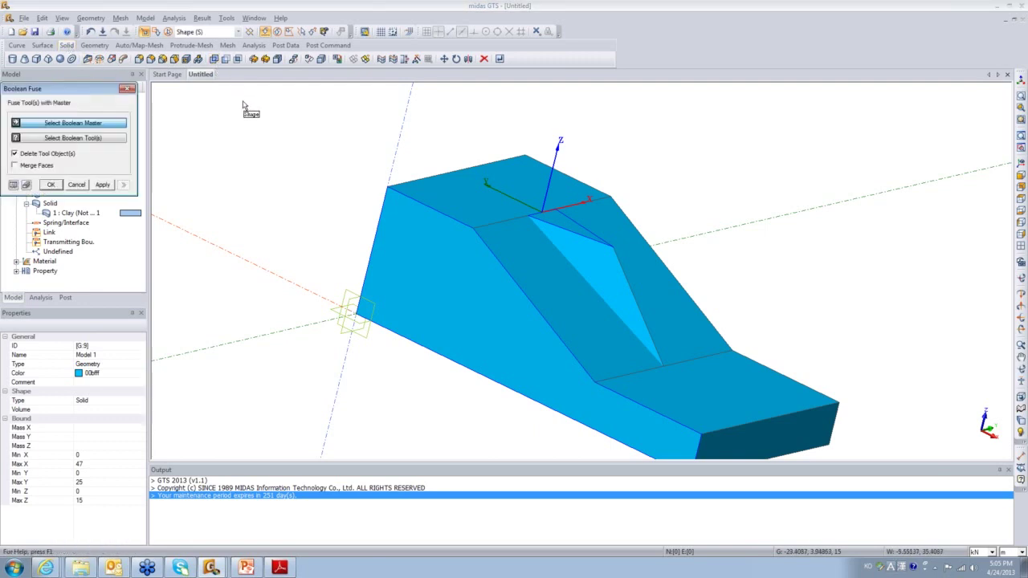
left_click(472, 309)
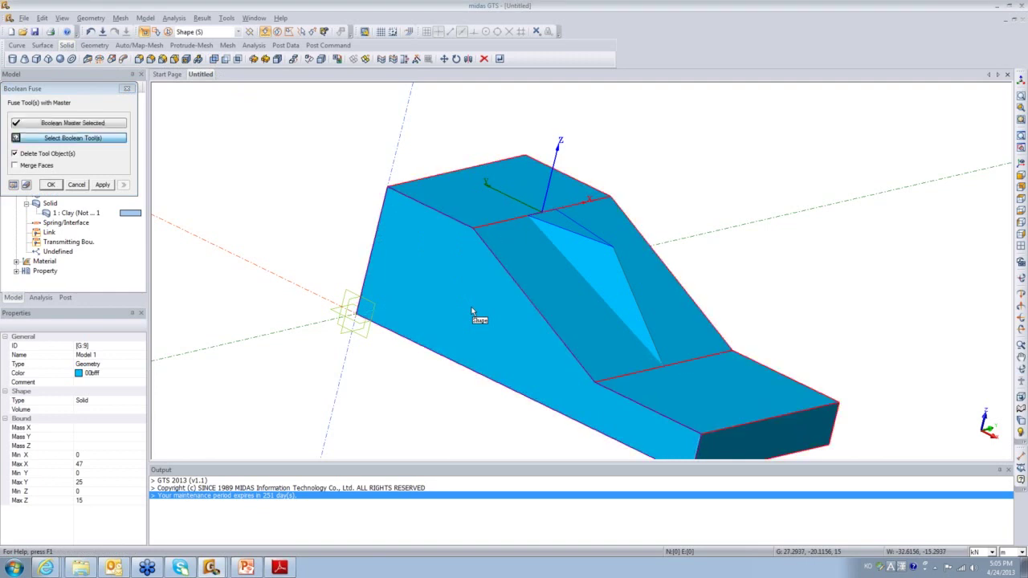
left_click(607, 255)
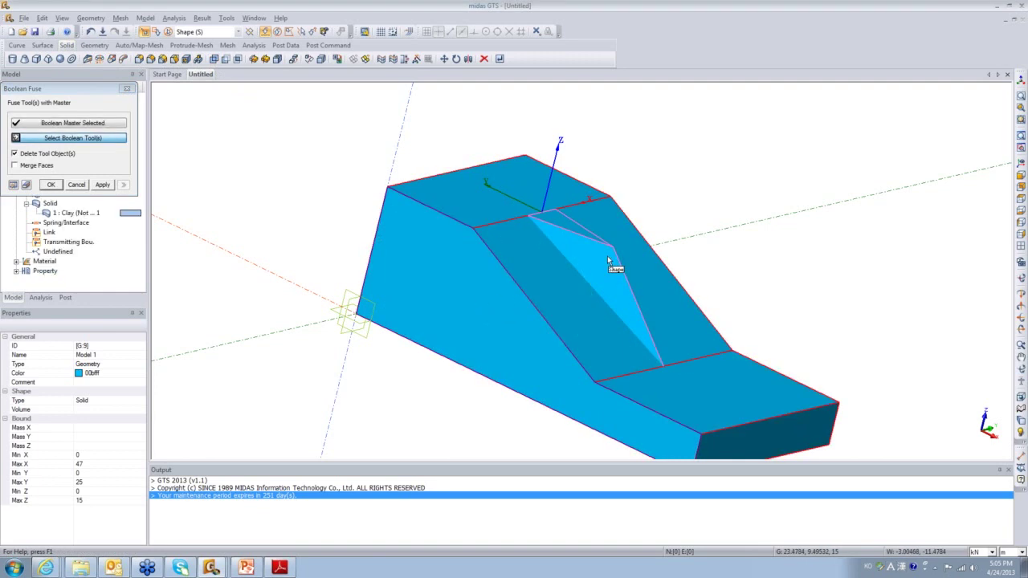
left_click(607, 256)
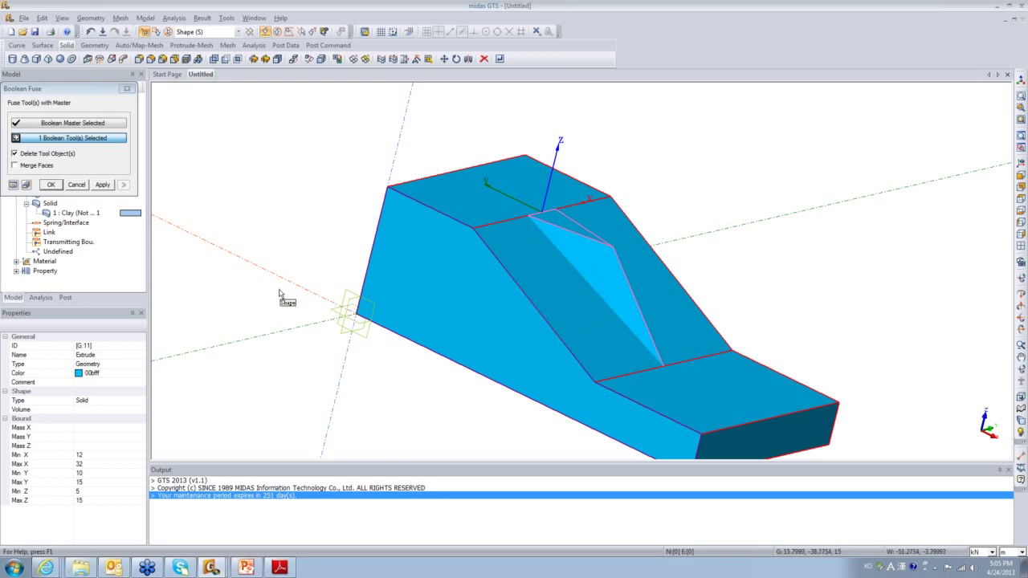
left_click(13, 186)
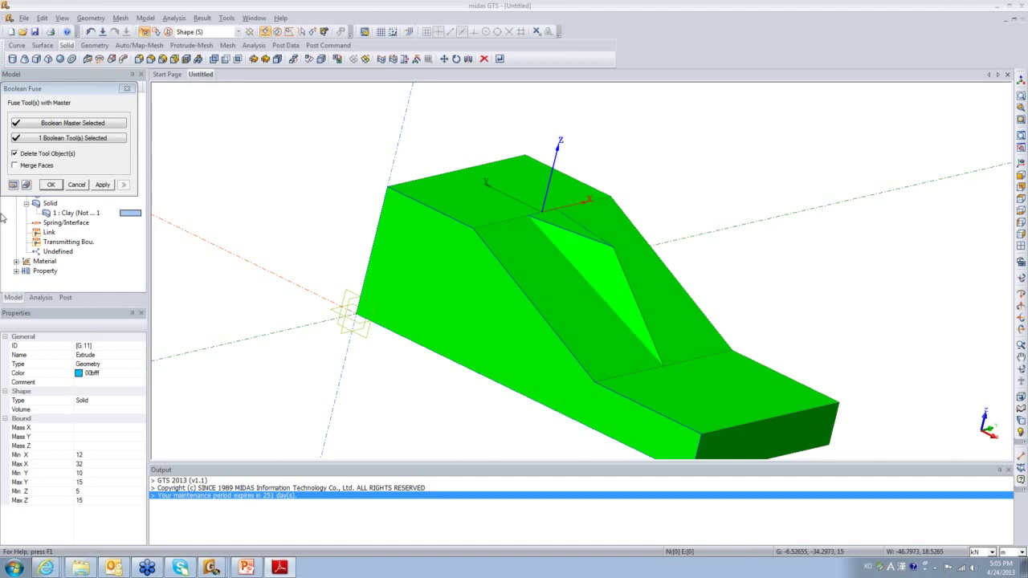
left_click(14, 164)
left_click(53, 186)
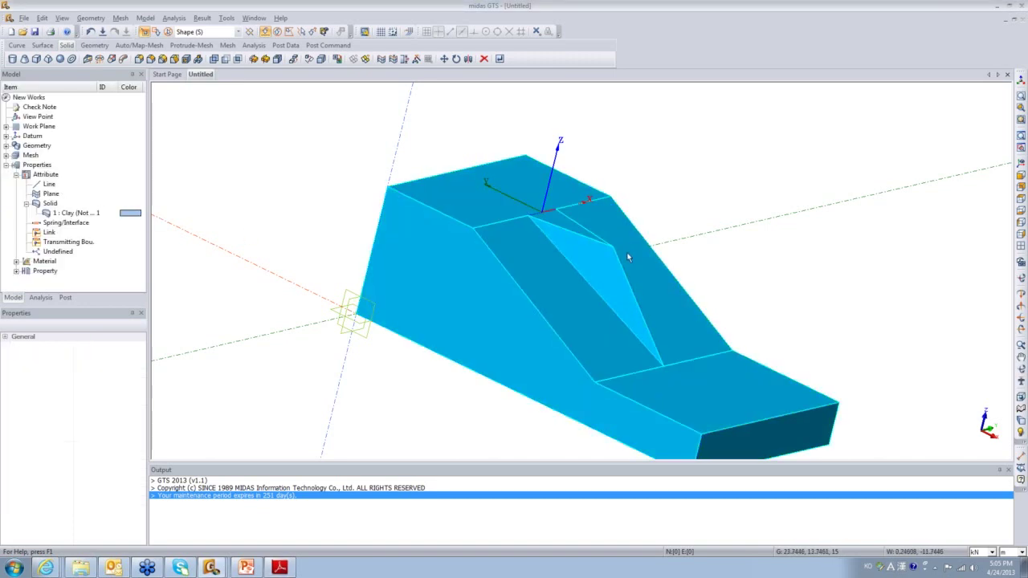
Display the fused slope solid as wireframe to check how the ridge joins the slope
left_click(596, 271)
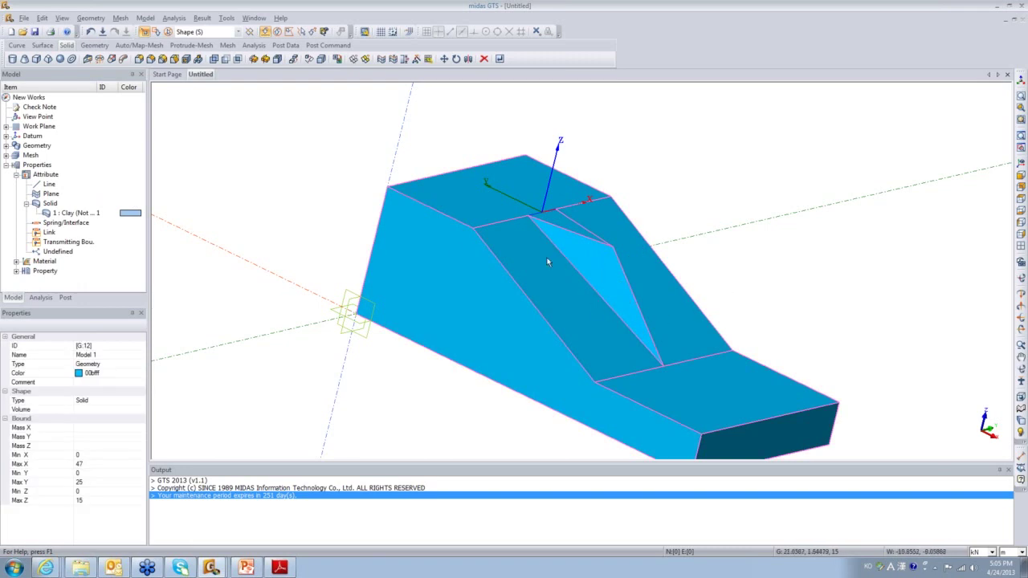
right_click(423, 250)
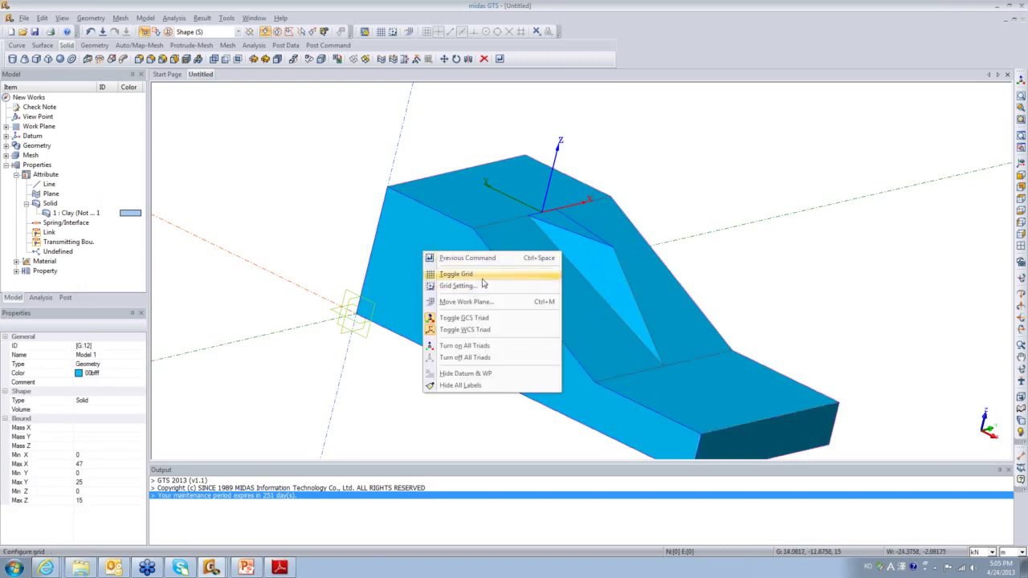
left_click(427, 229)
right_click(426, 228)
mouse_move(475, 281)
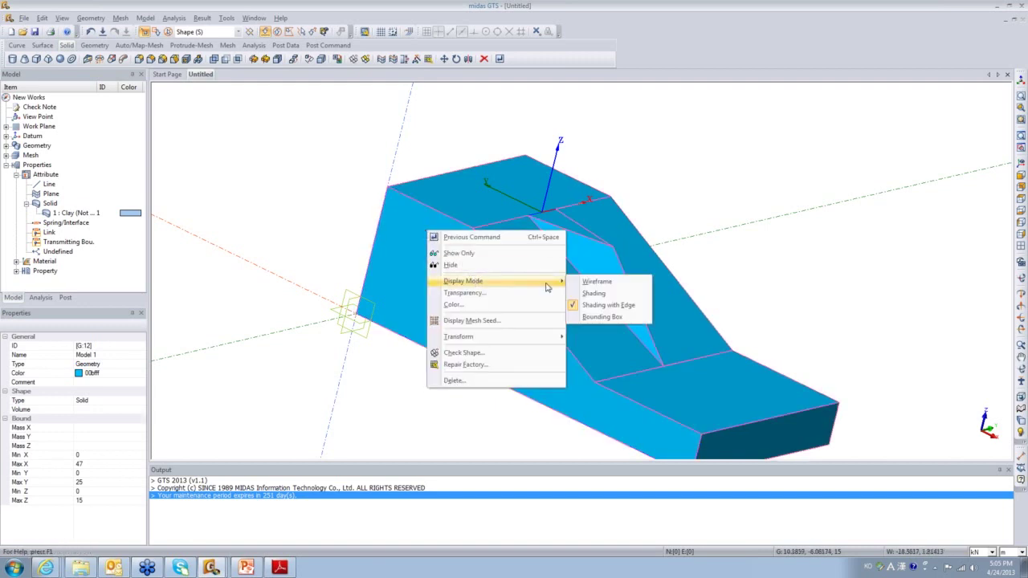
left_click(604, 283)
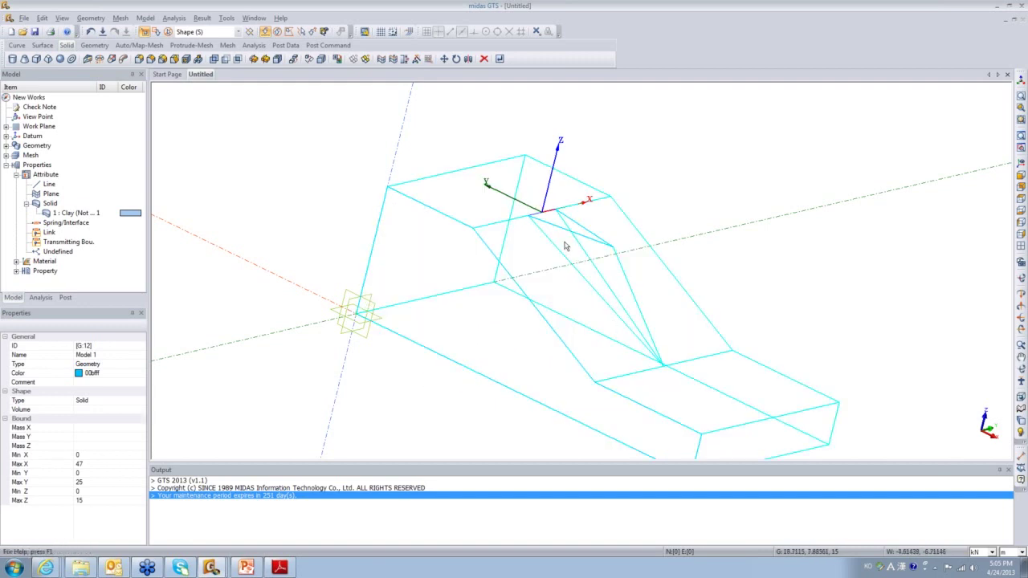
Restore Shading with Edge on the fused solid and return to the isometric view
right_click(451, 251)
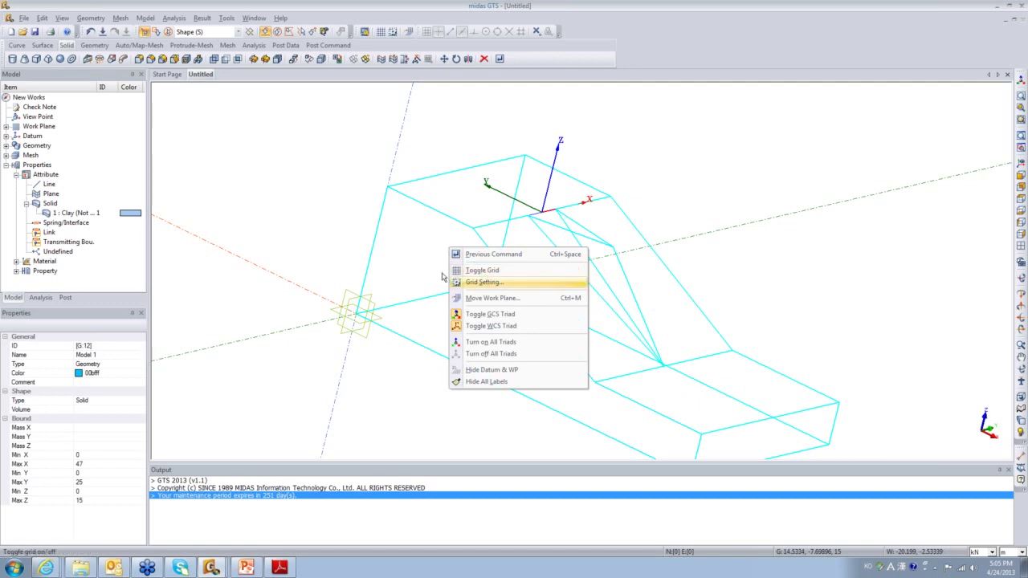
left_click(415, 262)
right_click(418, 257)
mouse_move(465, 306)
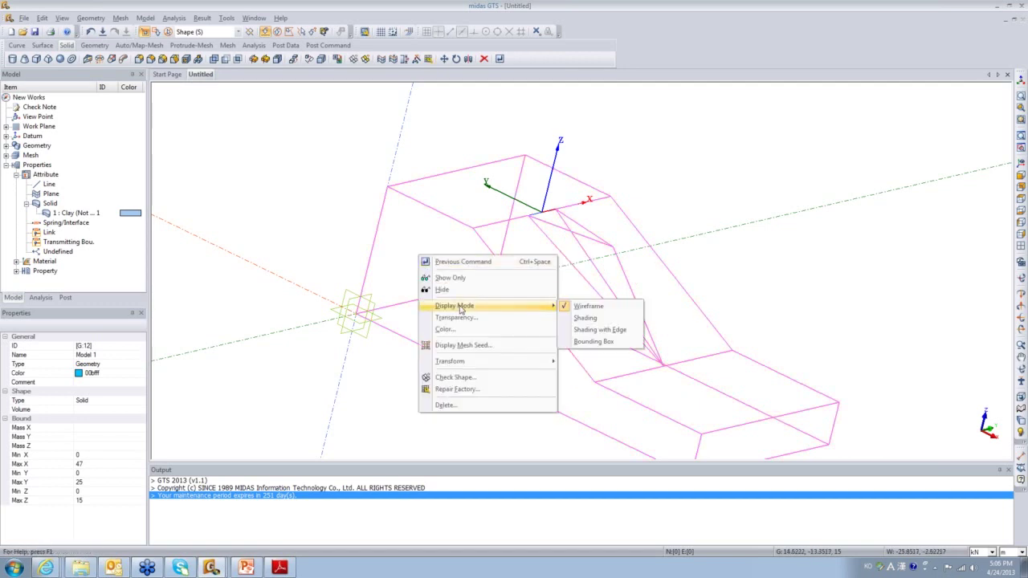
left_click(586, 329)
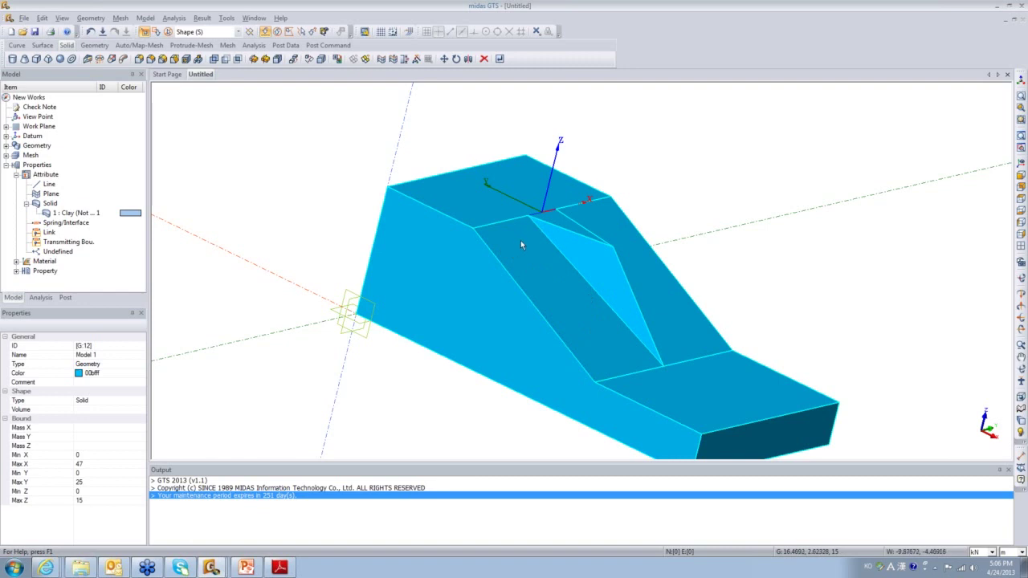
left_click(1020, 167)
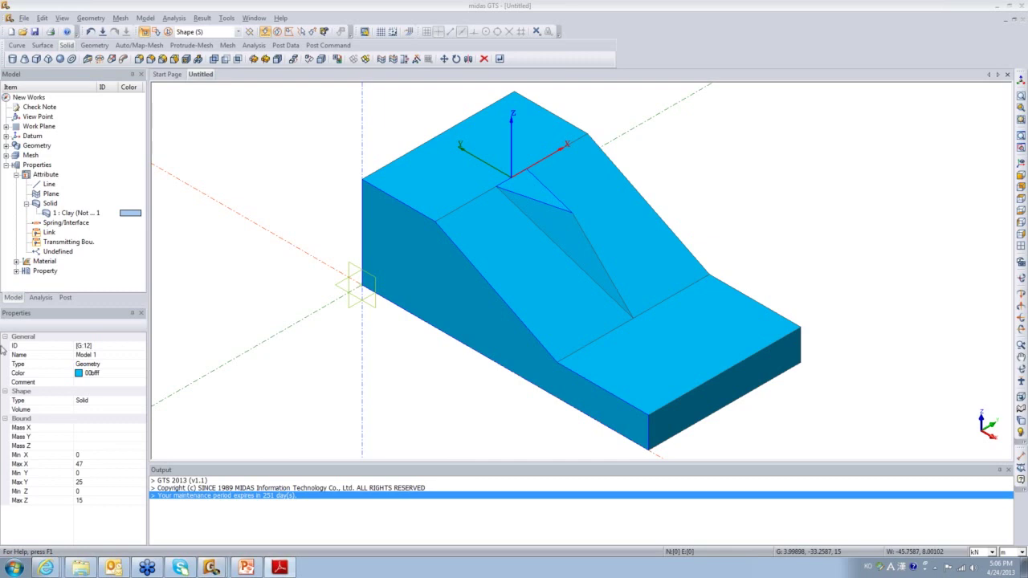
Switch to the tutorial PDF in Adobe Reader, review the solid auto-mesh instructions on page 17, and return to the model
left_click(248, 568)
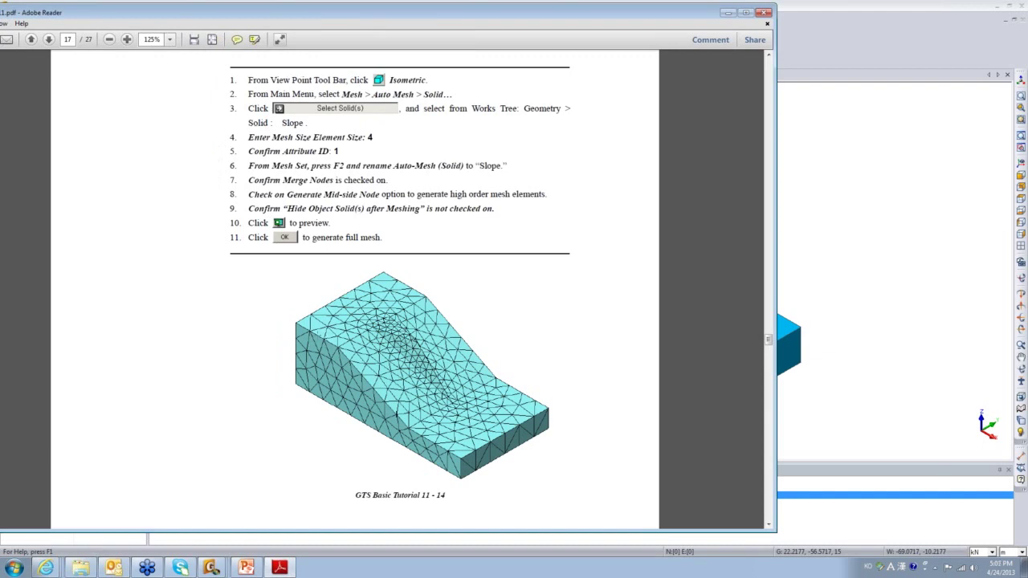
left_click_drag(284, 16, 16, 546)
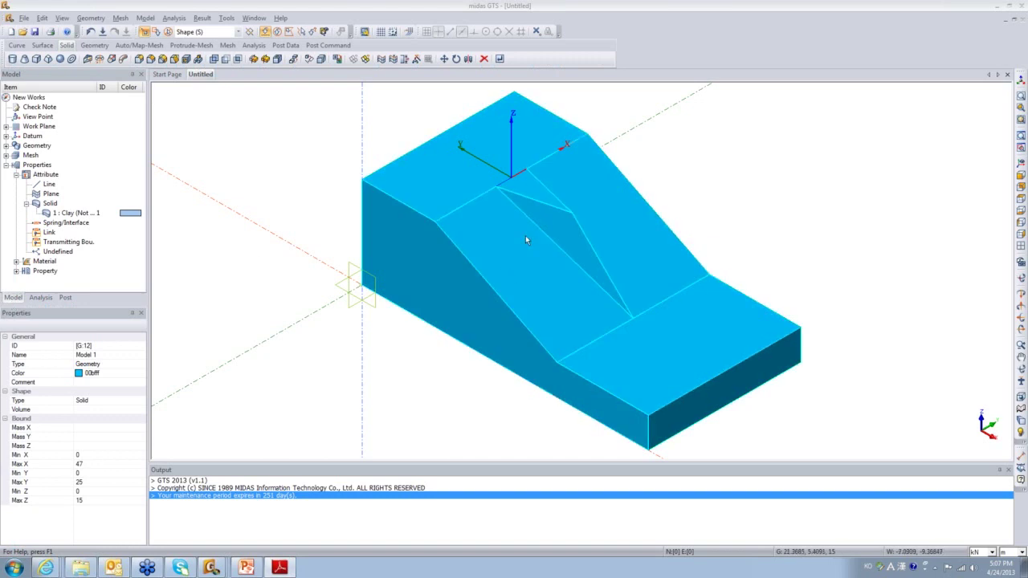
left_click(551, 198)
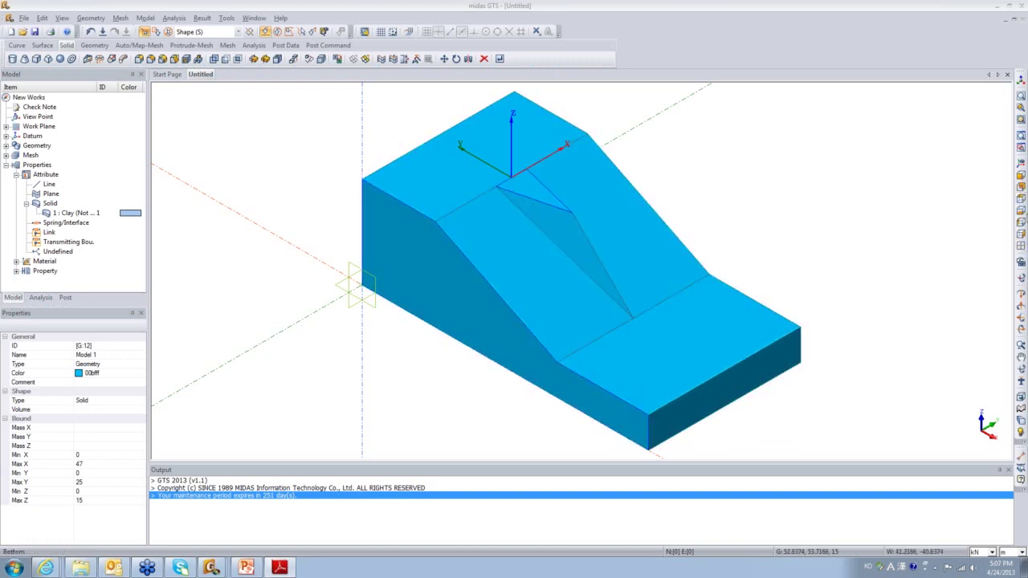
View the fused solid from the top and start the mesh size control along edges
left_click(1023, 210)
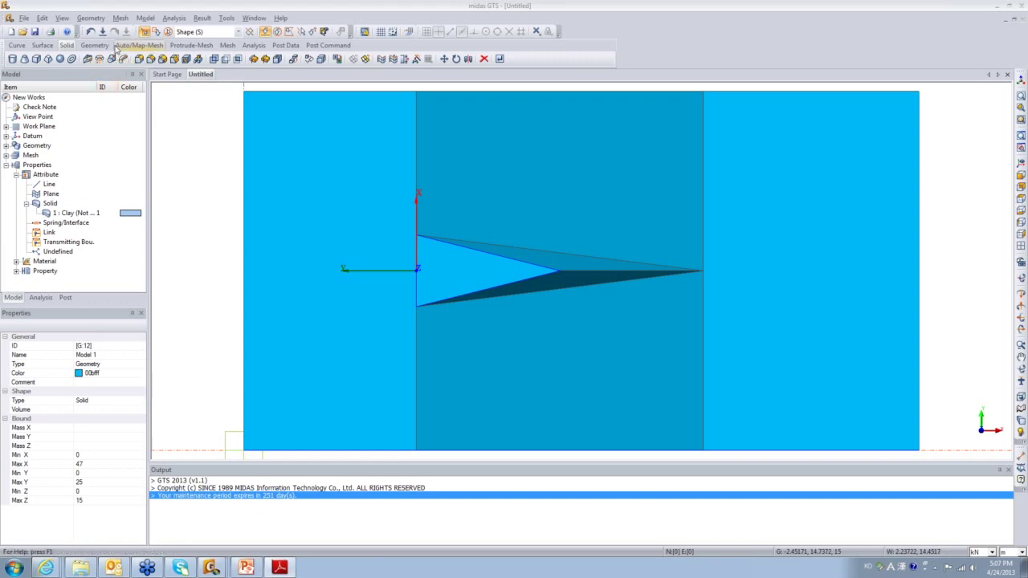
left_click(142, 46)
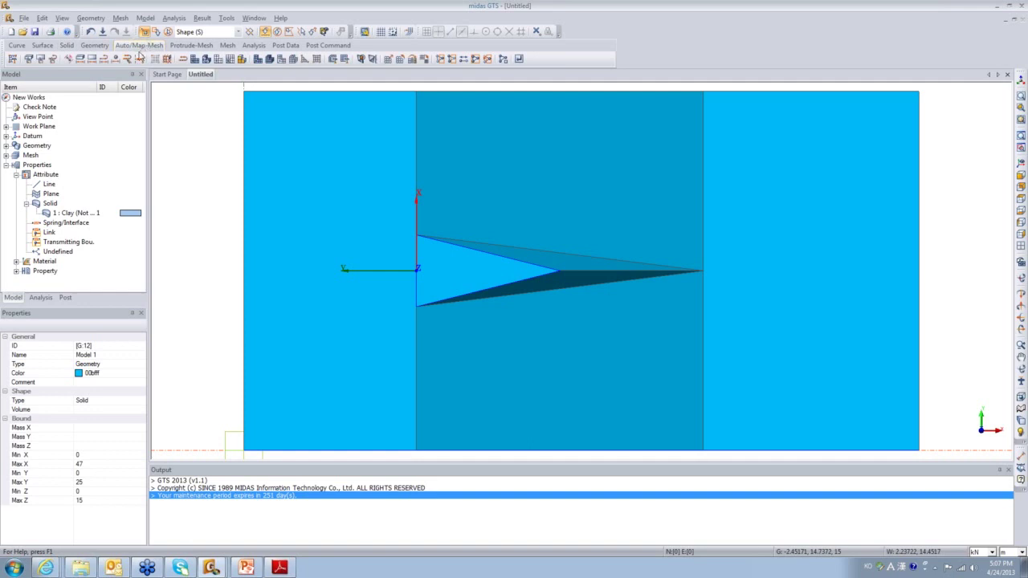
left_click(121, 17)
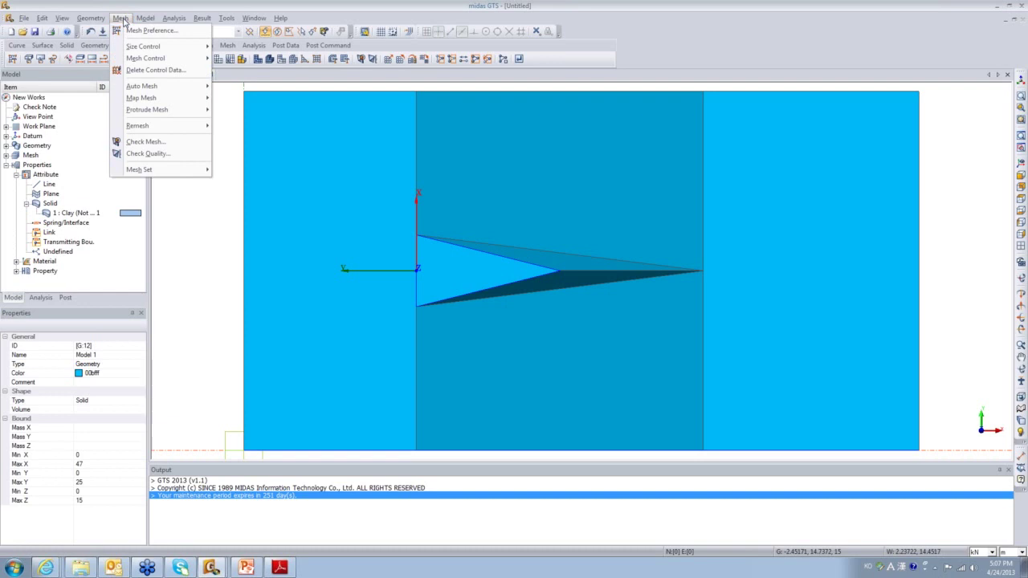
mouse_move(144, 47)
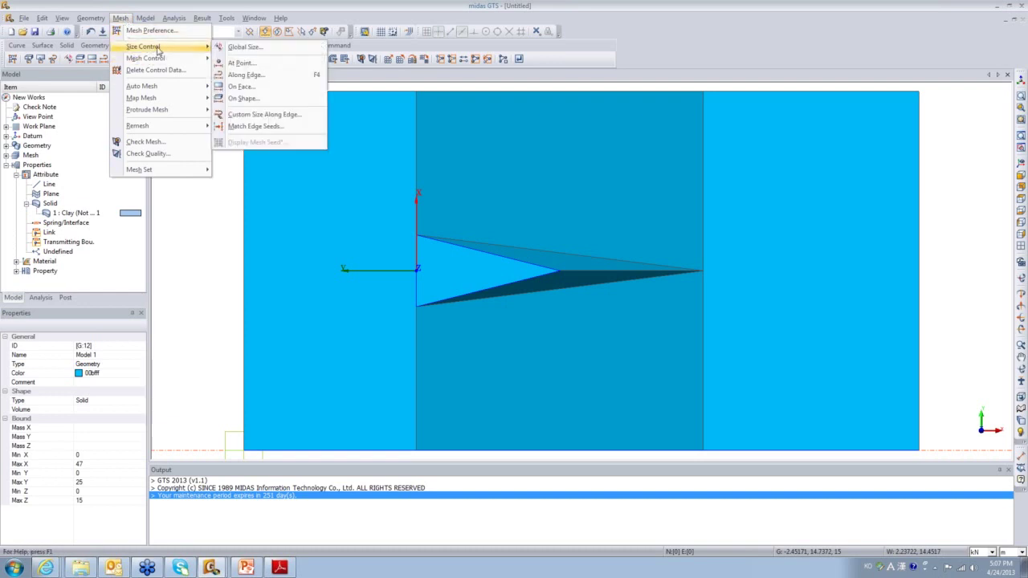
left_click(216, 224)
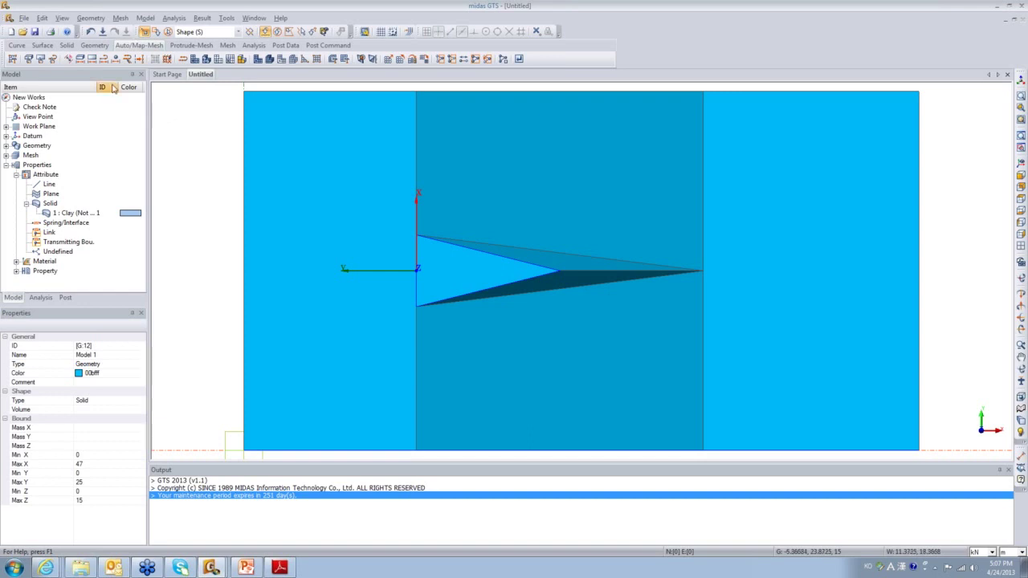
left_click(104, 59)
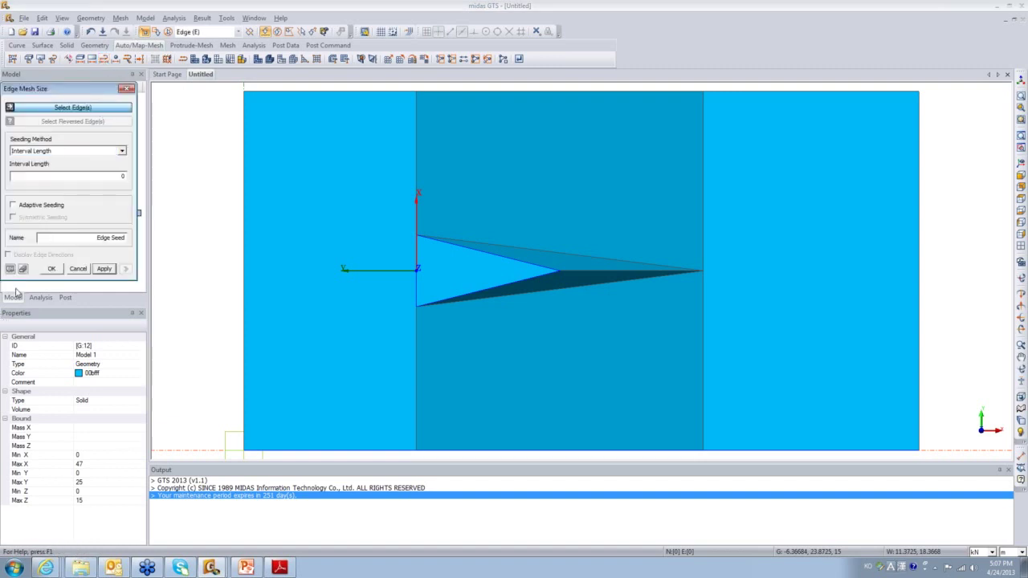
Choose Interval Length as the edge seeding method and set the interval length to 1.5
left_click(416, 150)
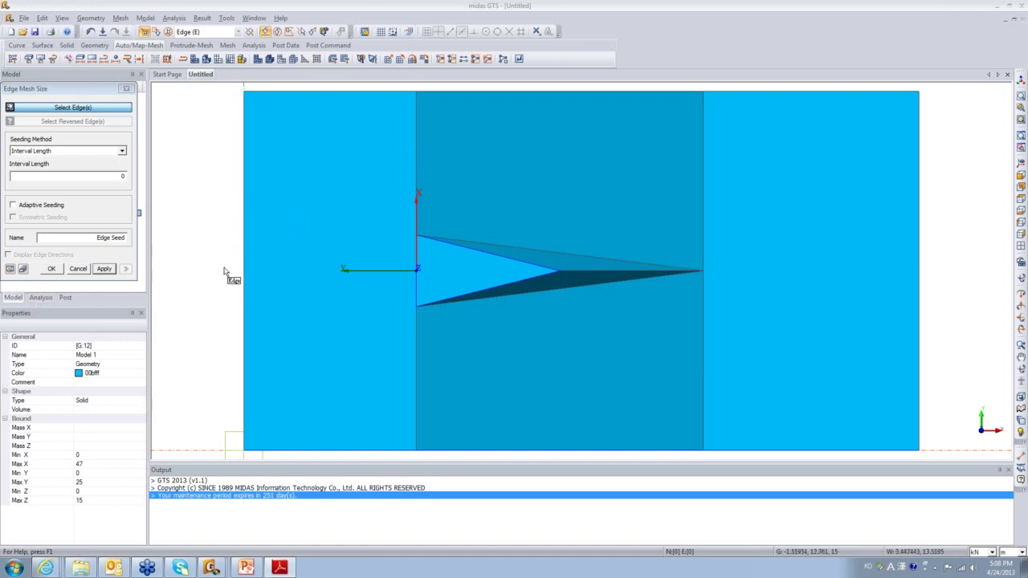
left_click_drag(82, 85, 111, 94)
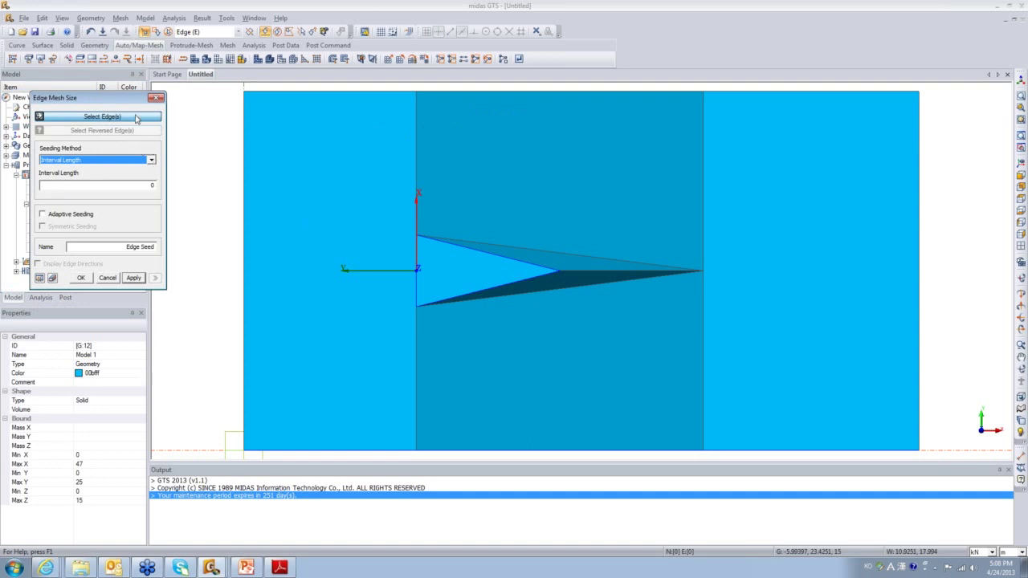
left_click(138, 164)
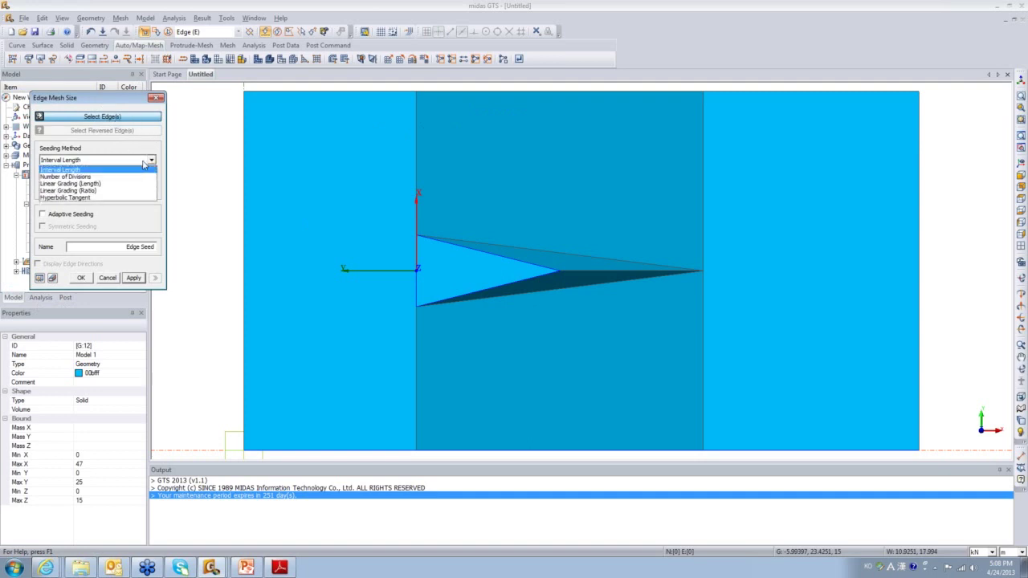
left_click(101, 174)
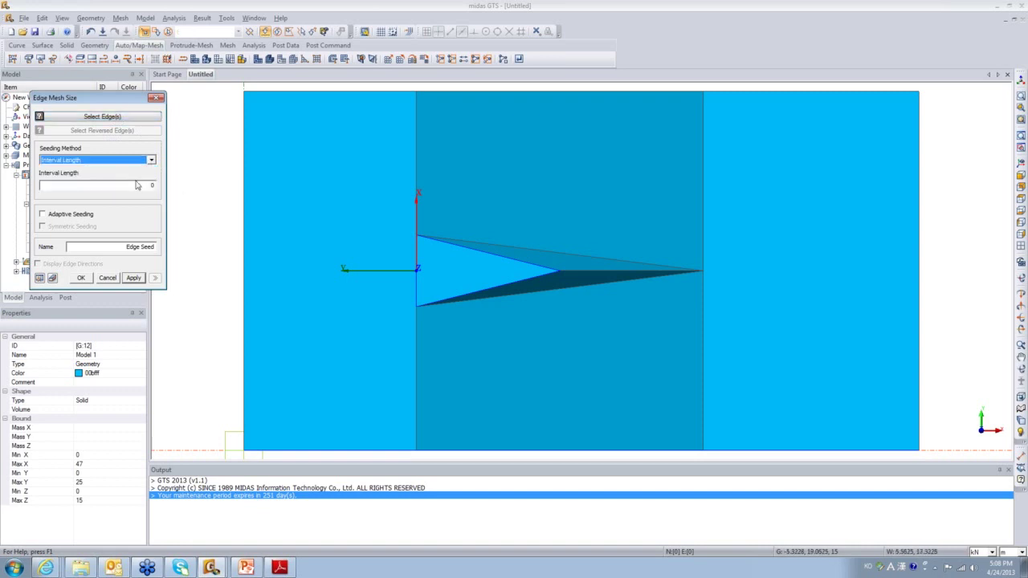
key("Tab")
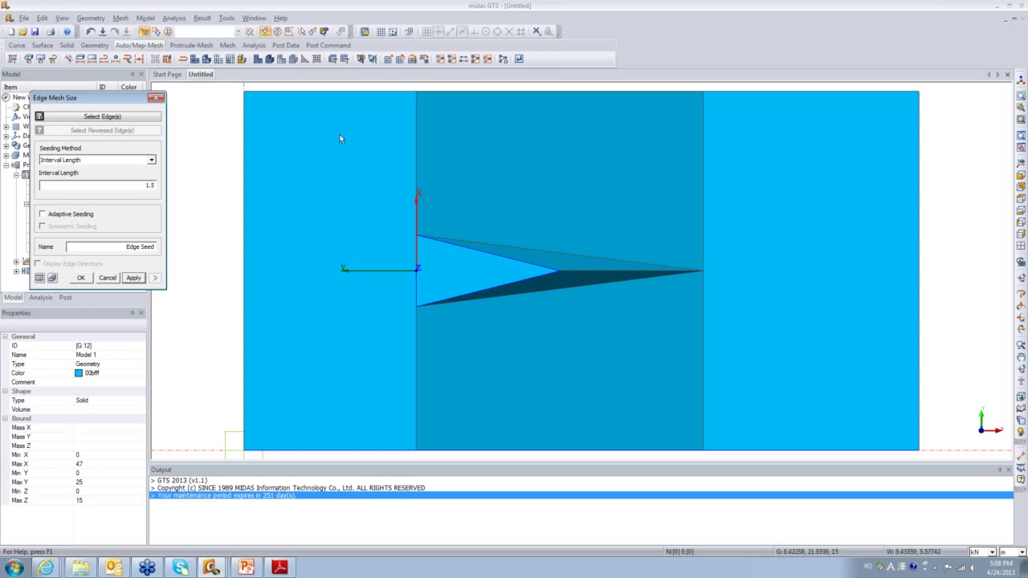
Choose Linear Grading (Length) seeding and select the slope's crest and toe edges above the ridge as seen from the top
left_click(151, 160)
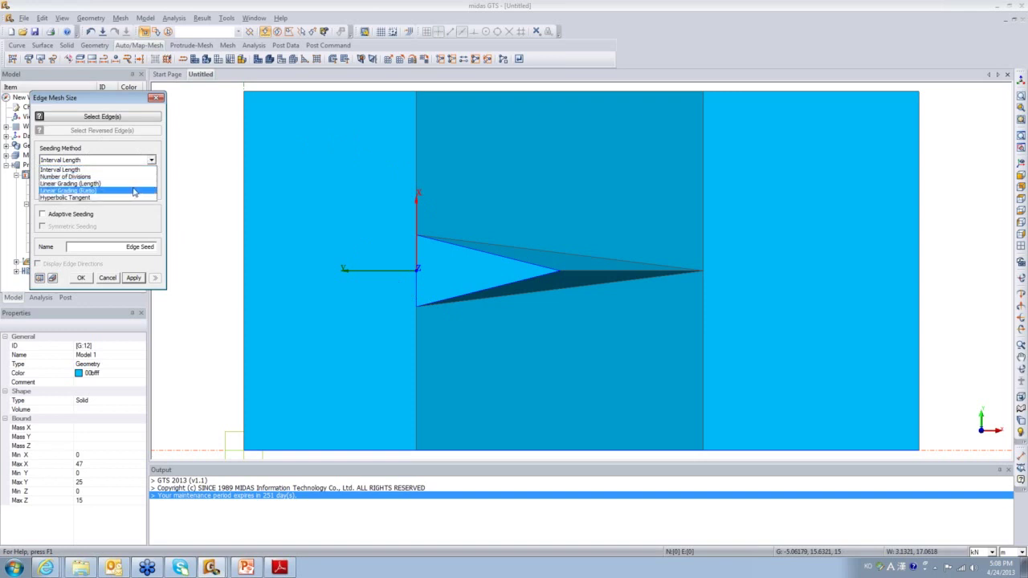
left_click(129, 184)
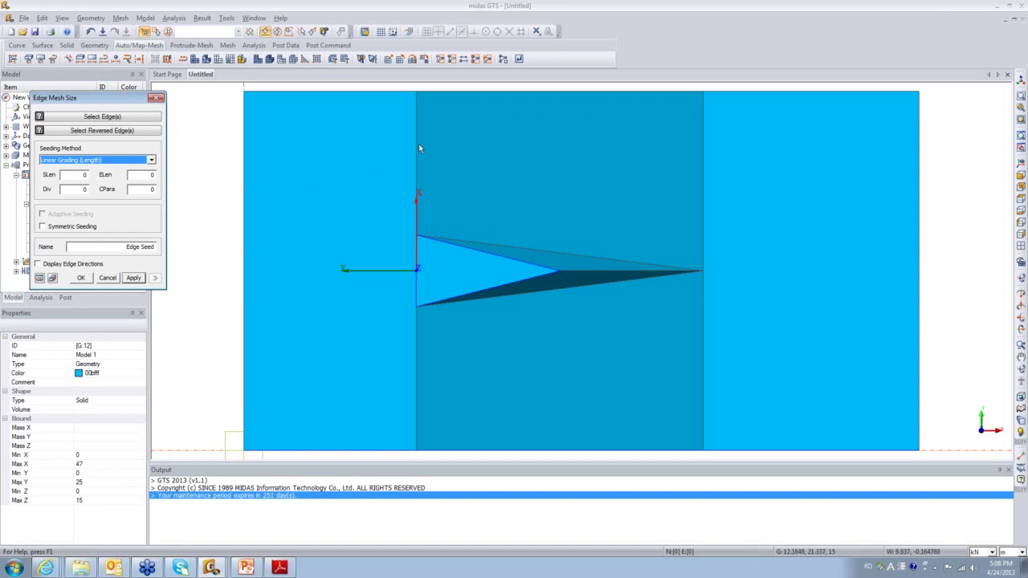
left_click(115, 119)
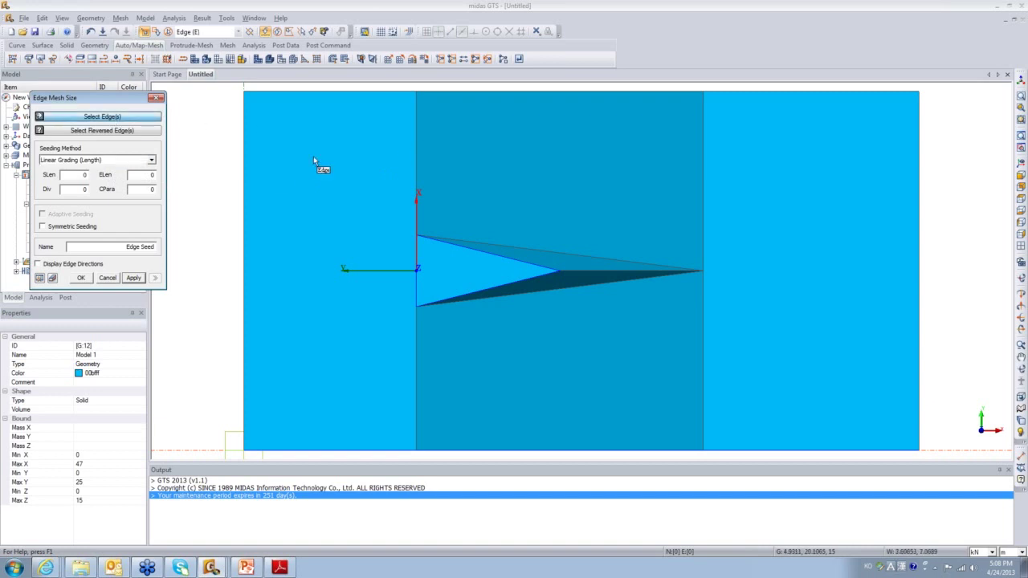
left_click(417, 159)
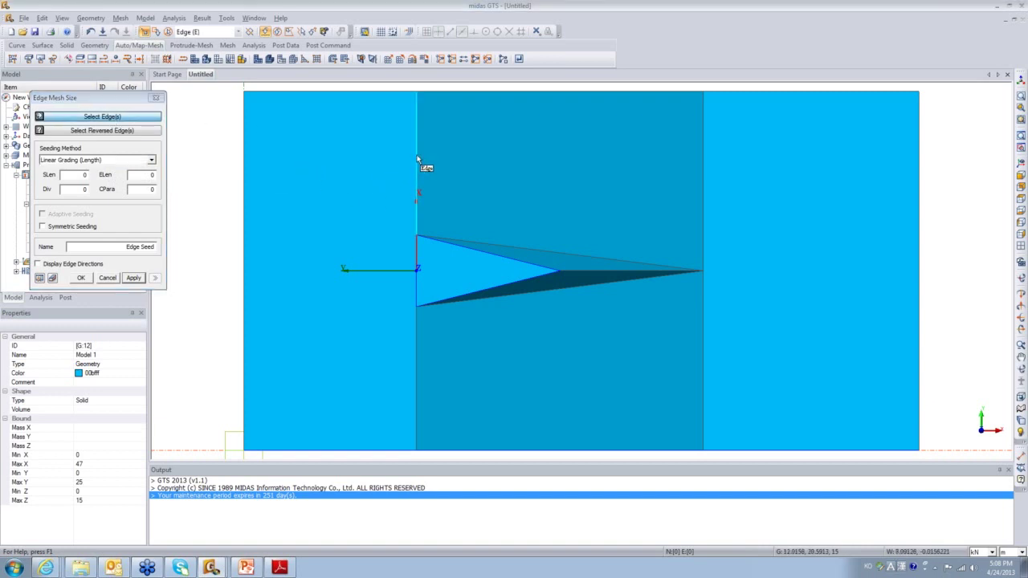
left_click(416, 159)
left_click(703, 165)
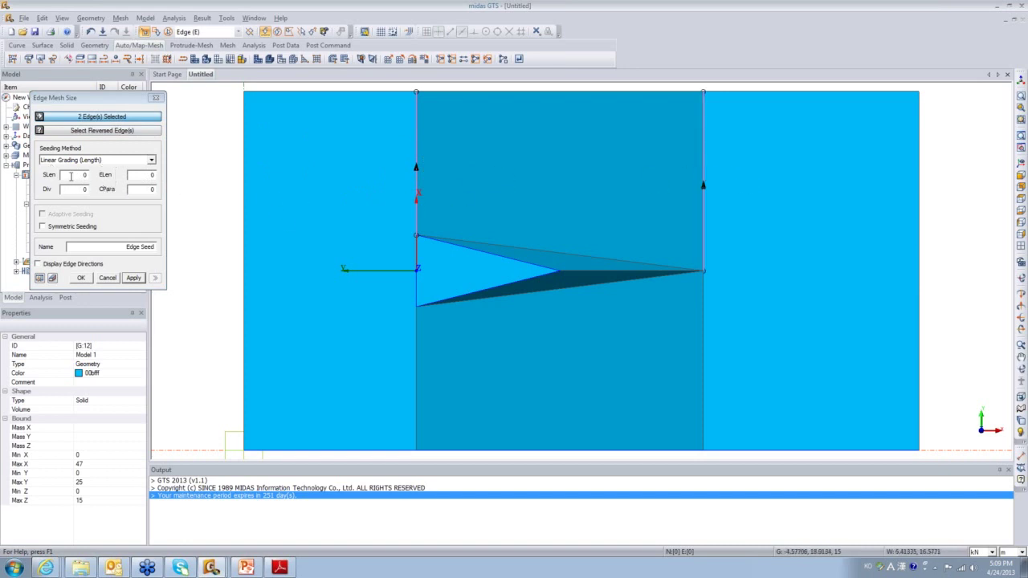
Set the start length to 1.5 and end length to 3.5, preview the seeds, and apply them to the two selected edges
left_click(70, 175)
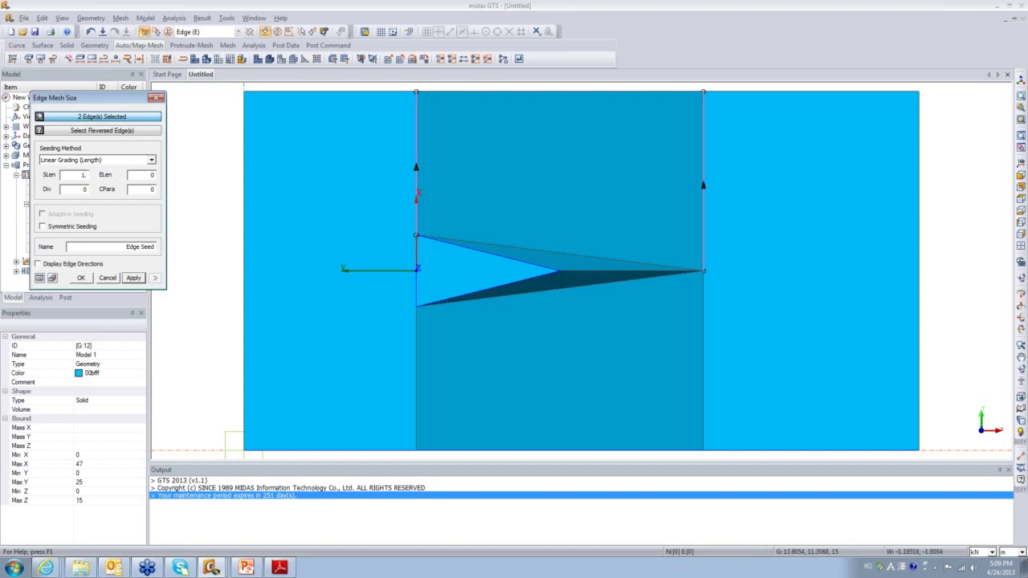
type("1.5")
key("Tab")
type("3.5")
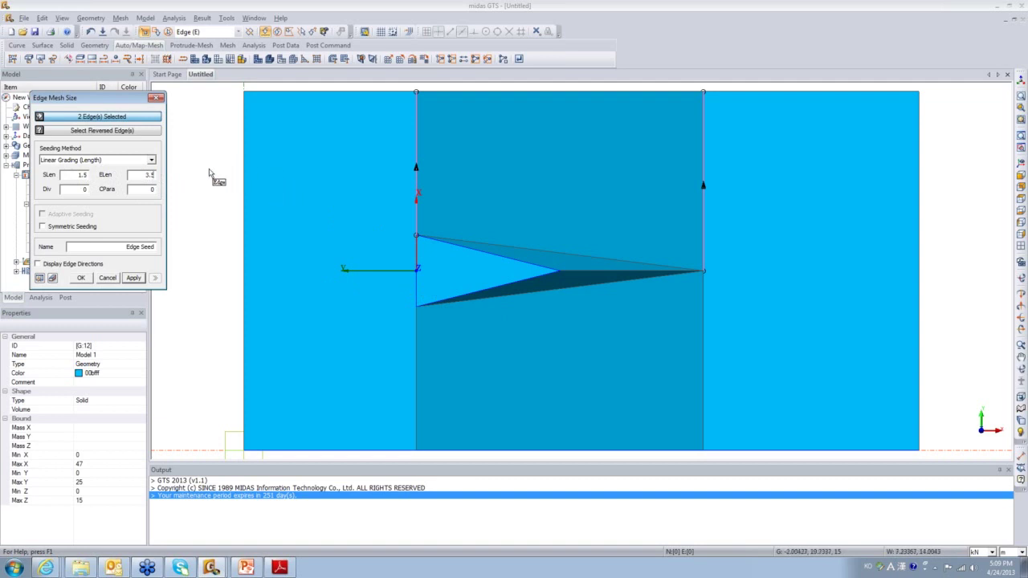
left_click(38, 278)
left_click(133, 278)
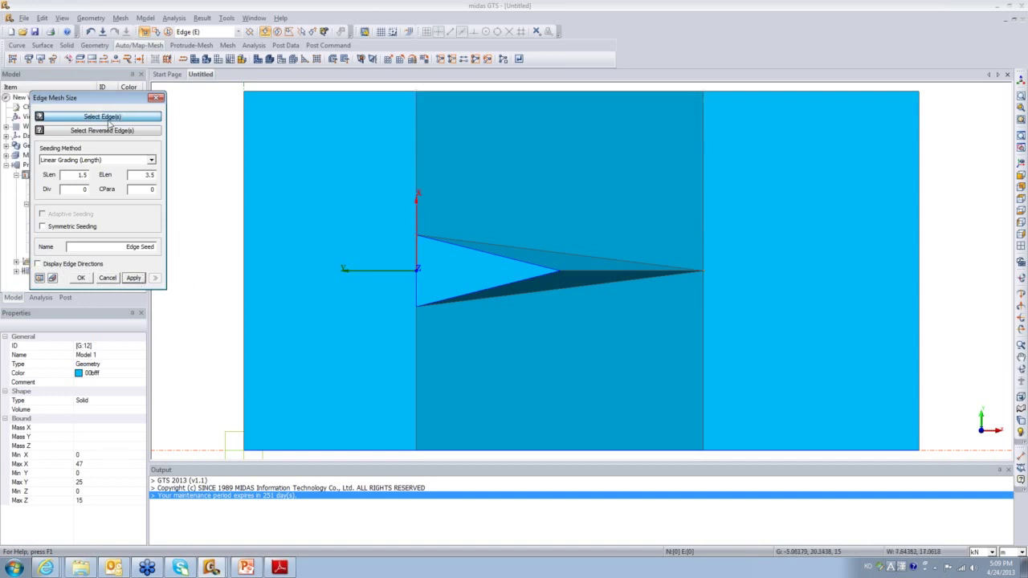
Apply the same linear grading seeds to the crest and toe edges below the ridge, previewing them first
left_click(417, 367)
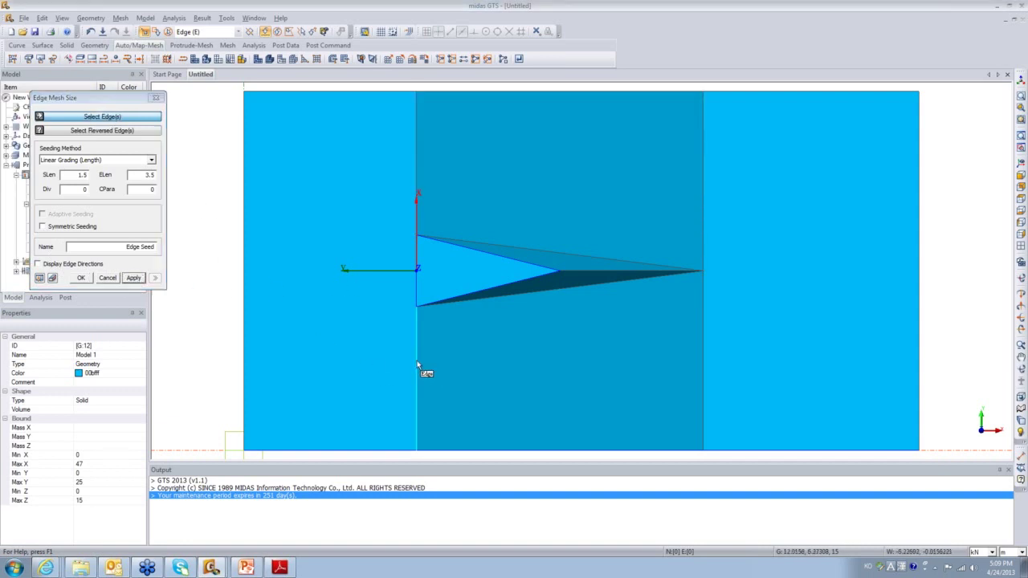
left_click(703, 383)
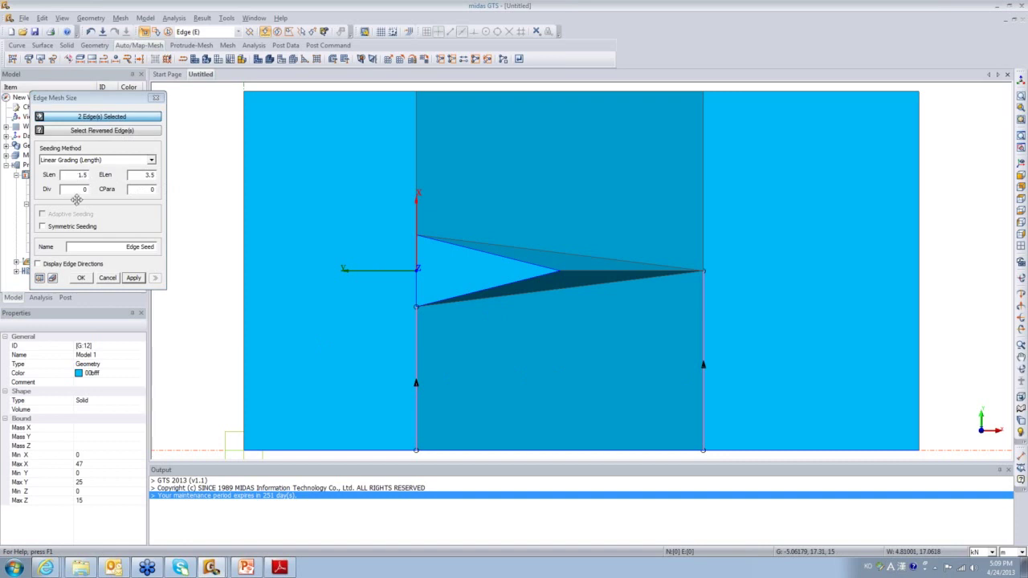
left_click(40, 278)
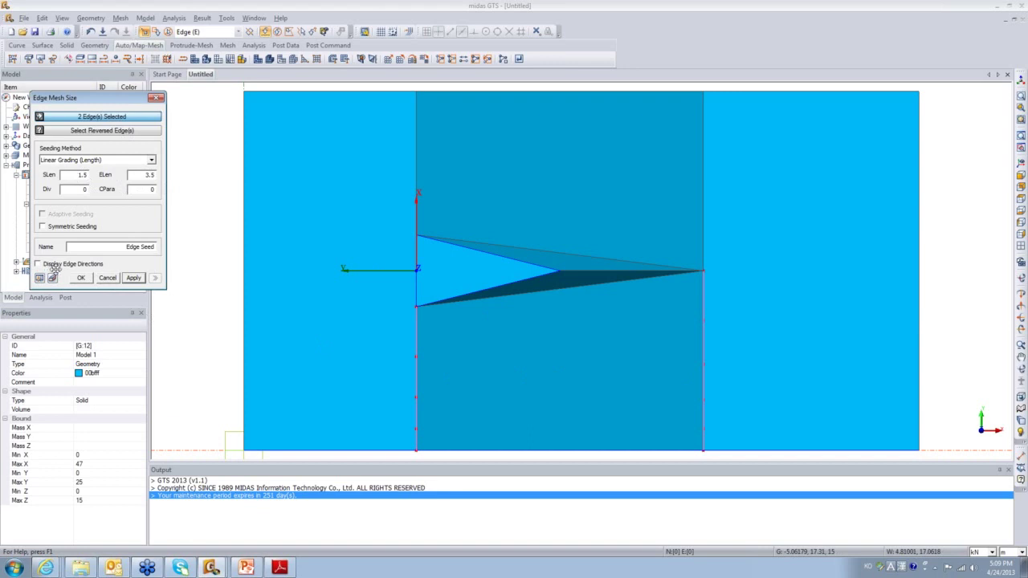
left_click(134, 278)
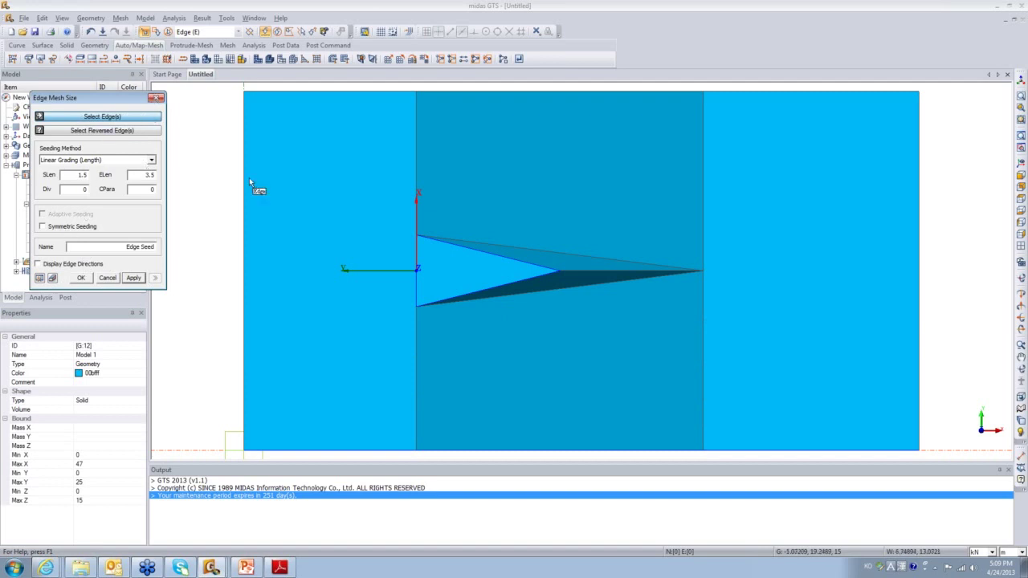
Seed the six edges of the triangular ridge by Interval Length at 1.5, preview the seeds, and finish the edge sizing
left_click(151, 159)
left_click(89, 177)
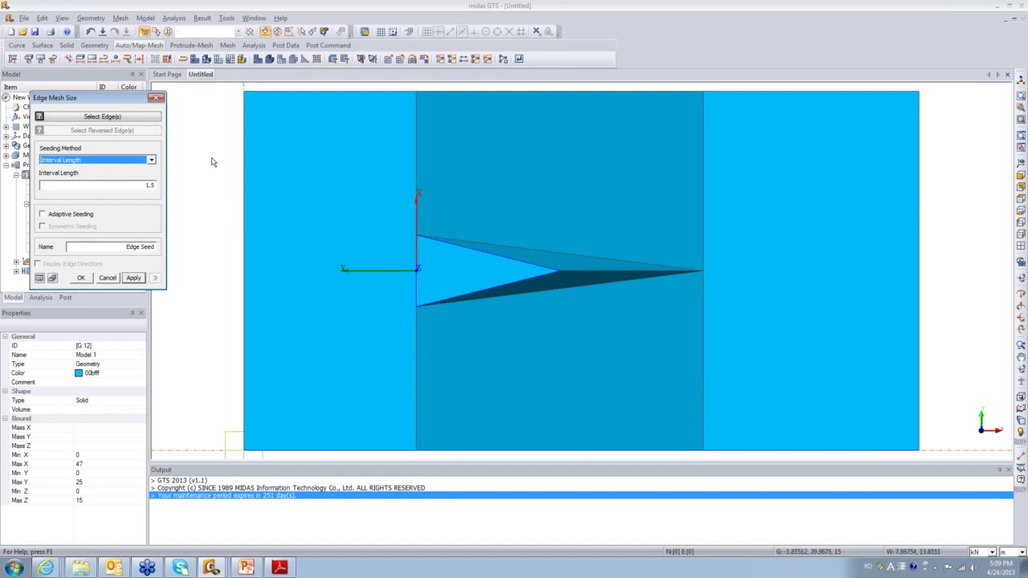
left_click(80, 117)
left_click(527, 252)
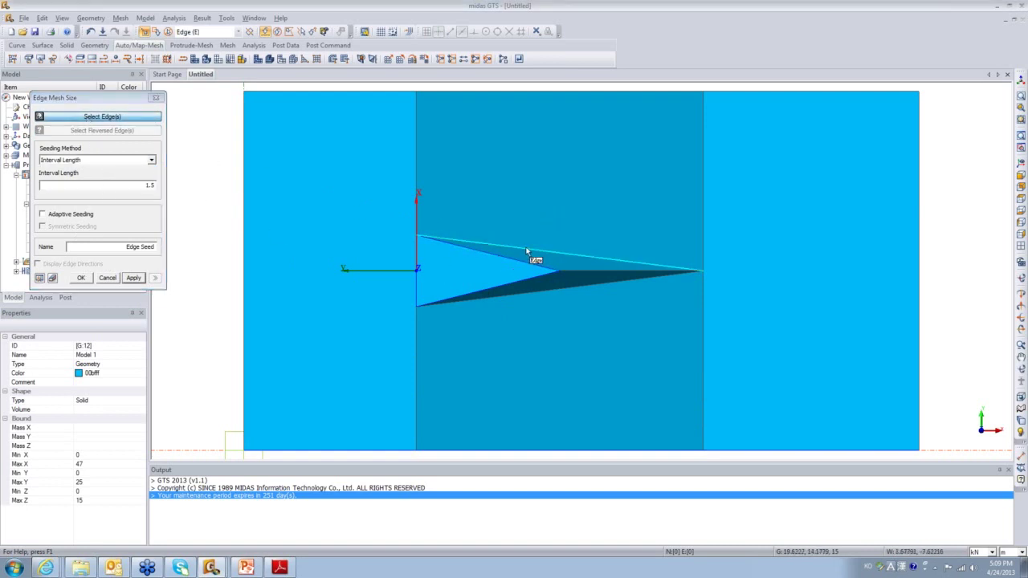
left_click(583, 286)
left_click(576, 274)
left_click(536, 278)
left_click(526, 264)
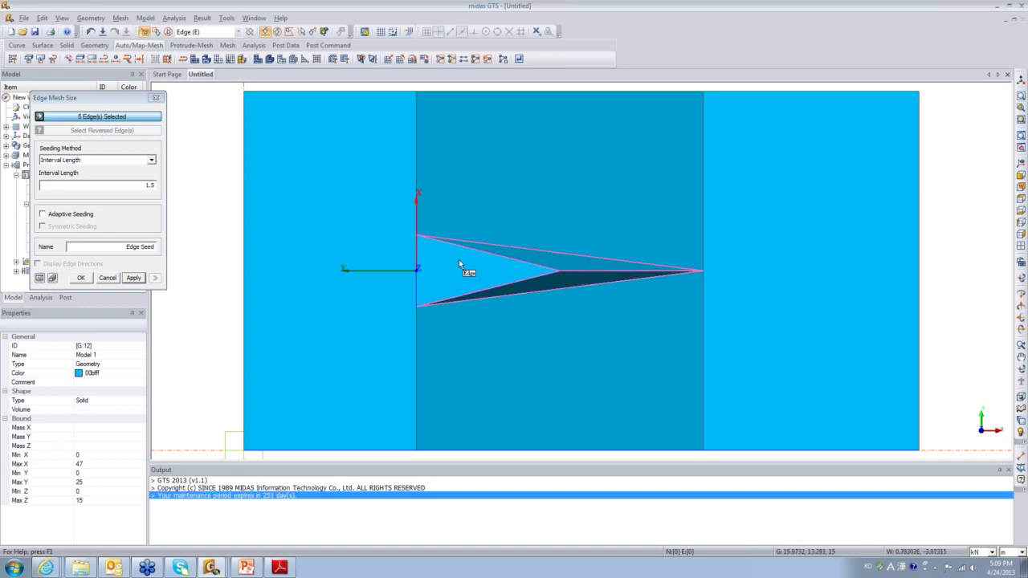
left_click(416, 262)
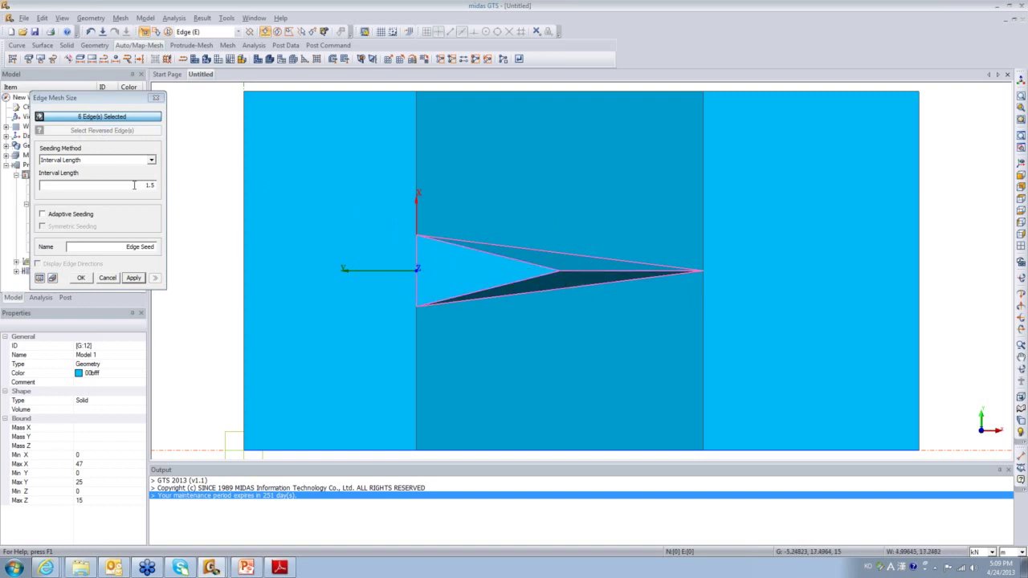
left_click(42, 279)
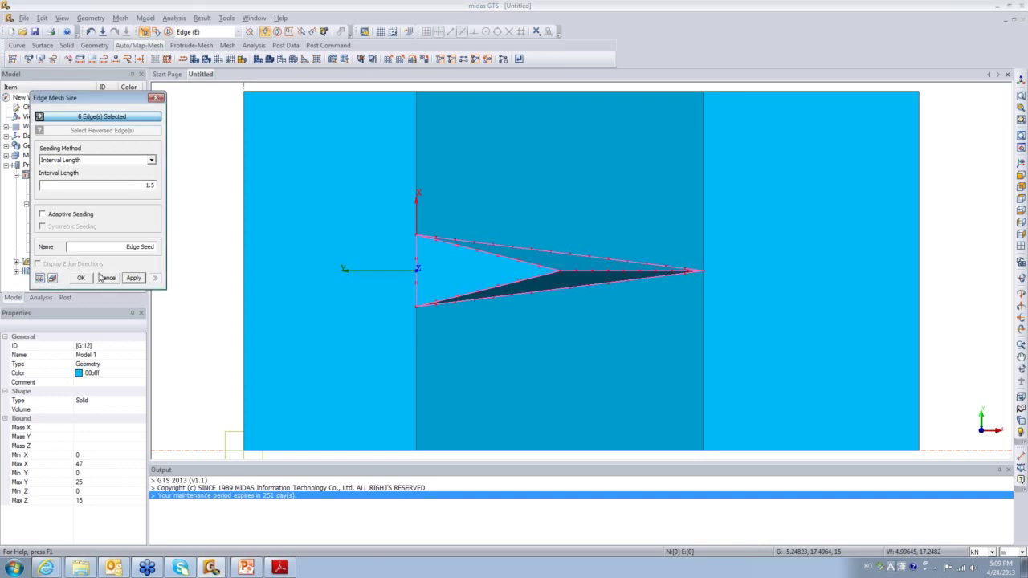
left_click(81, 278)
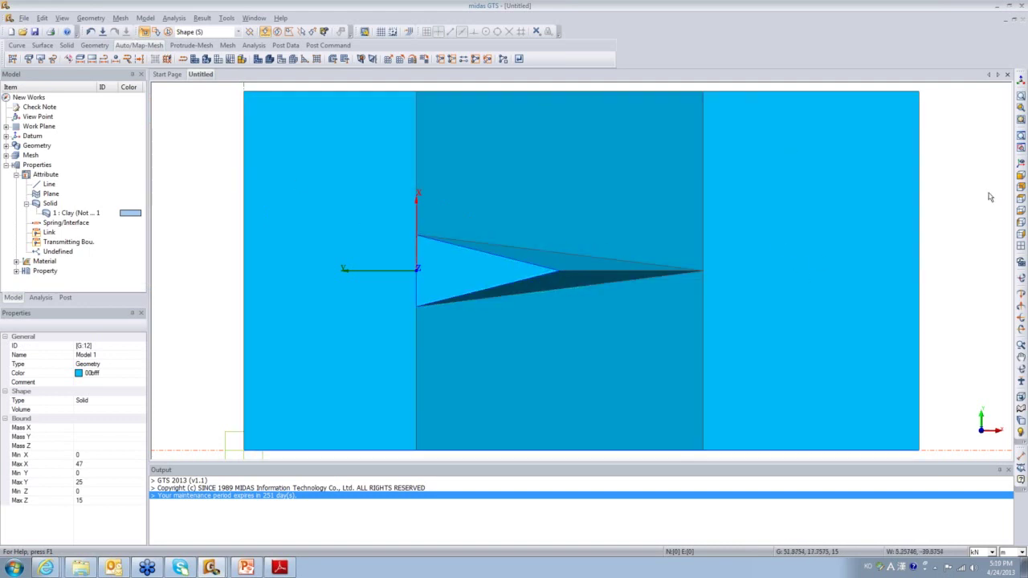
Return to the isometric view and hide the triangular polyline wire on top of the ridge
left_click(1021, 164)
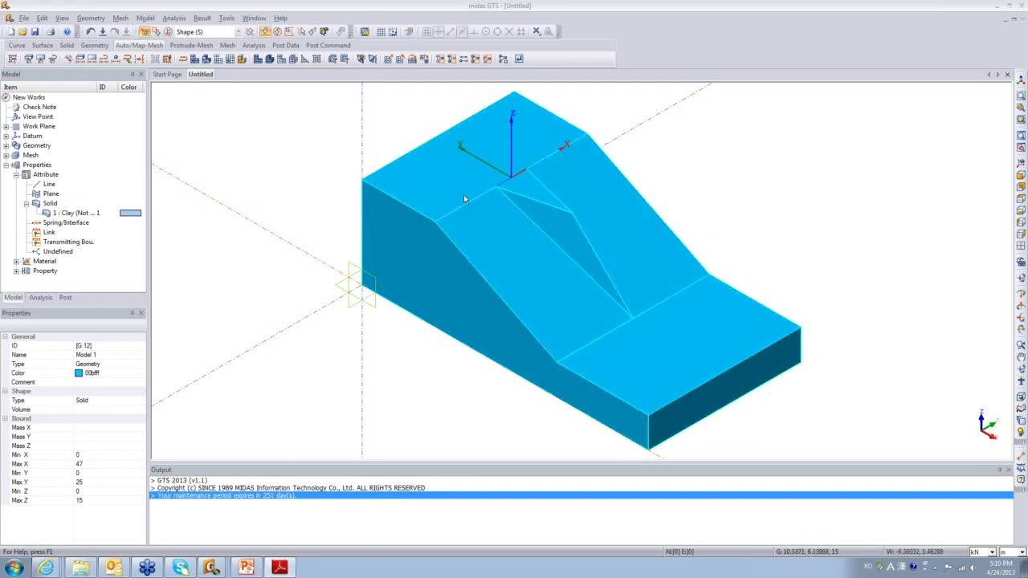
right_click(534, 199)
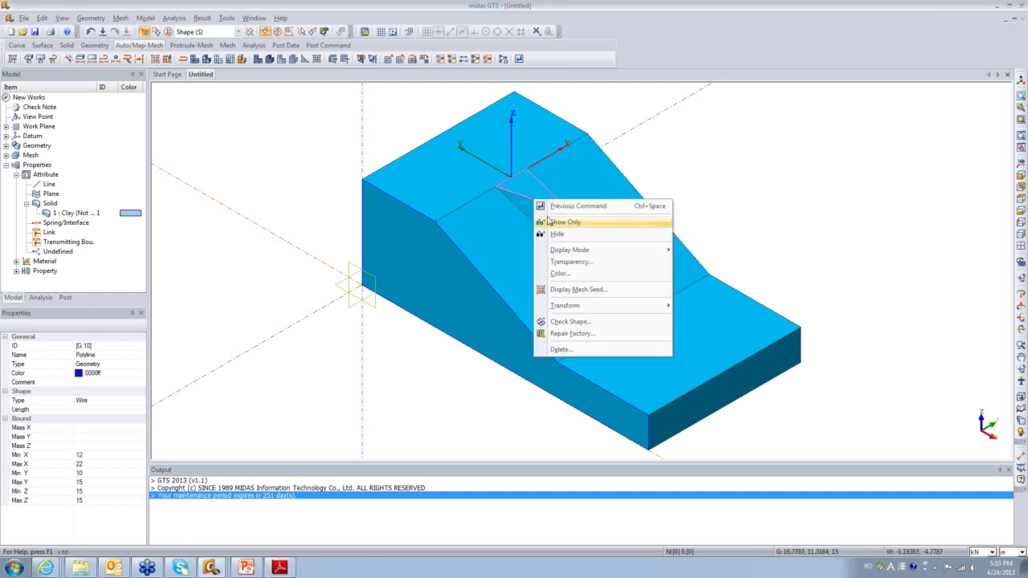
left_click(552, 234)
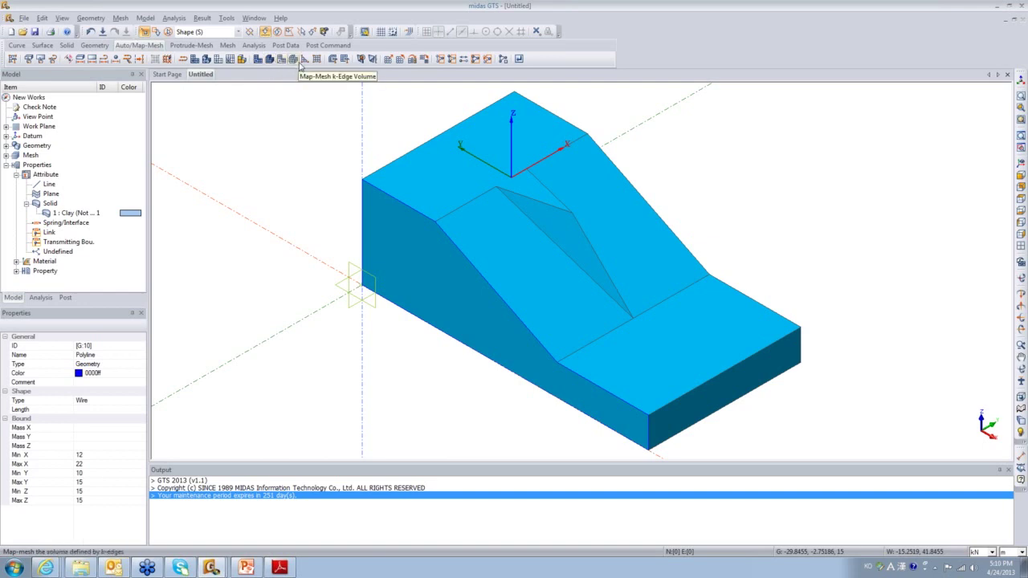
Set up a solid auto-mesh of the fused solid with element size 4 and the Clay attribute
left_click(206, 60)
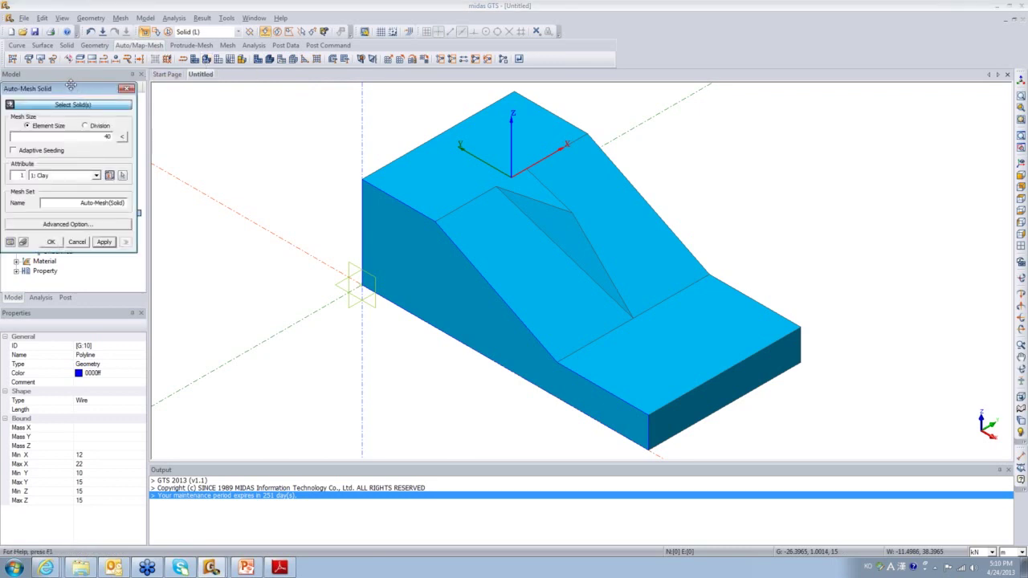
left_click_drag(69, 87, 162, 117)
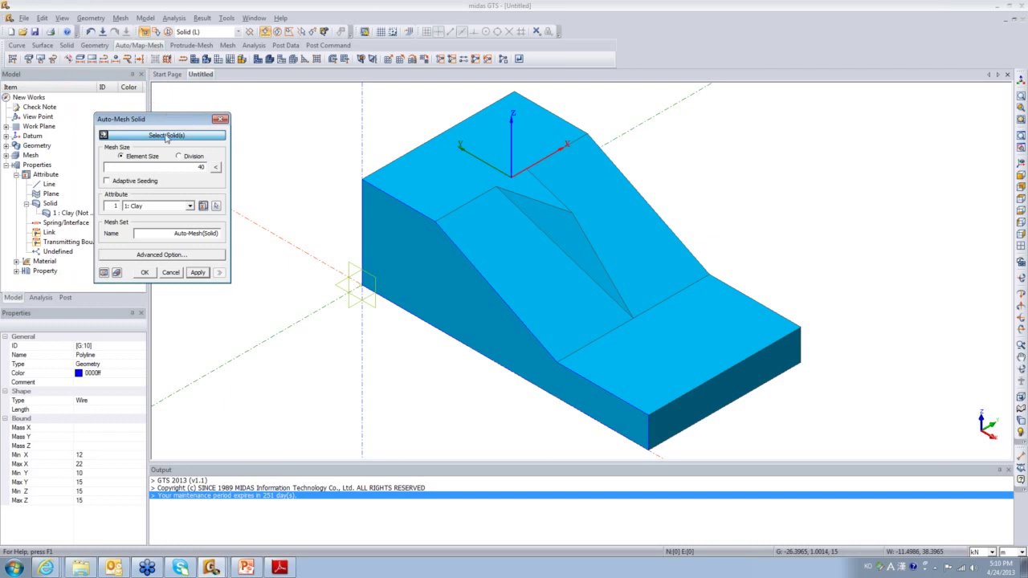
left_click(414, 165)
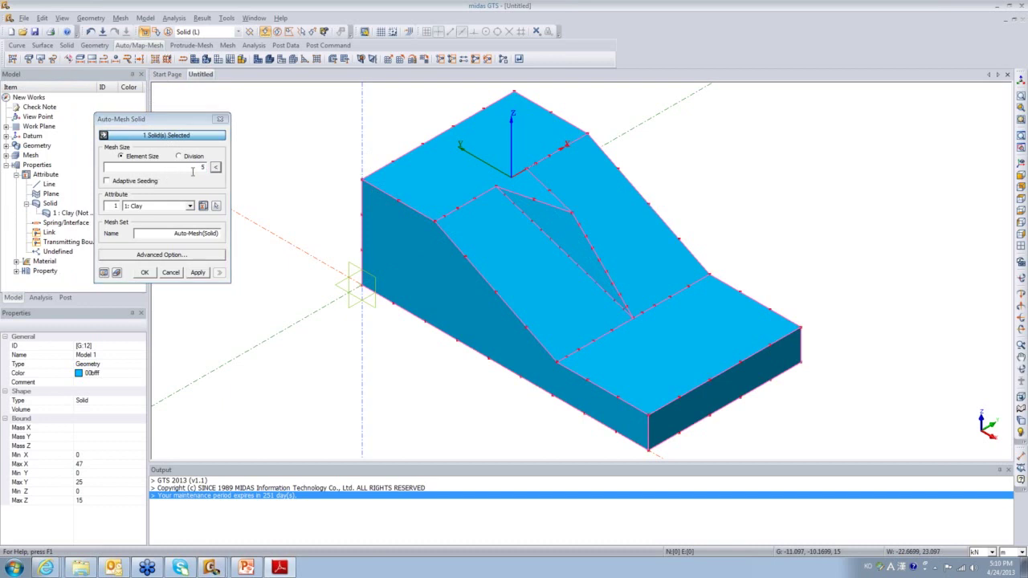
double_click(191, 167)
type("4")
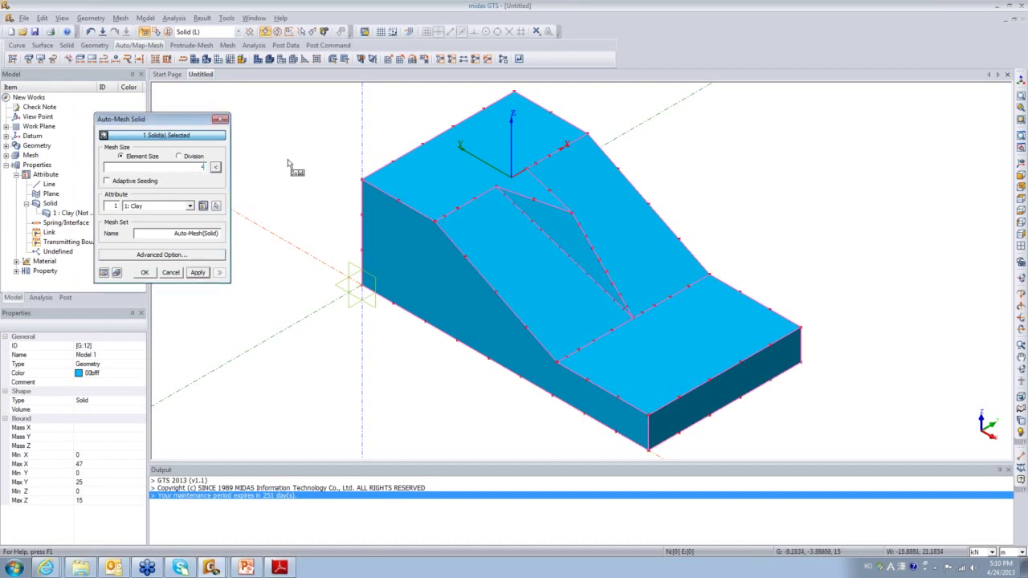
left_click(191, 206)
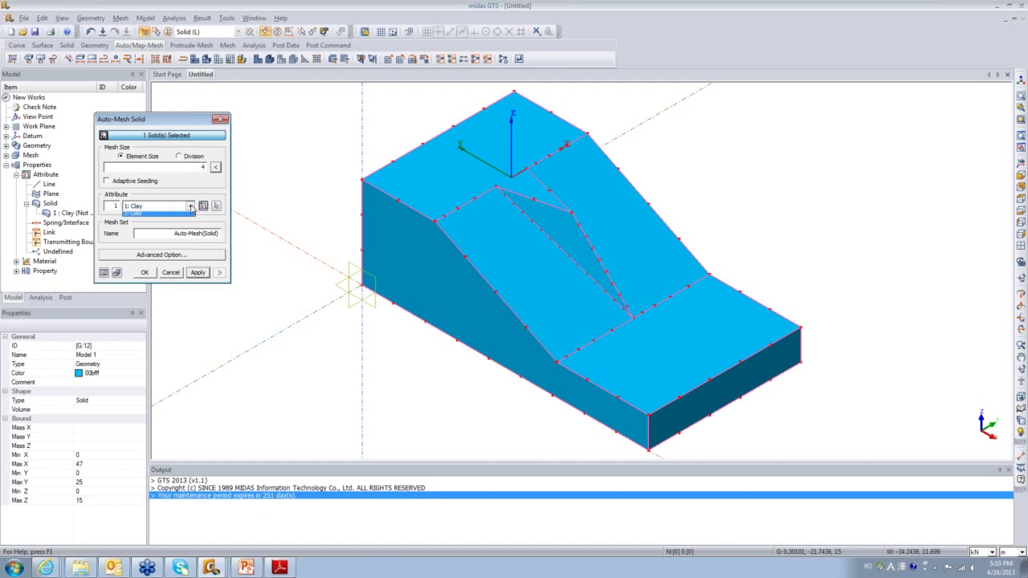
left_click(145, 216)
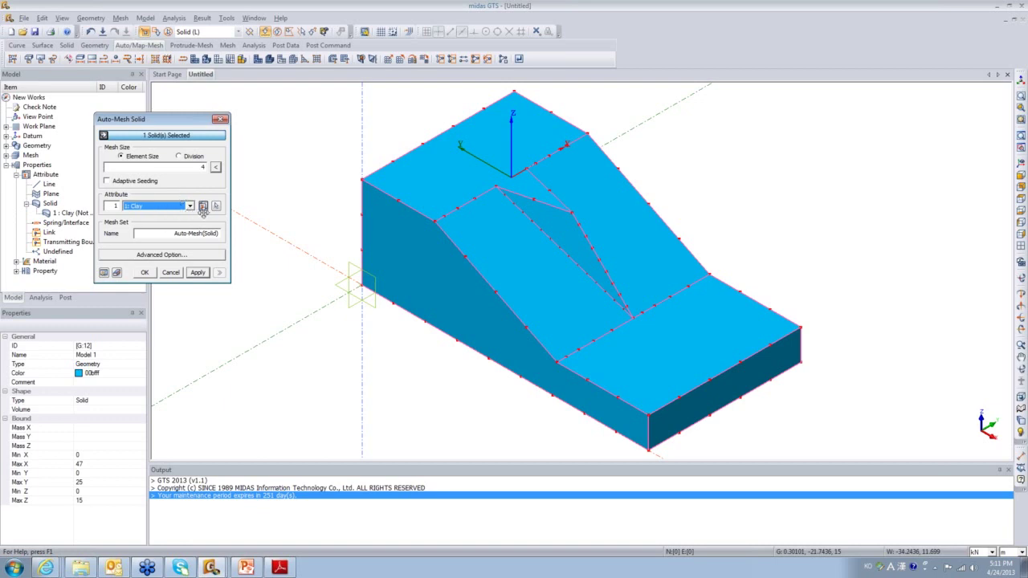
Examine the forms for adding a solid attribute and ground material, and leave them and the auto-mesh setup without applying
left_click(203, 205)
left_click_drag(203, 201, 364, 216)
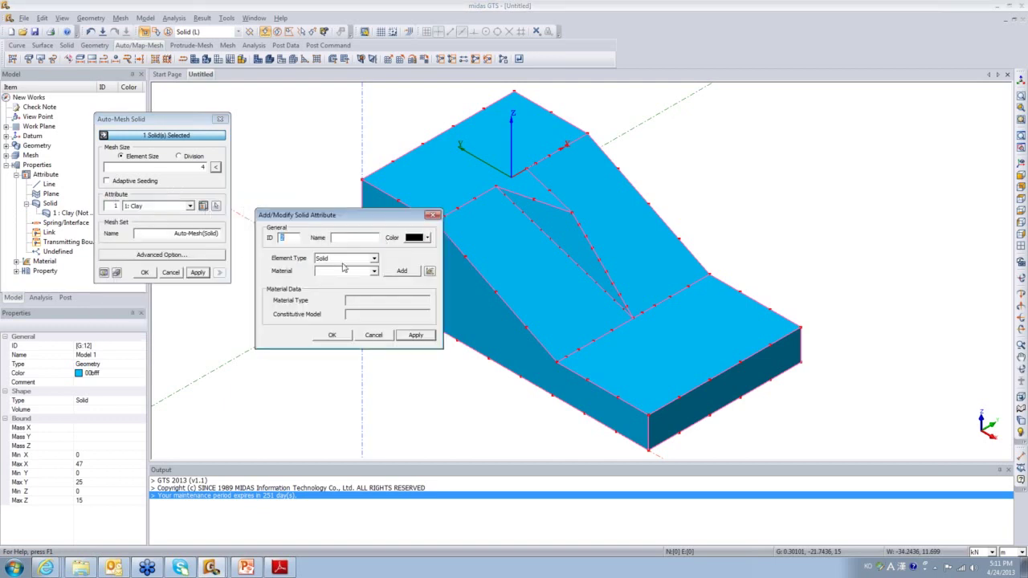
left_click(402, 270)
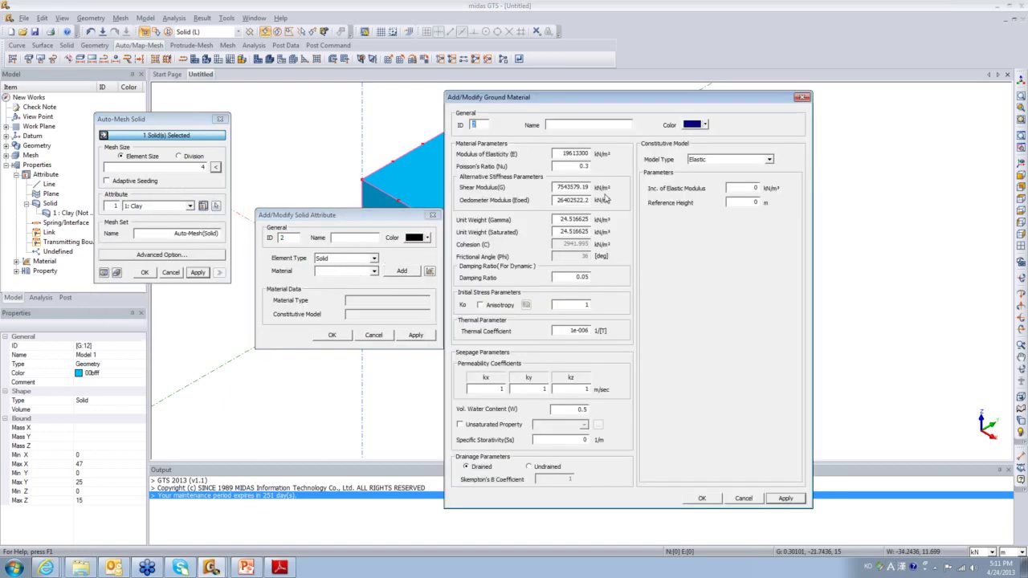
left_click(802, 96)
left_click(432, 215)
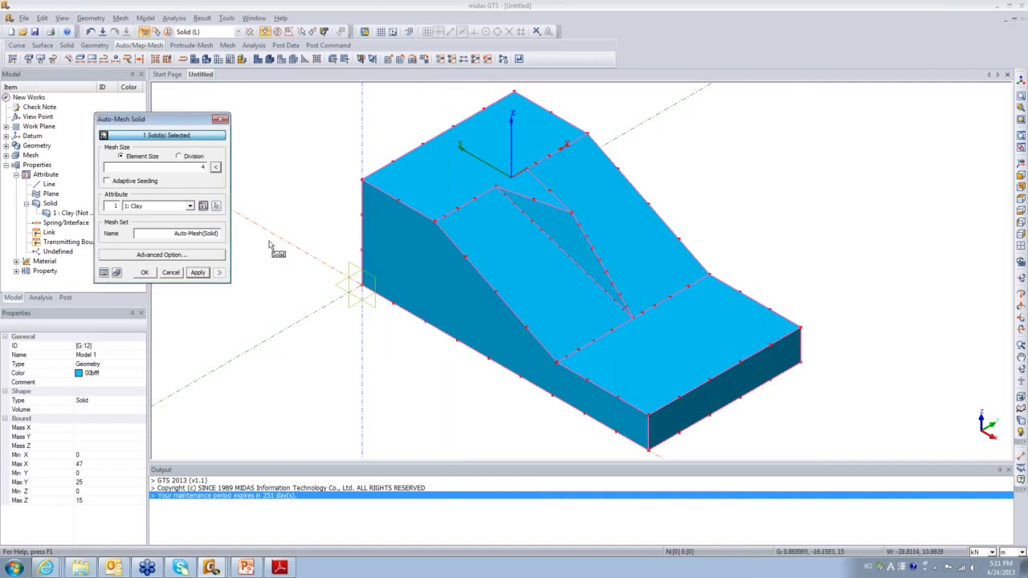
left_click(170, 272)
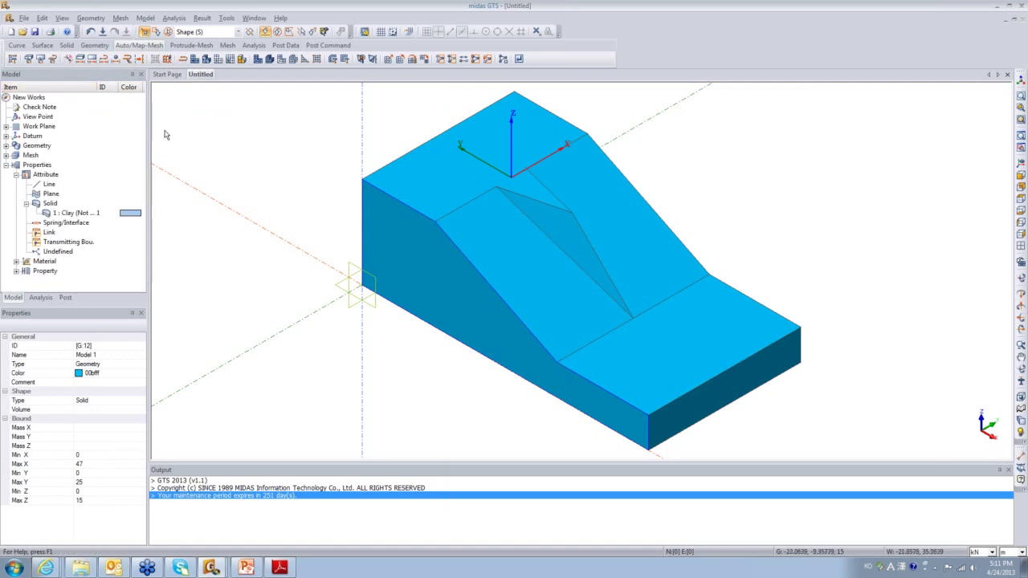
left_click(167, 59)
left_click(124, 88)
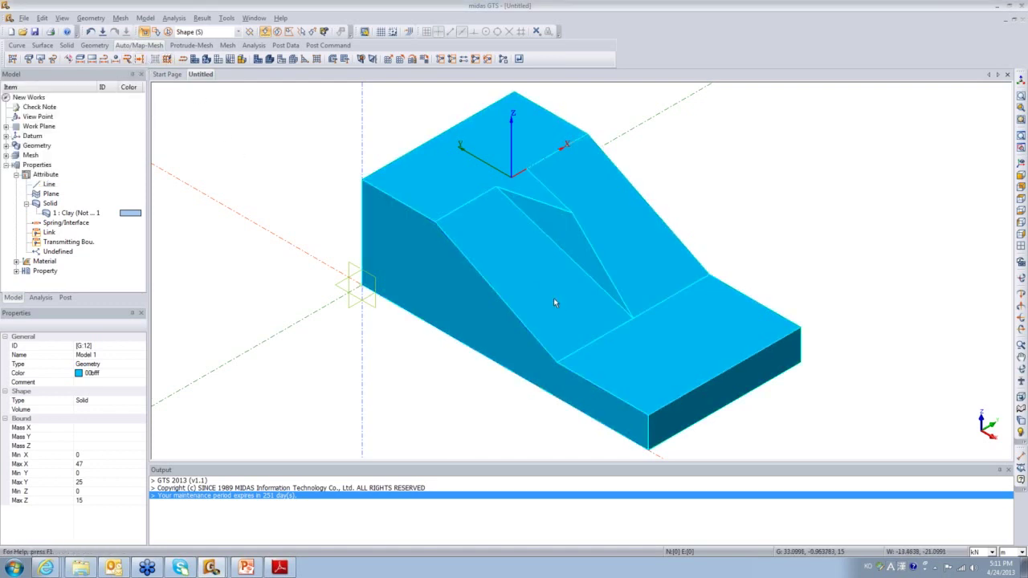
left_click(171, 67)
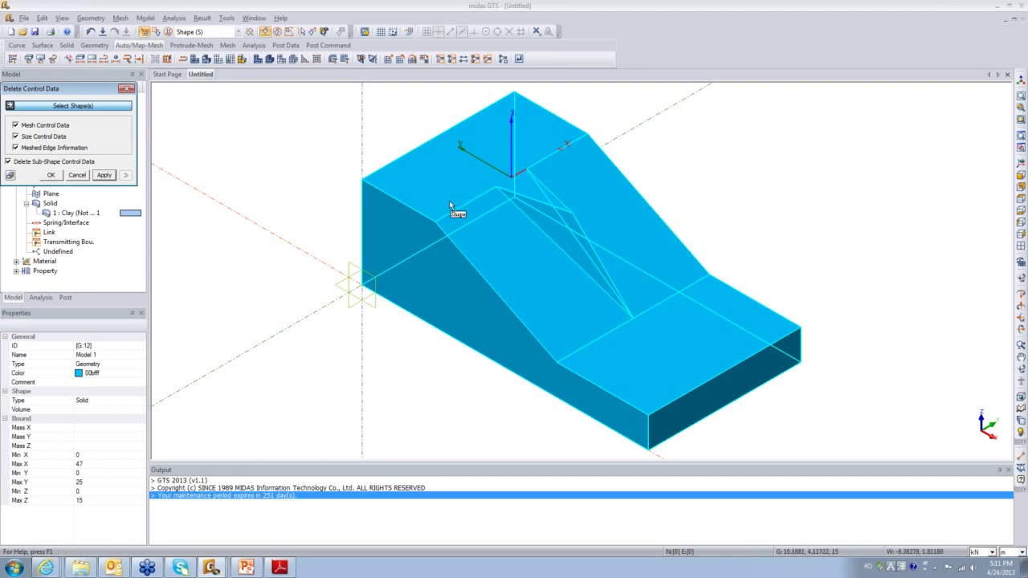
left_click_drag(44, 99, 122, 122)
left_click(202, 114)
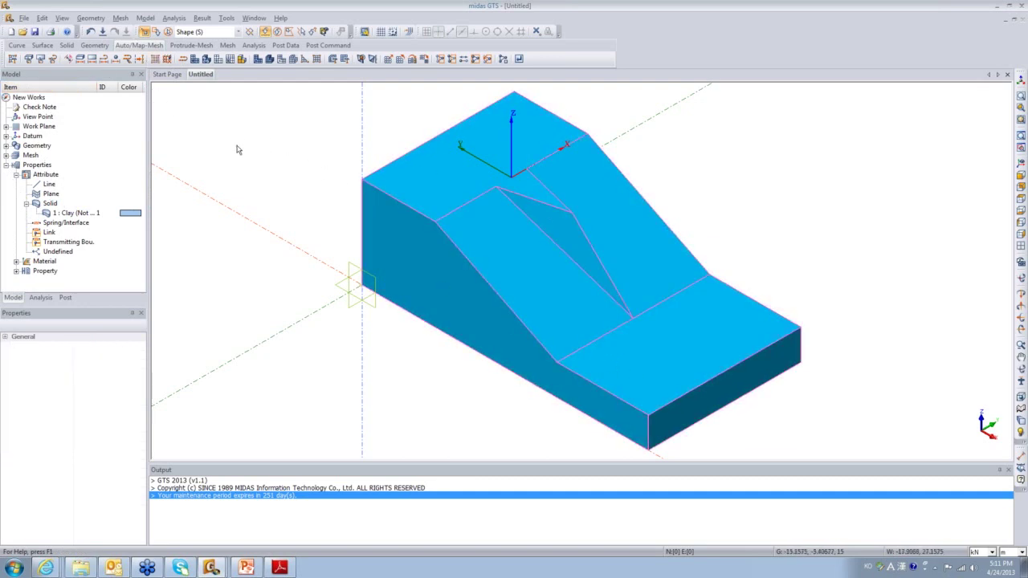
Show the mesh seeds on the slope solid and list the edge seeds under the mesh size controls
left_click(155, 59)
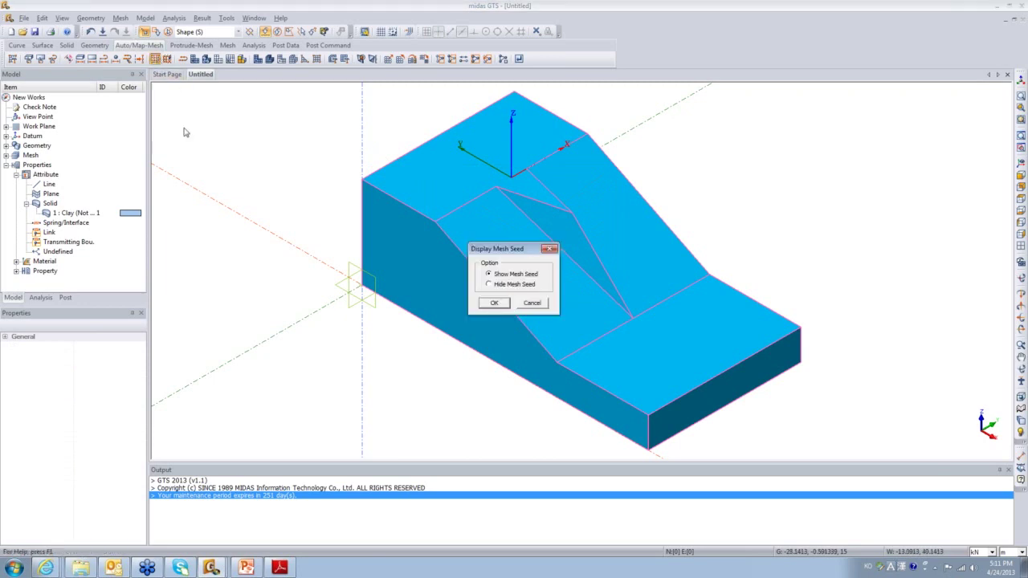
left_click(499, 302)
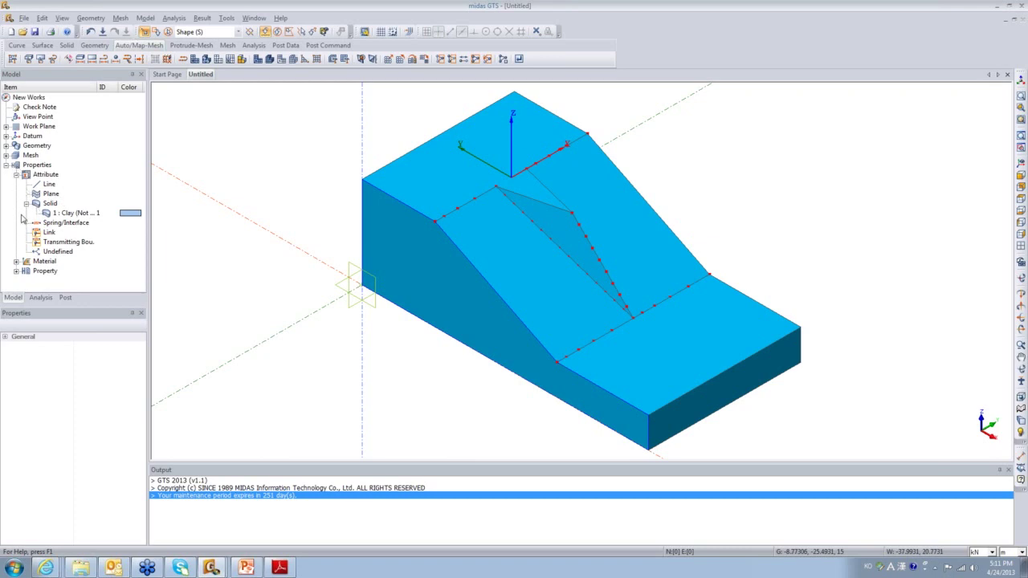
left_click(7, 155)
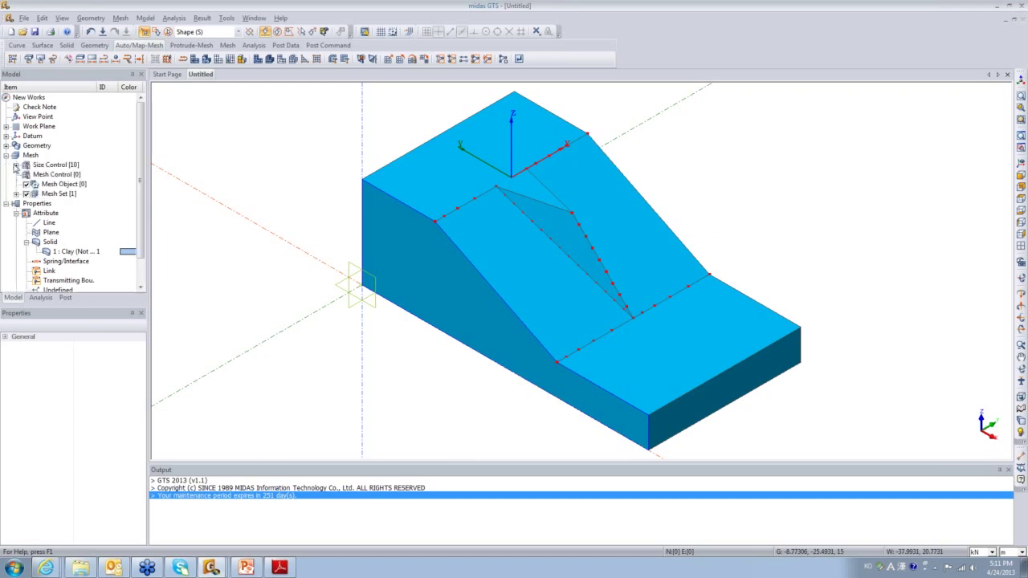
left_click(15, 165)
left_click(56, 175)
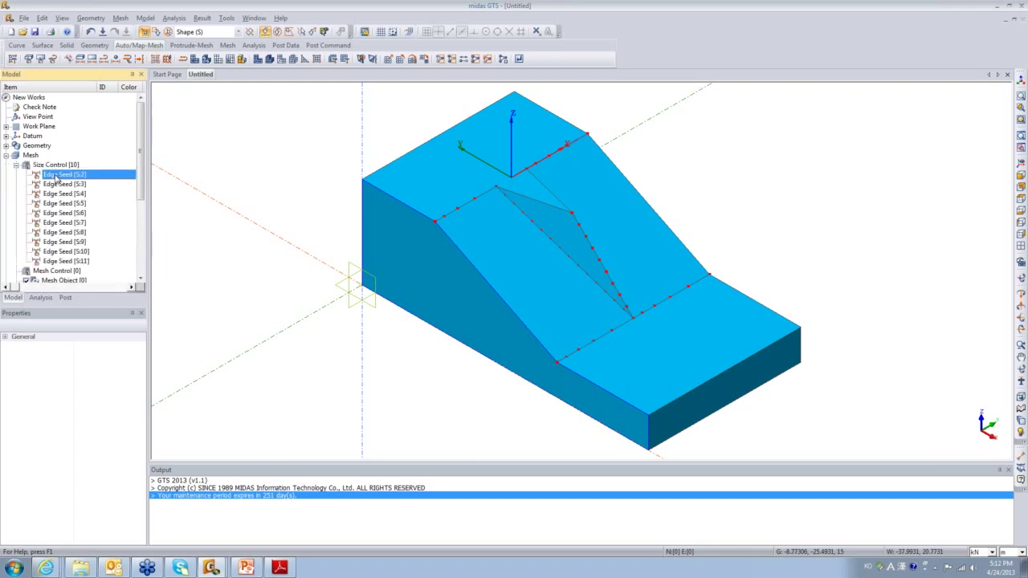
left_click(57, 185)
Delete the edge seeds S:5, S:2, S:3 and S:4 from the crest and toe edges beside the ridge
left_click(62, 204)
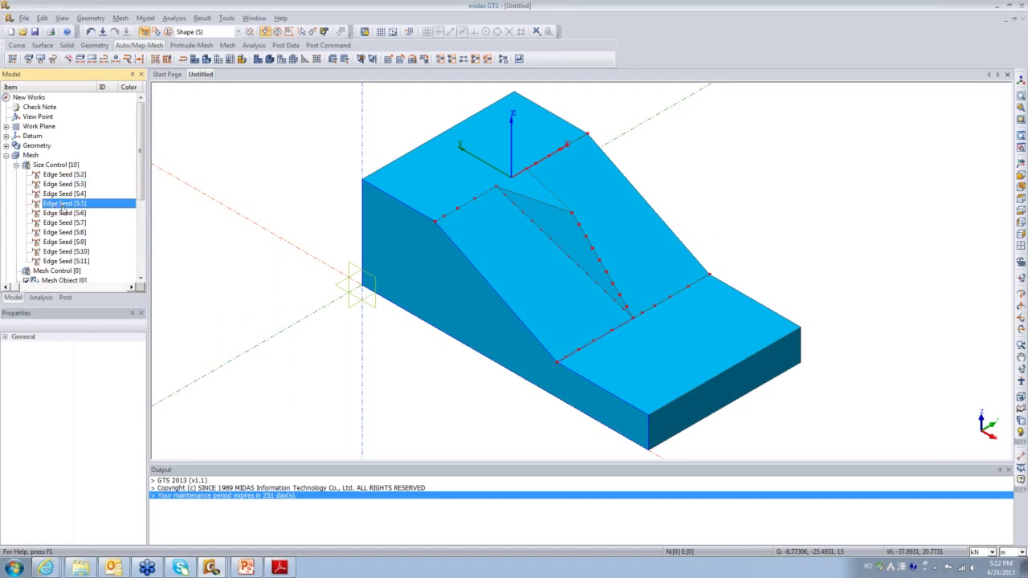
key("Delete")
left_click(491, 317)
left_click(68, 175)
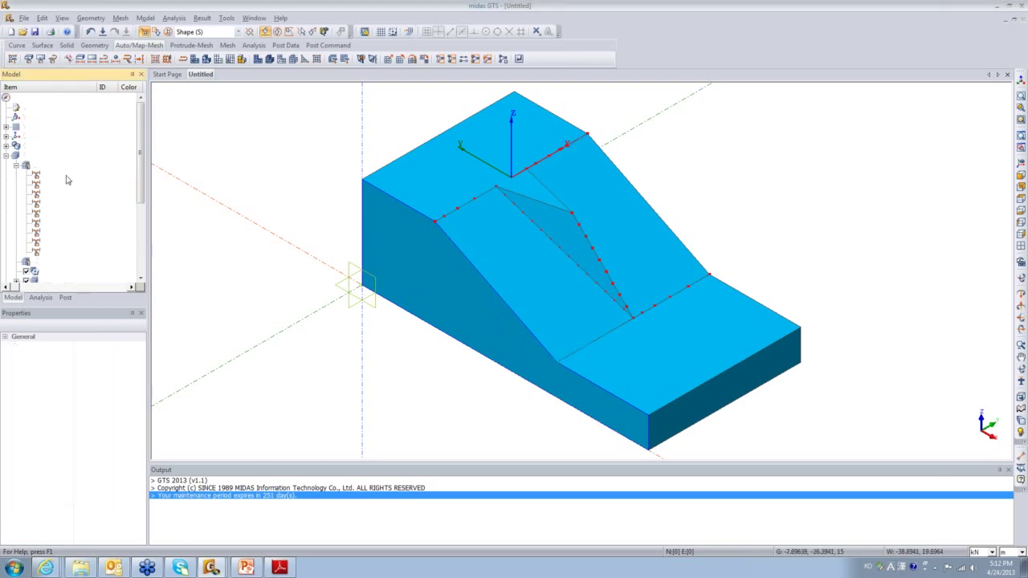
key("Delete")
left_click(490, 317)
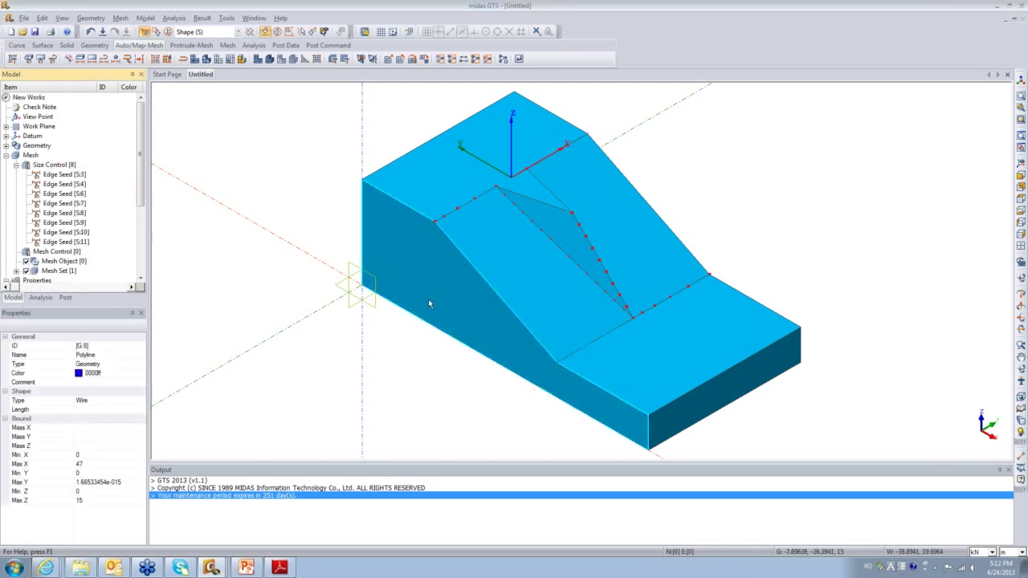
left_click(68, 175)
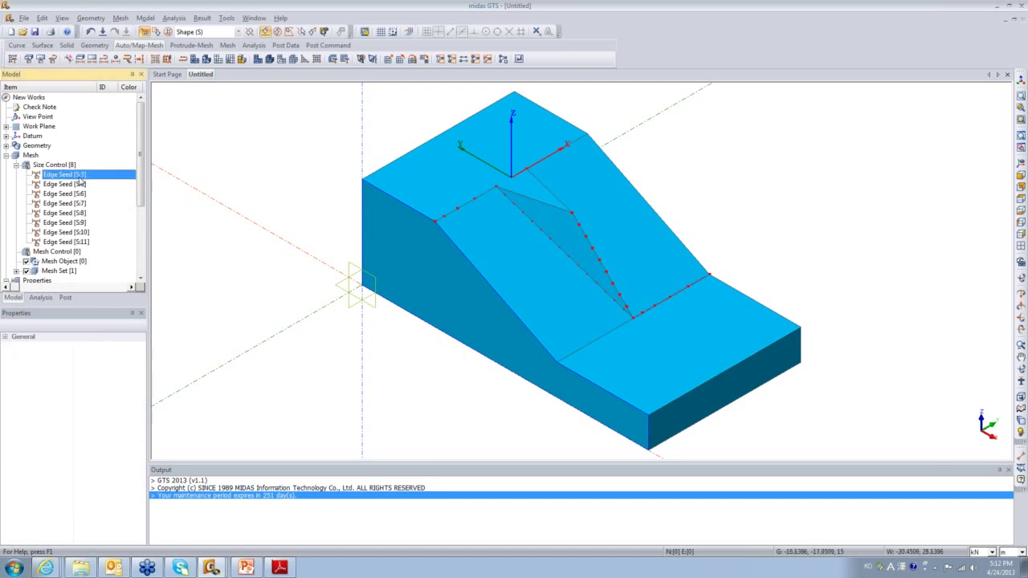
key("Delete")
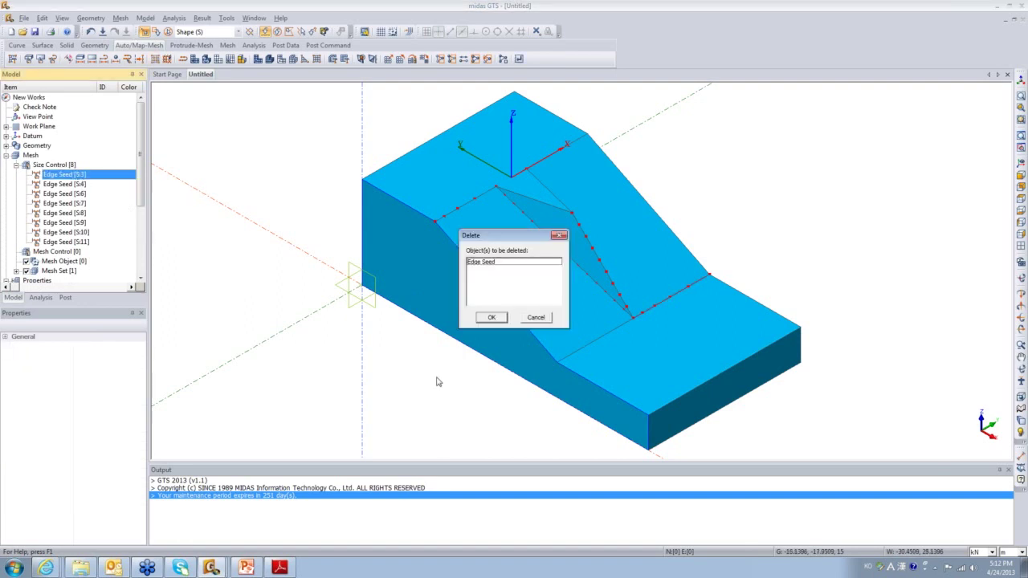
left_click(491, 318)
left_click(60, 175)
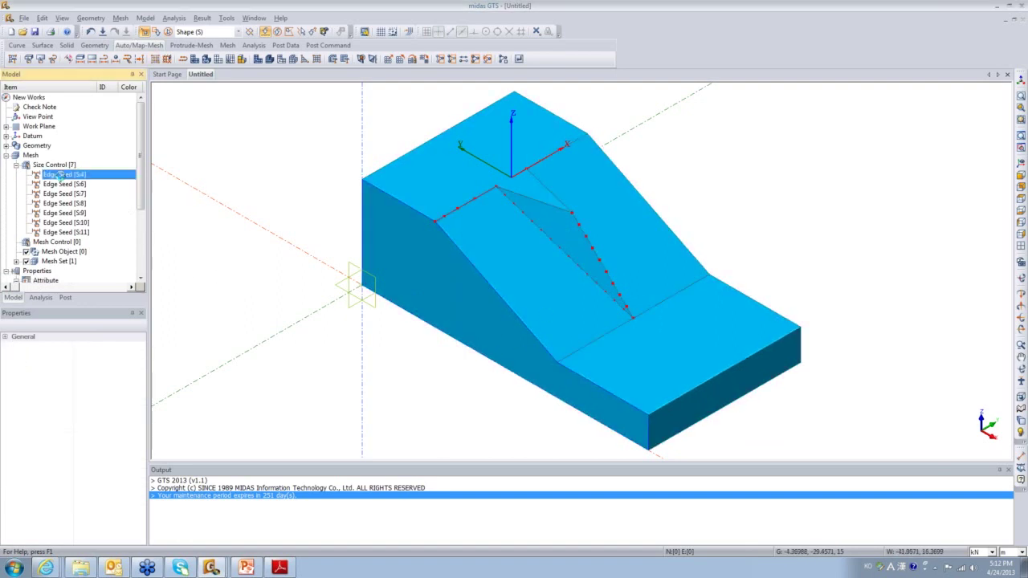
key("Delete")
left_click(482, 315)
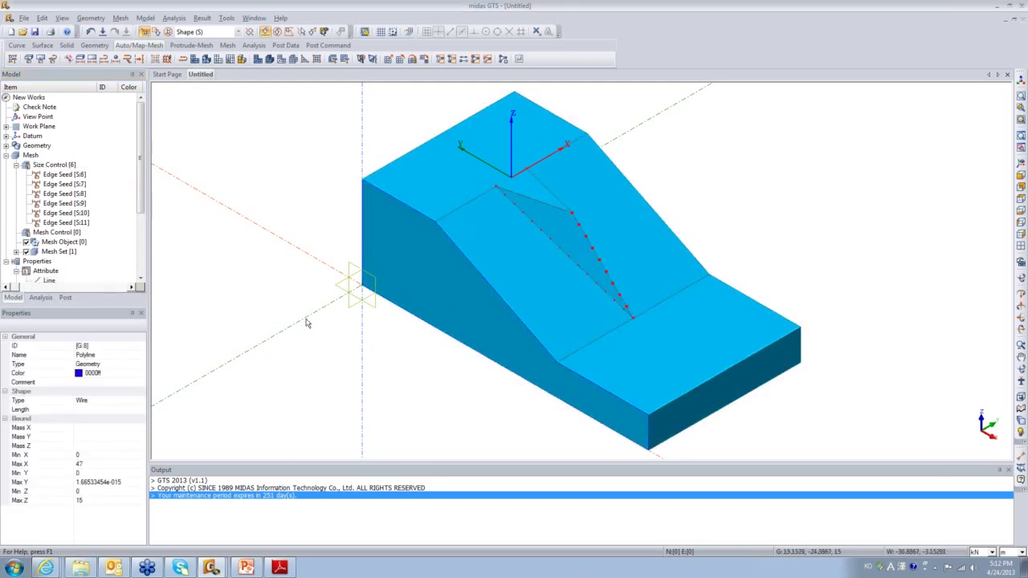
Seed the near-side crest and toe edges by Linear Grading (Length), from 3.5 at the outer ends to 1.5 at the ridge
left_click(104, 59)
left_click(72, 151)
left_click(69, 177)
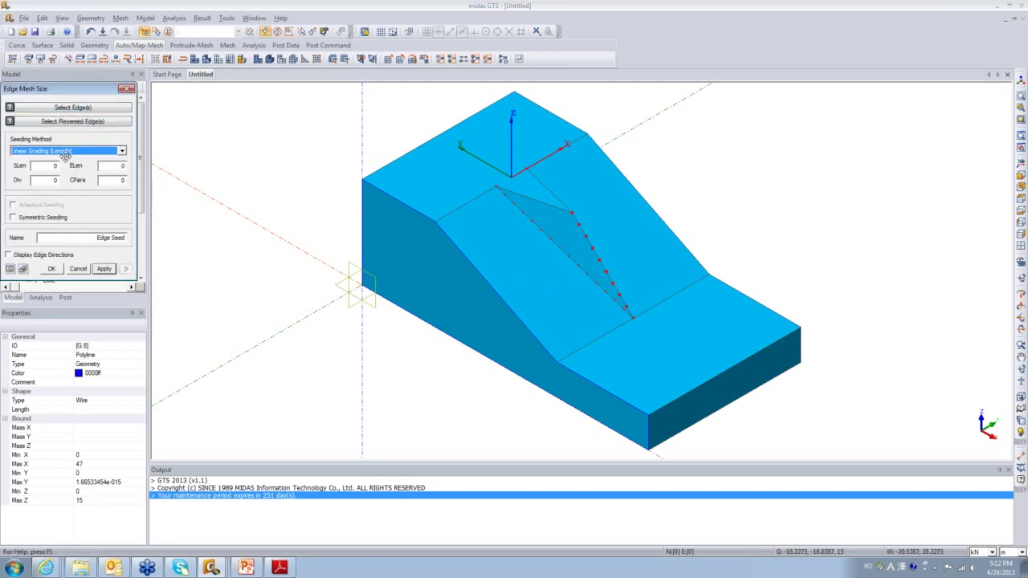
left_click(46, 167)
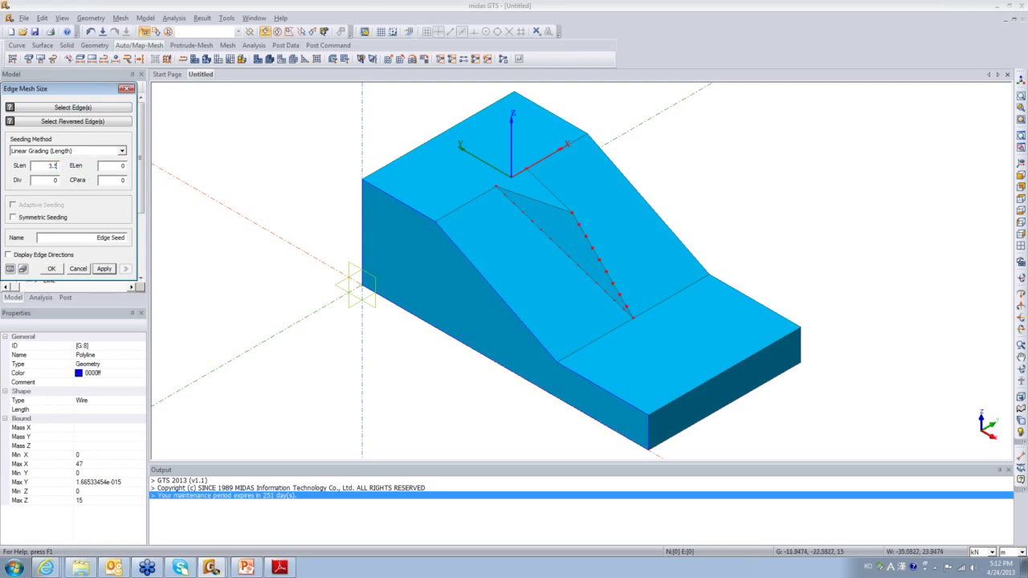
key("Tab")
left_click(108, 112)
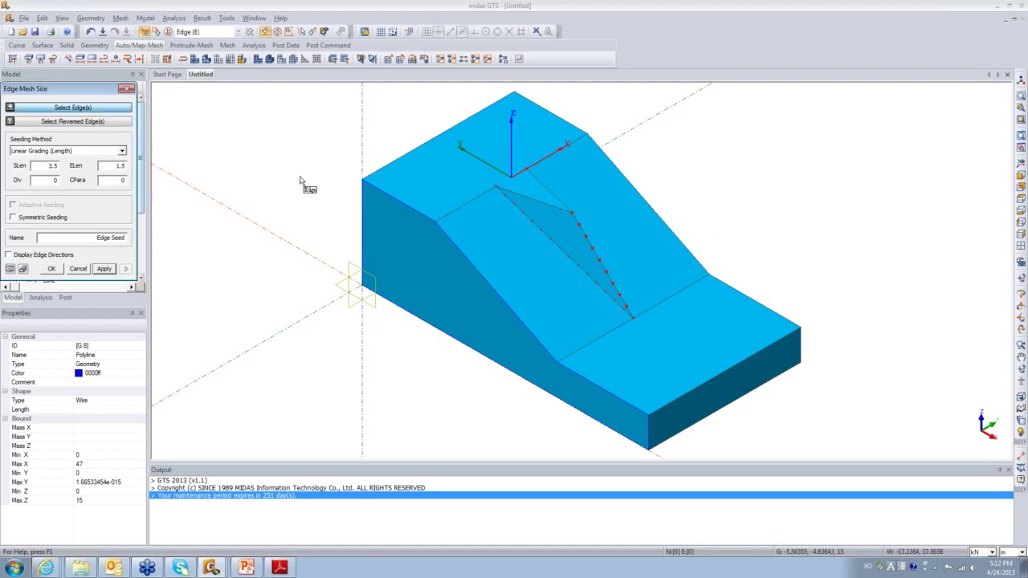
left_click(462, 206)
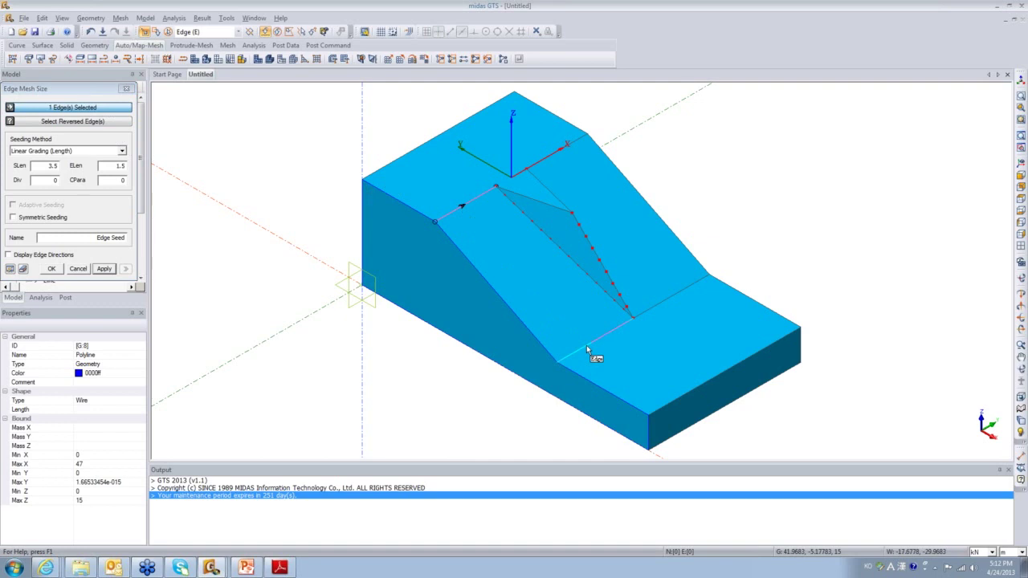
left_click(12, 270)
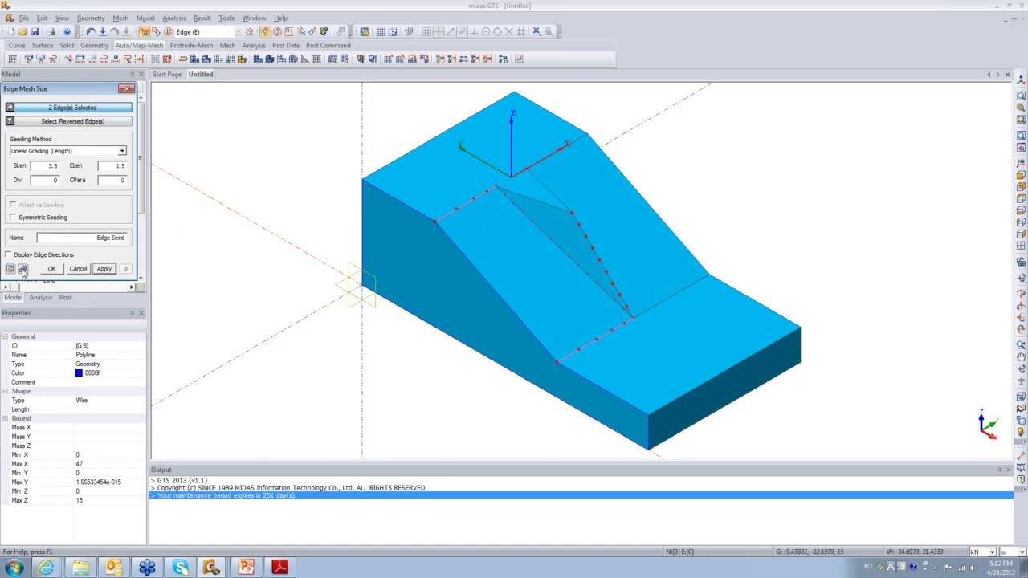
left_click(102, 269)
Seed the far-side crest and toe edges by Linear Grading (Length), from 1.5 at the ridge to 3.5 at the outer ends
left_click(567, 149)
left_click(663, 298)
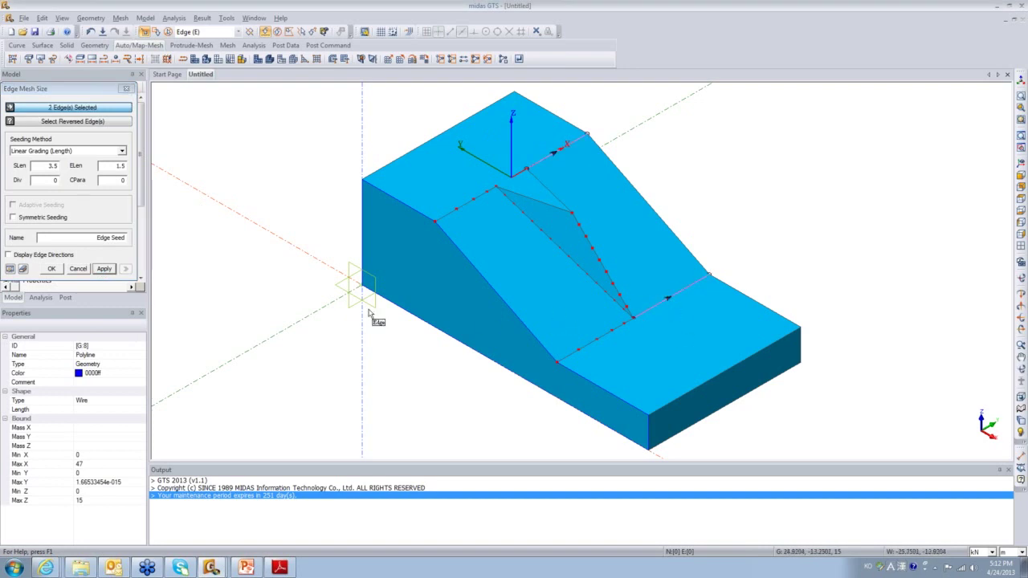
left_click(10, 269)
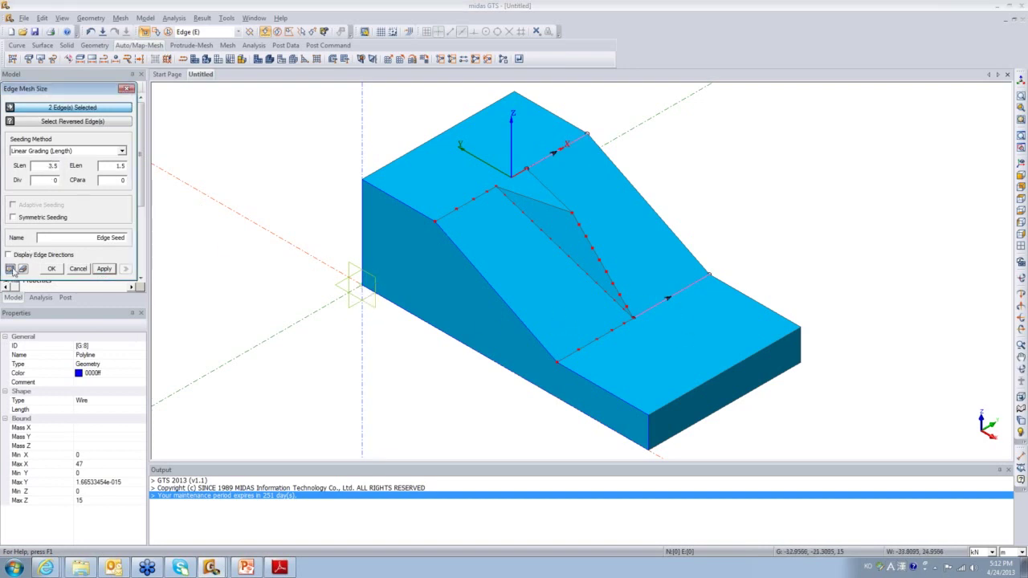
double_click(45, 166)
type("3.5")
left_click(52, 269)
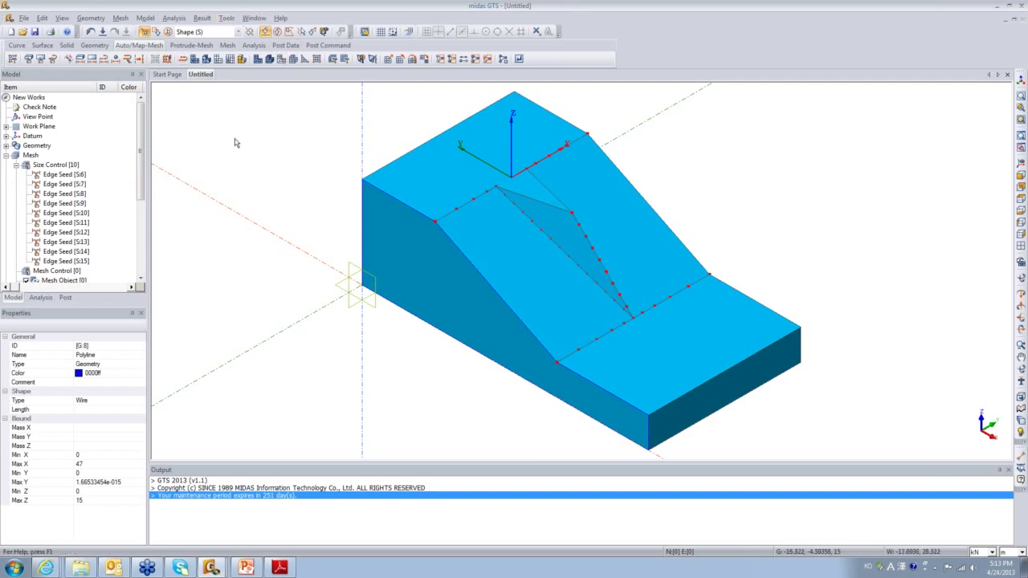
Auto-mesh the fused slope solid with element size 4 and the Clay attribute, naming the mesh set Practice 1
left_click(15, 165)
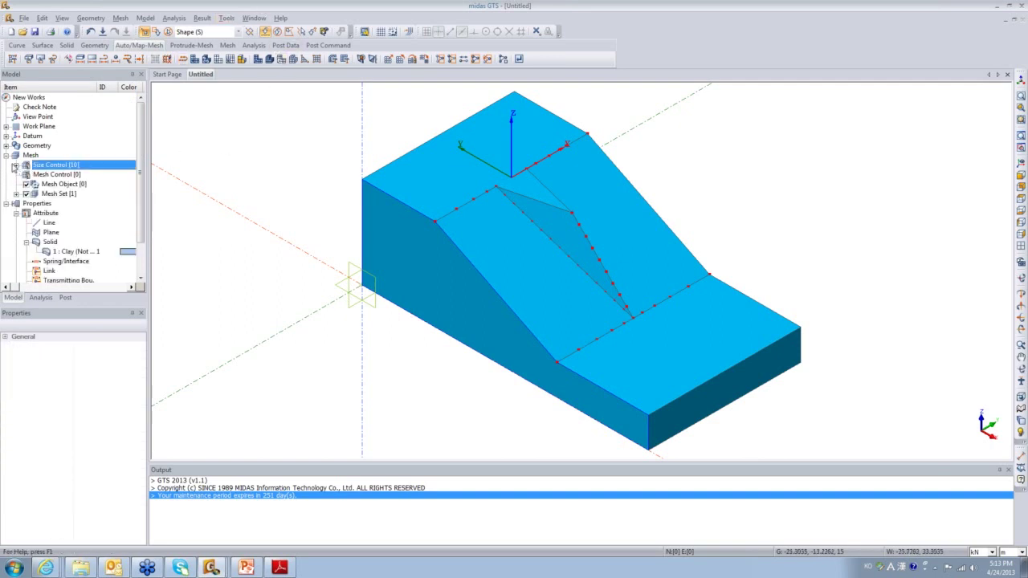
left_click(6, 155)
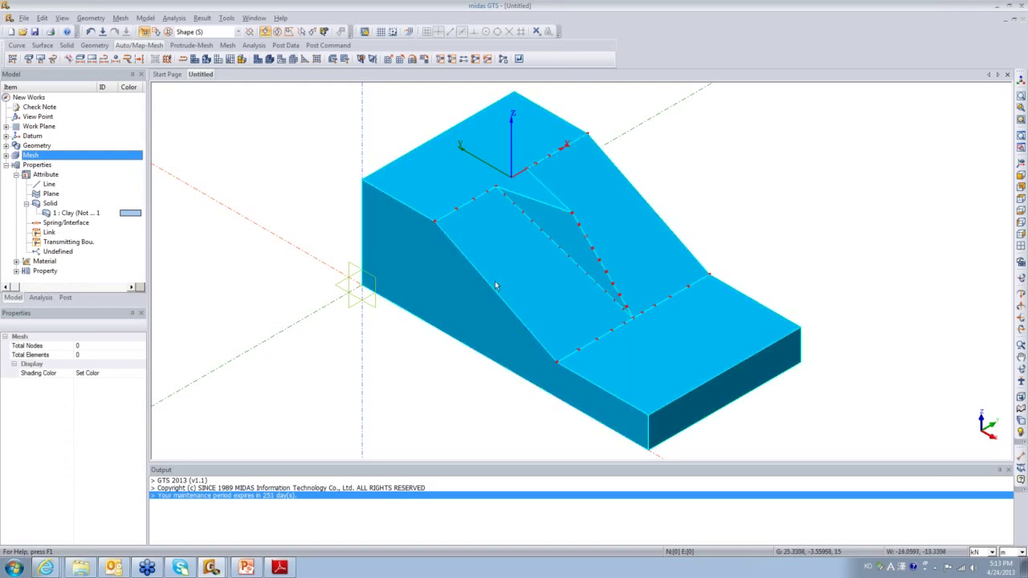
left_click(207, 59)
left_click_drag(120, 90, 190, 122)
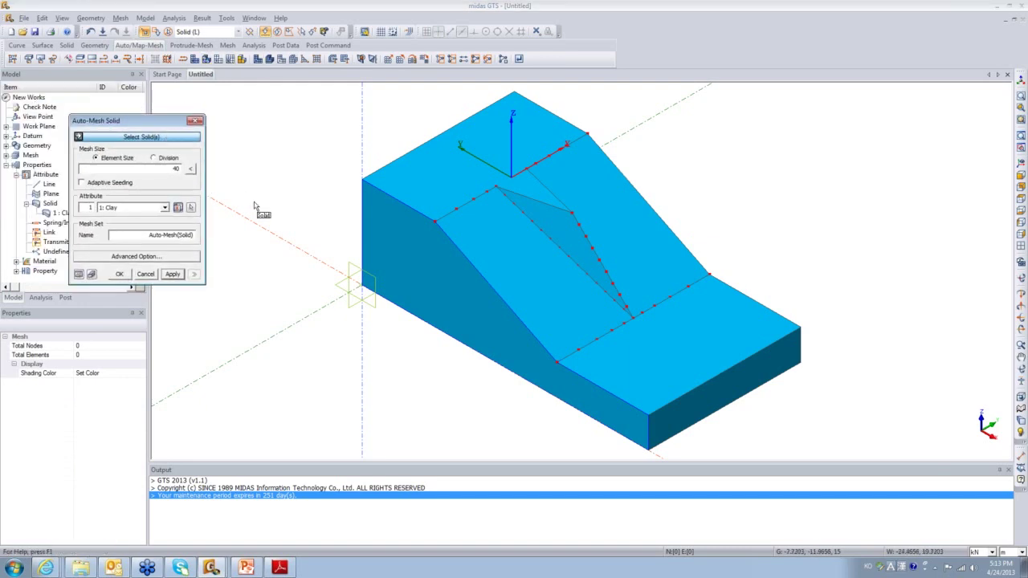
left_click(417, 245)
left_click(175, 168)
key("BackSpace")
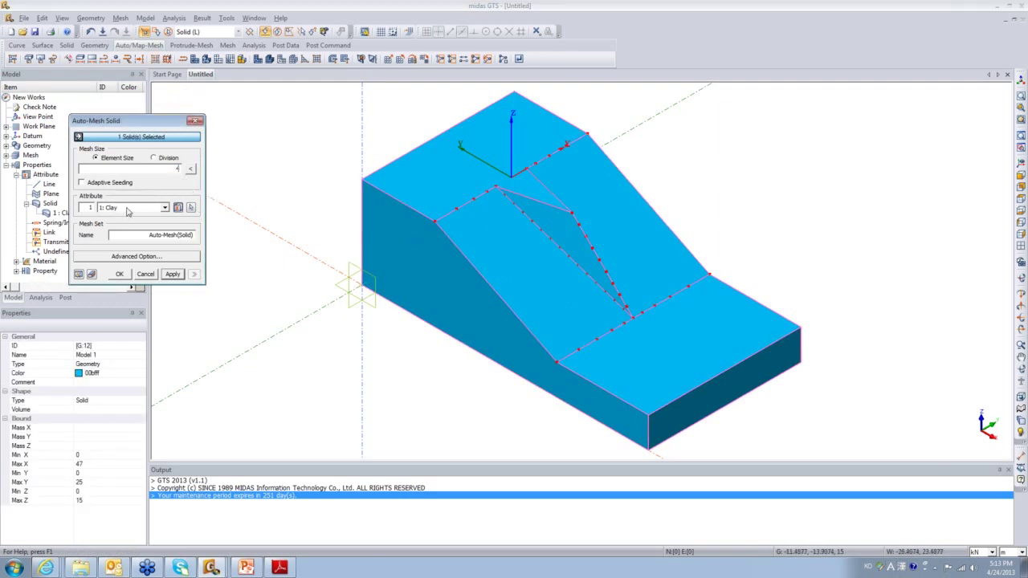
left_click_drag(124, 235, 201, 256)
type("Practice 1")
left_click(119, 275)
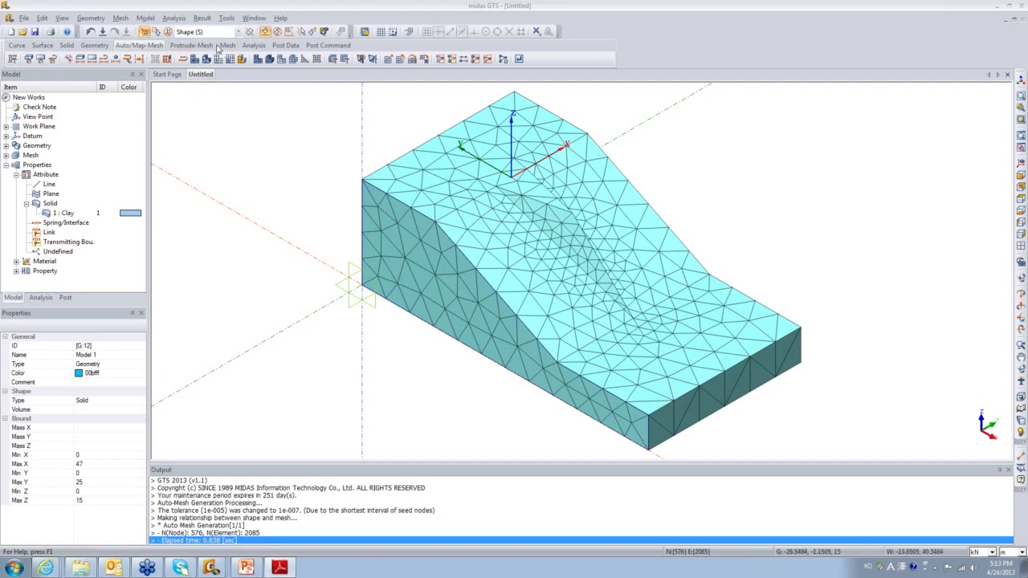
Apply ground supports to all mesh sets, using a new boundary condition set named Support
left_click(253, 45)
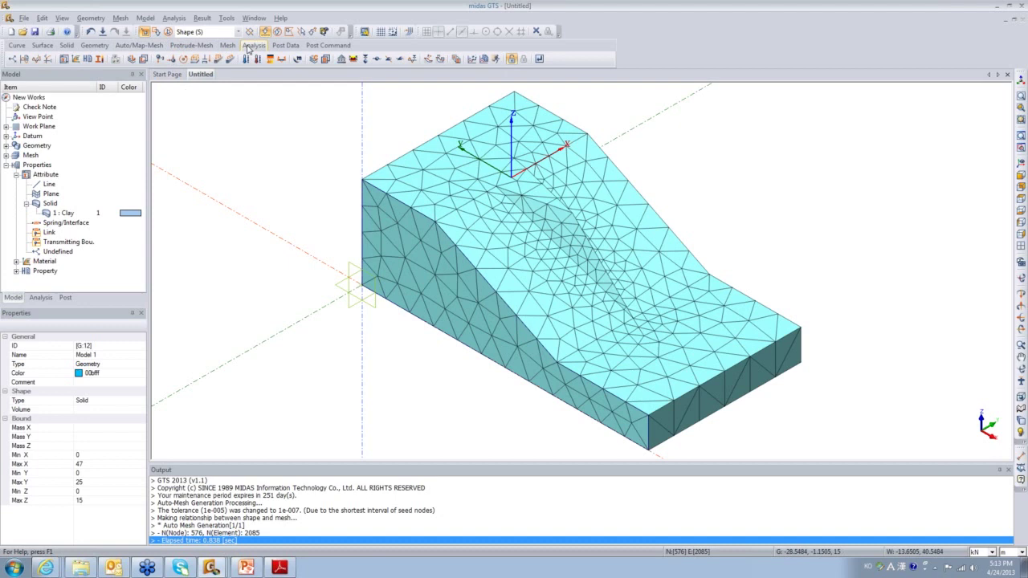
left_click(343, 61)
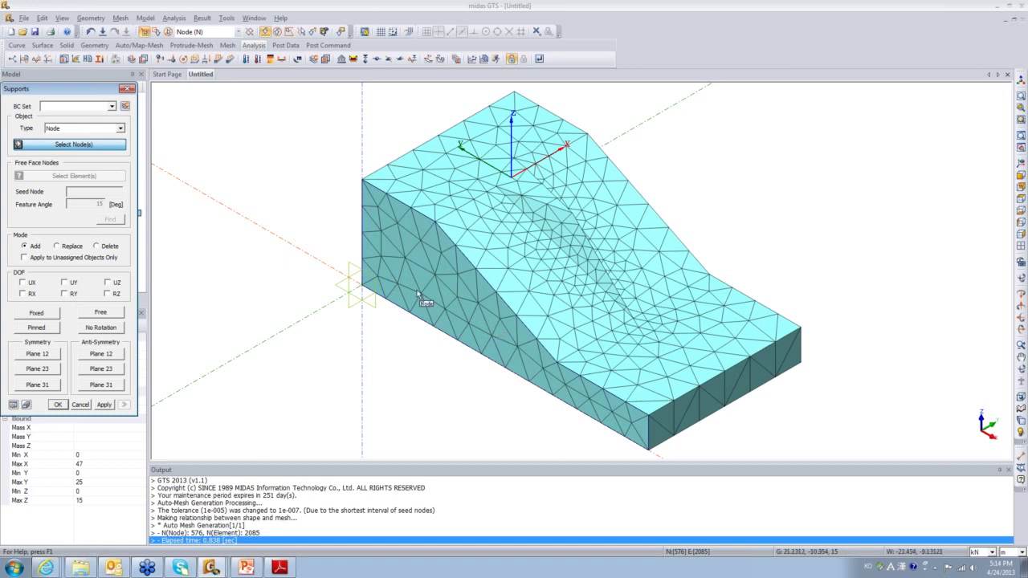
left_click(126, 88)
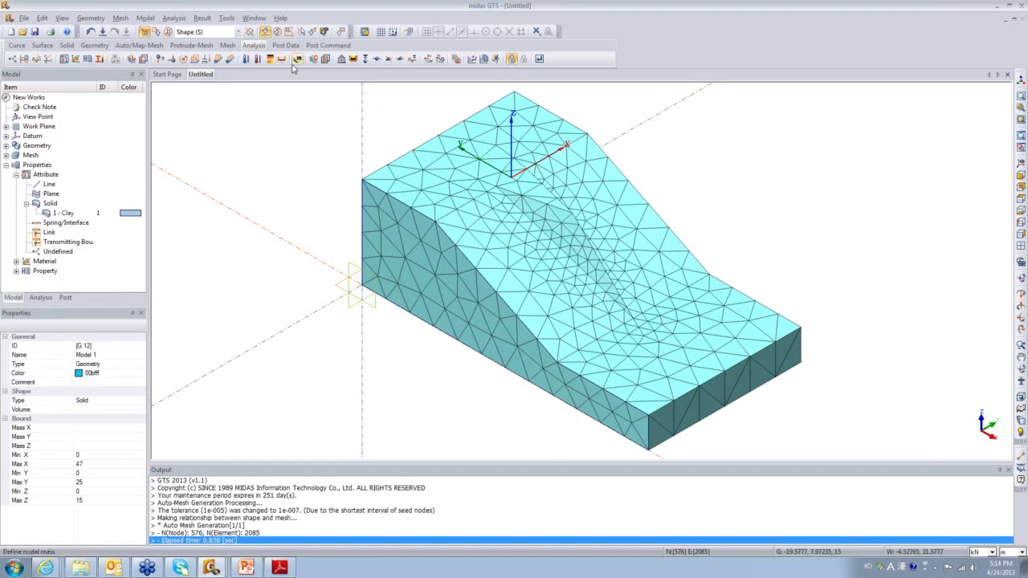
left_click(352, 59)
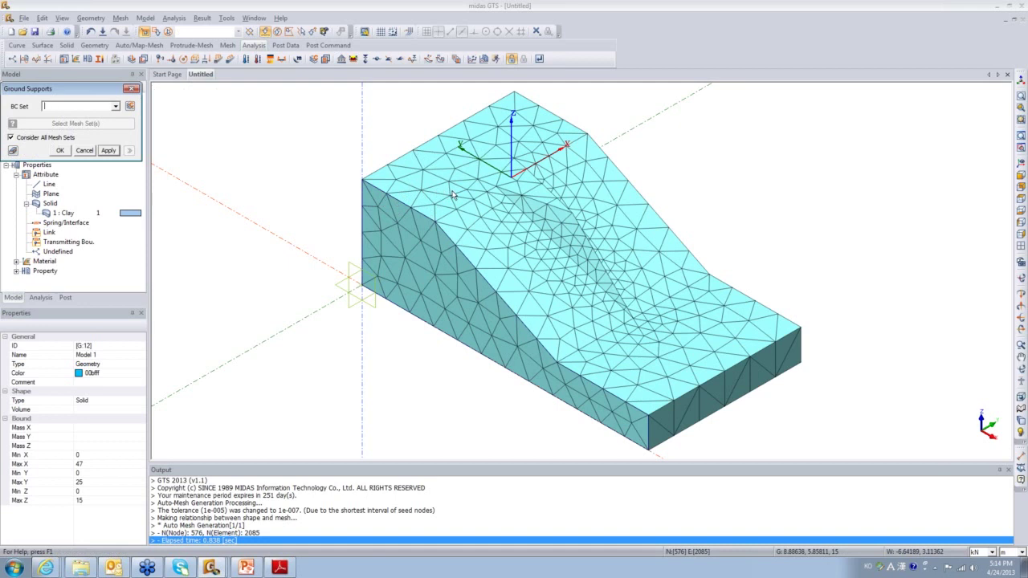
left_click(60, 151)
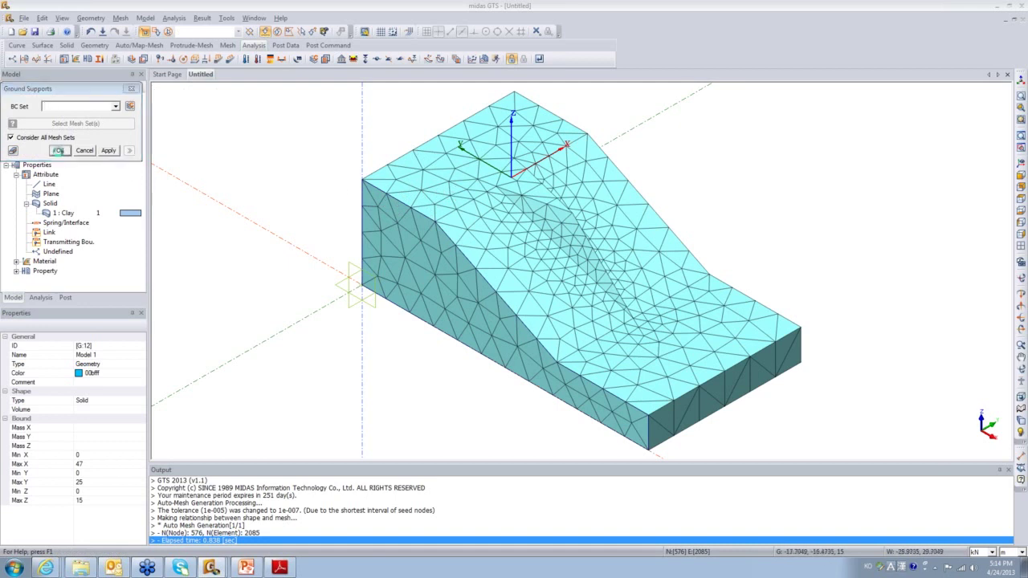
left_click(96, 150)
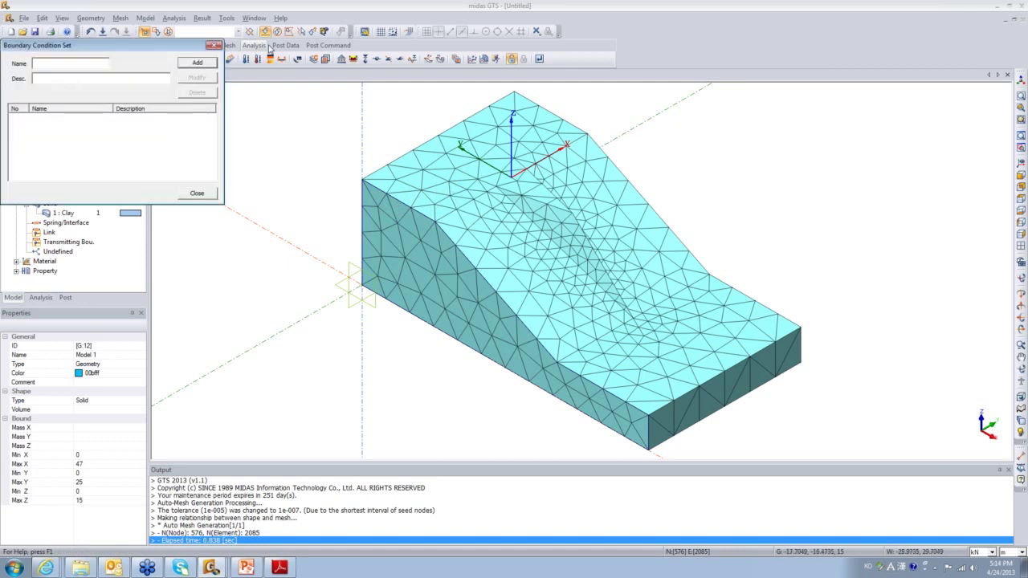
left_click(213, 47)
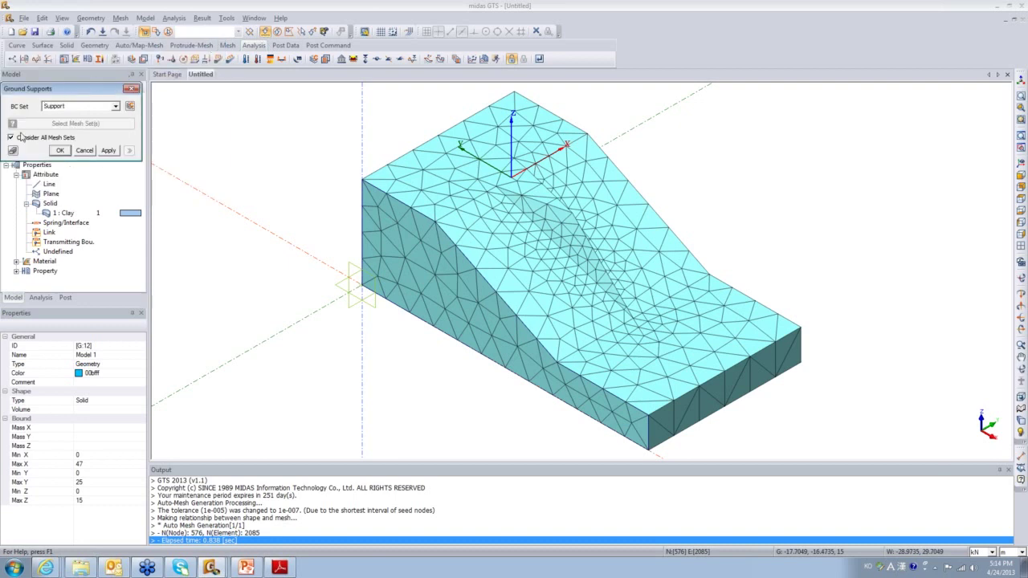
left_click(60, 151)
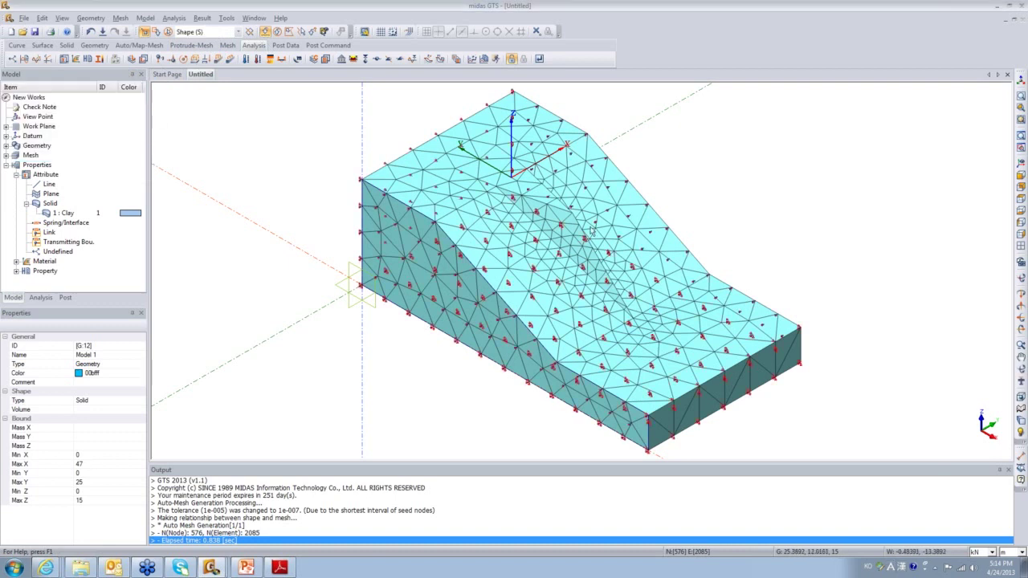
Examine the ground supports on the side faces and base of the meshed slope from several angles
mouse_move(557, 258)
middle_mouse_down("ctrl")
mouse_move(470, 265)
mouse_move(428, 318)
mouse_move(291, 237)
middle_mouse_up("ctrl")
middle_click_drag(283, 128, 401, 185, "ctrl")
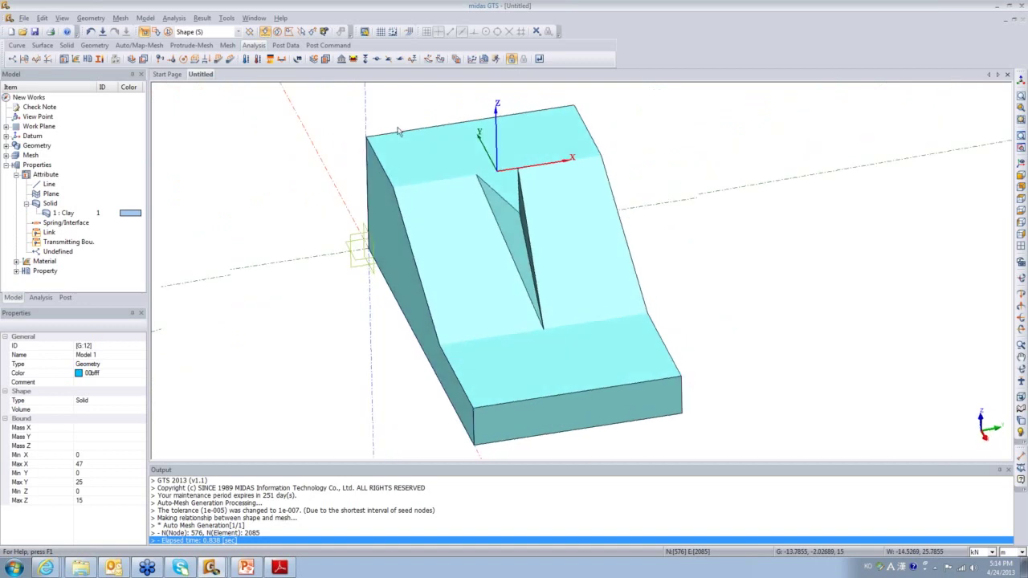
middle_click_drag(449, 209, 738, 381, "ctrl")
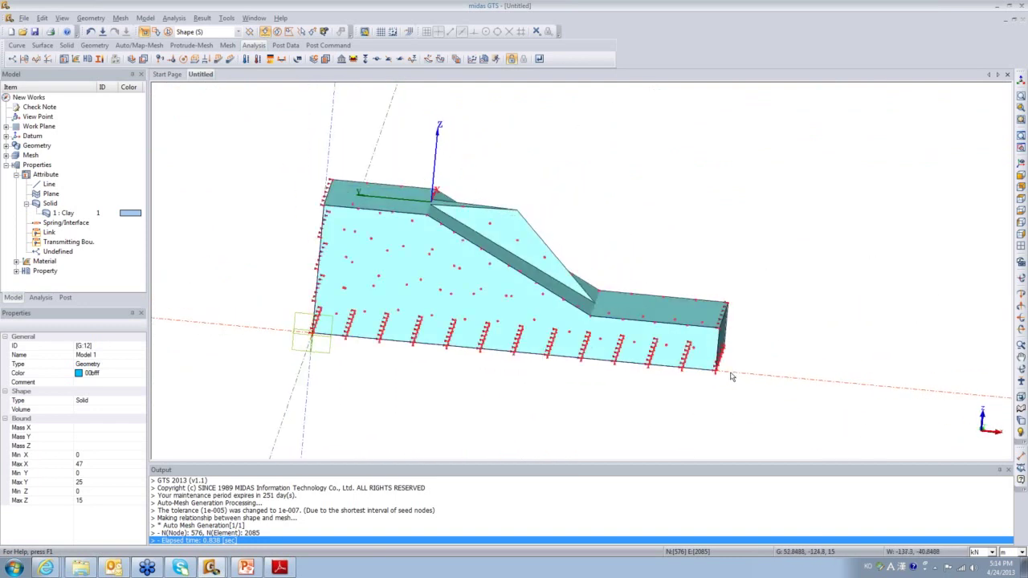
middle_click_drag(587, 330, 336, 388, "ctrl")
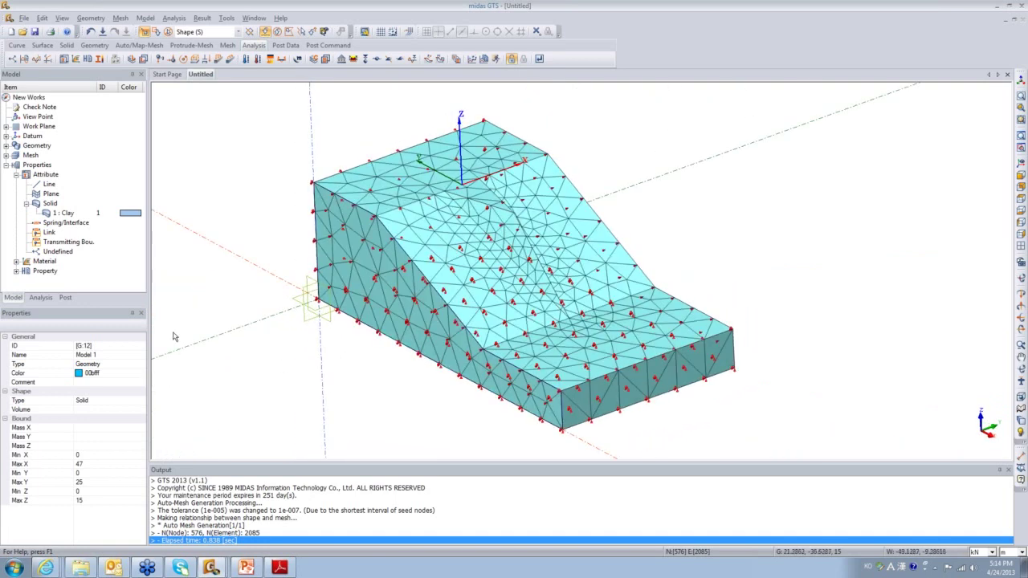
Hide the support symbols of the Support boundary set in the model view
left_click(39, 298)
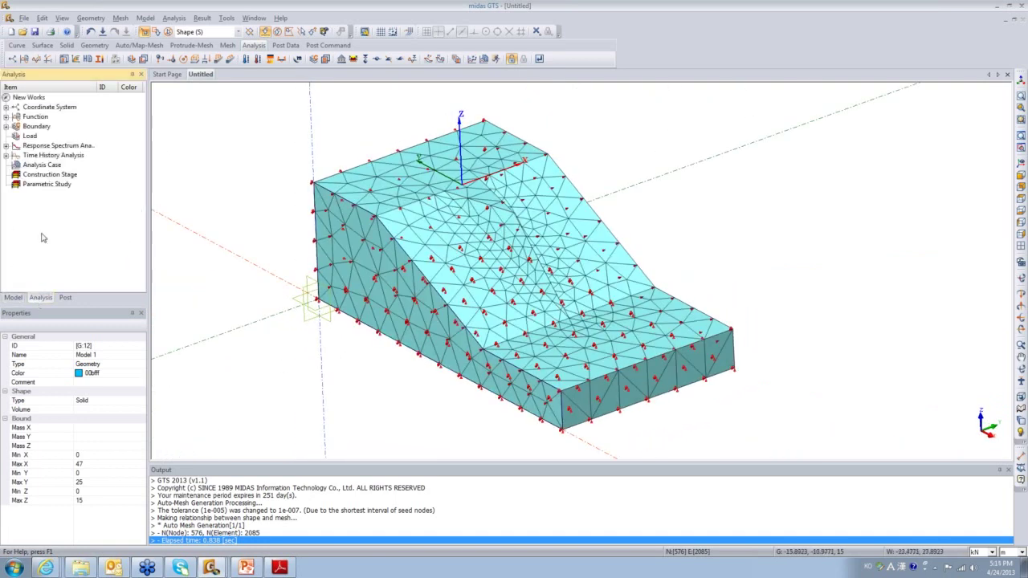
left_click(6, 127)
left_click(16, 135)
left_click(35, 146)
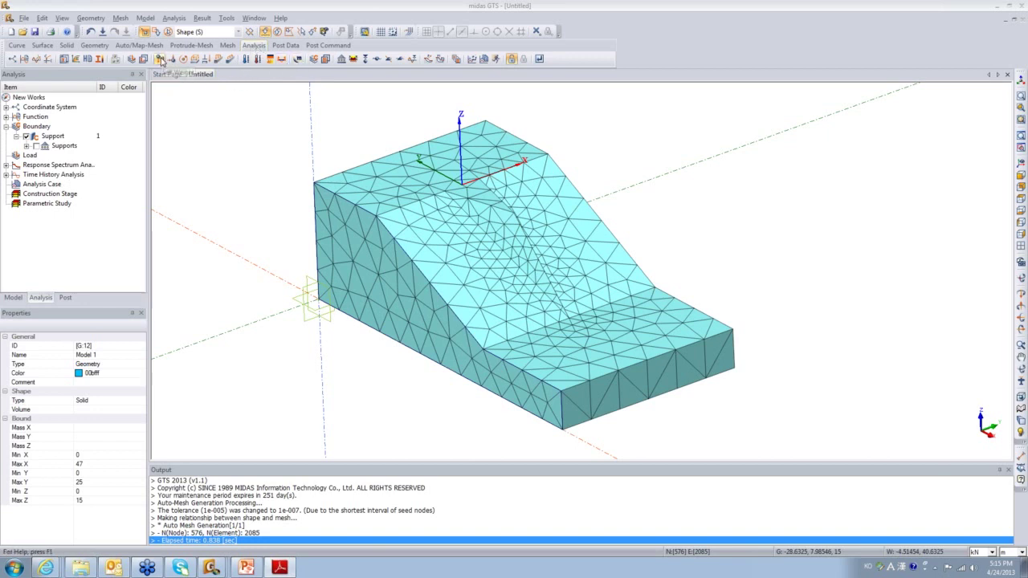
Add a self weight load in a new load set named Self Weight, with a Z factor of -1
left_click(161, 62)
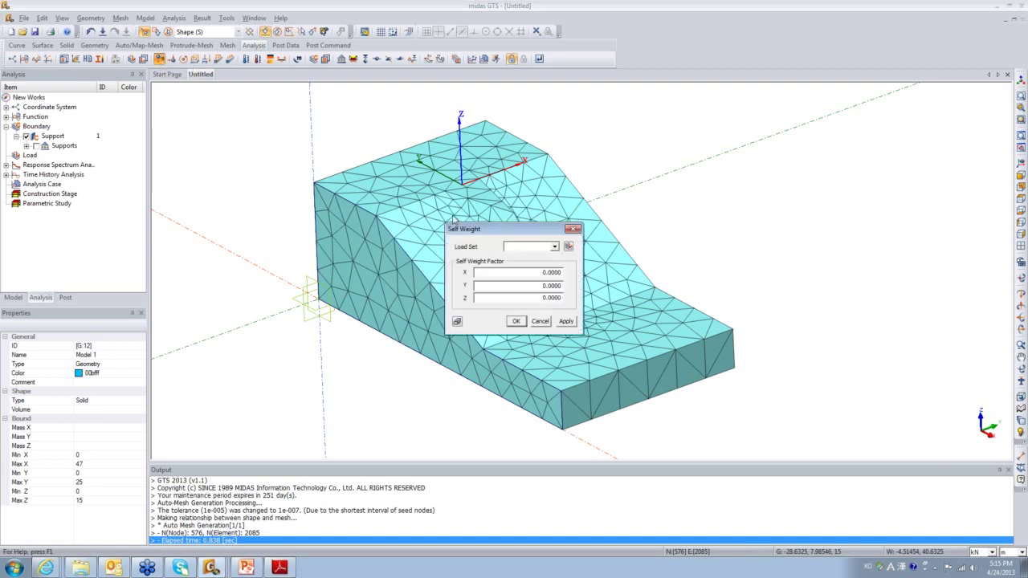
left_click_drag(503, 225, 363, 193)
type("Self Weight")
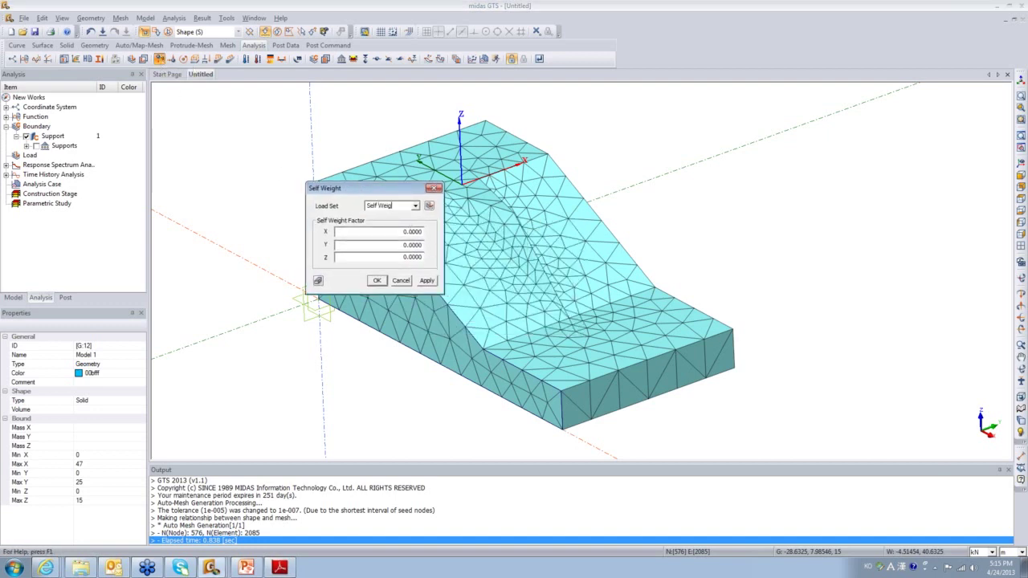
double_click(394, 260)
type("-1")
left_click(377, 280)
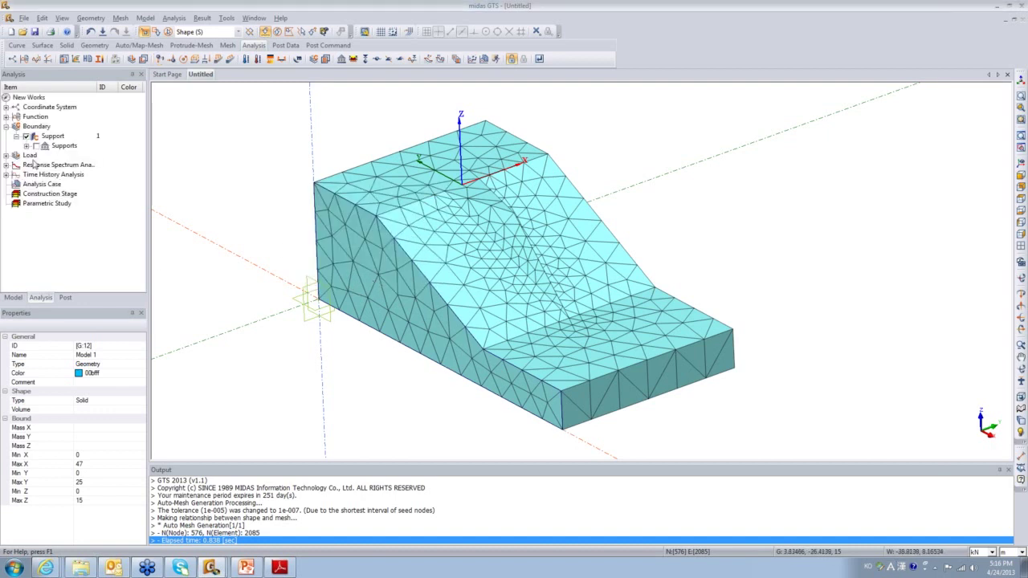
left_click(16, 136)
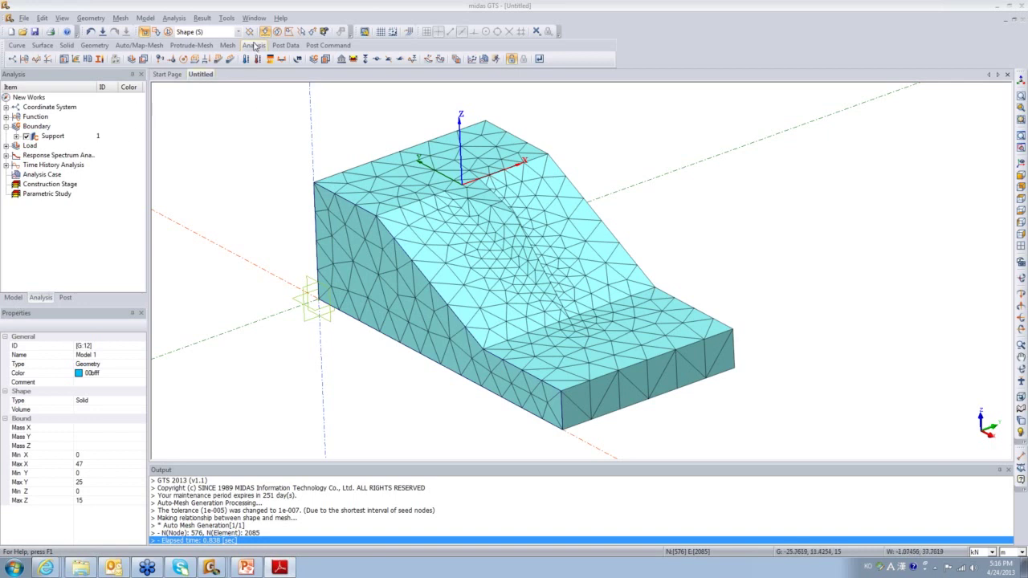
Add a new analysis case of type Slope Stability(SRM) and name it SRM
left_click(174, 19)
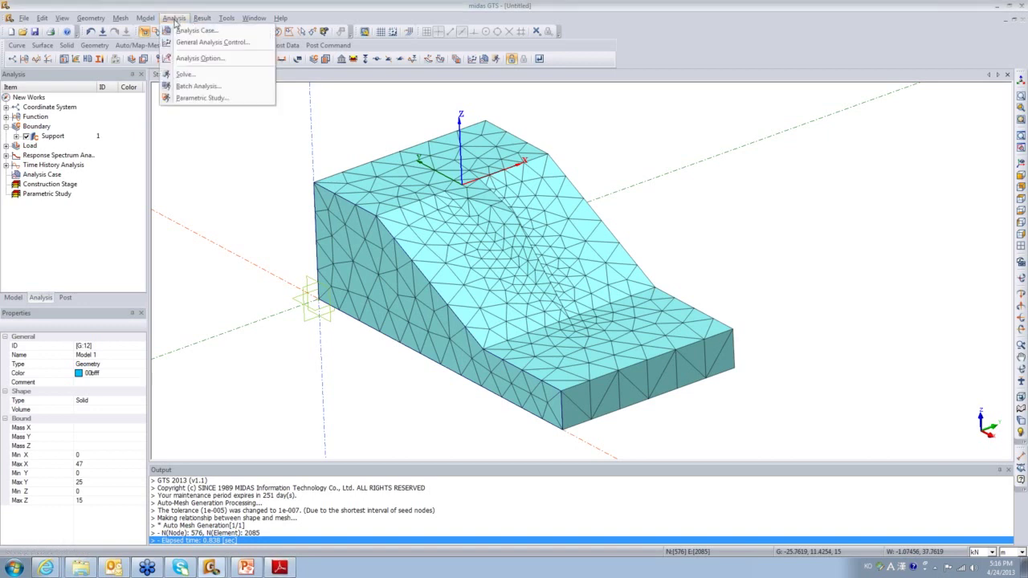
left_click(197, 30)
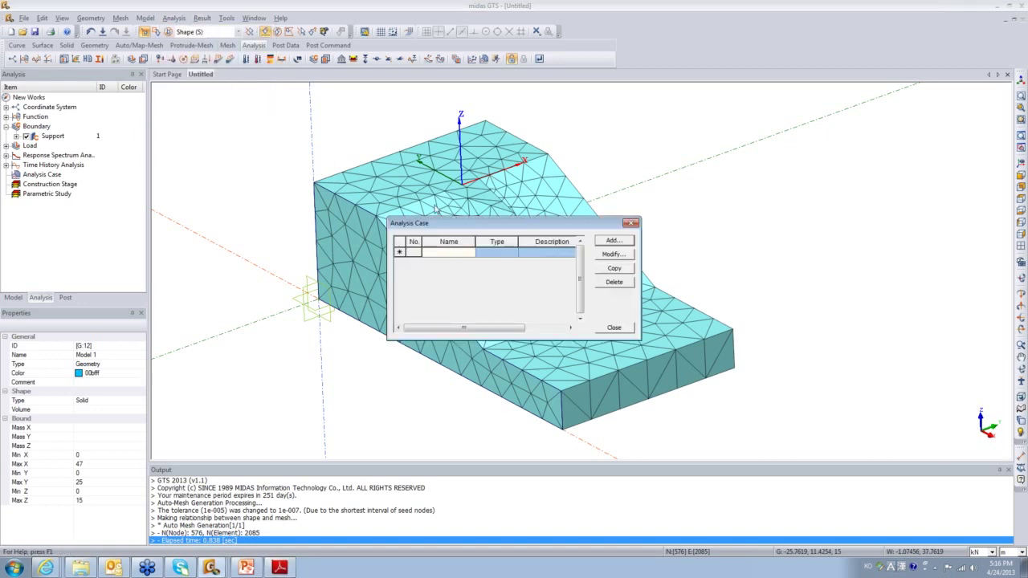
left_click_drag(511, 219, 314, 146)
left_click(427, 167)
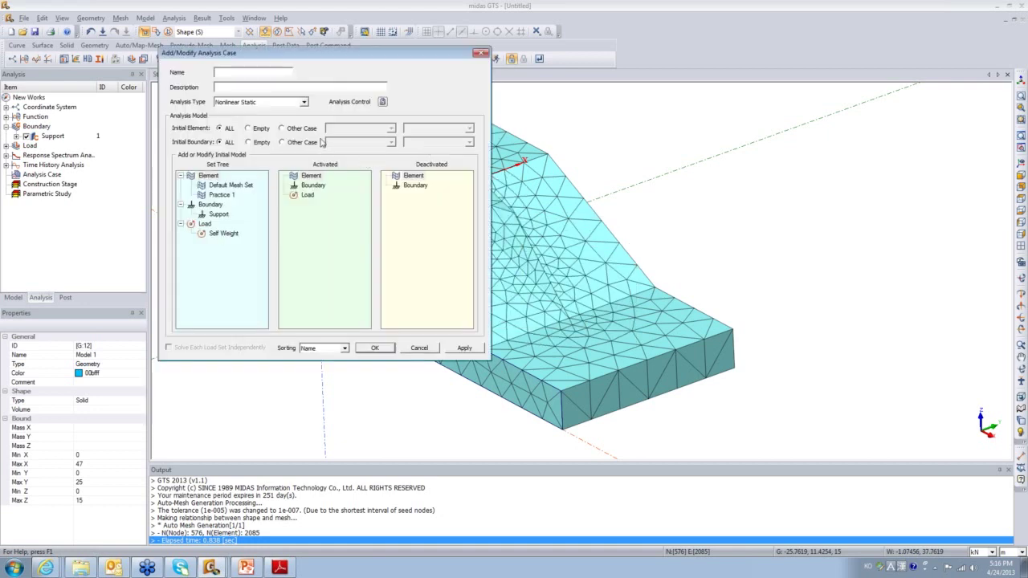
left_click(302, 103)
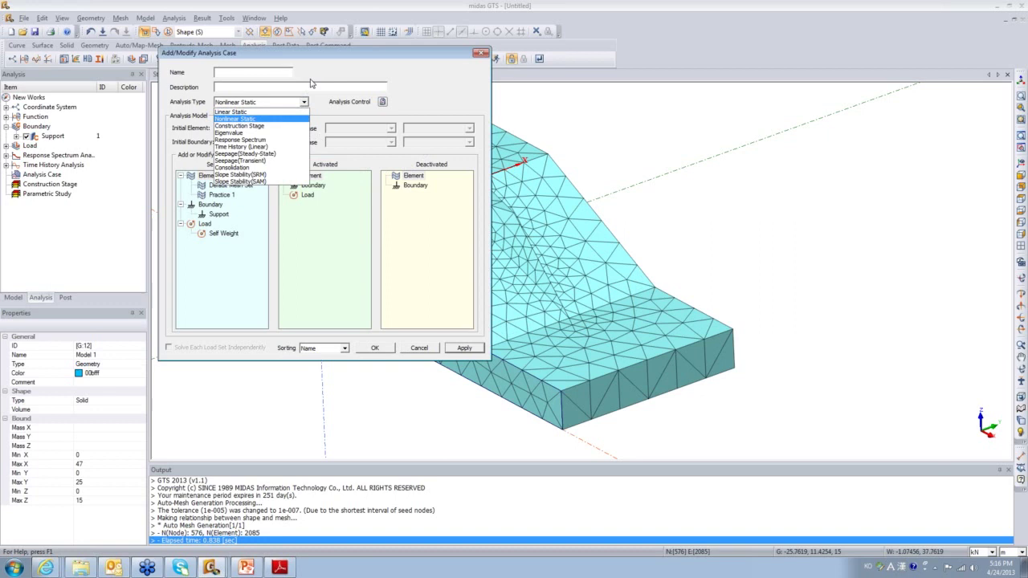
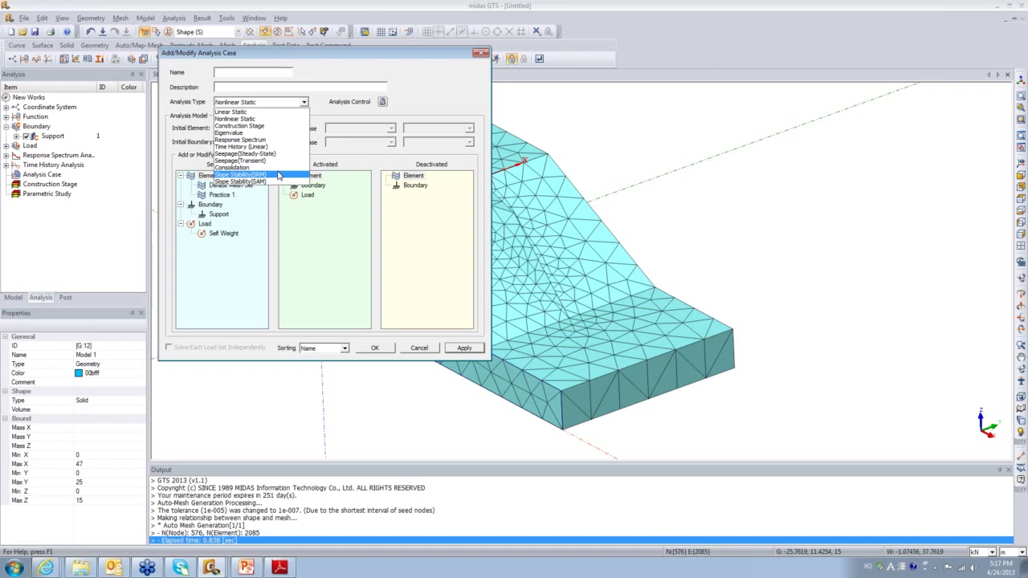
left_click(279, 175)
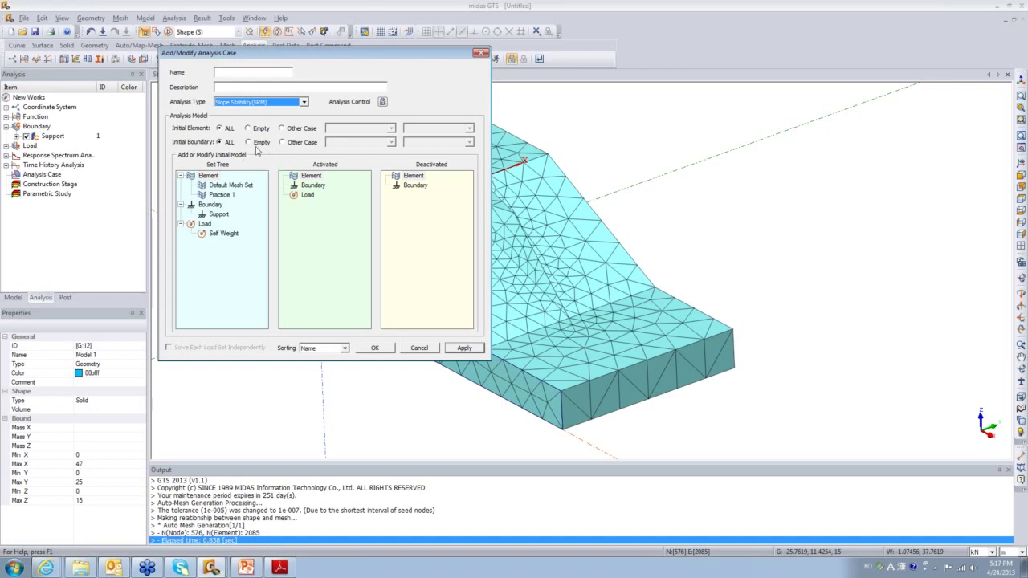
left_click(263, 72)
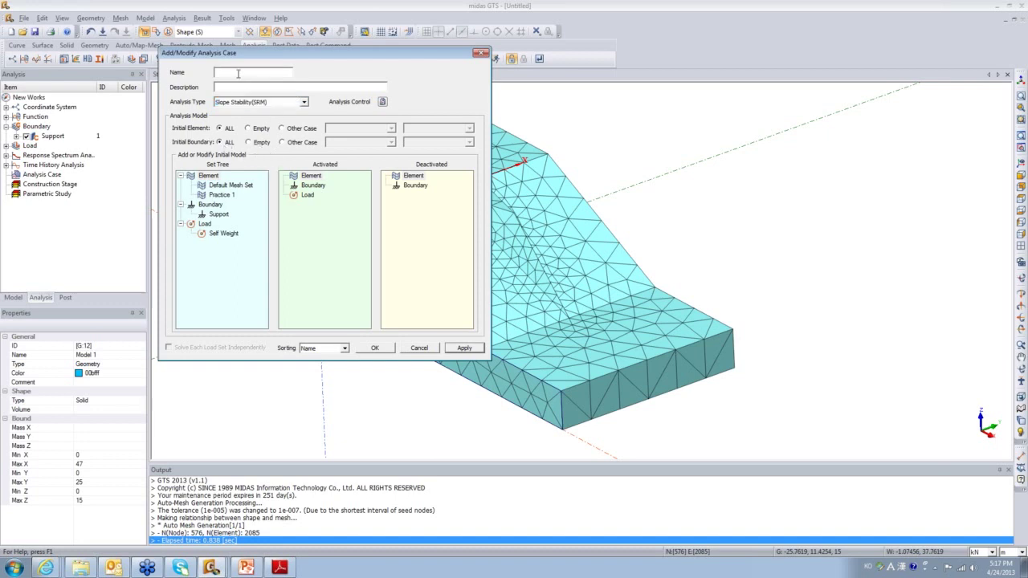
type("SRM")
Enable the water level at 0 m in the SRM case's analysis control and accept the other iteration and safety factor settings
left_click(382, 102)
left_click_drag(365, 38, 561, 61)
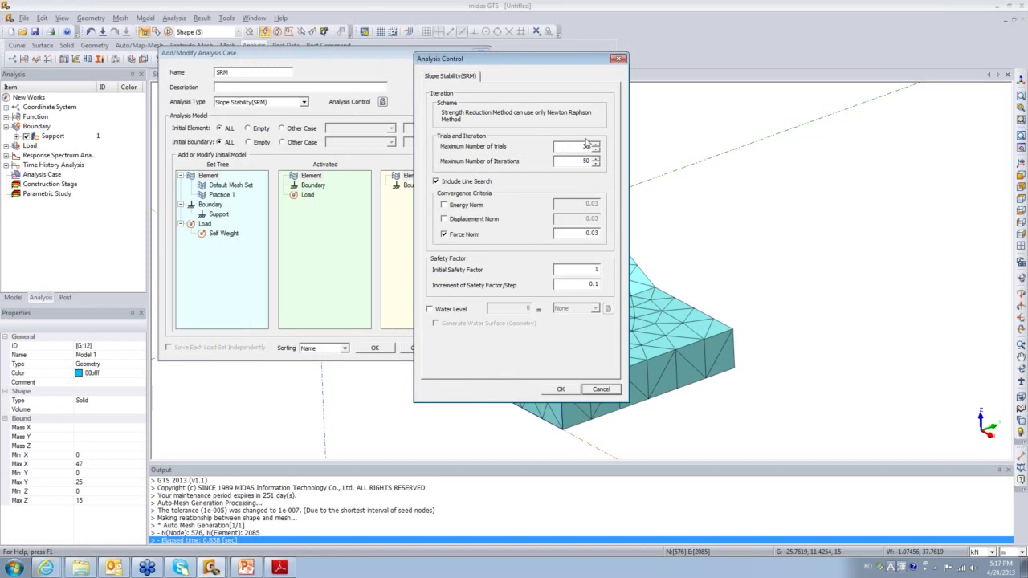
left_click(206, 323)
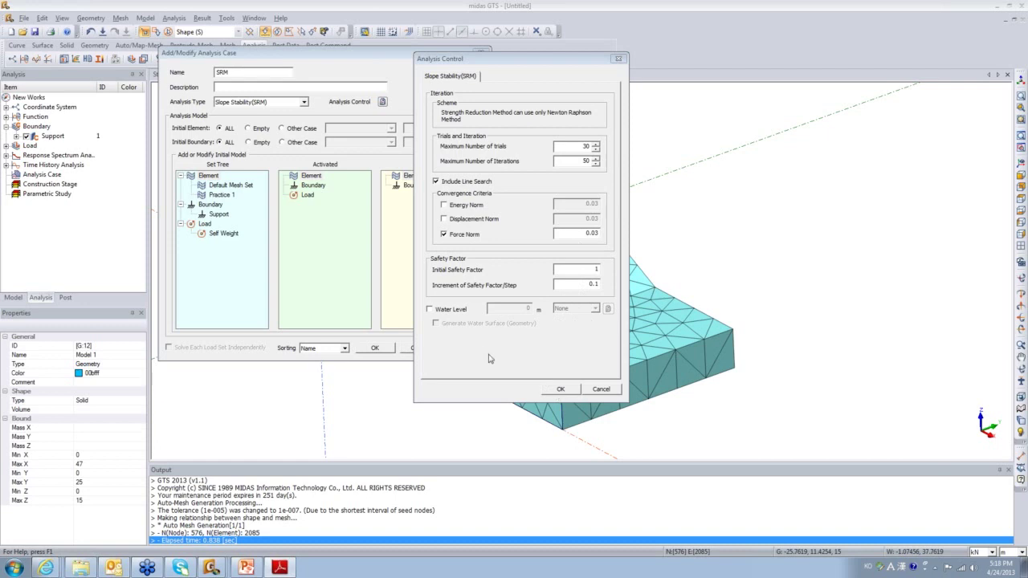
left_click(430, 309)
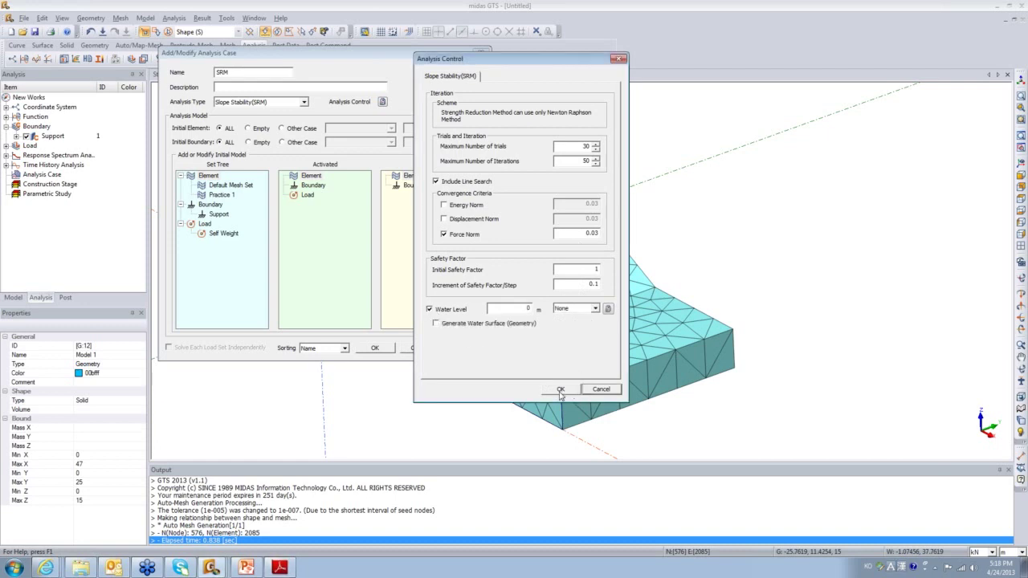
left_click(560, 392)
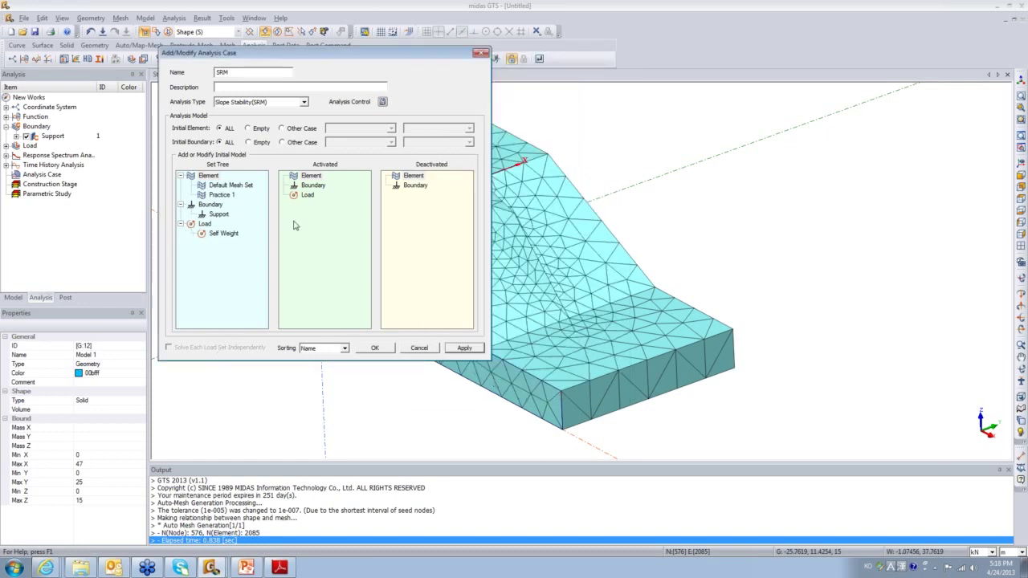
Activate the Practice 1 mesh set, the Support boundary and the Self Weight load in the SRM analysis case
left_click_drag(250, 58, 671, 118)
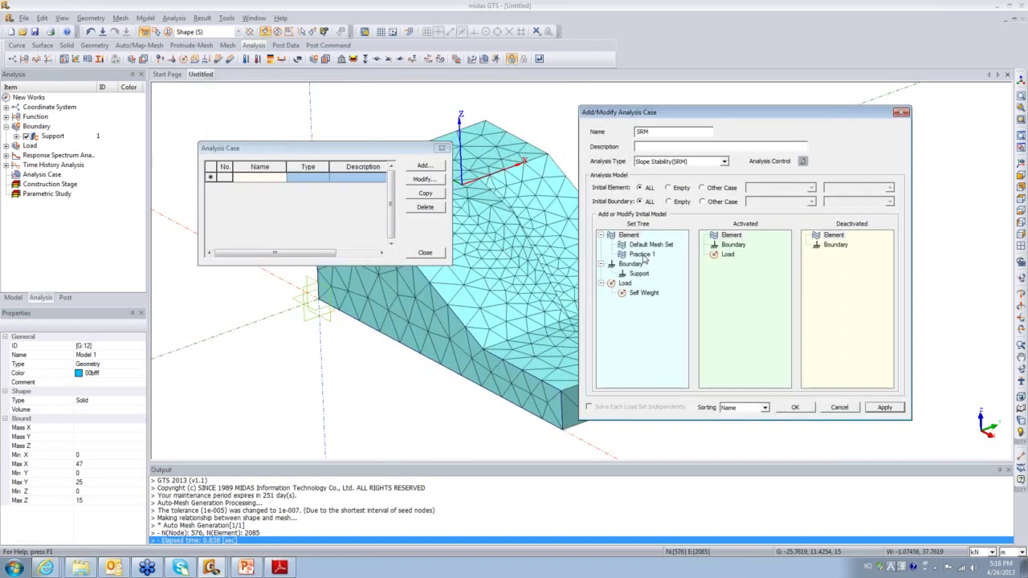
left_click_drag(642, 254, 769, 284)
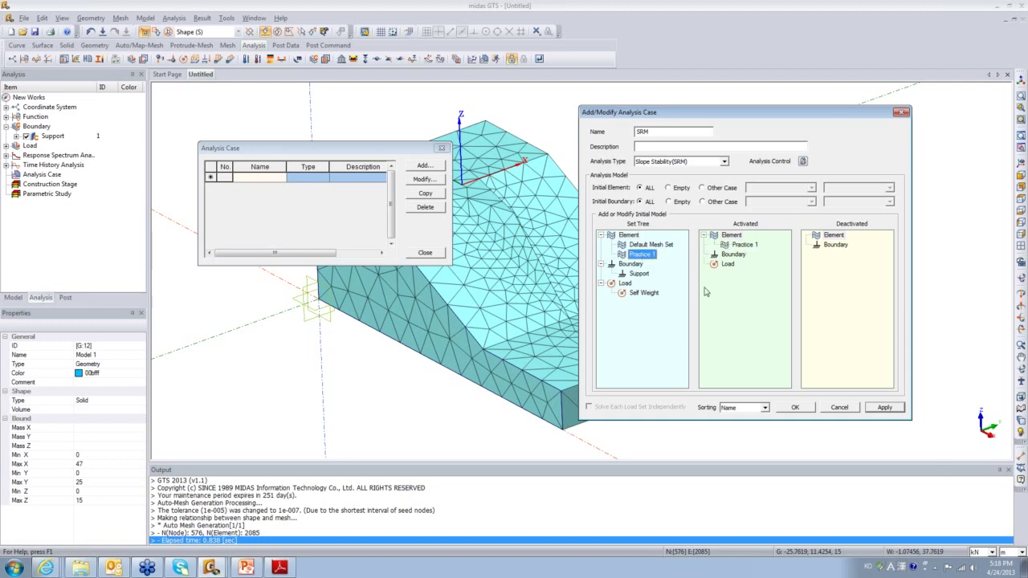
left_click_drag(640, 275, 733, 296)
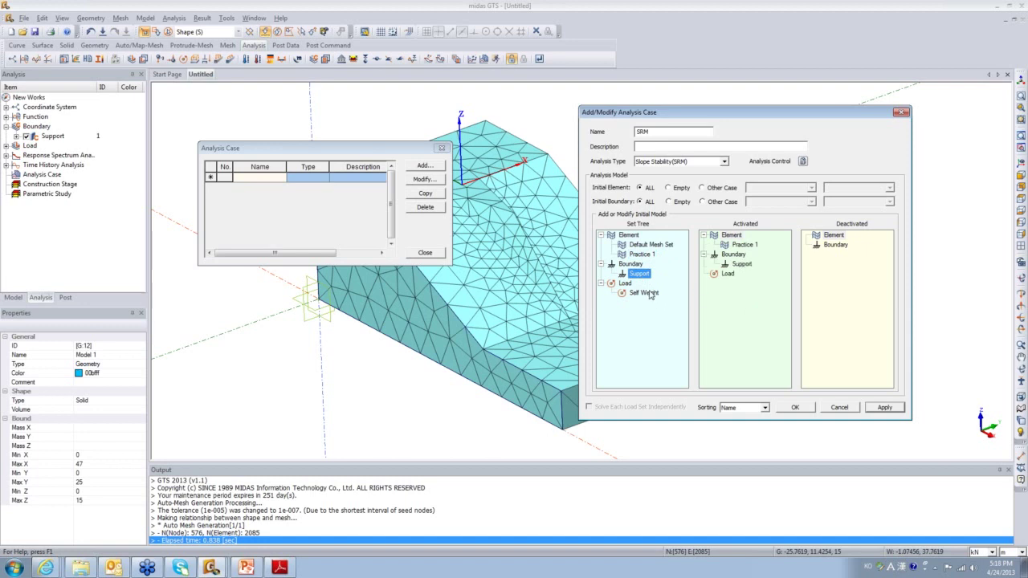
left_click_drag(642, 293, 734, 313)
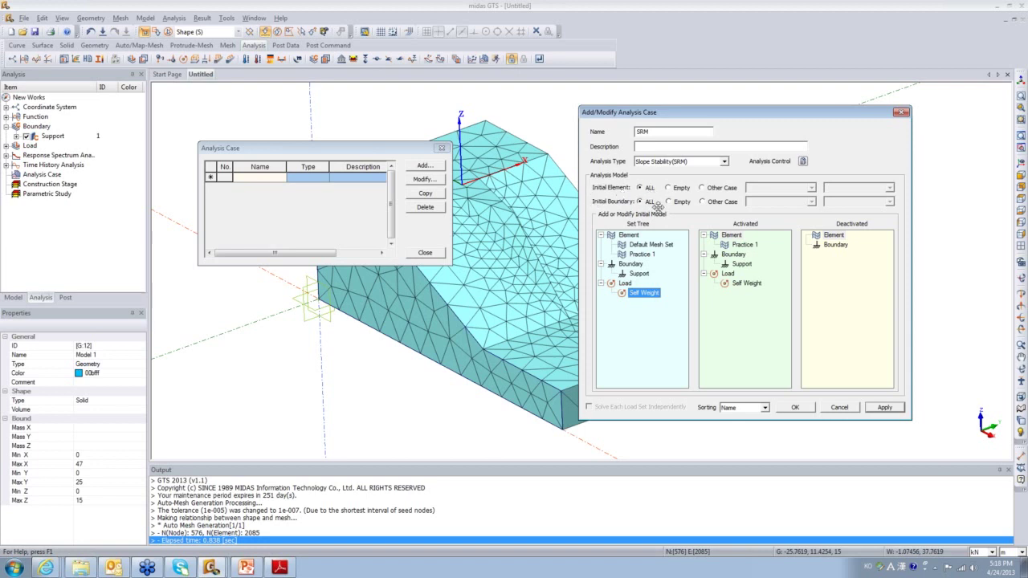
Remove the Practice 1 mesh set and the Support boundary from the activated model and activate both again
left_click_drag(745, 246, 665, 244)
left_click_drag(737, 254, 667, 253)
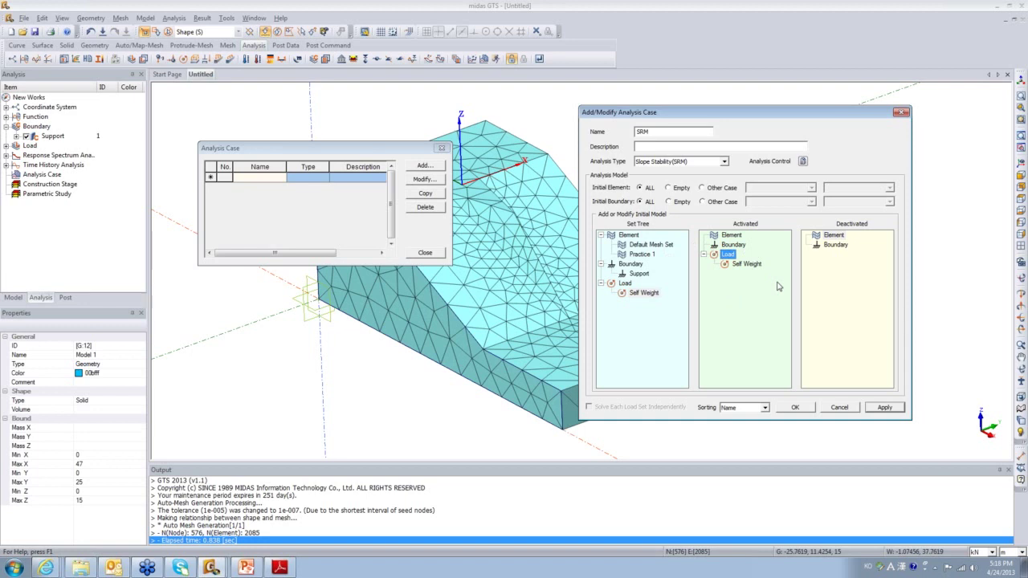
left_click(642, 254)
left_click_drag(642, 254, 727, 251)
left_click_drag(640, 274, 731, 258)
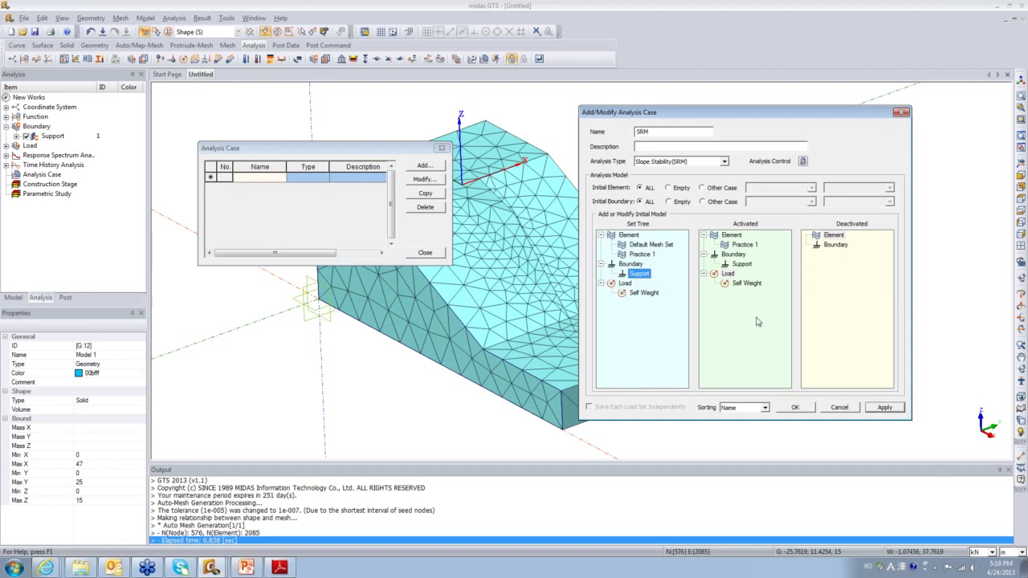
Save the SRM analysis case and run the solver on it
left_click(794, 408)
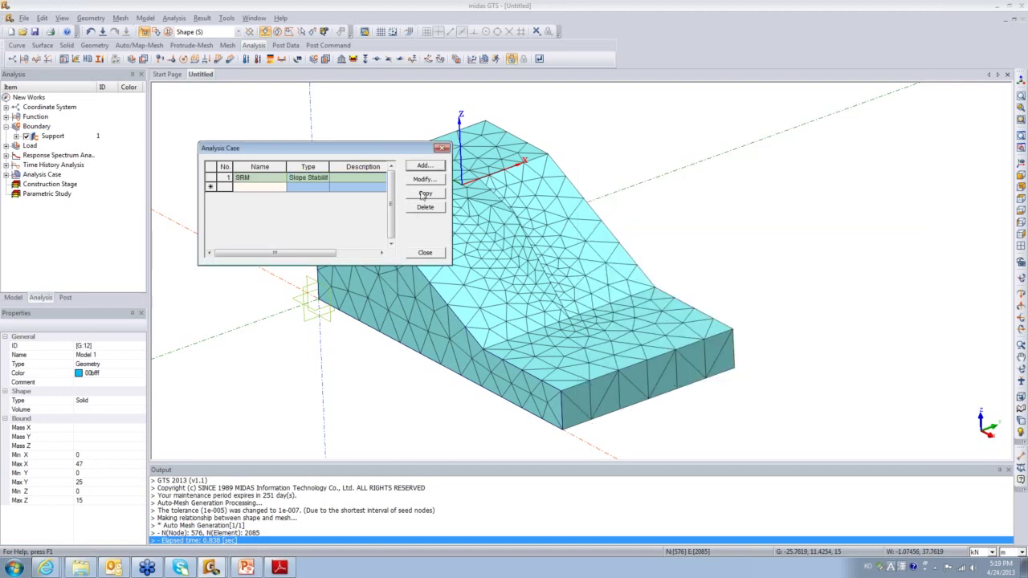
left_click(441, 148)
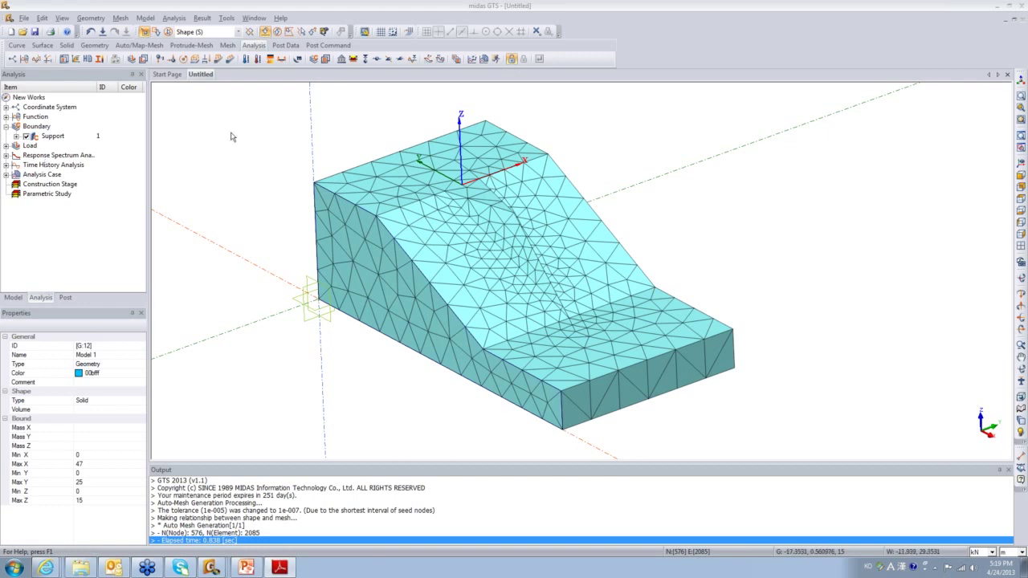
left_click(496, 59)
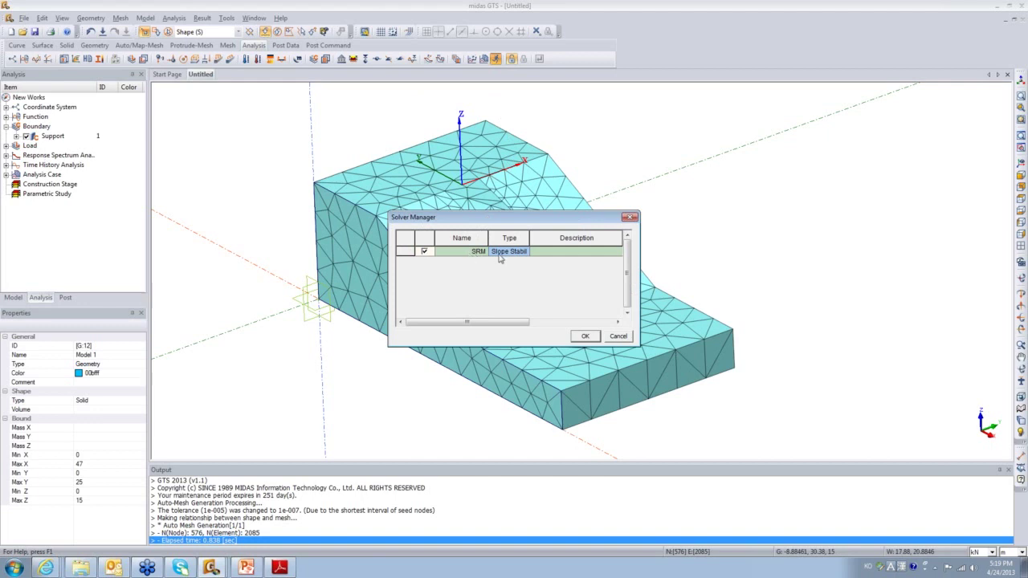
left_click(581, 338)
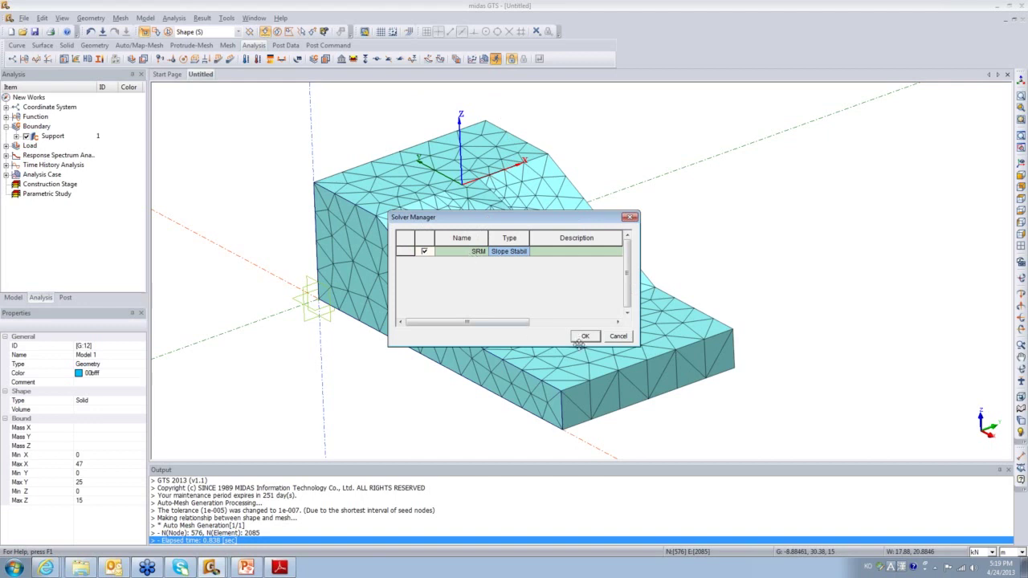
Dismiss the Solver Manager without running the analysis and bring up the solved GTS Basic Tutorial 11 model
left_click(623, 341)
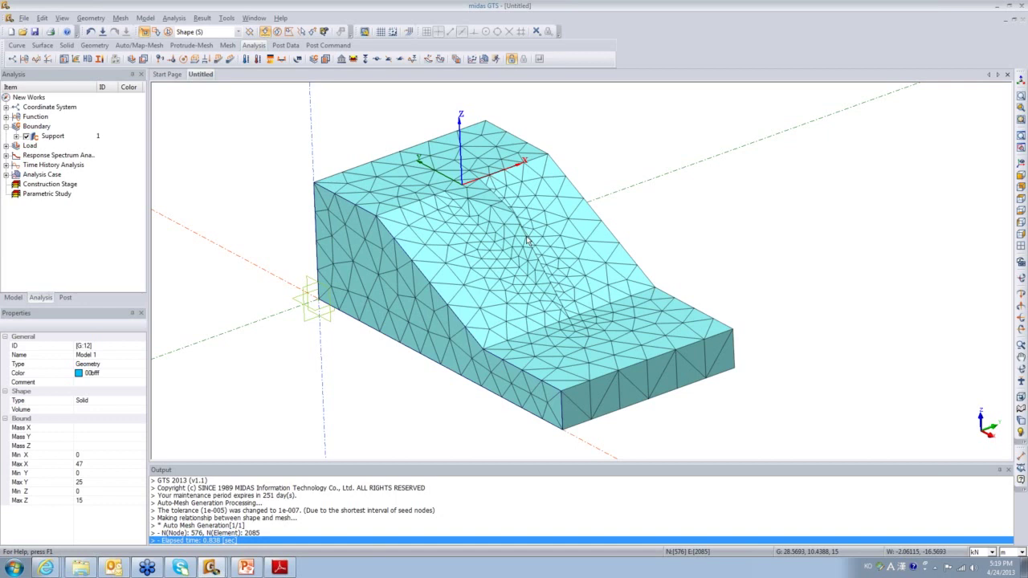
left_click(211, 568)
left_click(204, 543)
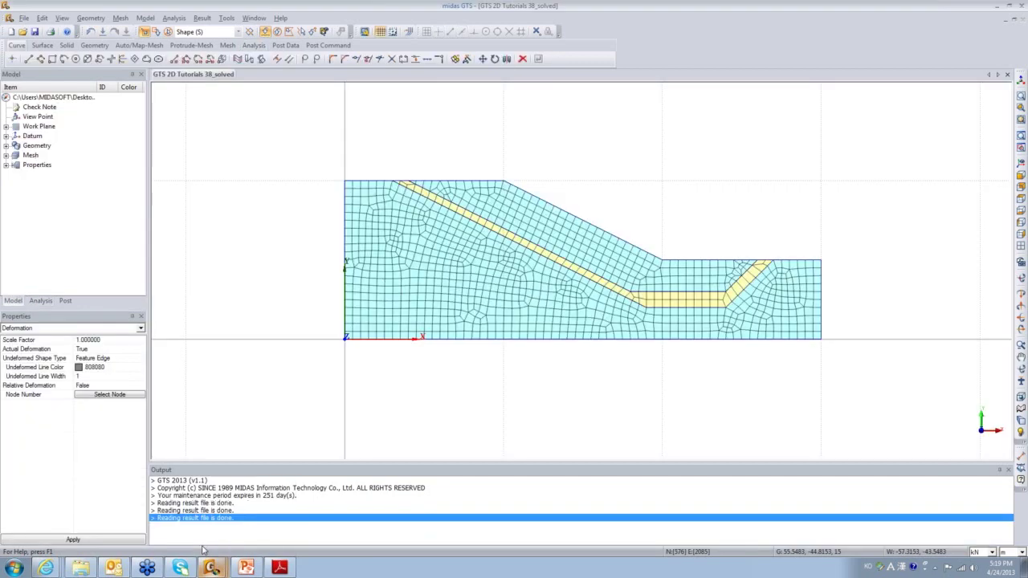
left_click(208, 568)
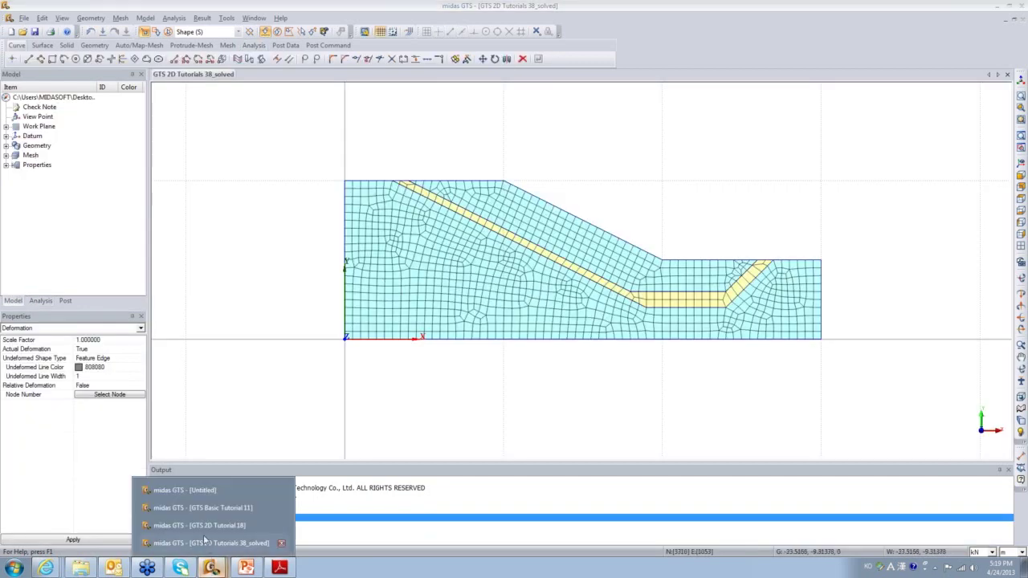
left_click(203, 530)
left_click(211, 568)
left_click(206, 515)
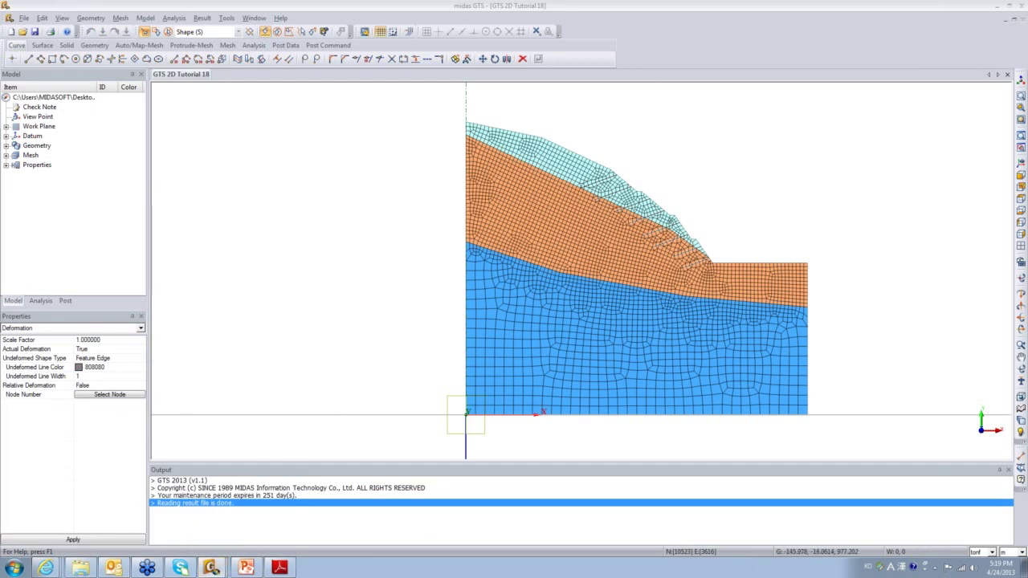
left_click_drag(398, 20, 448, 17)
left_click_drag(531, 472, 1027, 556)
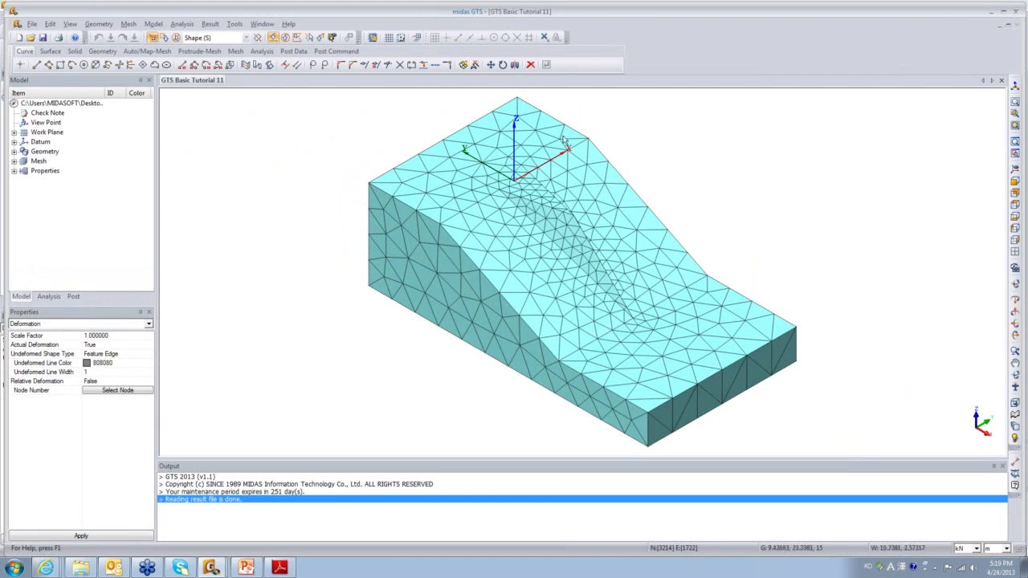
Open the post-processing results of the SSRM analysis and check its factor of safety
left_click(50, 298)
left_click(73, 296)
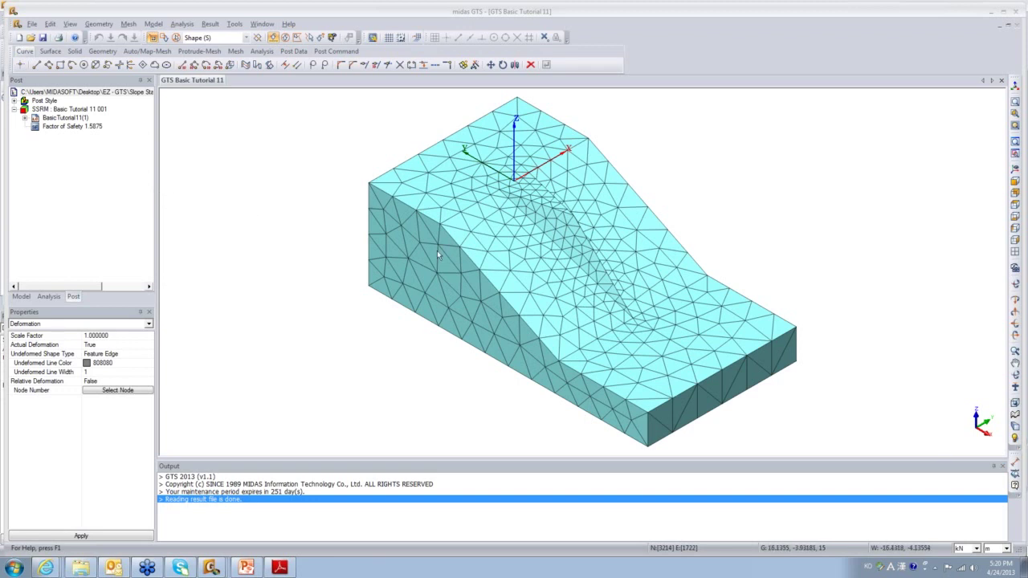
left_click(62, 129)
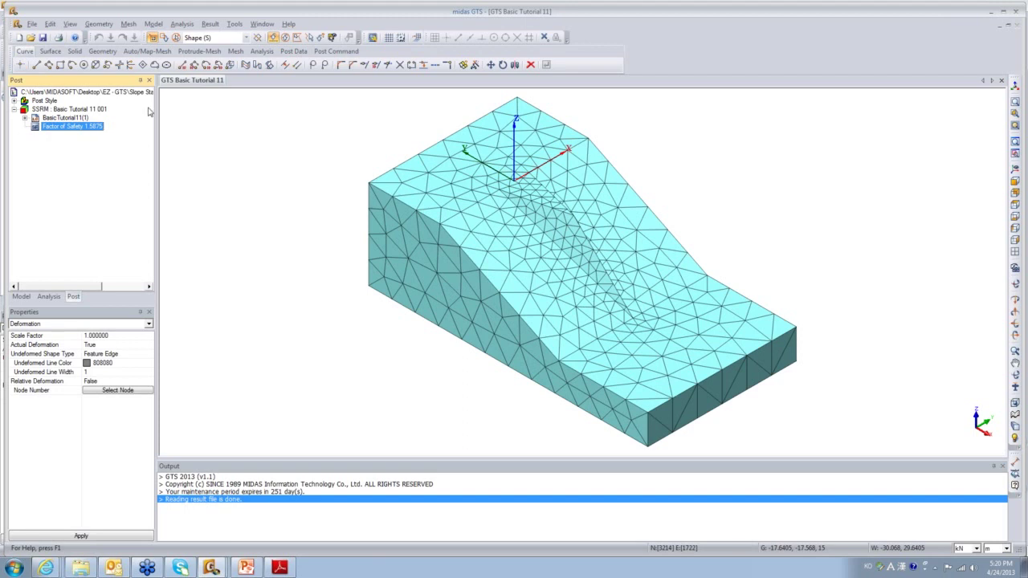
Plot the HO-Soil EXX contour from the 3D element strains of BasicTutorial11(1)
left_click(25, 118)
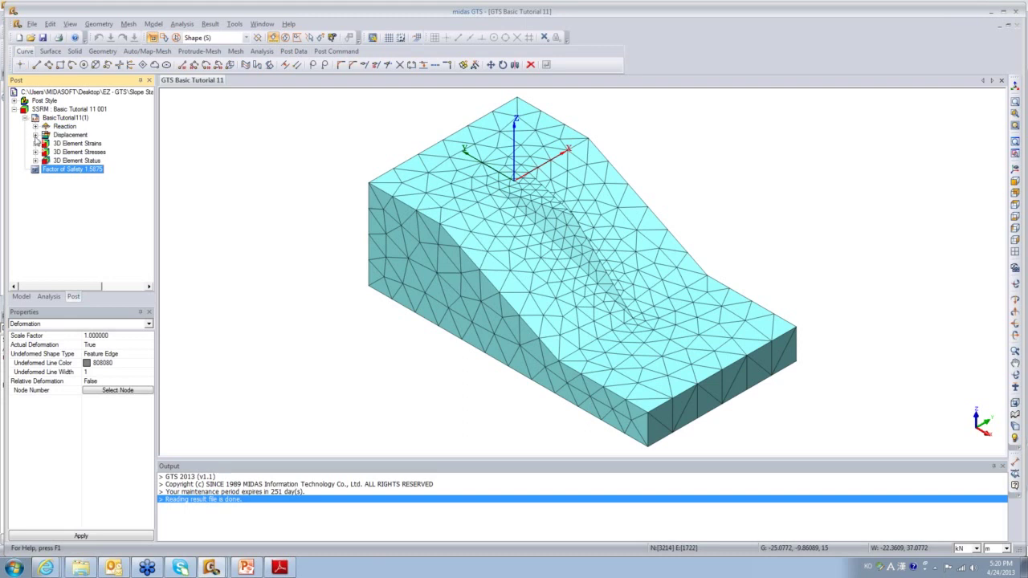
left_click(35, 144)
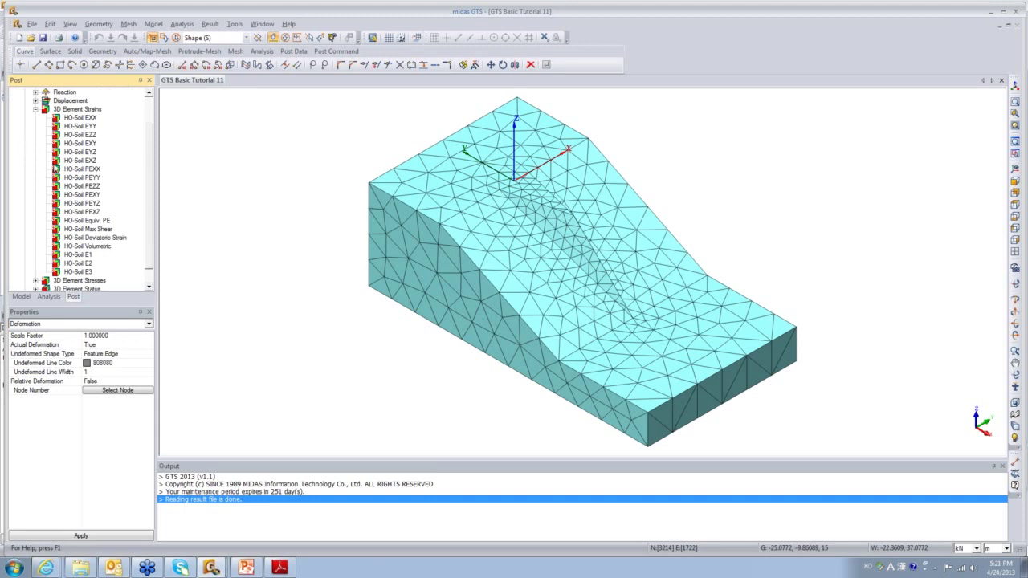
double_click(81, 118)
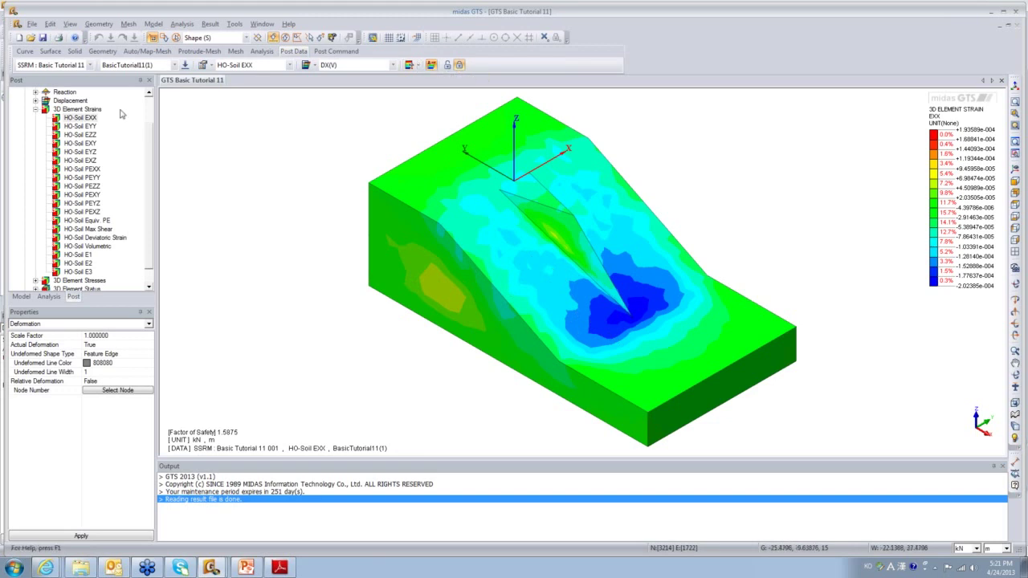
Compare the EYY, EZZ, EXY and EYZ strain contours on the slope and return to the HO-Soil EYY plot
left_click(81, 126)
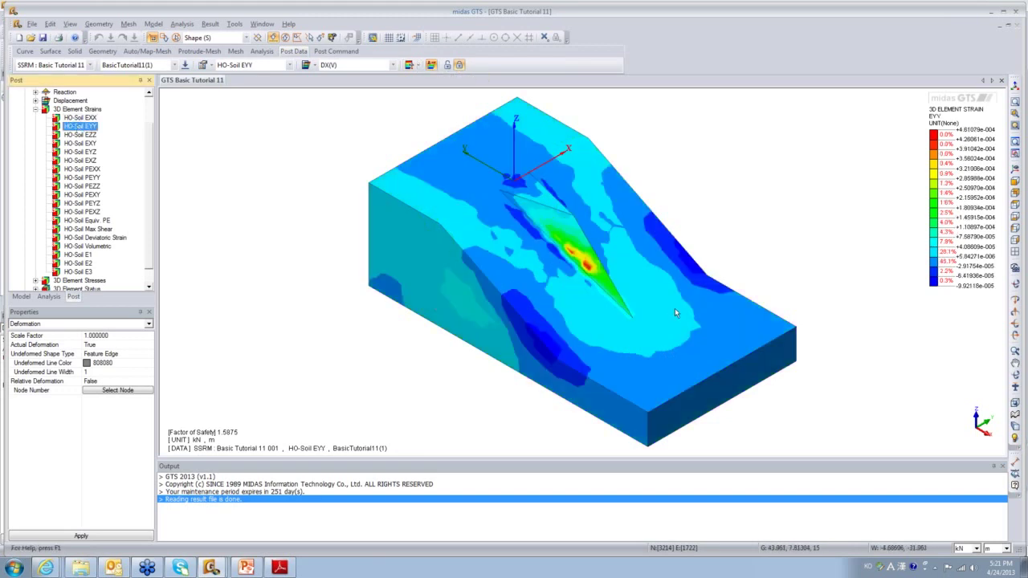
middle_click_drag(661, 327, 450, 368)
left_click(80, 134)
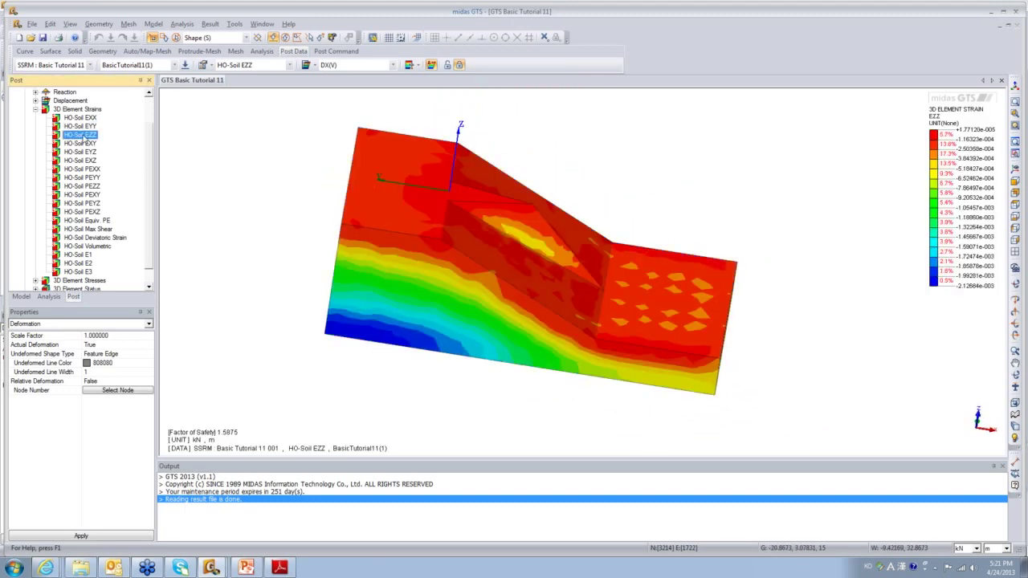
left_click(80, 143)
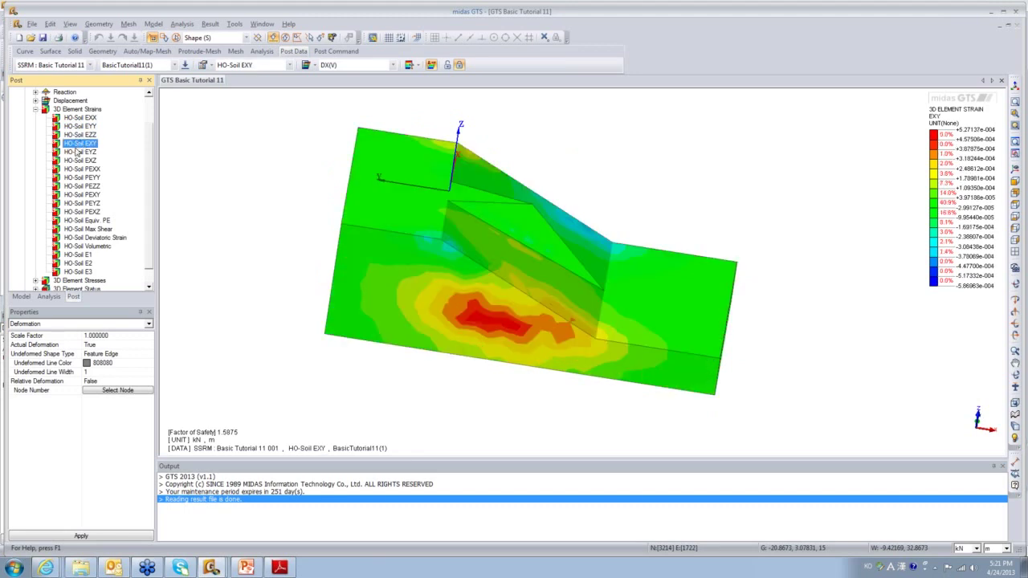
left_click(77, 160)
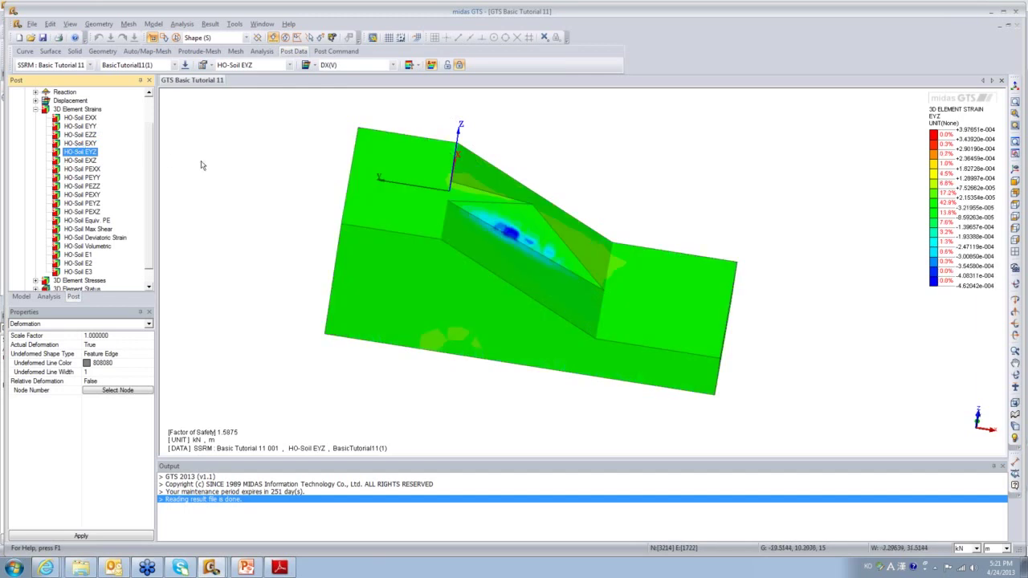
left_click(78, 127)
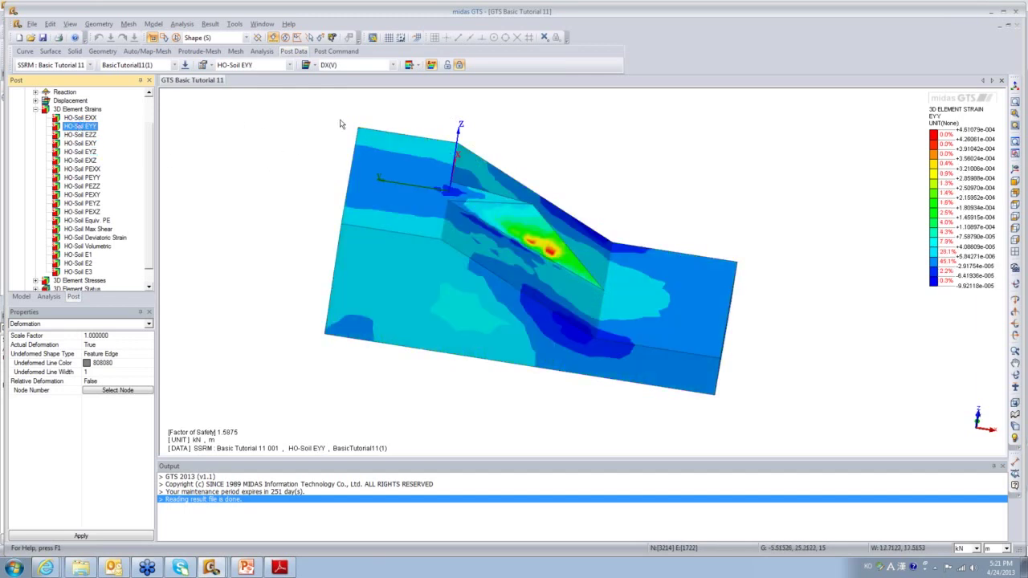
Show the mesh edges on the EYY strain contour and switch its fill from band to gradient
left_click(331, 53)
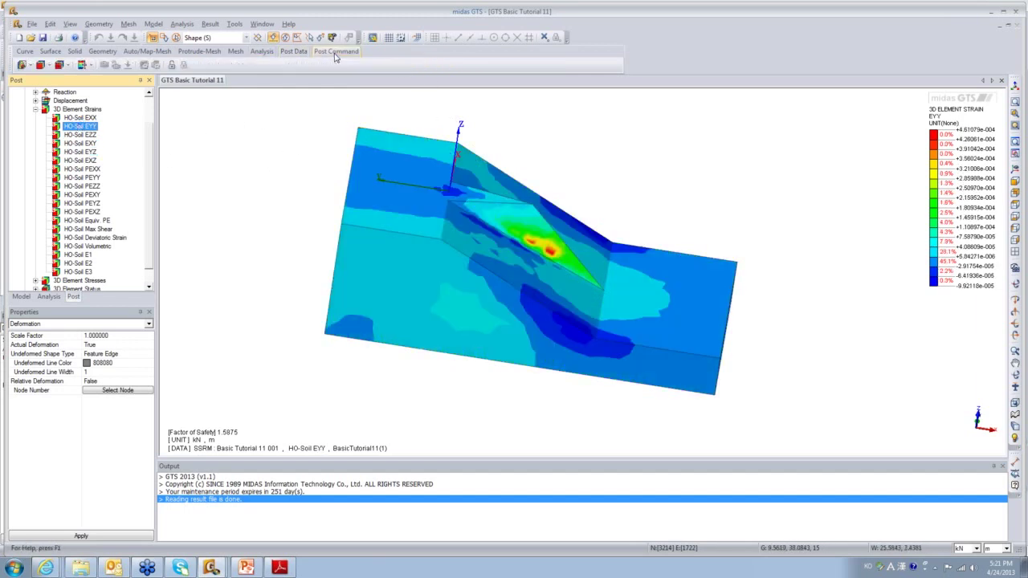
left_click(68, 67)
left_click(88, 86)
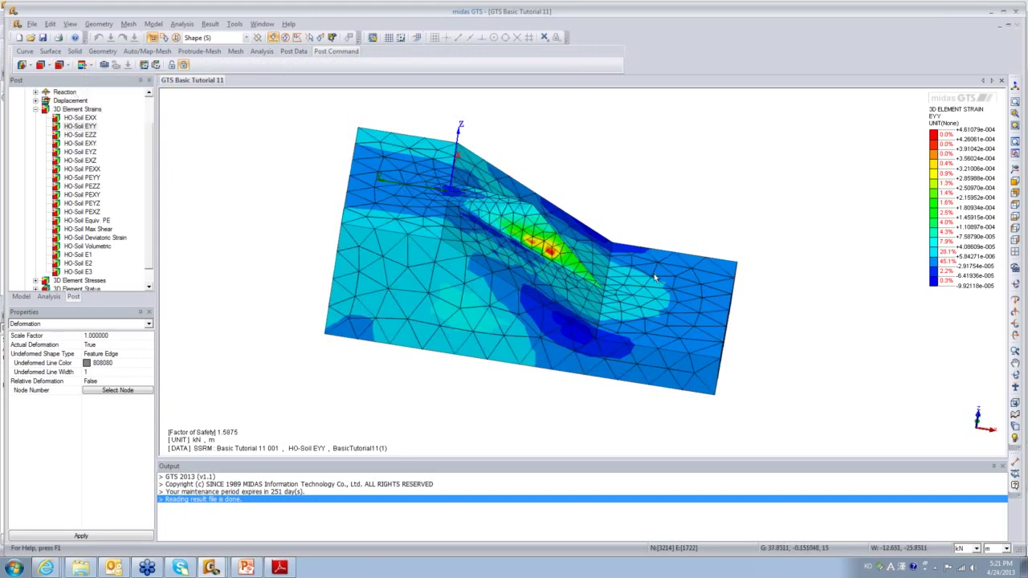
left_click(45, 66)
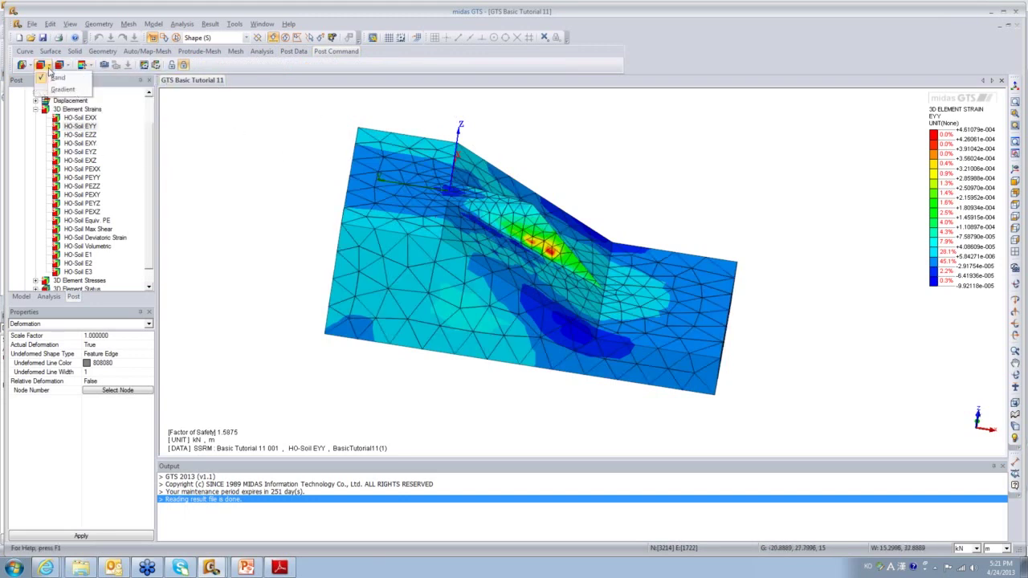
left_click(50, 90)
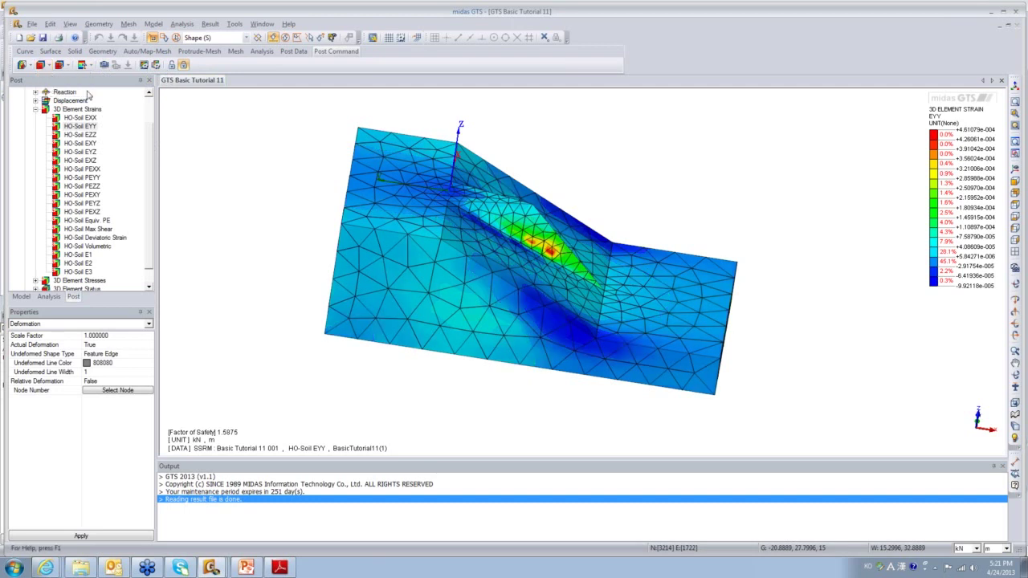
Try the Slice Plane and Iso Surface displays of the EYY strain and restore the original contour display
left_click(26, 66)
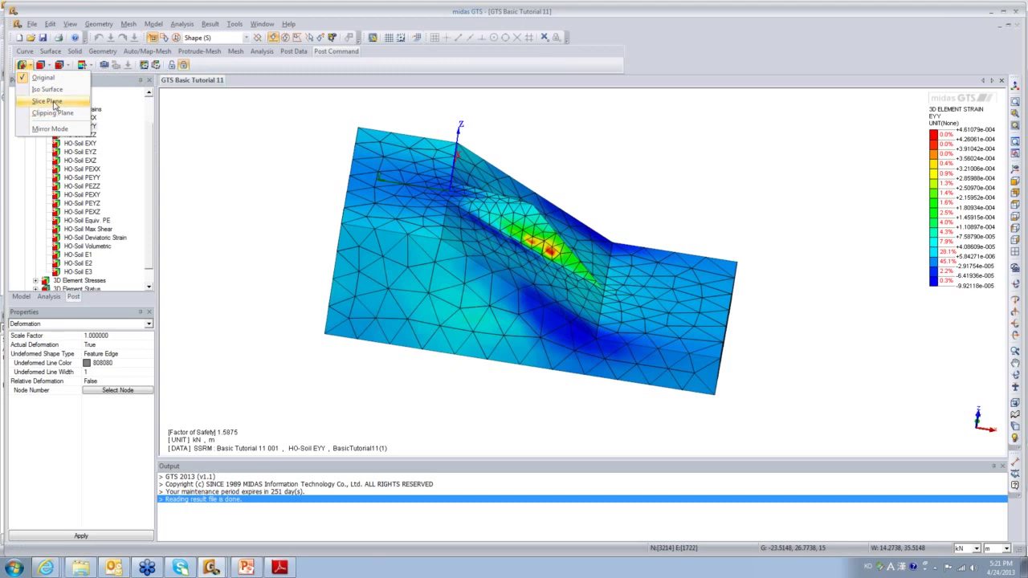
left_click(50, 101)
left_click(22, 65)
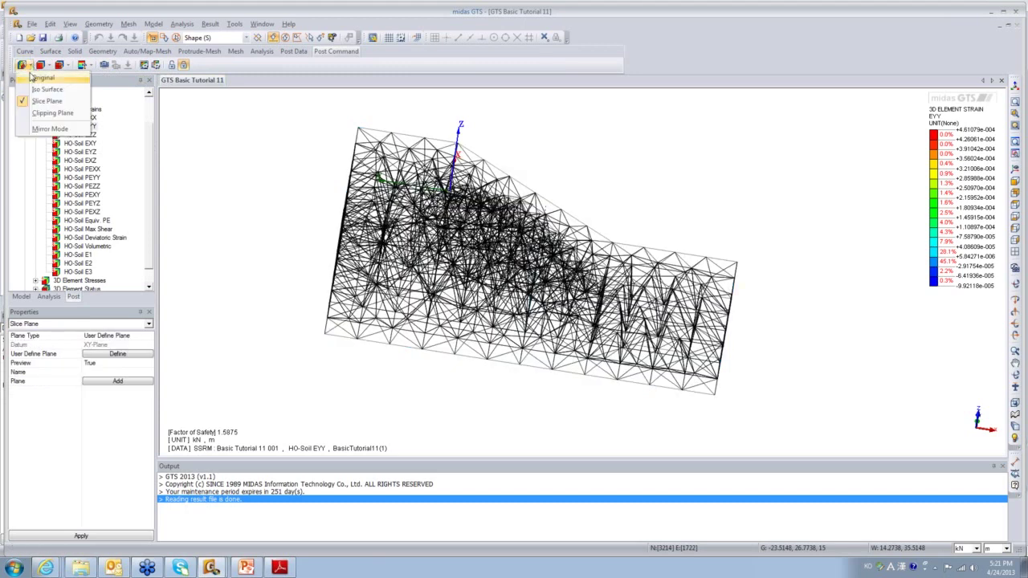
left_click(38, 90)
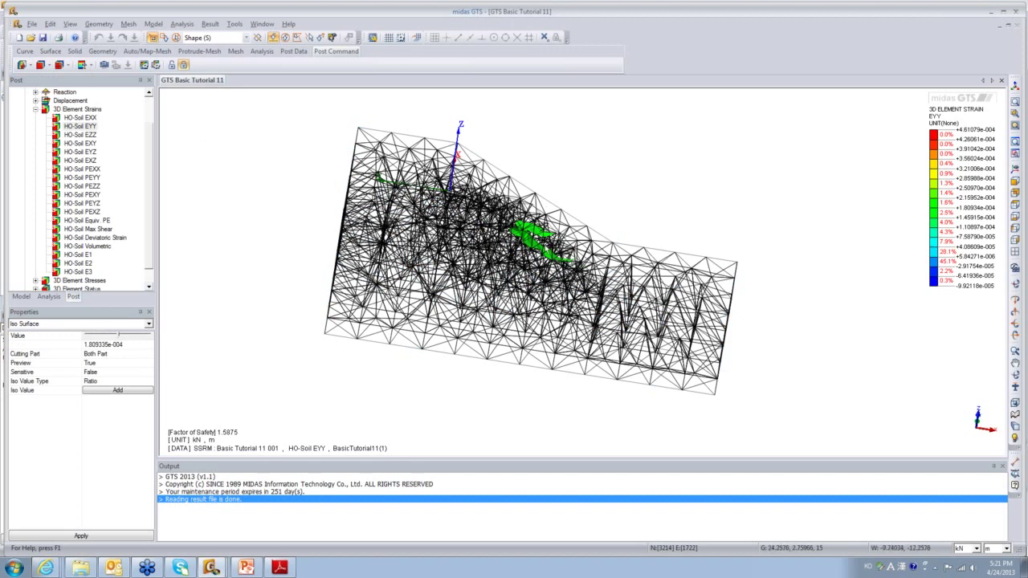
middle_click_drag(386, 241, 531, 247)
scroll(532, 246, "up", 3)
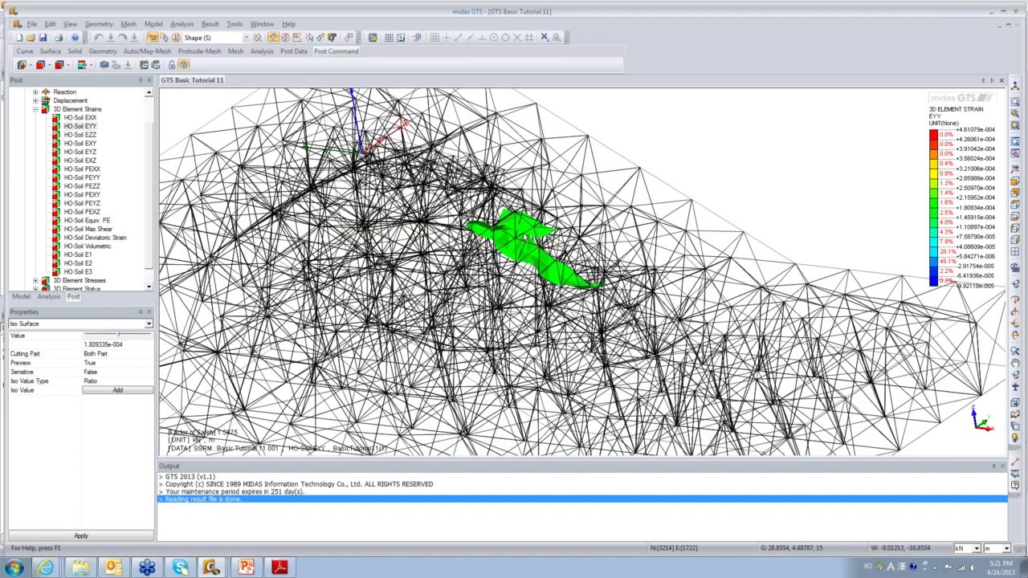
left_click(22, 65)
left_click(34, 82)
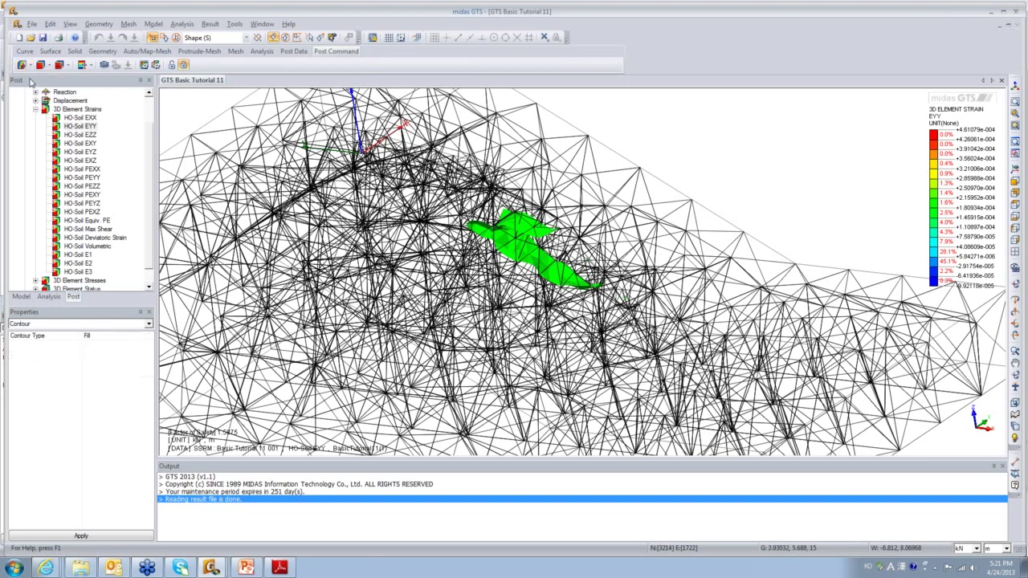
middle_click_drag(346, 192, 430, 195)
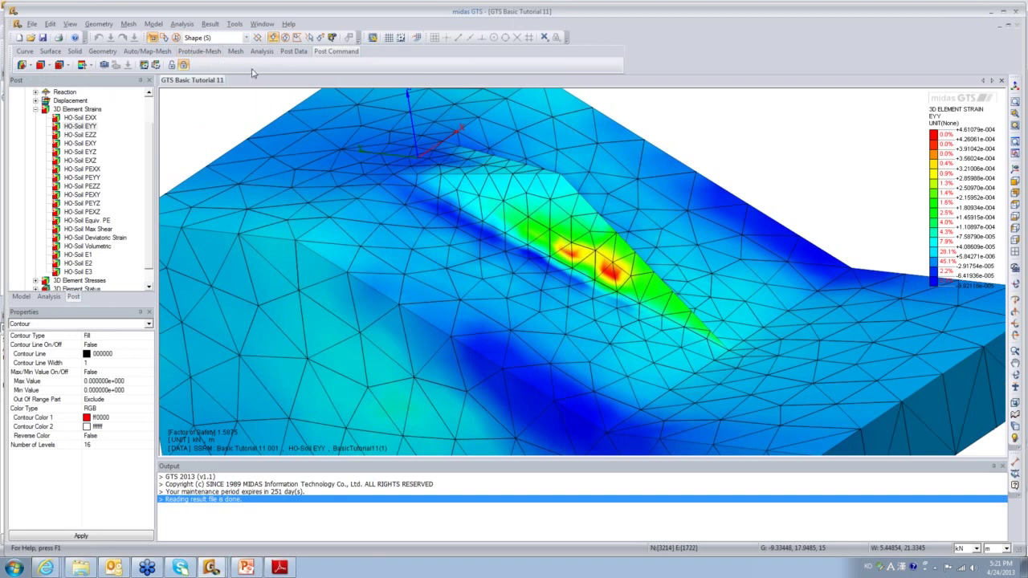
Display the EYY strain plot as Deformed+Undeformed and try the other deformation display modes
left_click(294, 52)
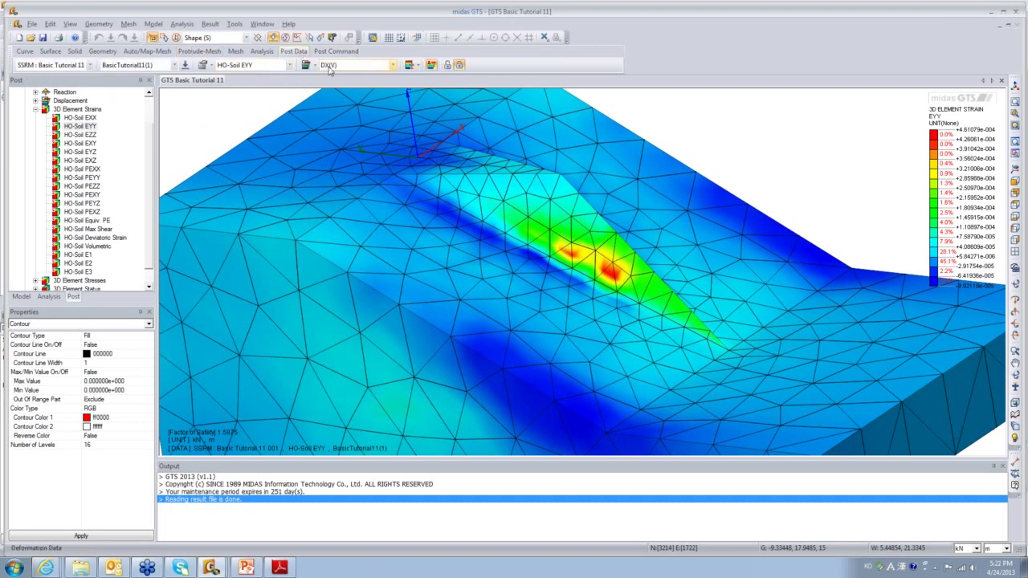
left_click(316, 67)
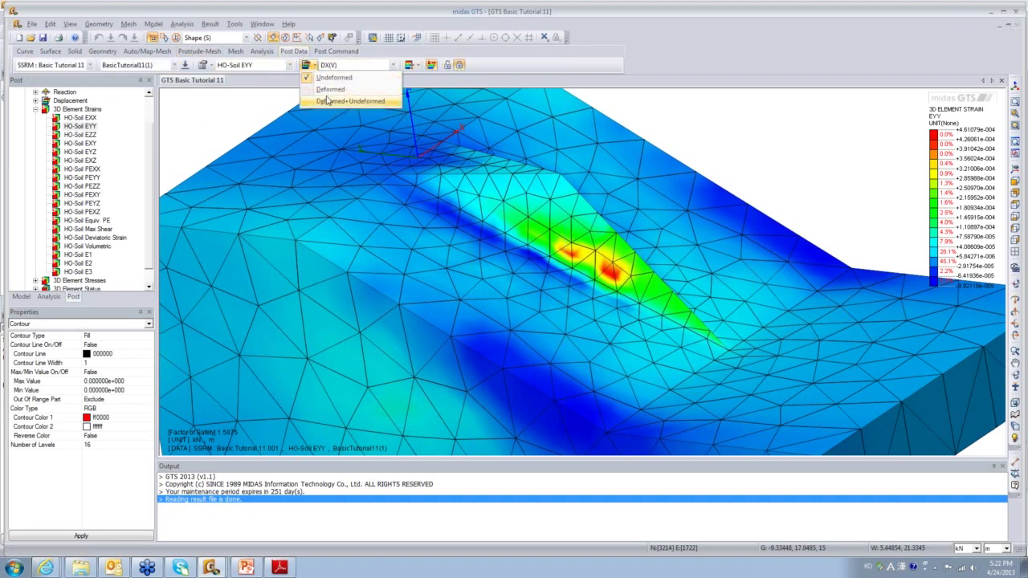
left_click(326, 101)
scroll(482, 216, "down", 3)
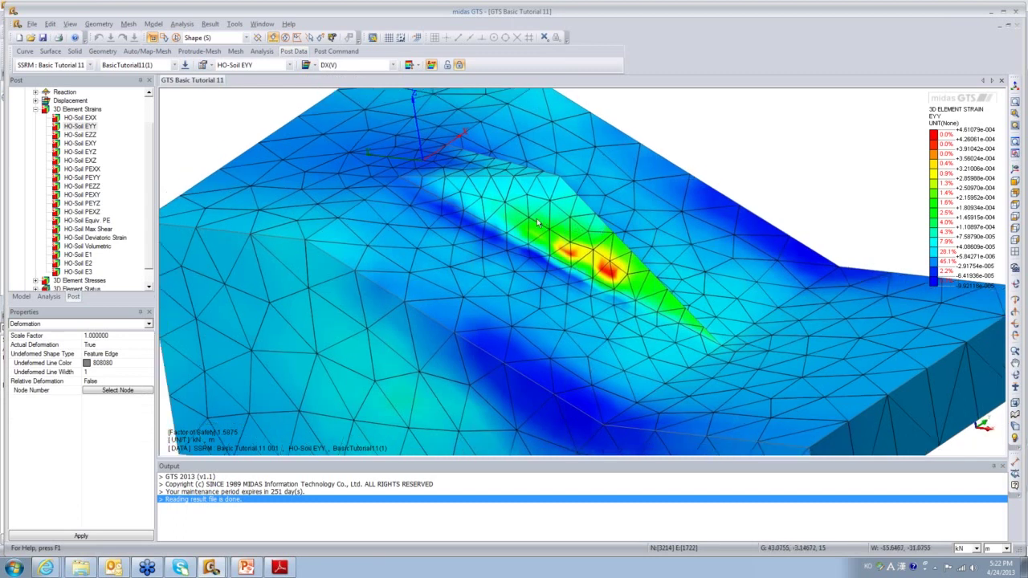
left_click(312, 65)
left_click(322, 90)
left_click(311, 65)
left_click(318, 78)
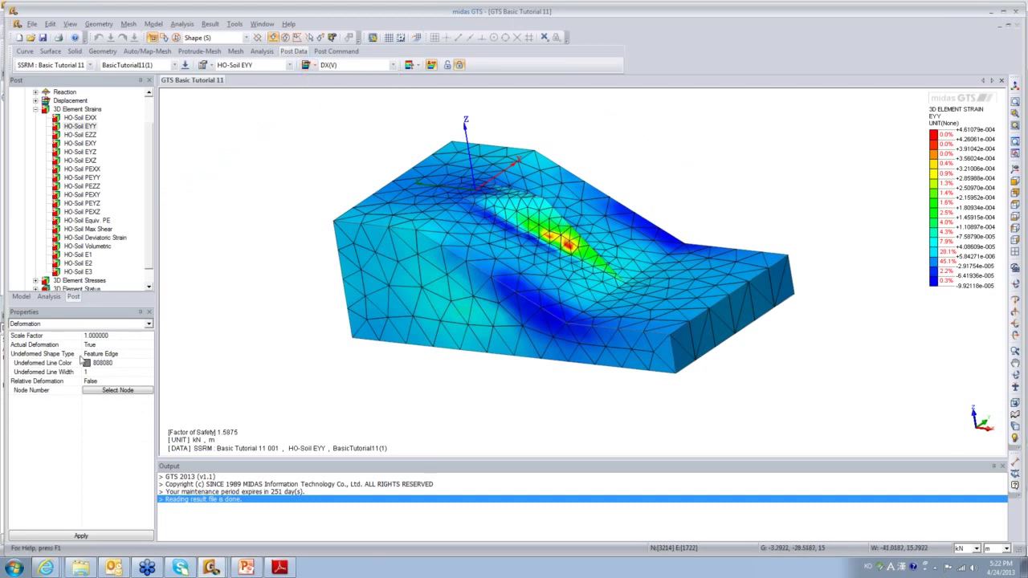
Set the deformation scale factor to 10 and apply it to the EYY plot
left_click(117, 338)
left_click(117, 337)
double_click(118, 338)
type("10")
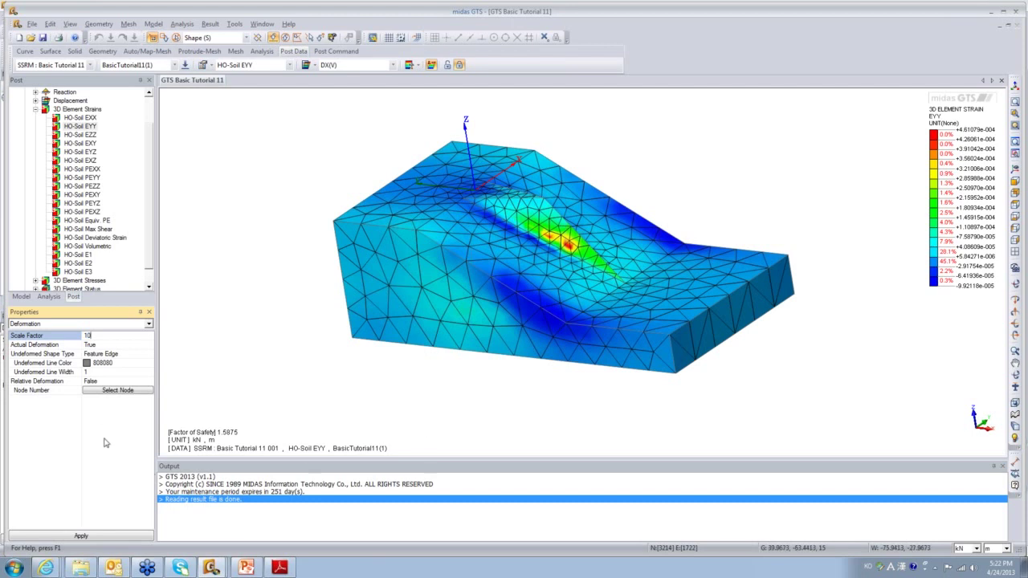
left_click(74, 536)
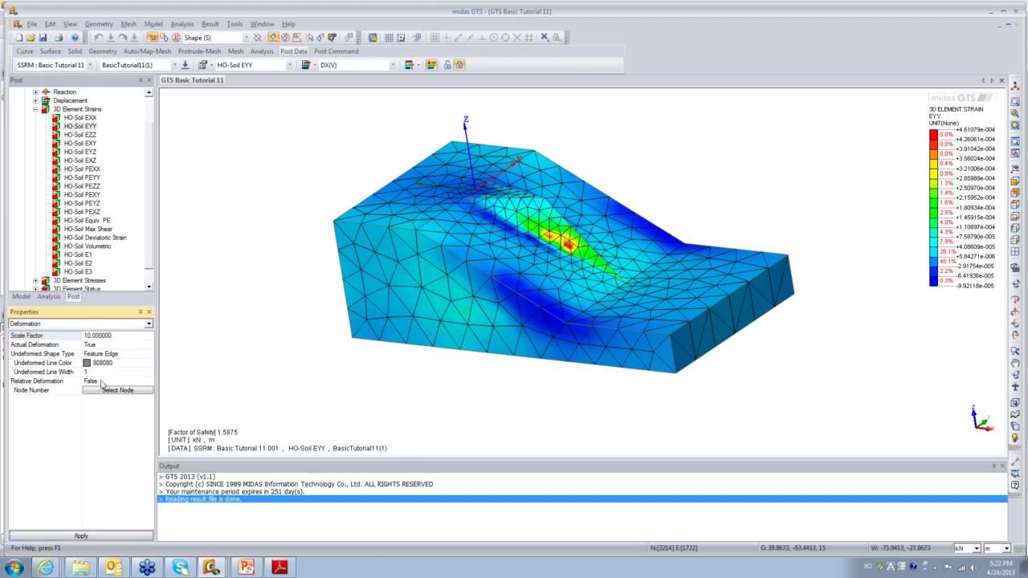
Set the deformation scale factor to 1000, apply it and inspect the deformed slope from several angles
left_click(104, 335)
left_click(107, 334)
type("1")
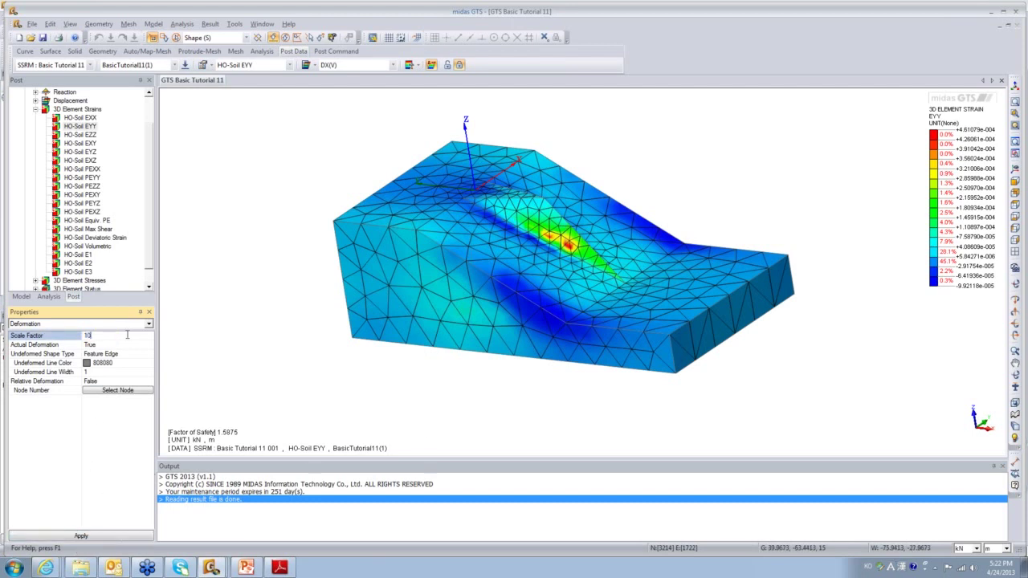
left_click(84, 536)
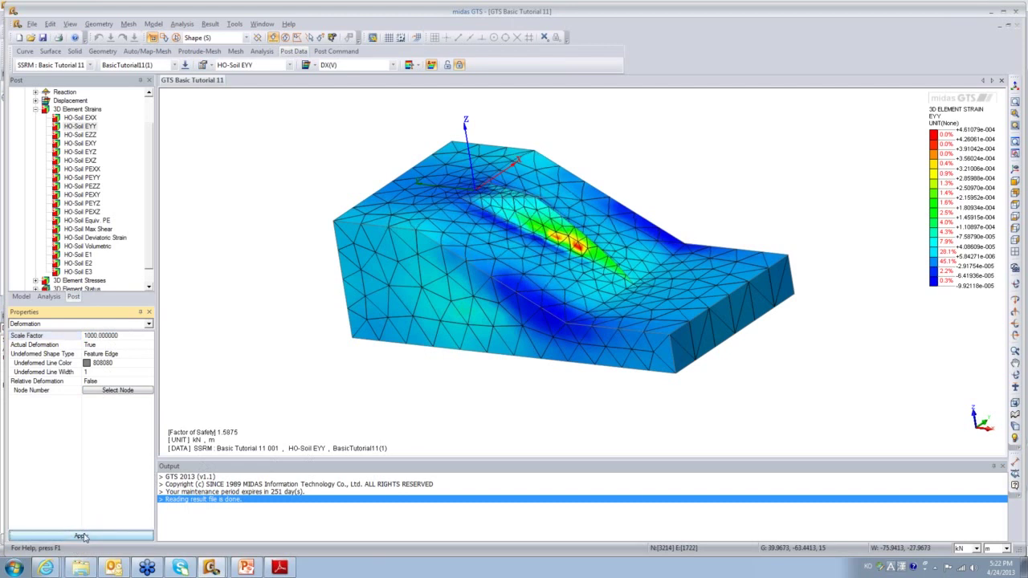
middle_click_drag(481, 338, 634, 317)
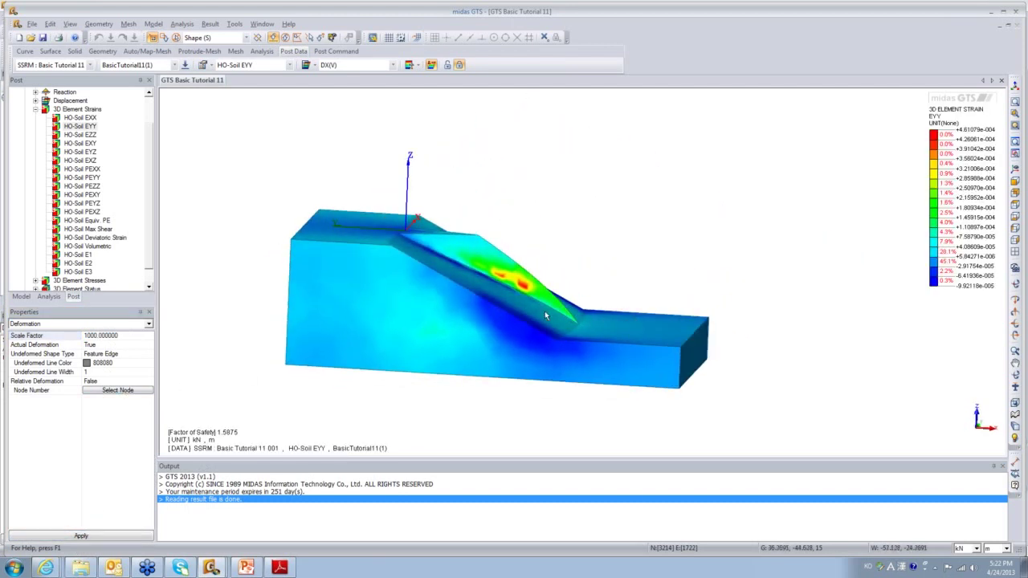
middle_click_drag(536, 325, 464, 351)
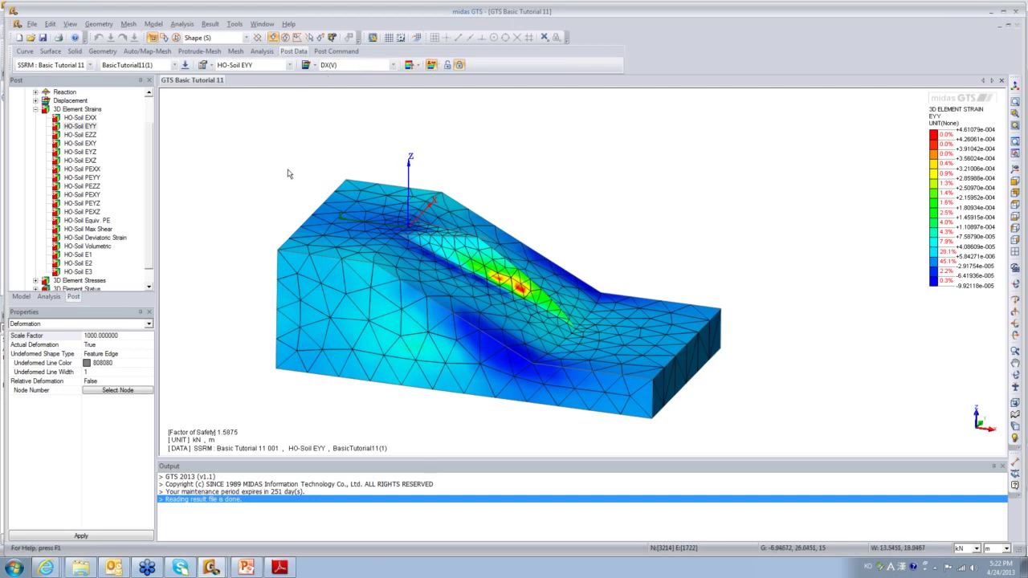
Collapse the 3D element strain results and set the EYY strain plot's edge display to No Edge
left_click(35, 108)
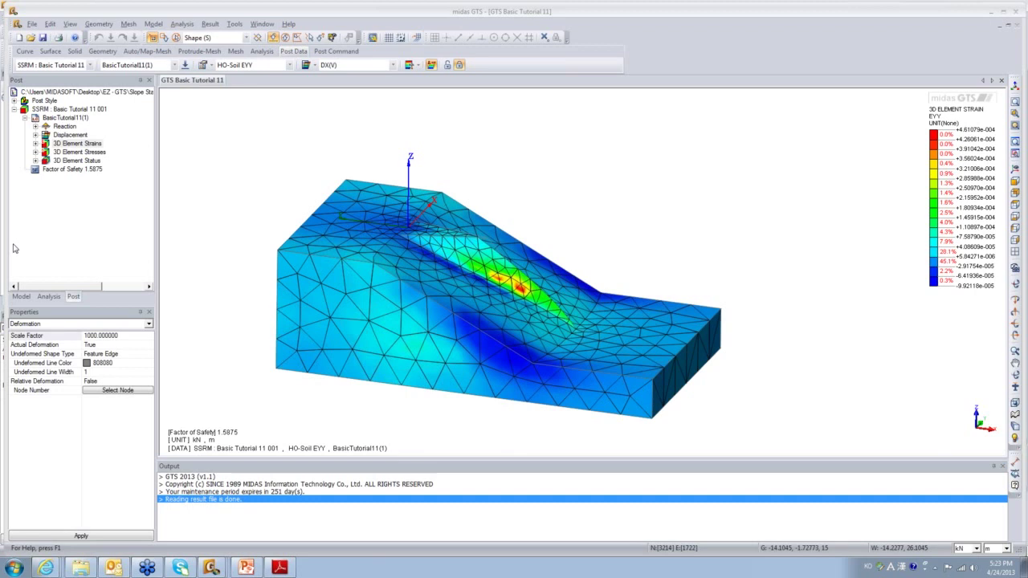
left_click(336, 52)
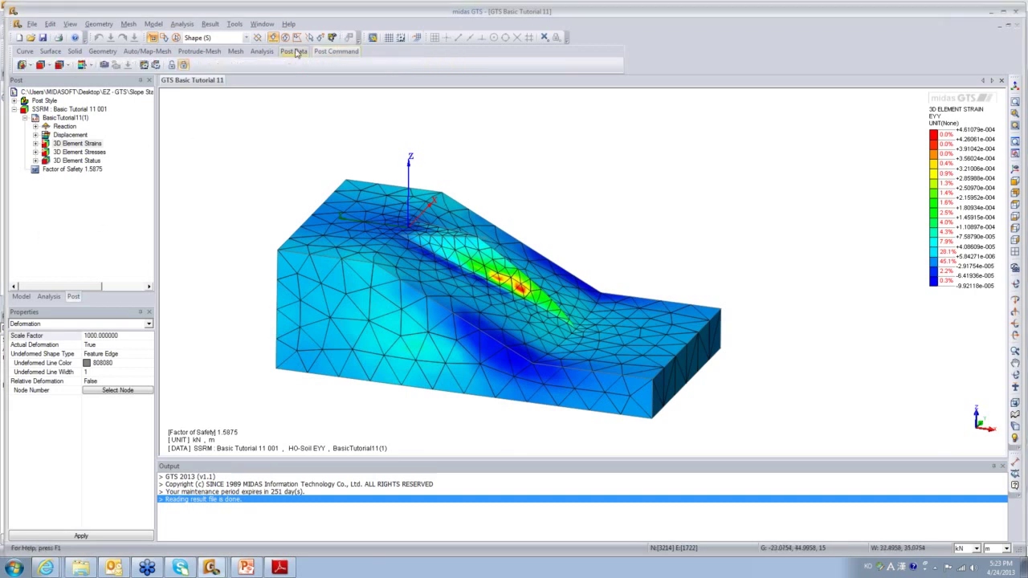
left_click(65, 65)
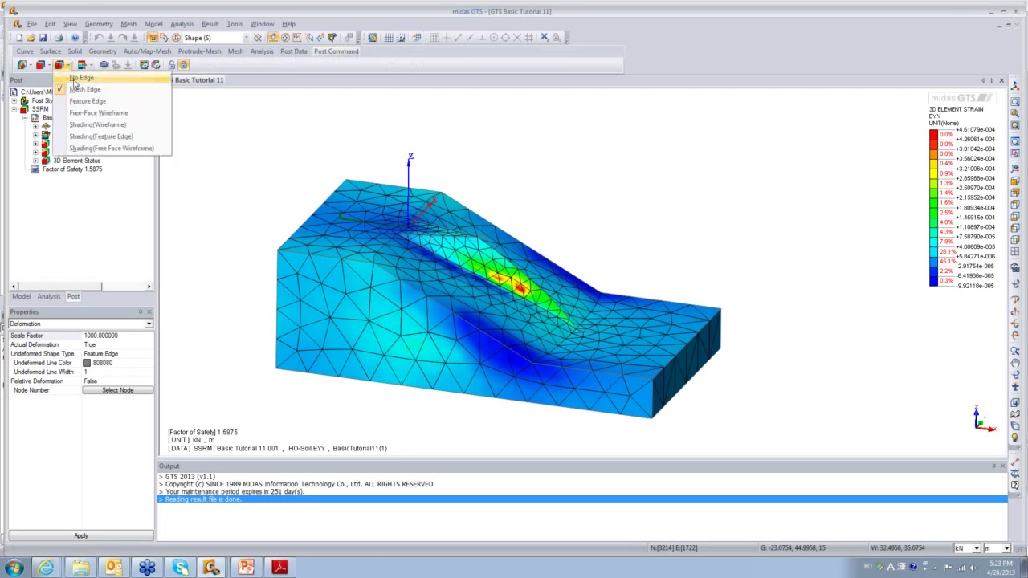
left_click(80, 78)
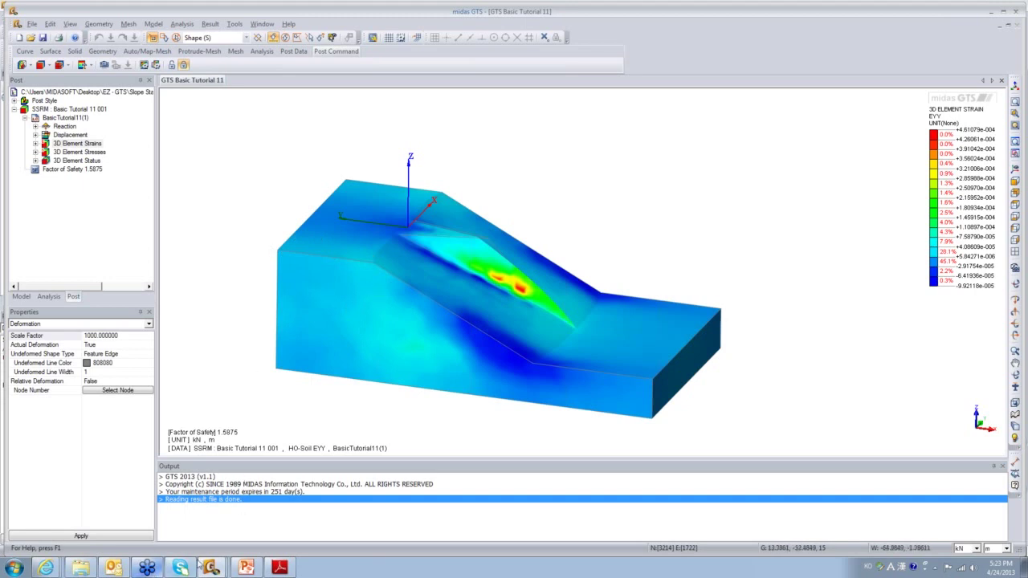
Switch to the GTS window with the Untitled model and delete its Practice 1 mesh set
mouse_move(212, 569)
left_click(185, 490)
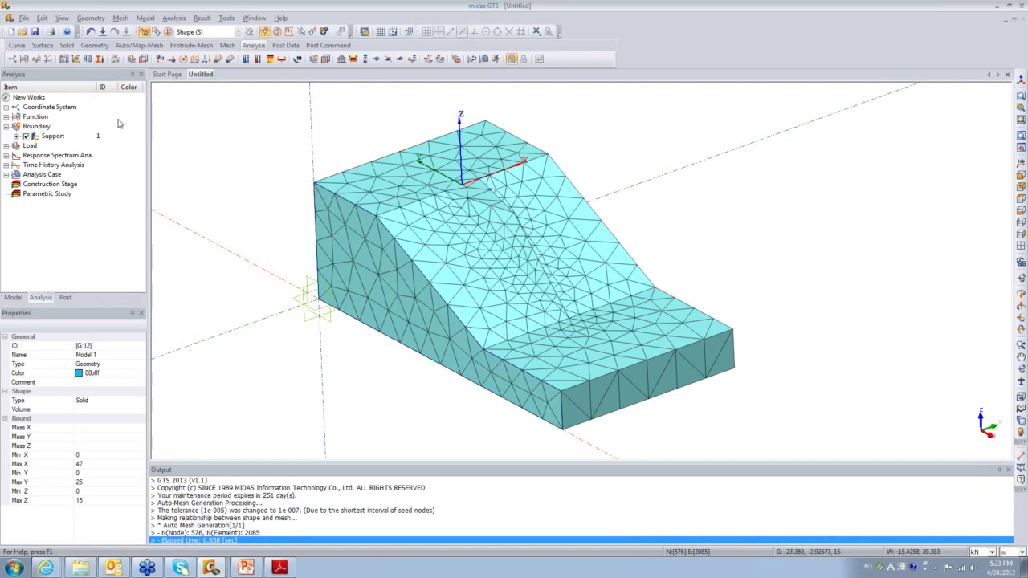
left_click(13, 297)
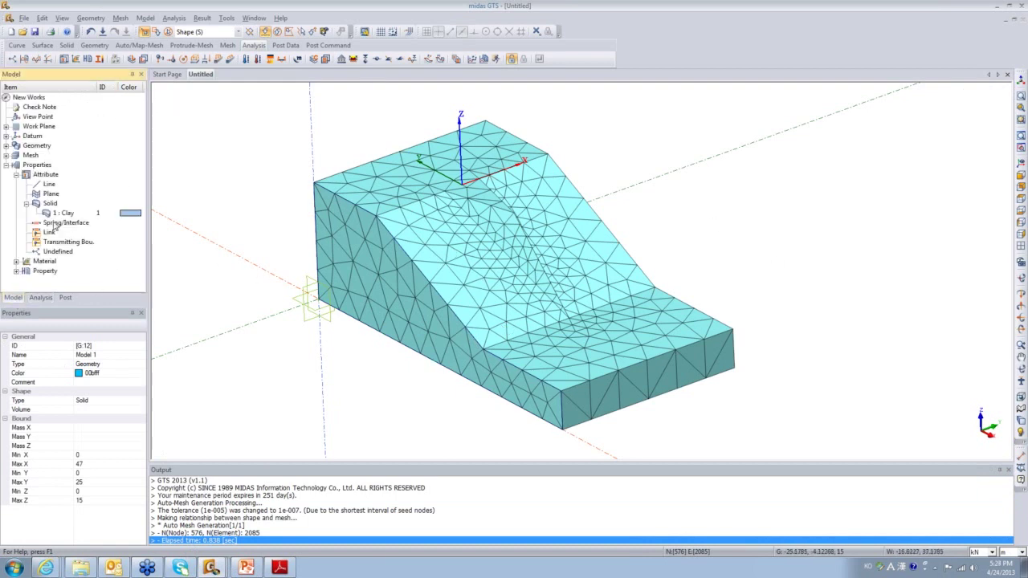
left_click(16, 175)
left_click(7, 165)
left_click(6, 155)
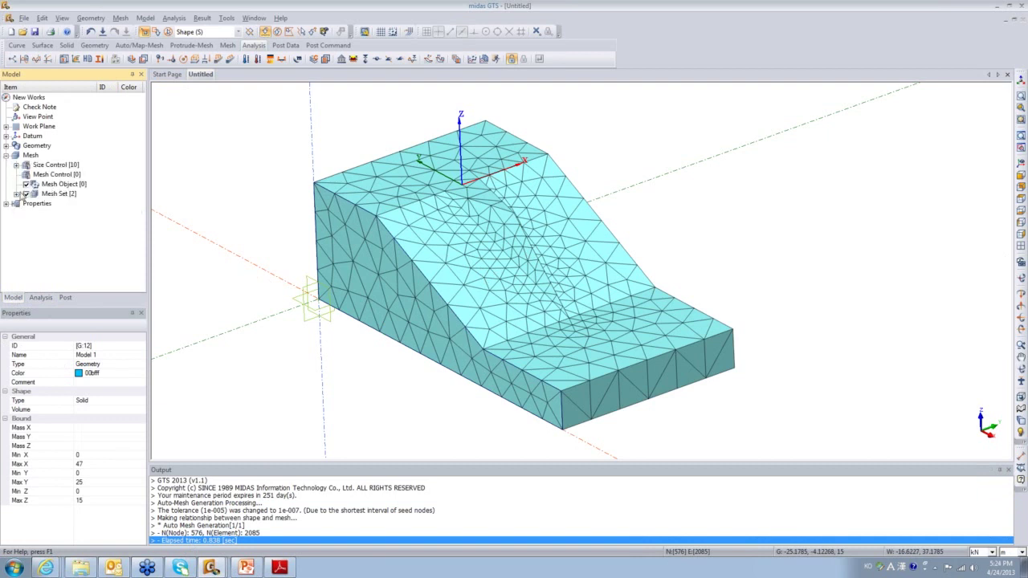
left_click(16, 194)
left_click(53, 214)
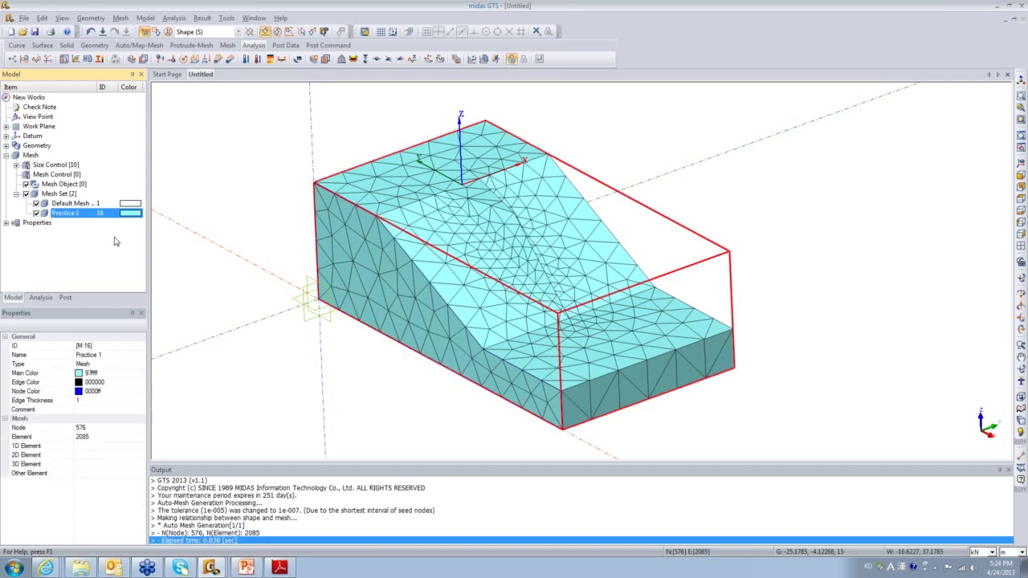
key("Delete")
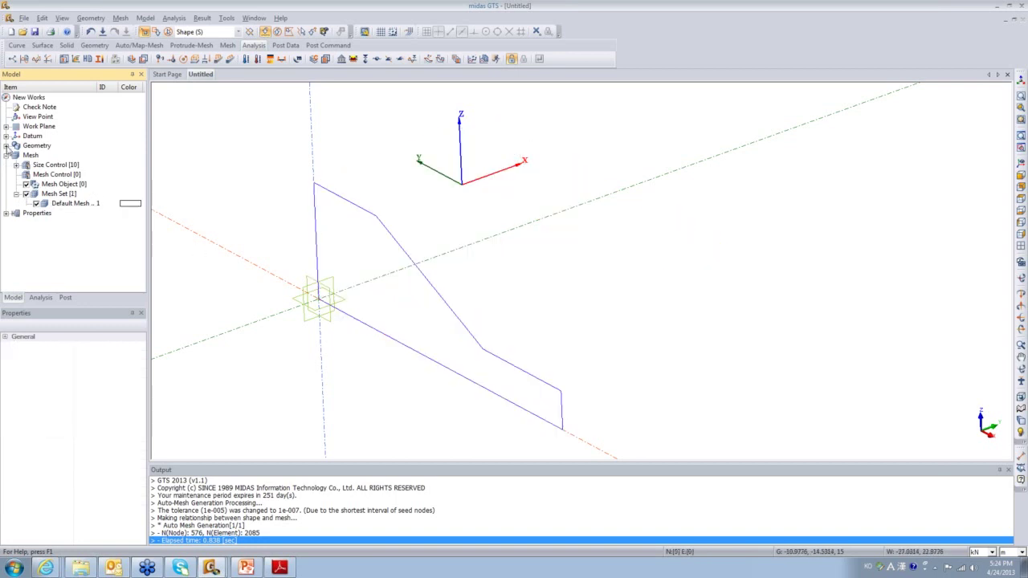
Show the solid geometry of Model 1 and hide the polyline outlining its front face
left_click(6, 145)
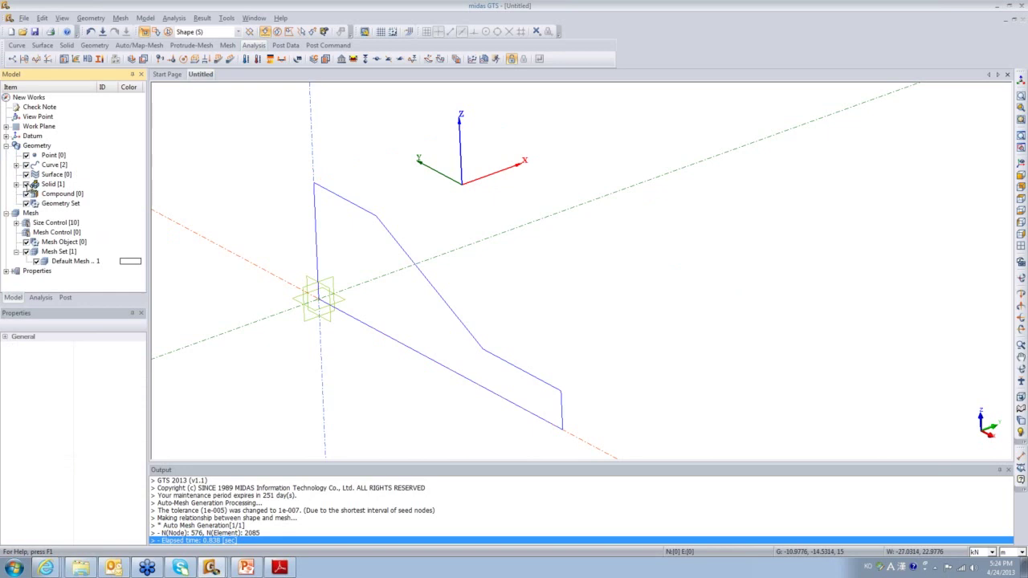
left_click(26, 184)
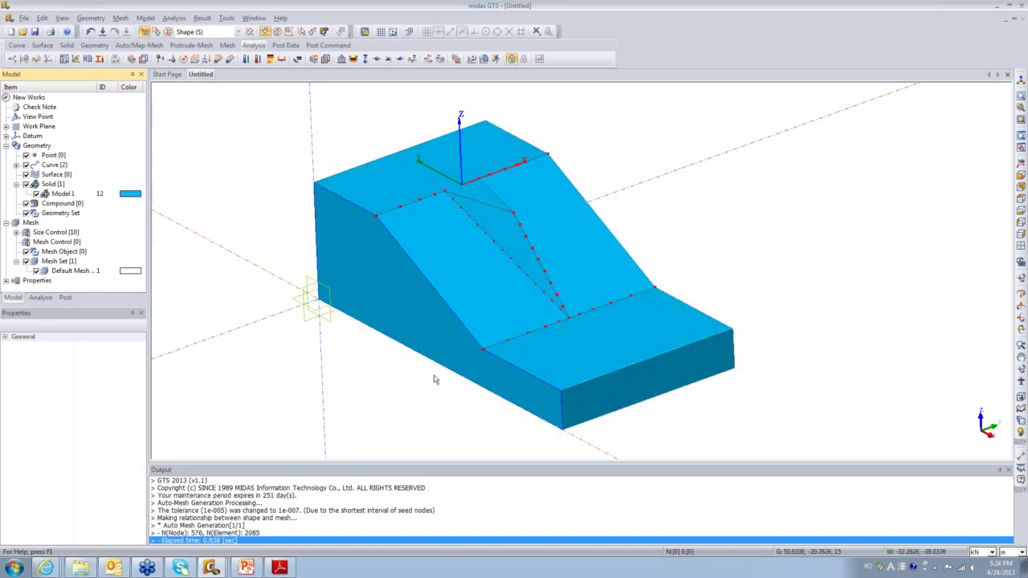
middle_click_drag(399, 394, 433, 389)
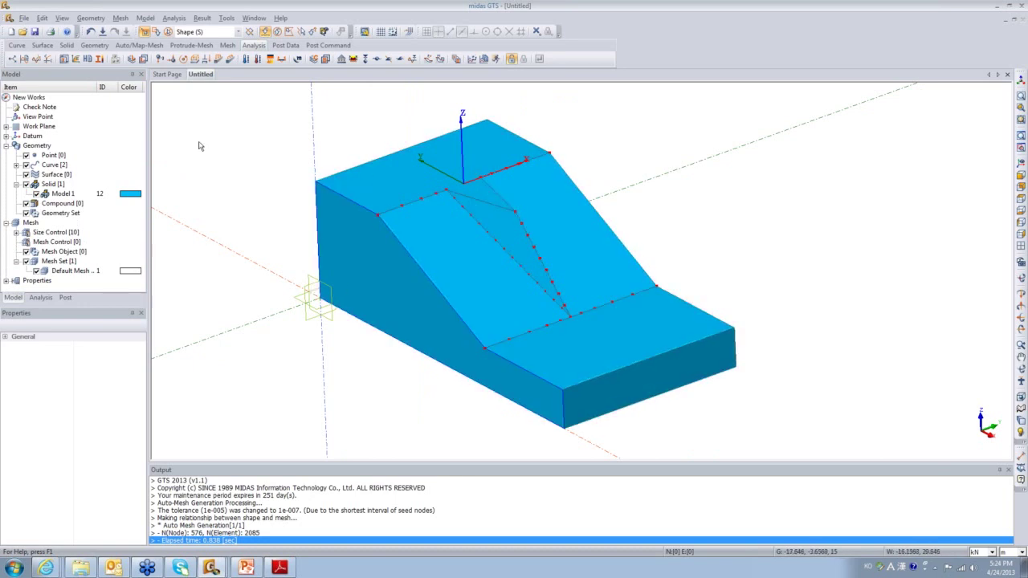
right_click(339, 193)
left_click(357, 222)
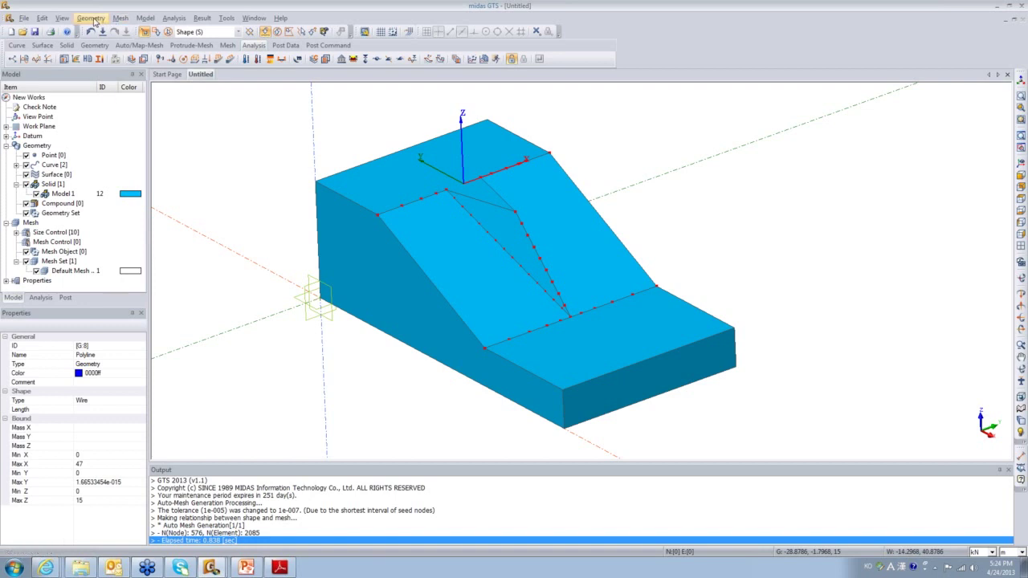
left_click(47, 45)
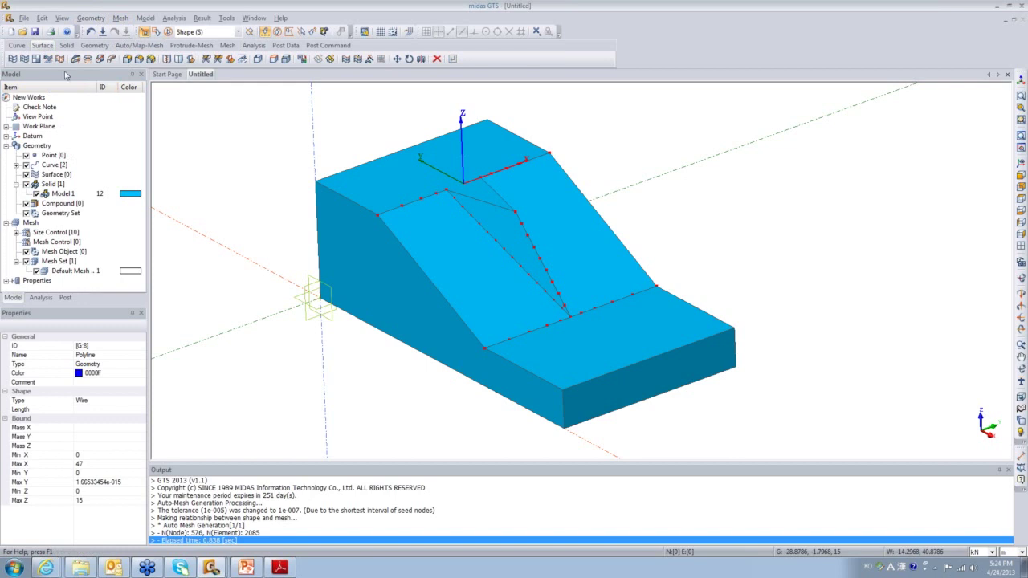
left_click(17, 46)
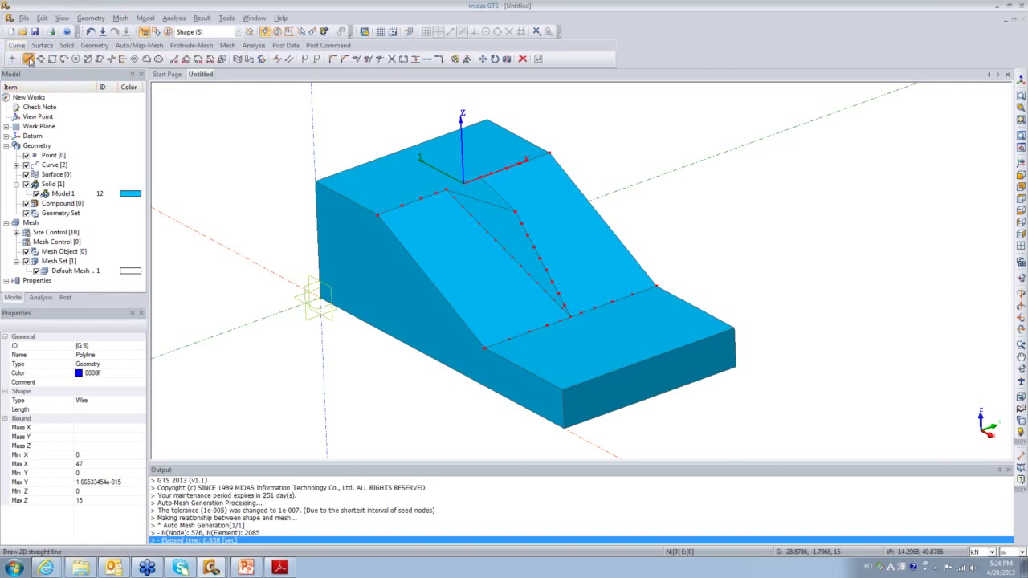
left_click(28, 59)
left_click(559, 389)
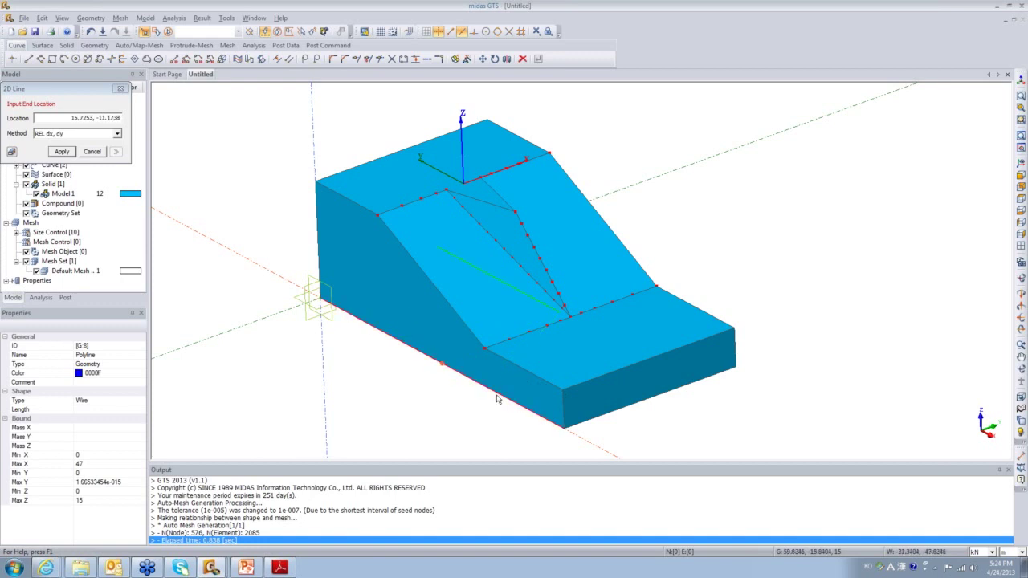
key("Escape")
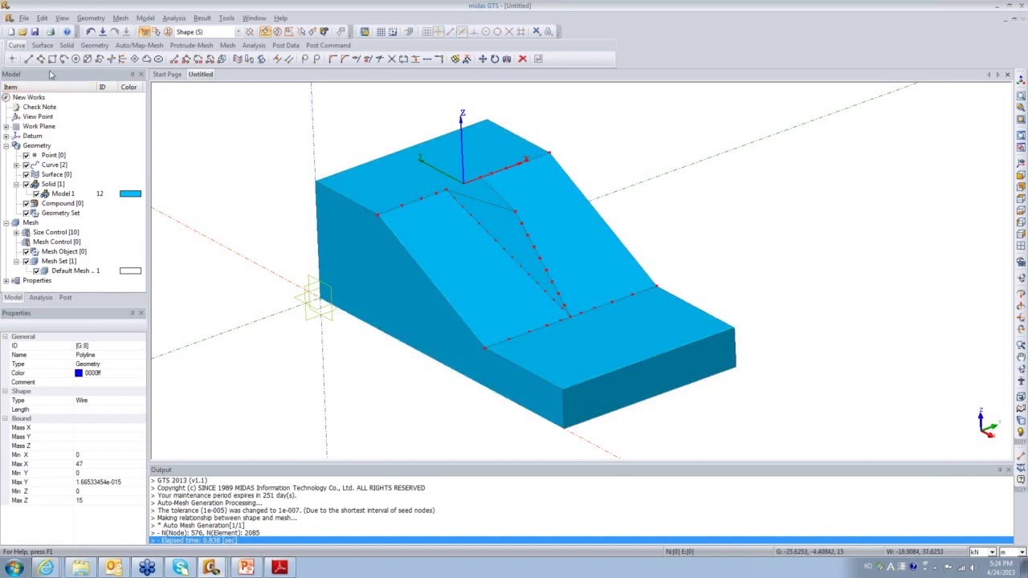
left_click(174, 60)
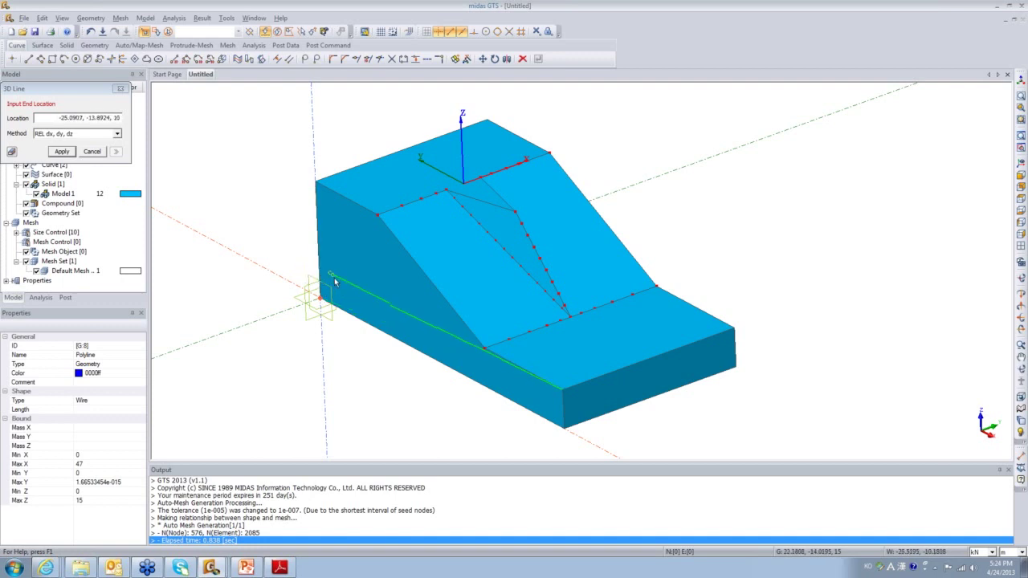
key("Escape")
mouse_move(443, 427)
middle_mouse_down("ctrl")
mouse_move(568, 281)
mouse_move(569, 424)
mouse_move(690, 404)
mouse_move(814, 420)
middle_mouse_up("ctrl")
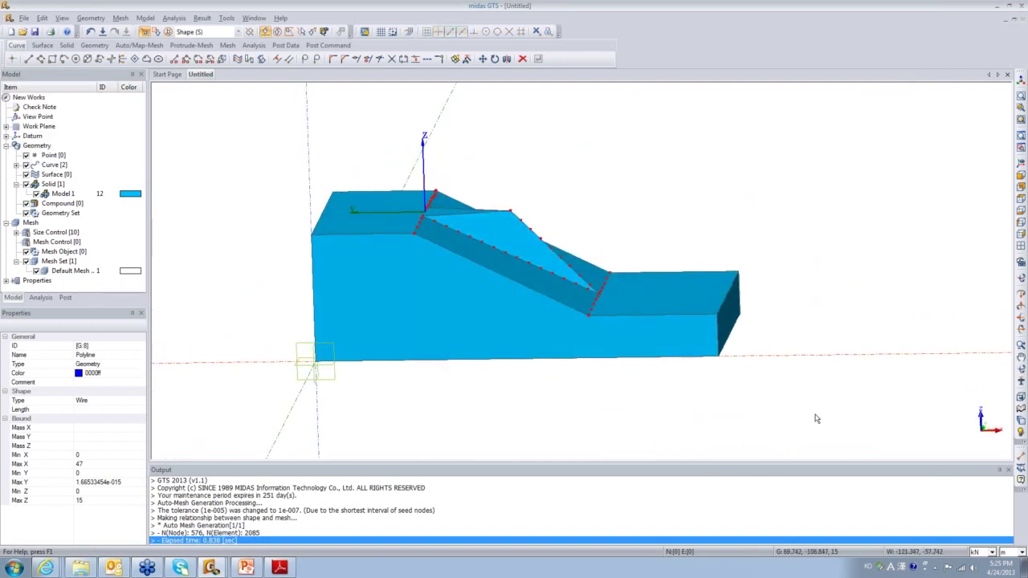
left_click(32, 59)
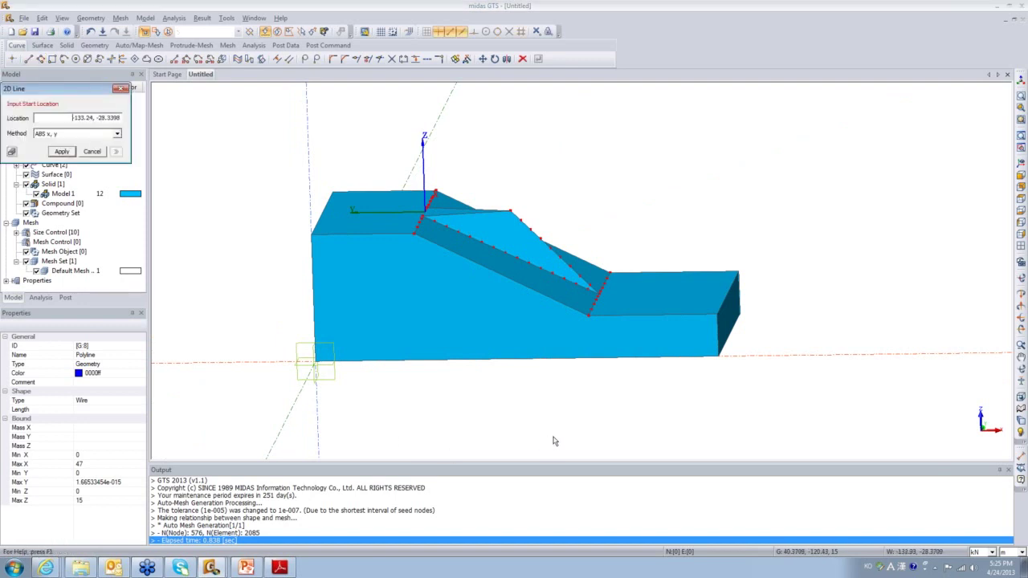
left_click(589, 320)
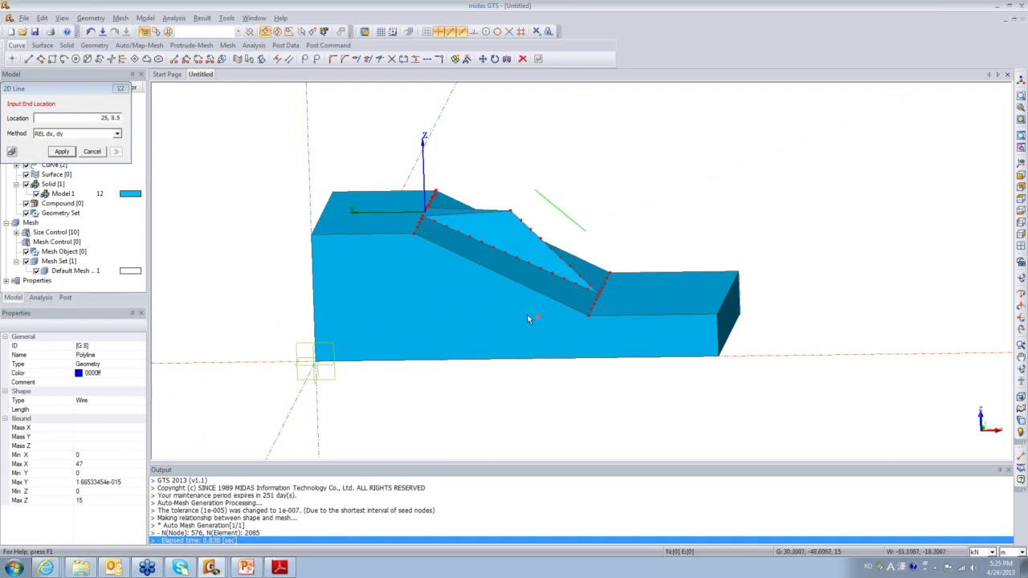
key("Escape")
Draw a 3D line across the solid's front face from the slope toe to the midpoint of the tall vertical end edge
left_click(174, 59)
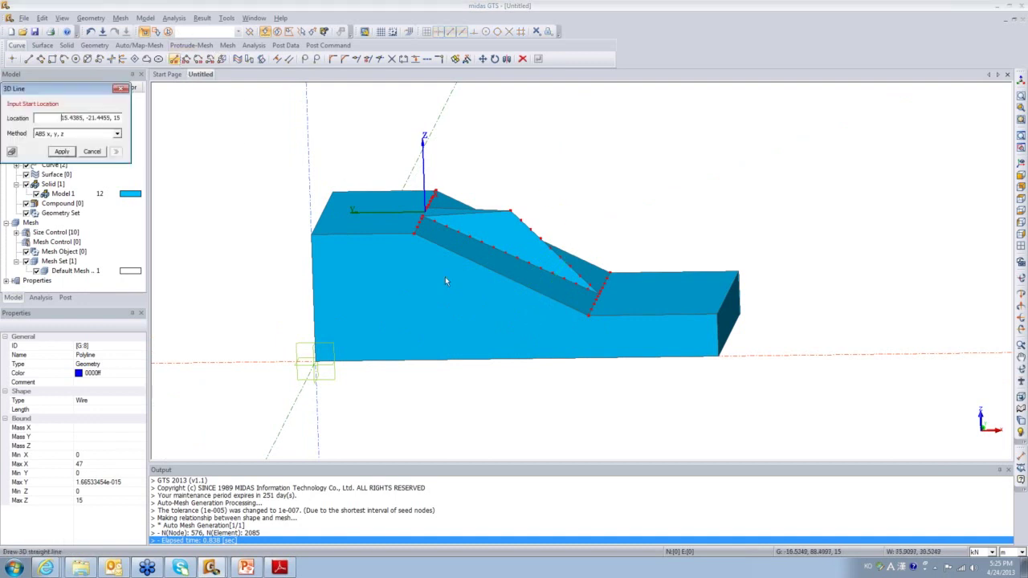
left_click(588, 316)
left_click(314, 298)
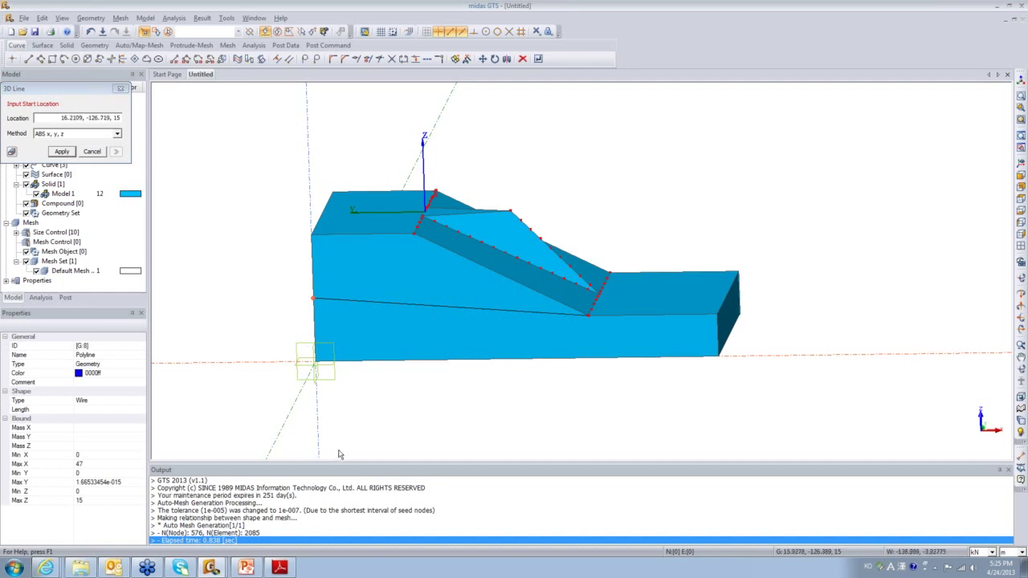
key("Escape")
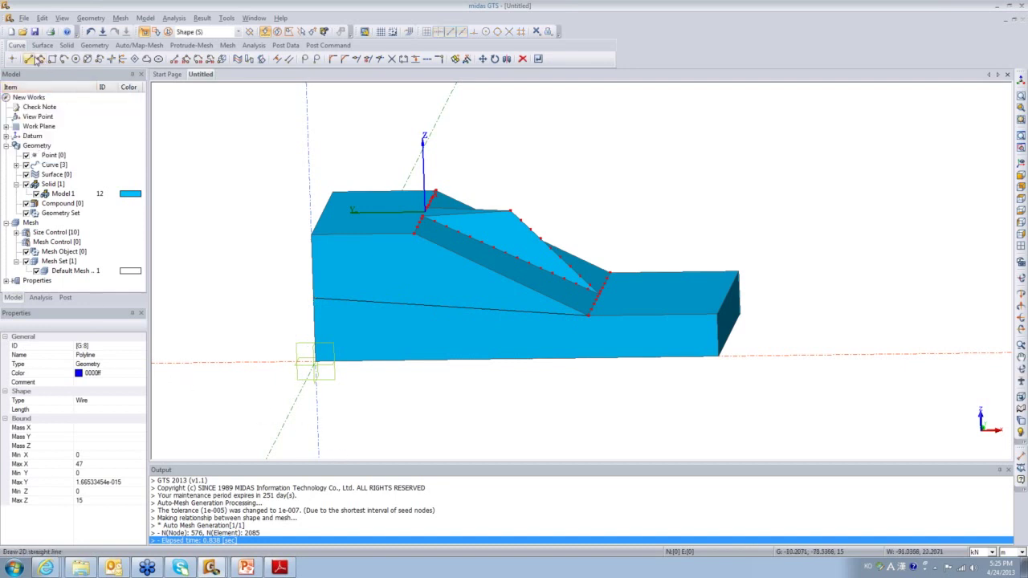
Set up an Extrude with the new line edge as profile, length 5 and the name layer
left_click(67, 45)
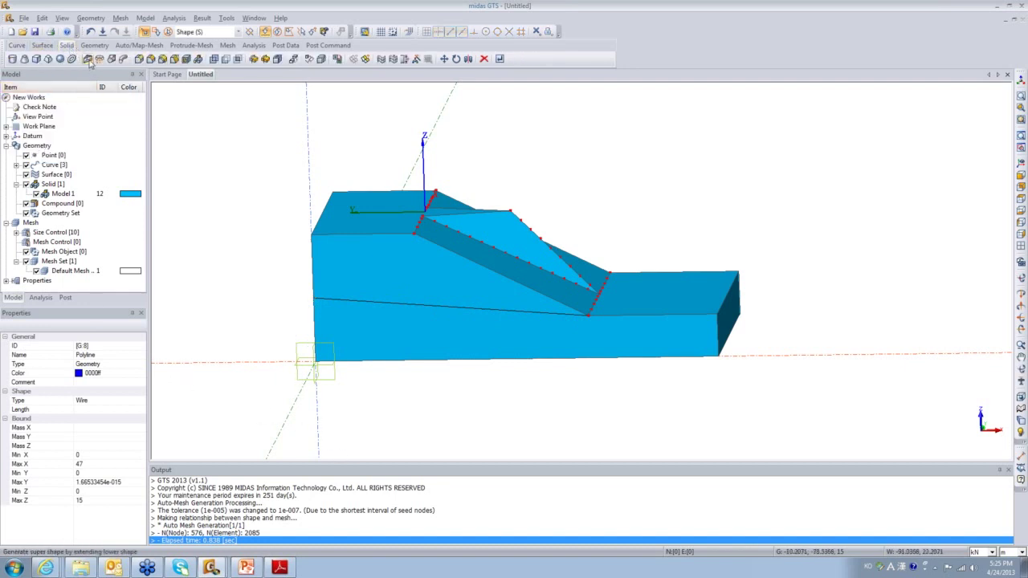
left_click(89, 59)
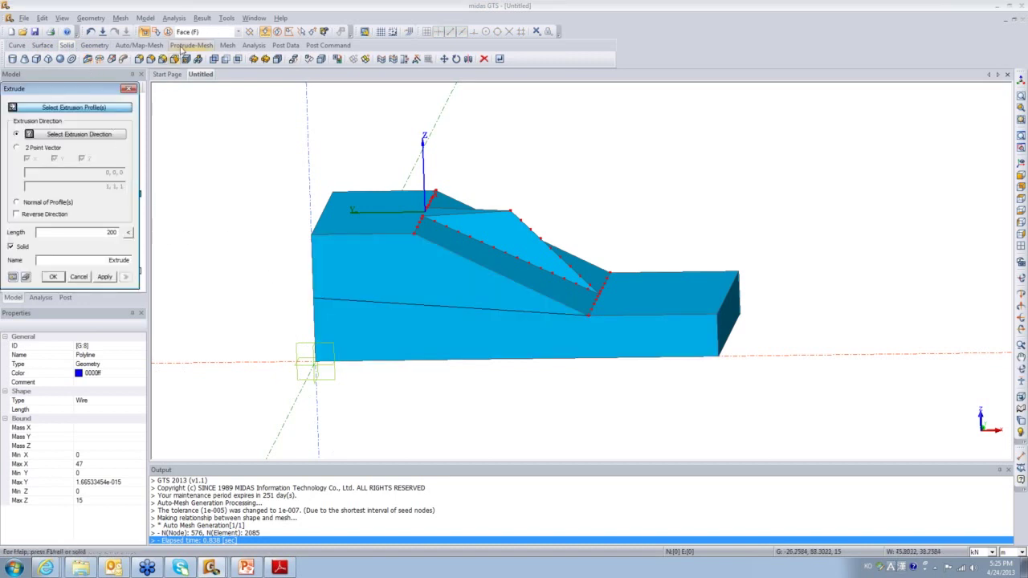
left_click(204, 31)
left_click(193, 56)
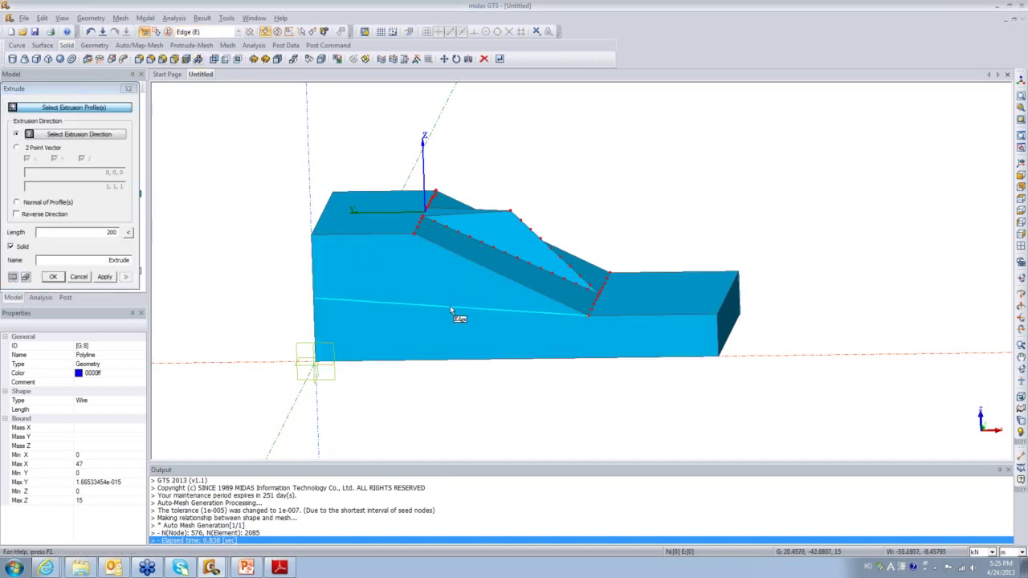
left_click(450, 306)
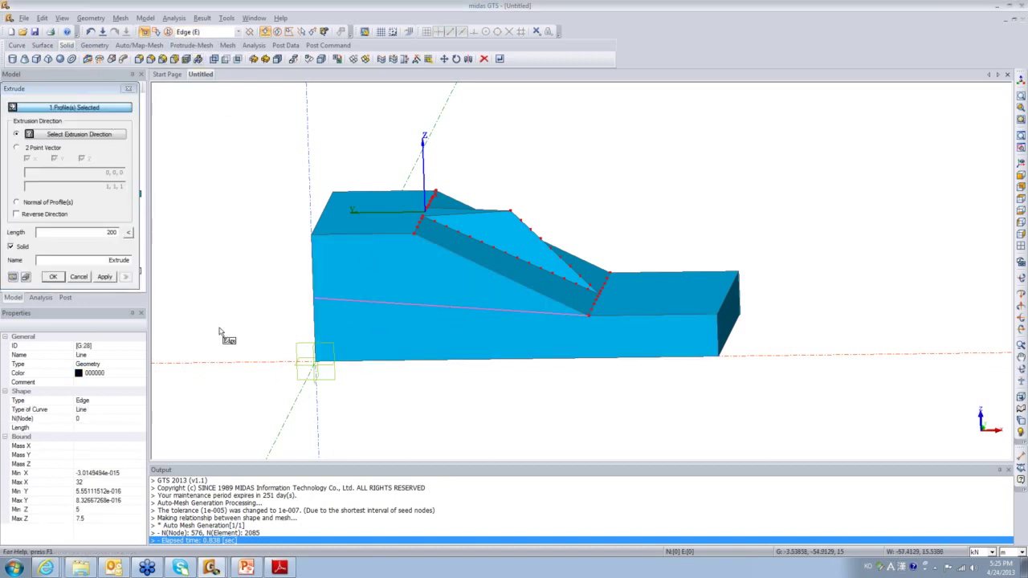
double_click(103, 232)
type("4")
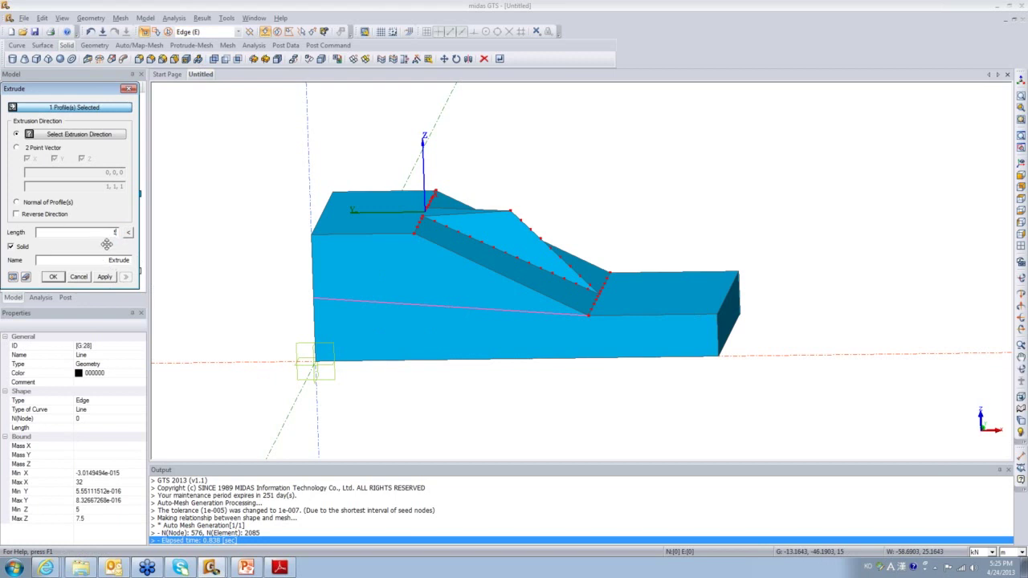
left_click_drag(104, 260, 146, 274)
type("layer")
Use the datum Y axis as the extrusion direction and create the layer surface from the line
left_click(13, 277)
left_click(123, 217)
middle_click_drag(354, 397, 330, 399)
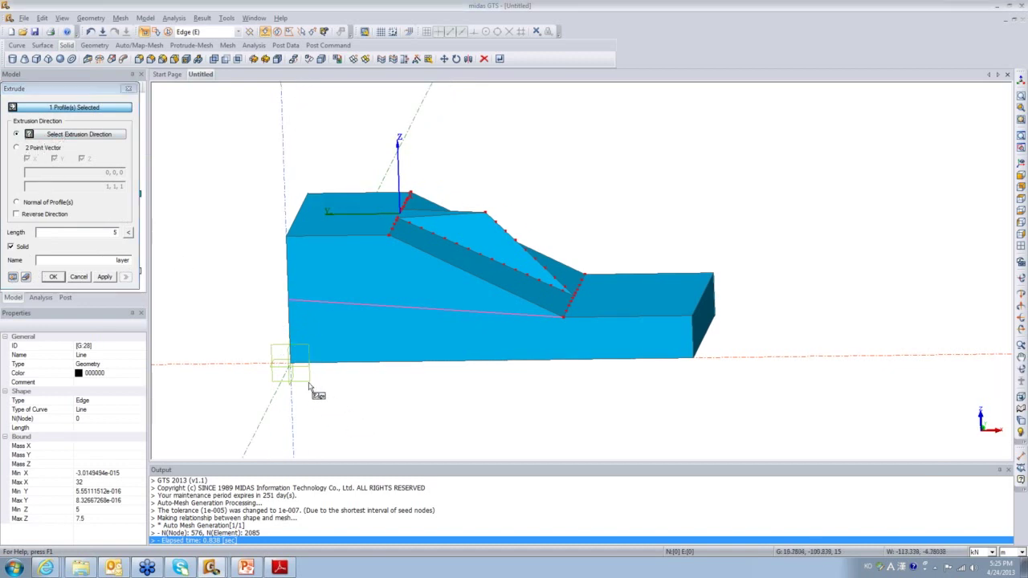
left_click(92, 136)
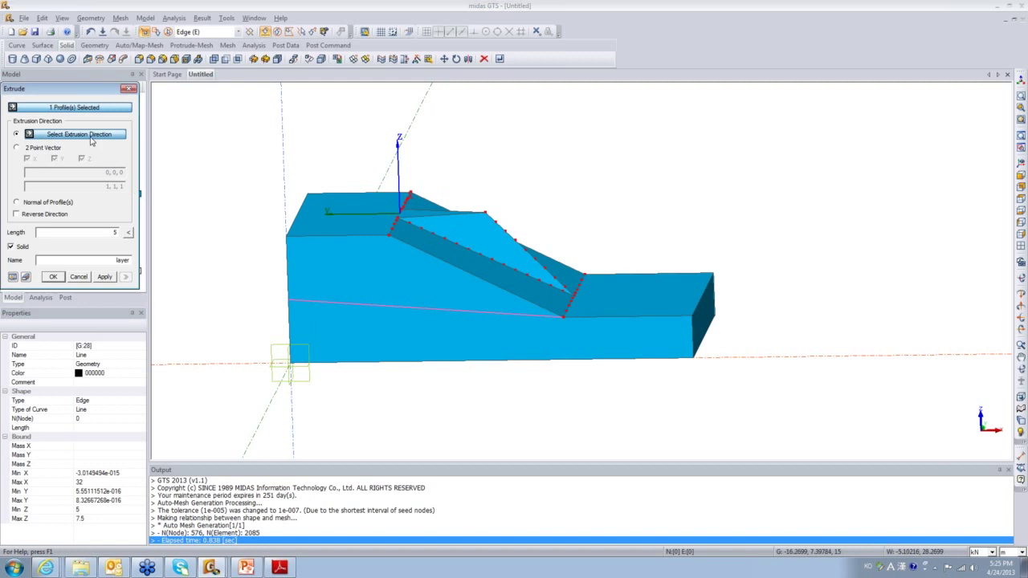
left_click(270, 417)
left_click(25, 278)
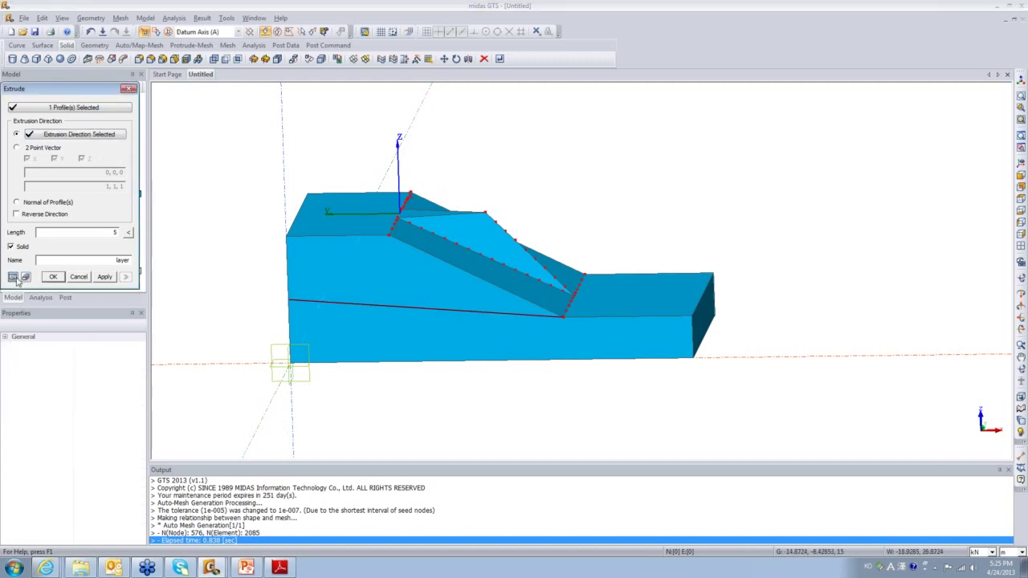
left_click(53, 276)
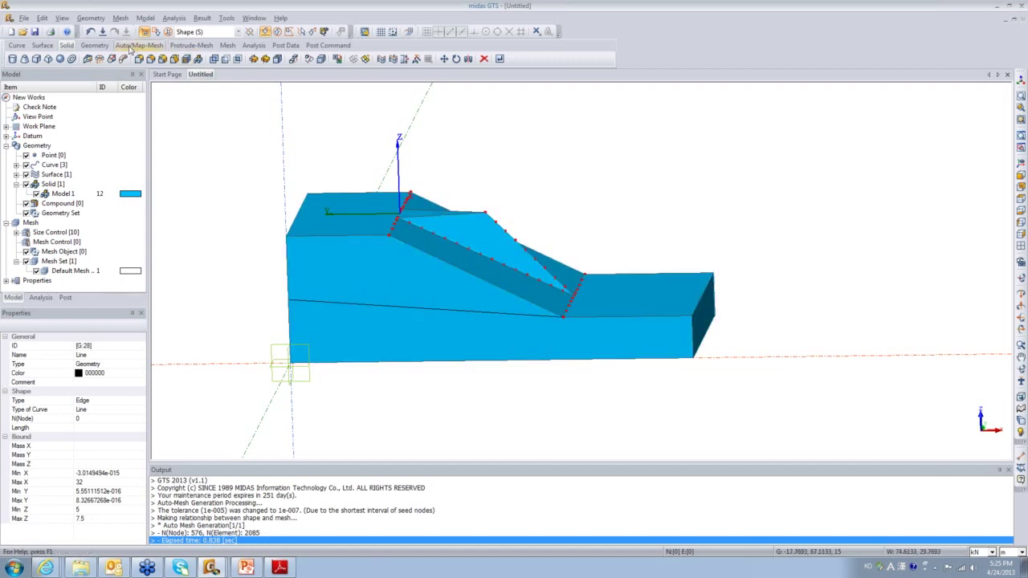
Try to divide the Model 1 solid with the layer surface, deleting the original shape but keeping the tool surface, and preview the cut
left_click(258, 61)
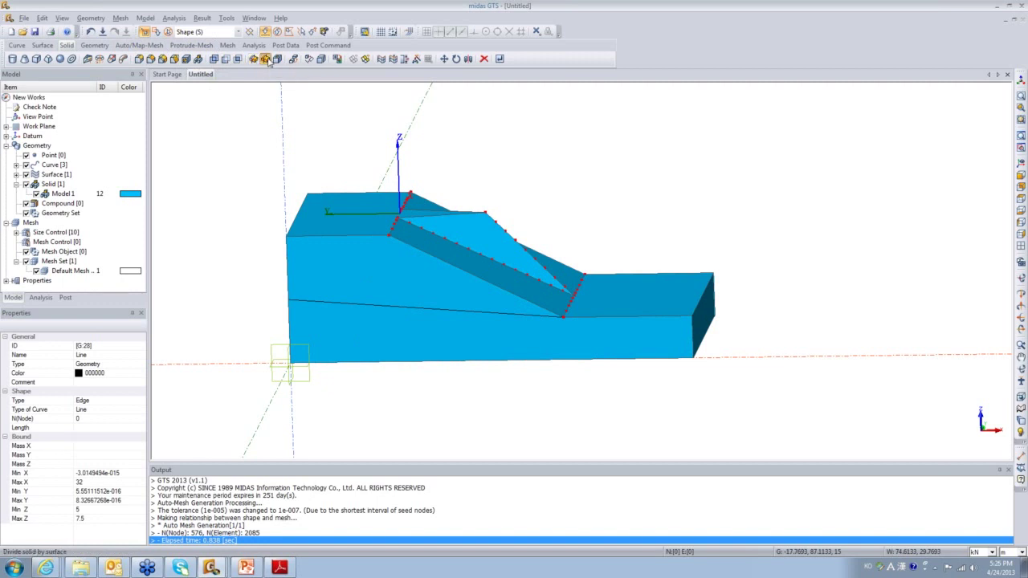
left_click(361, 279)
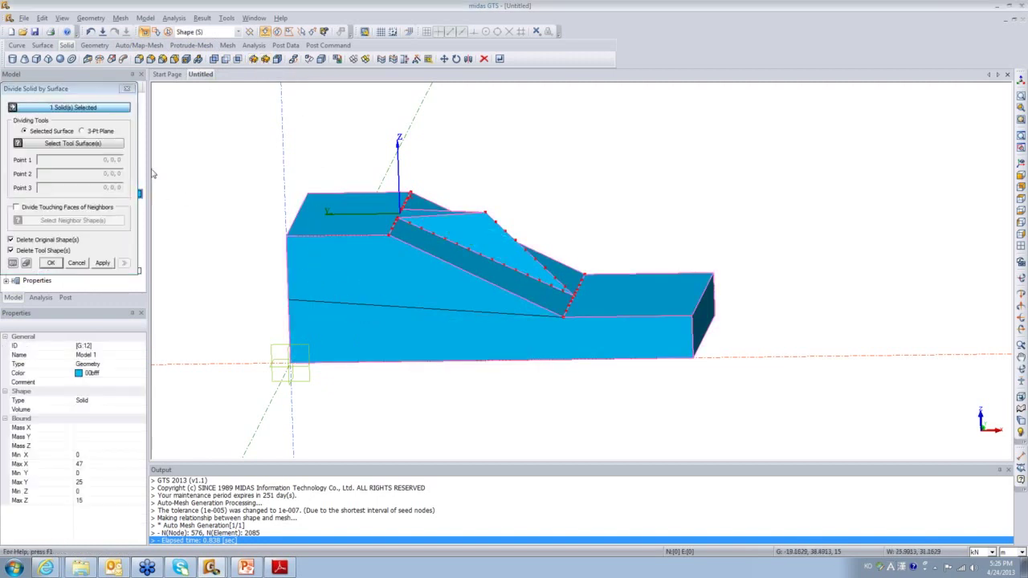
left_click(92, 144)
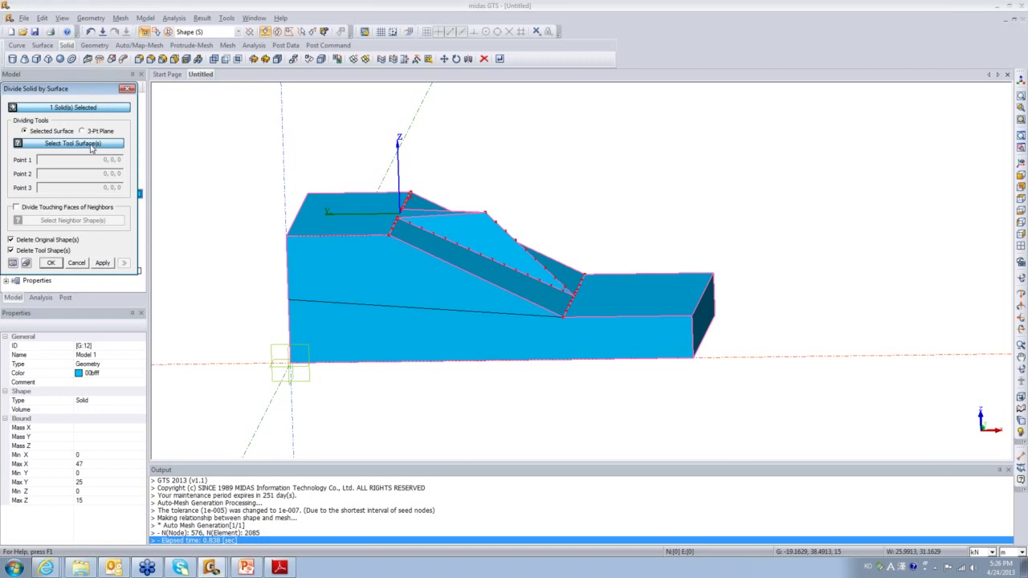
left_click(331, 302)
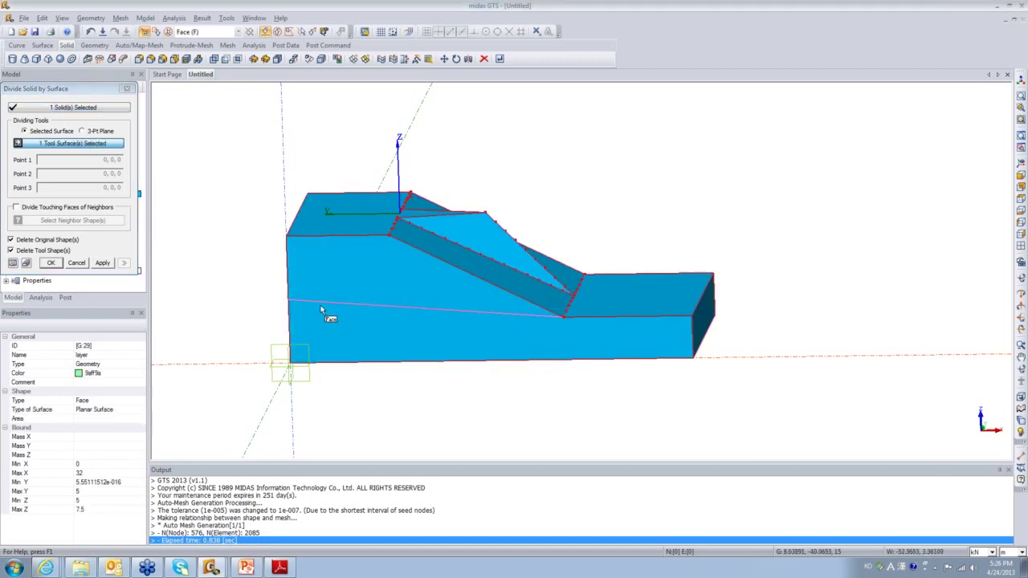
left_click(11, 249)
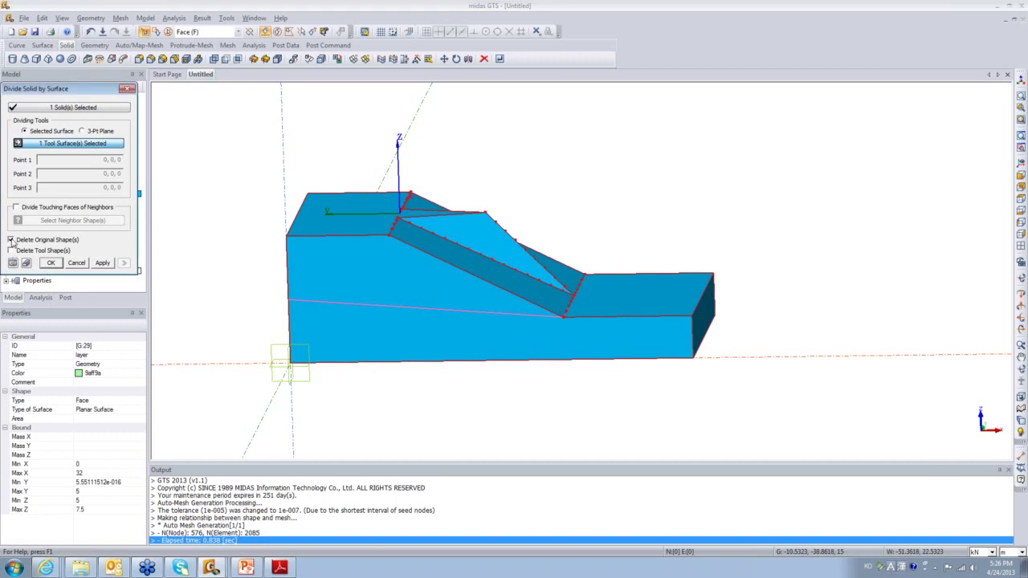
left_click(13, 264)
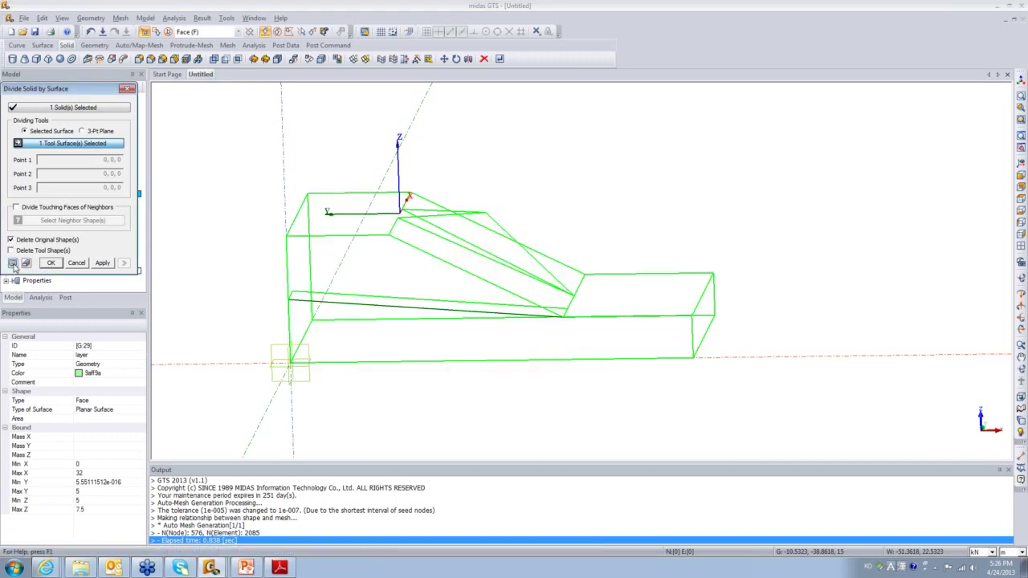
left_click(48, 265)
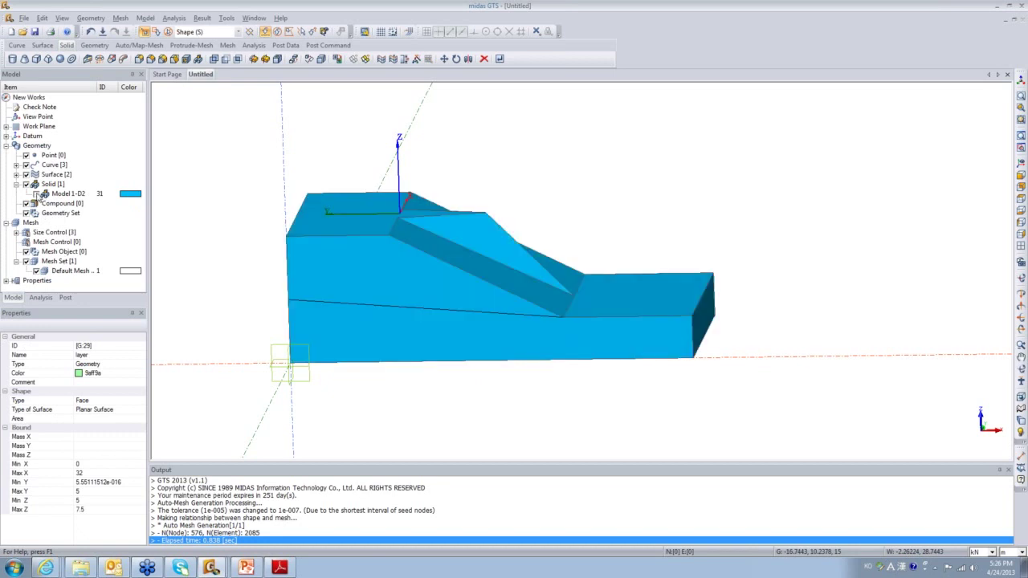
Divide the slope solid with a 3-Pt Plane through 0, 0, 7.5; 32, 0, 5; and 32, 25, 5, deleting the original shape
middle_click_drag(643, 338, 579, 302)
middle_click_drag(603, 391, 378, 222, "ctrl")
middle_click_drag(225, 153, 538, 269, "ctrl")
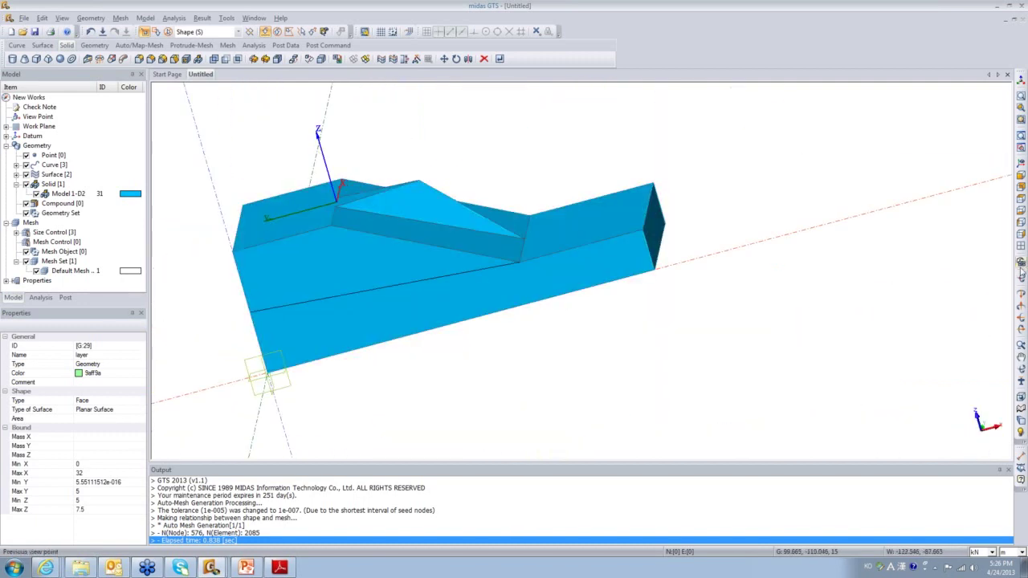
left_click(1021, 175)
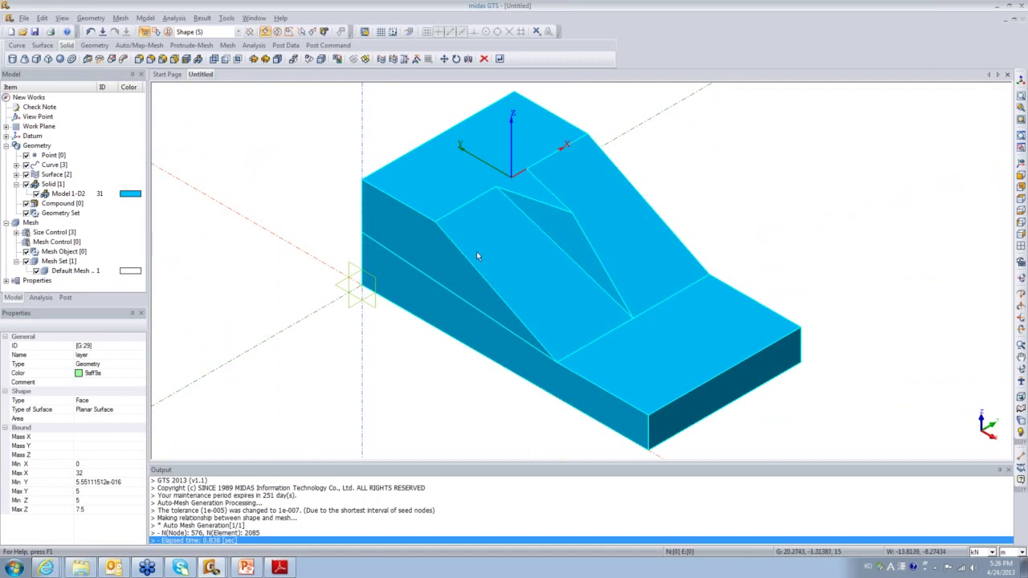
left_click(265, 61)
left_click(430, 205)
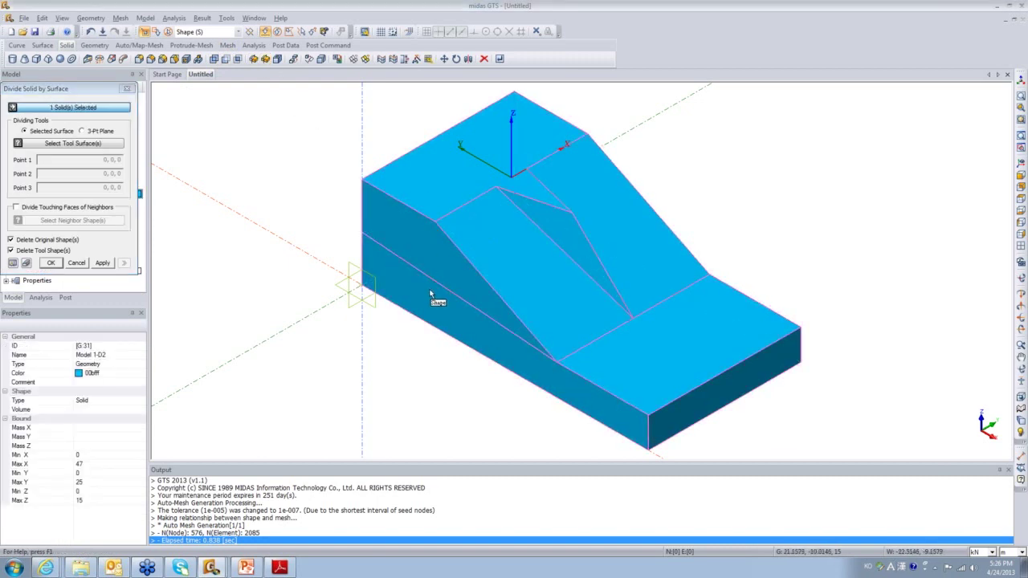
left_click(81, 131)
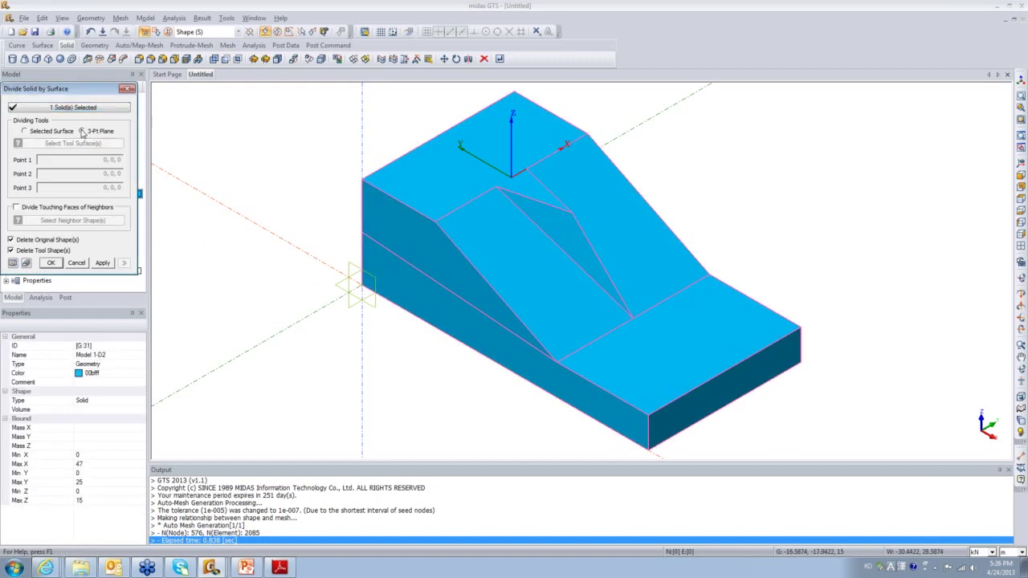
left_click(362, 234)
left_click(561, 364)
left_click(710, 277)
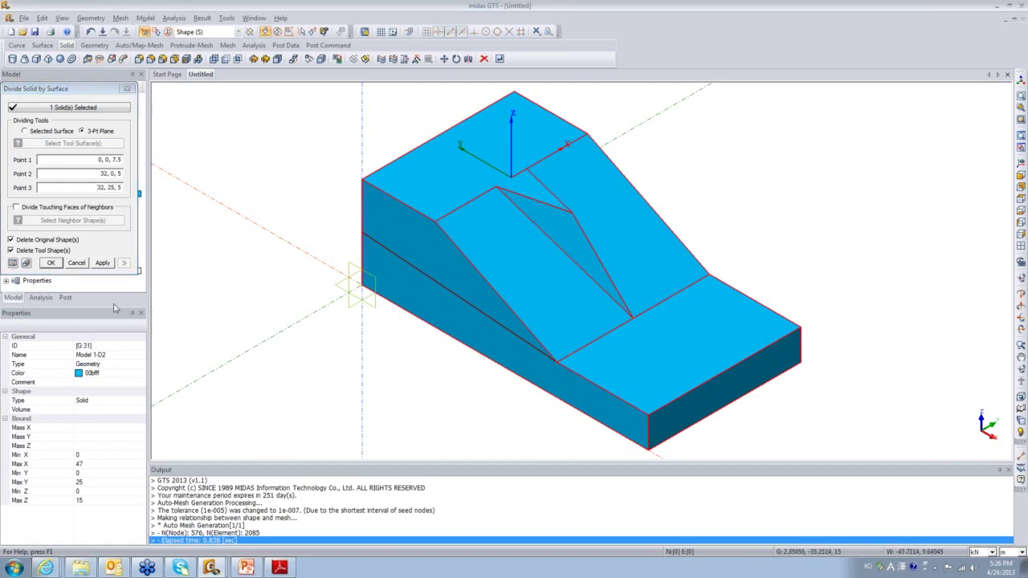
left_click(12, 264)
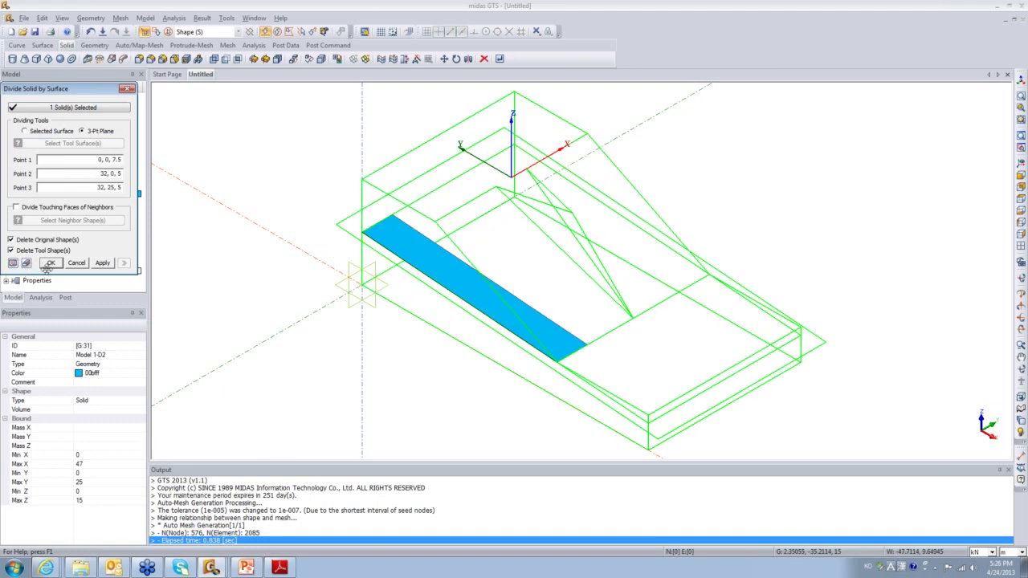
left_click(50, 263)
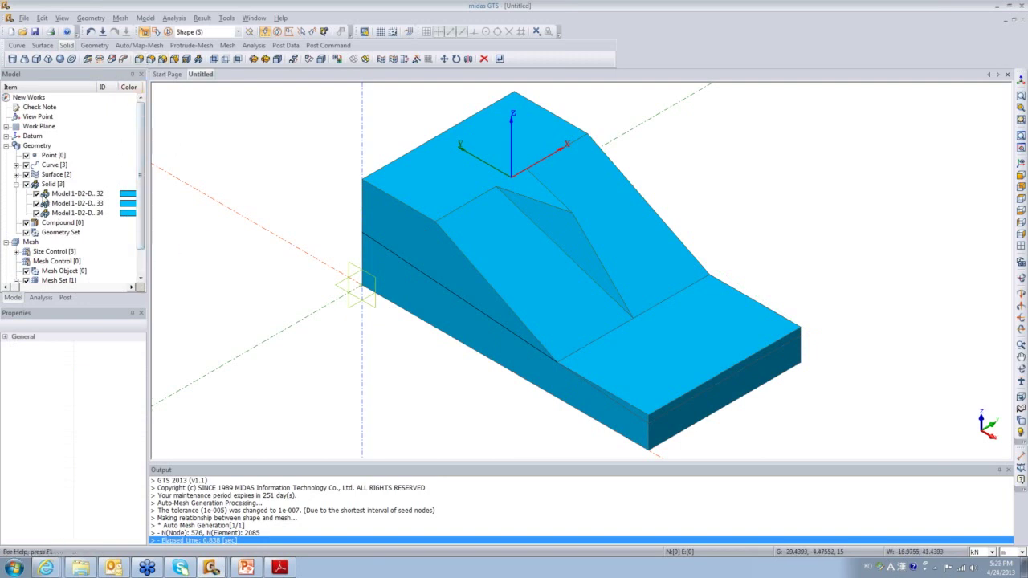
Examine the divided solids by selecting the slope, base and toe parts individually and toggling the base solid's visibility
left_click(395, 204)
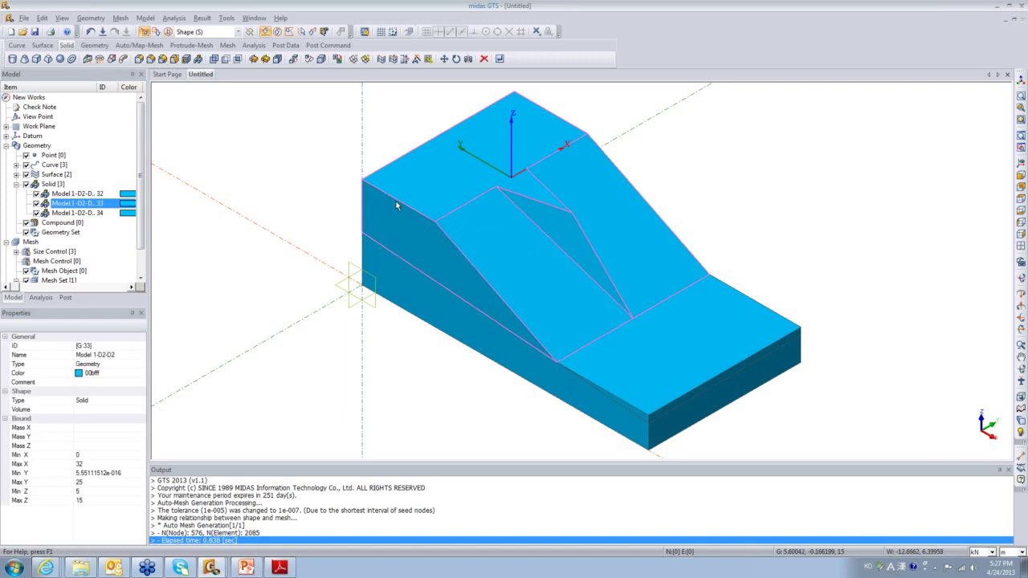
scroll(740, 210, "up", 3)
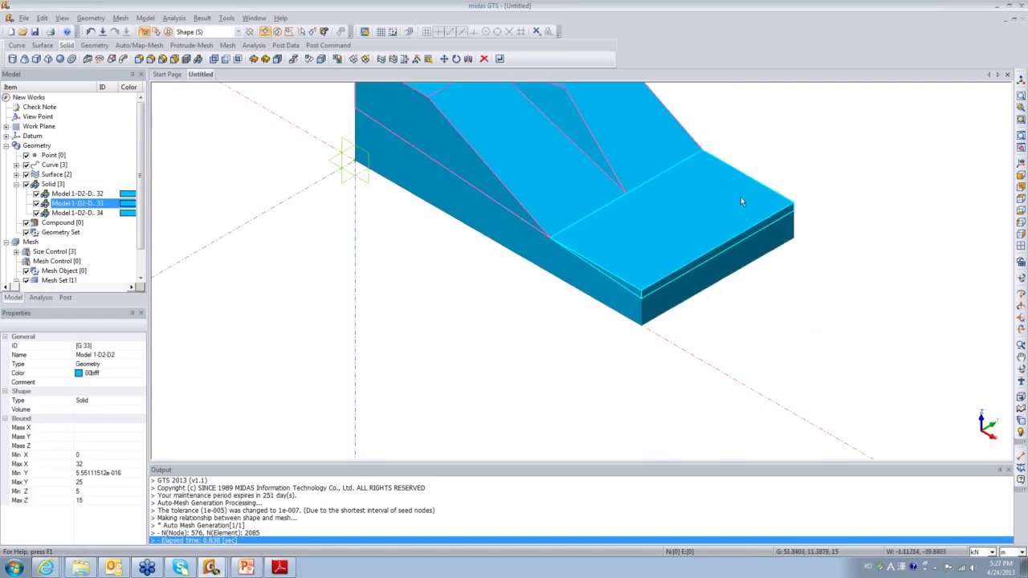
scroll(715, 325, "down", 3)
middle_click_drag(731, 238, 717, 186)
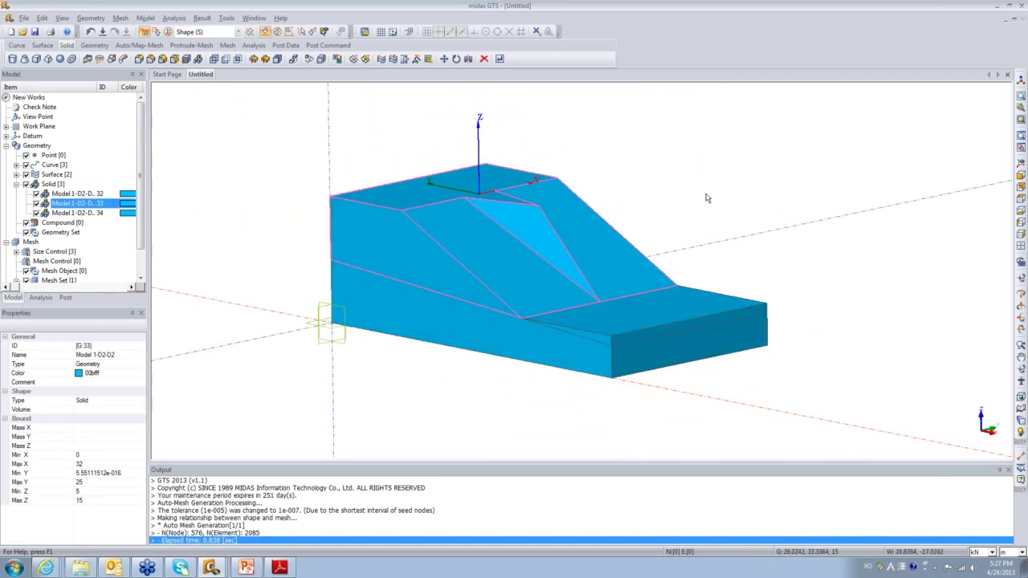
left_click(389, 307)
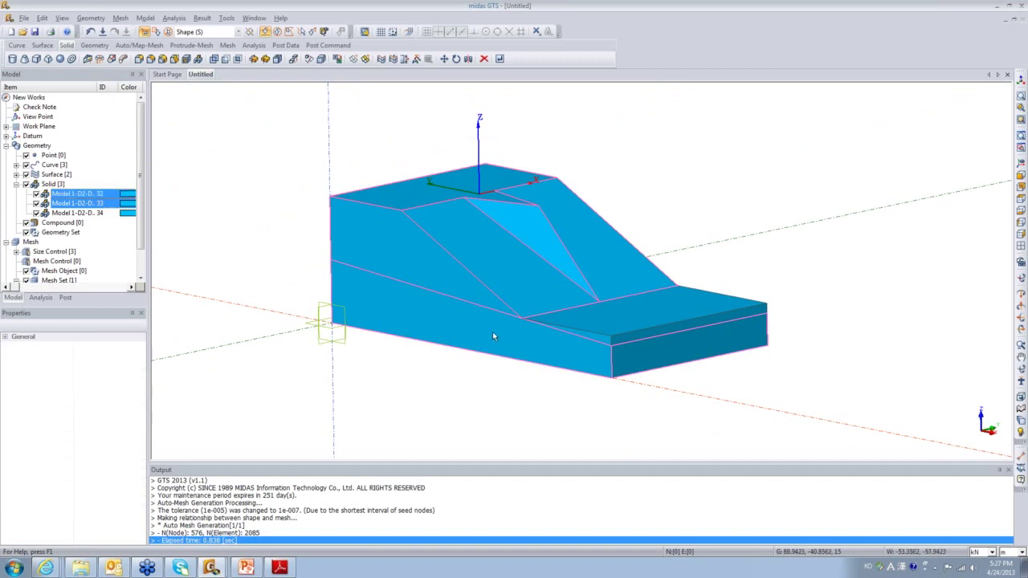
left_click(611, 338)
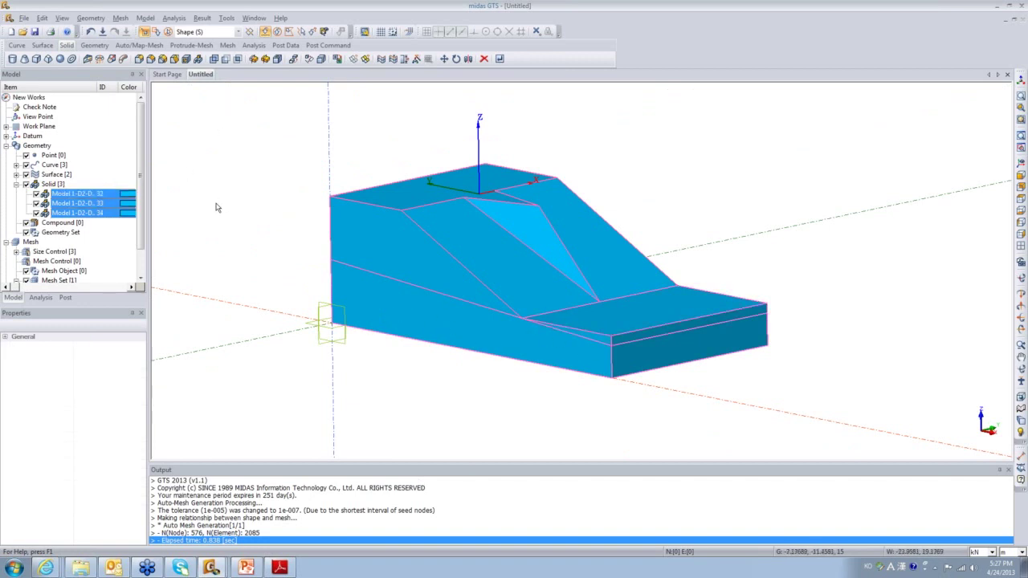
left_click(58, 194)
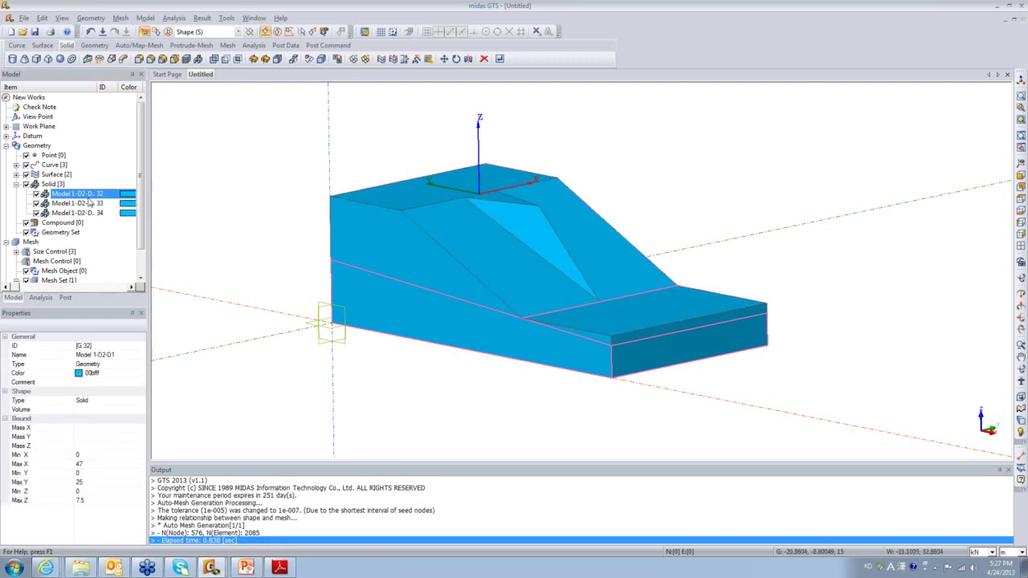
left_click(35, 195)
left_click(35, 195)
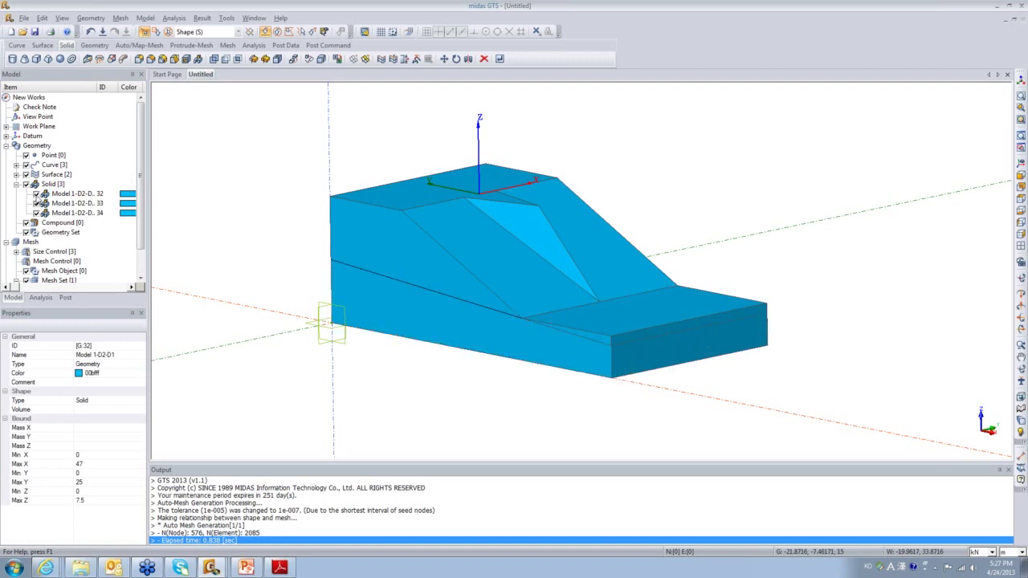
left_click(147, 45)
left_click(207, 60)
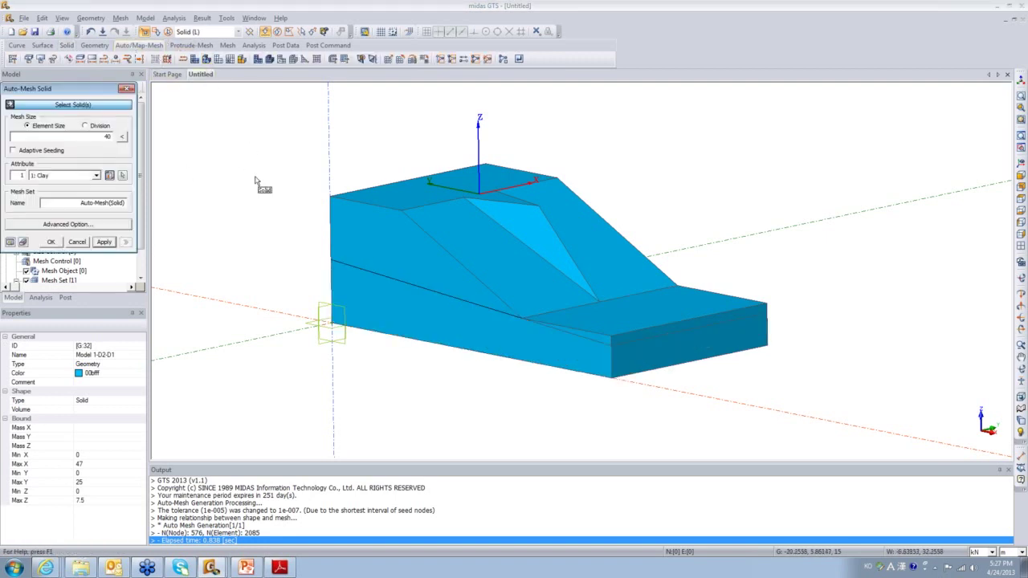
left_click(413, 233)
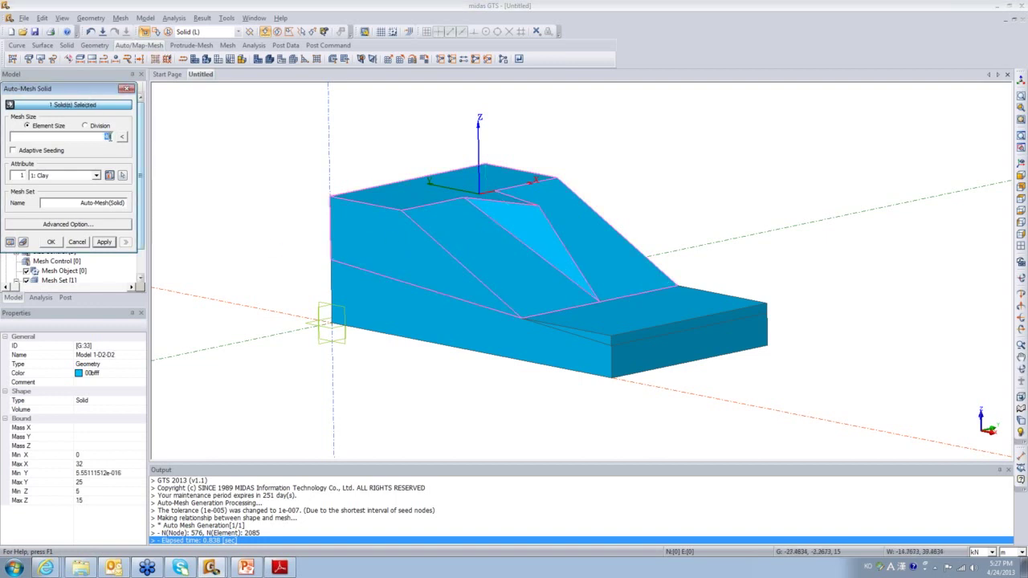
type("4")
left_click(78, 243)
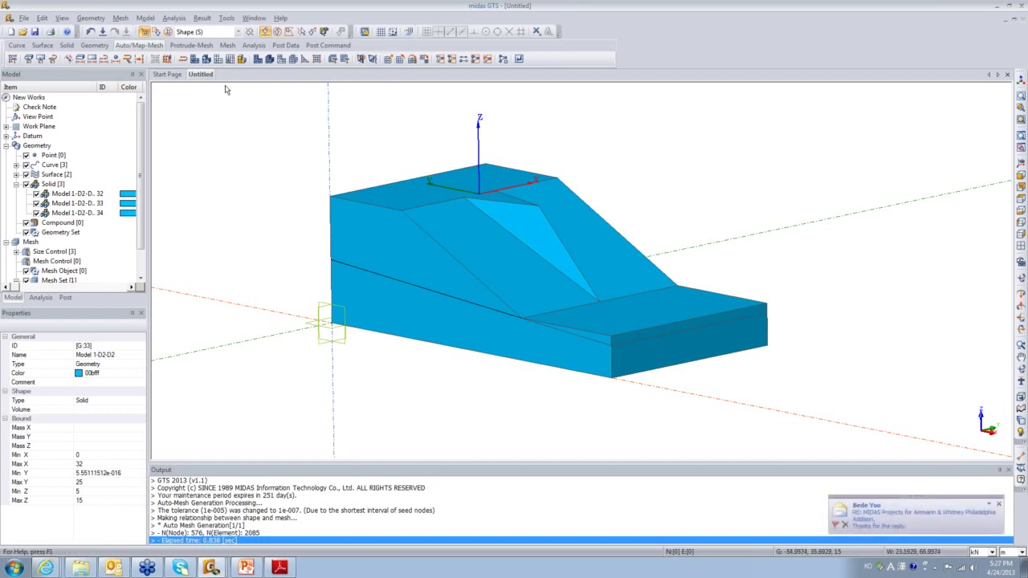
Check the visible solids for duplicate edges and faces, including sub-faces, with a tolerance of 0.001
left_click(66, 45)
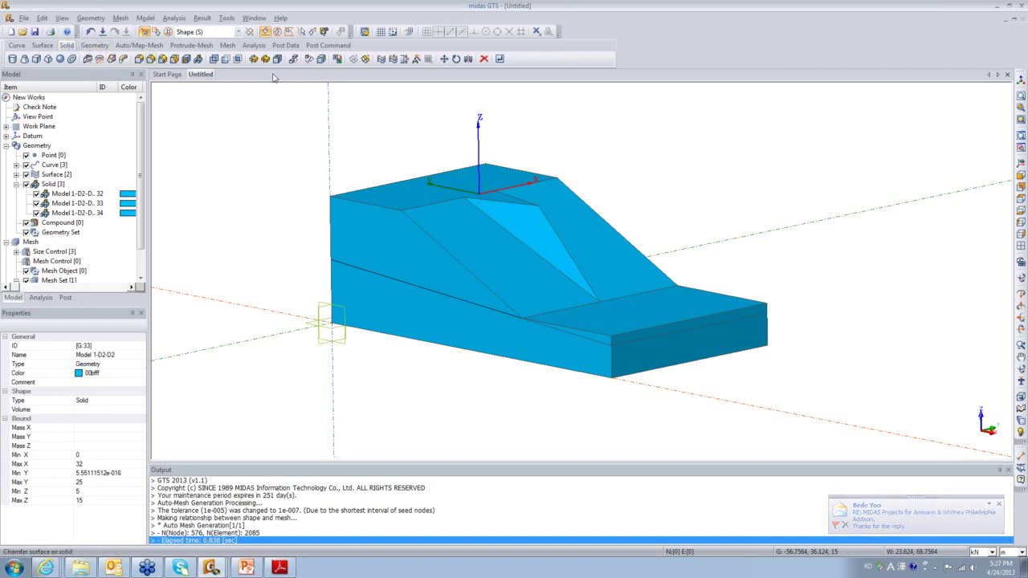
left_click(364, 60)
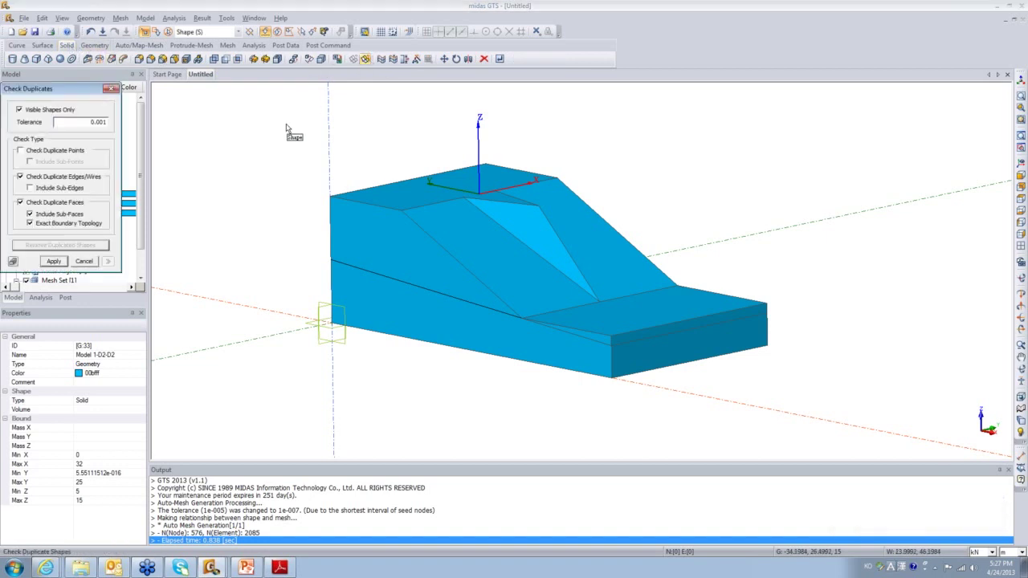
left_click(54, 261)
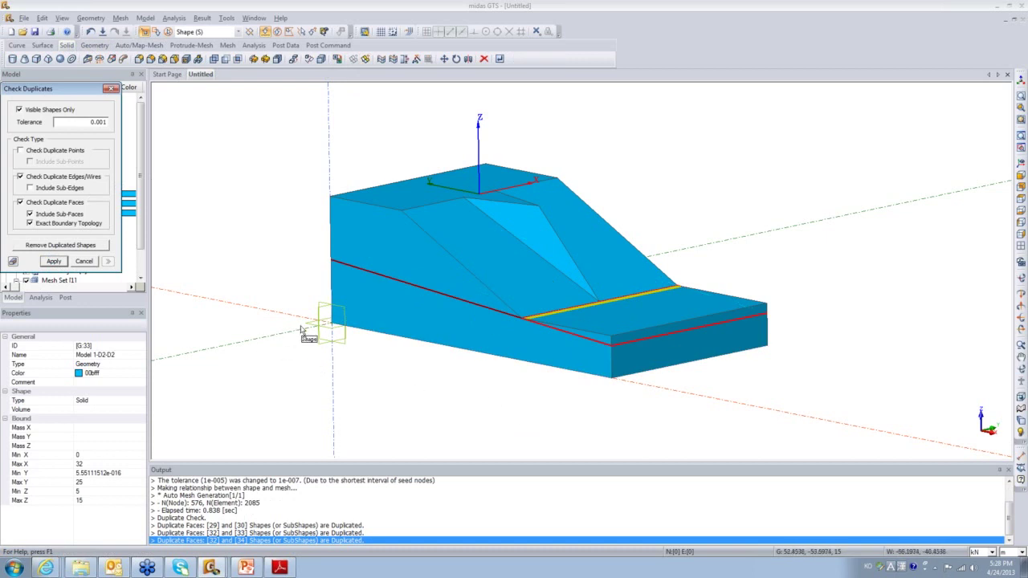
left_click(83, 261)
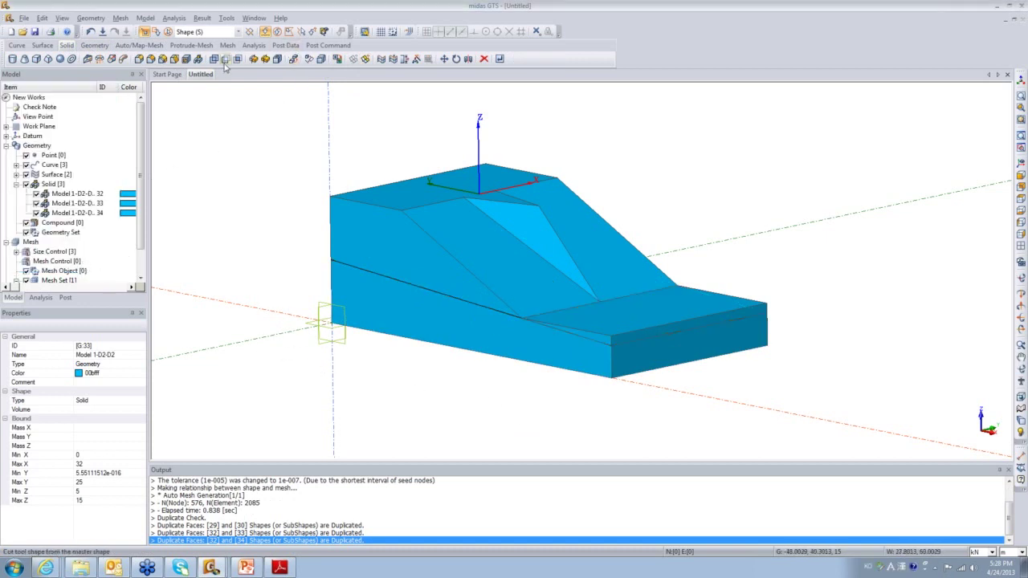
Set the display mode of the upper slope solid to Wireframe
right_click(380, 232)
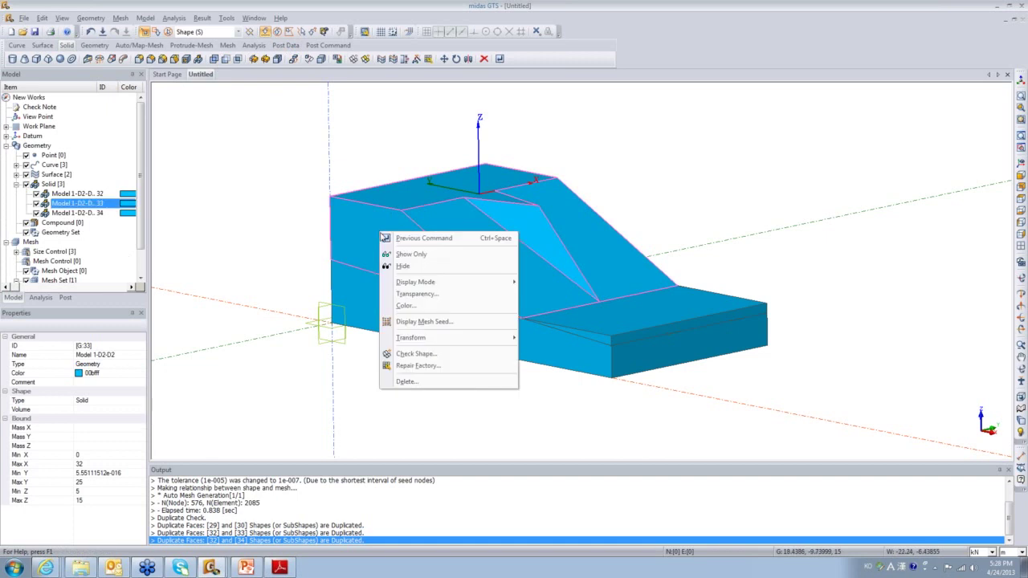
mouse_move(426, 287)
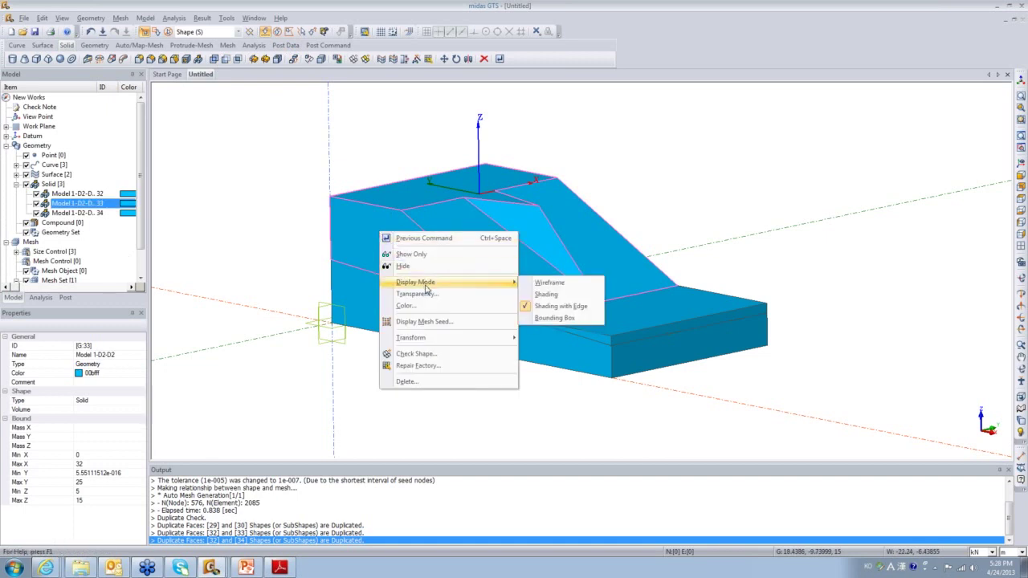
left_click(551, 283)
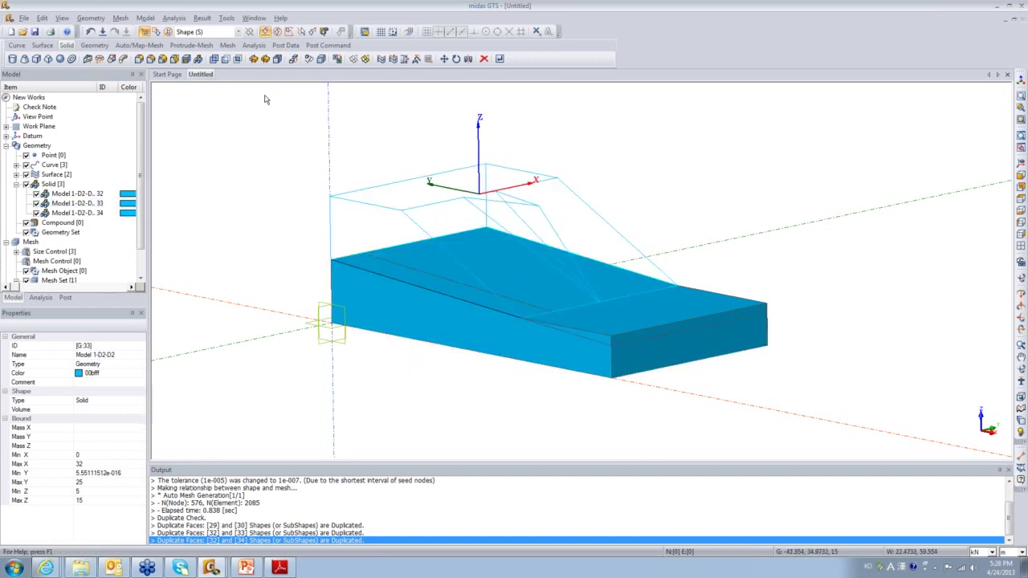
Rerun the duplicate check to examine the shared faces beneath the wireframe slope solid, and select the base layer solid
left_click(366, 59)
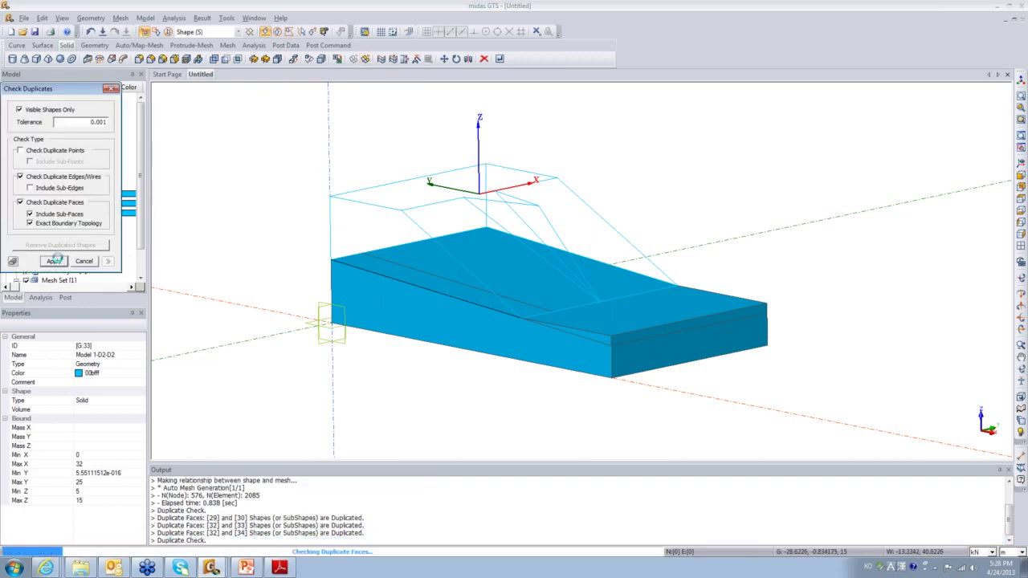
left_click(53, 261)
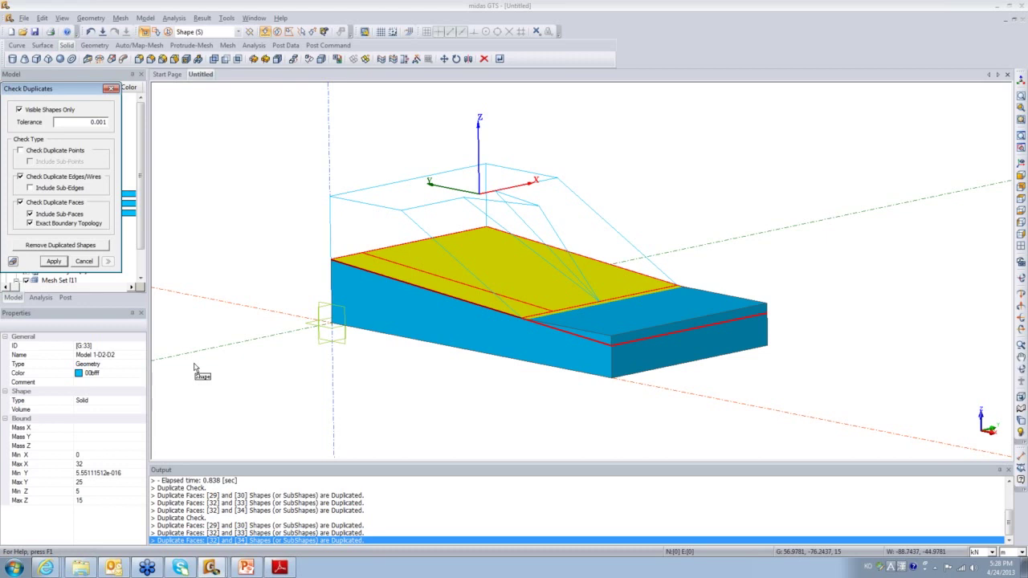
left_click(83, 261)
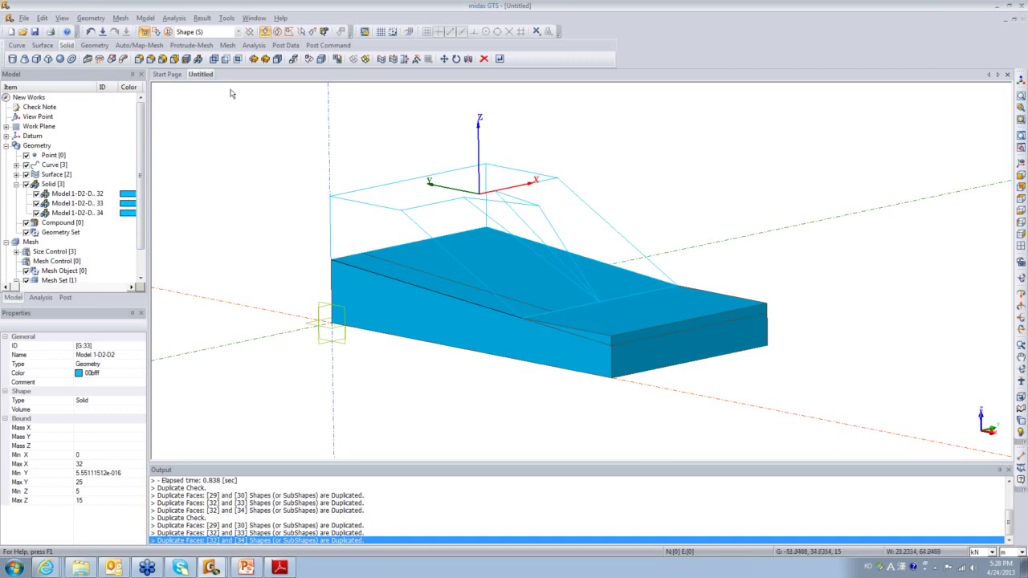
left_click(635, 332)
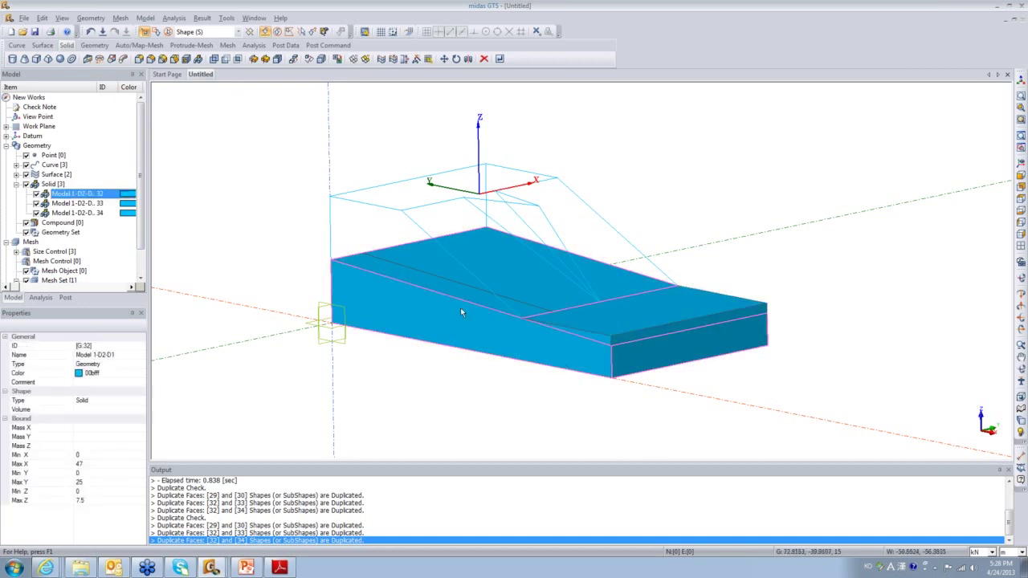
Try fusing the toe solid into the base layer solid without merging faces, and undo the fuse
left_click(214, 59)
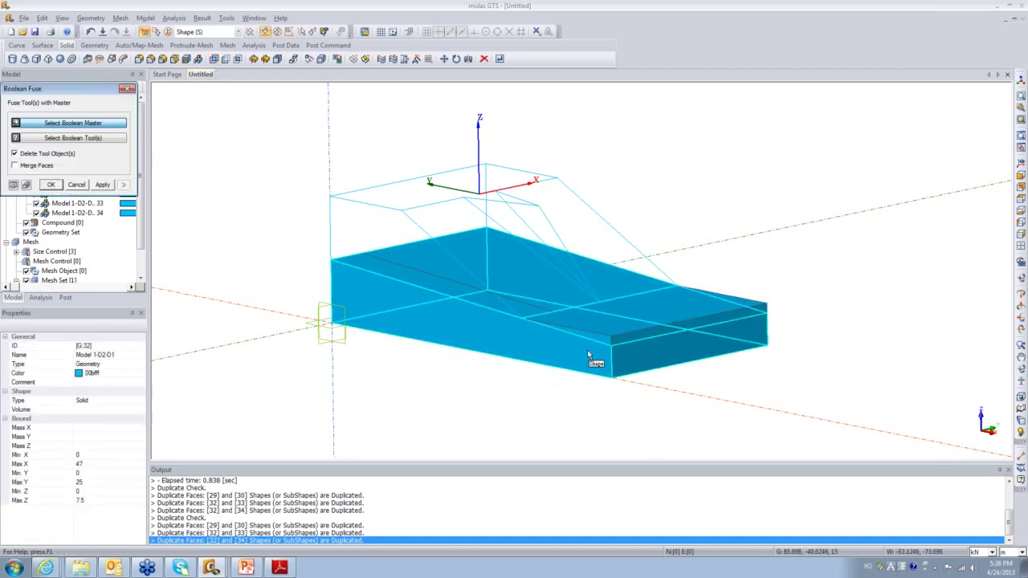
left_click(567, 349)
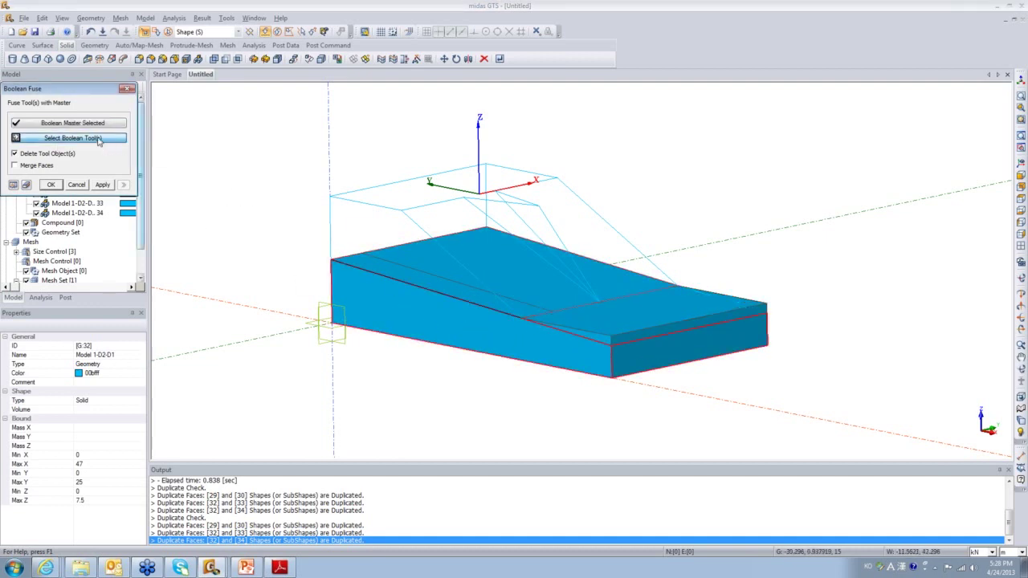
left_click(630, 334)
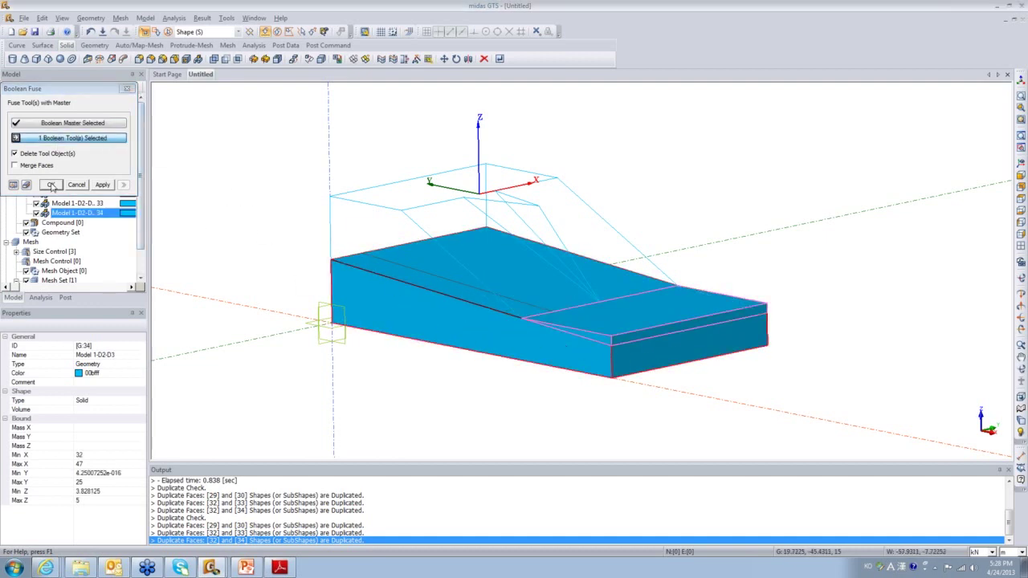
left_click(50, 184)
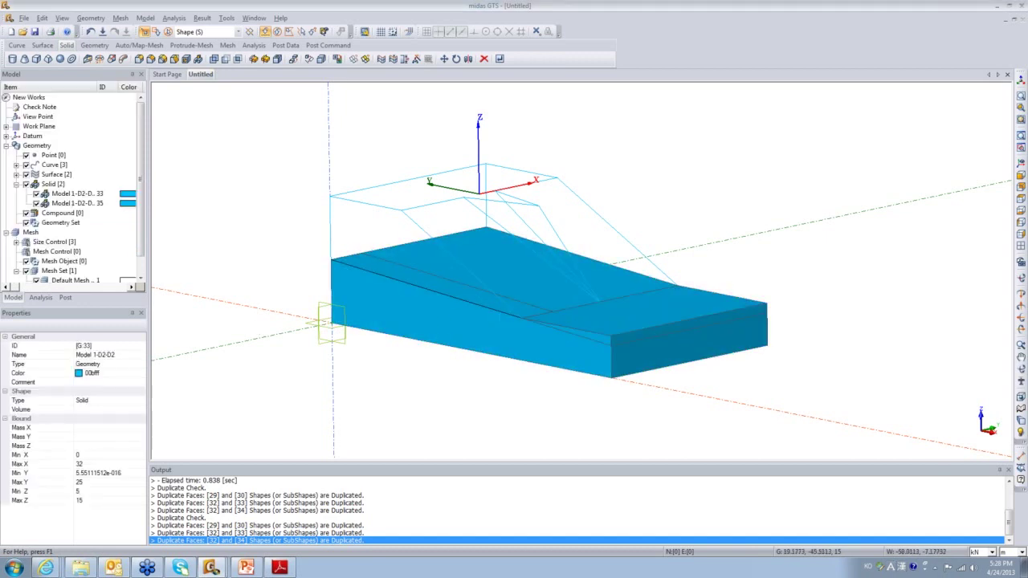
key("ctrl+z")
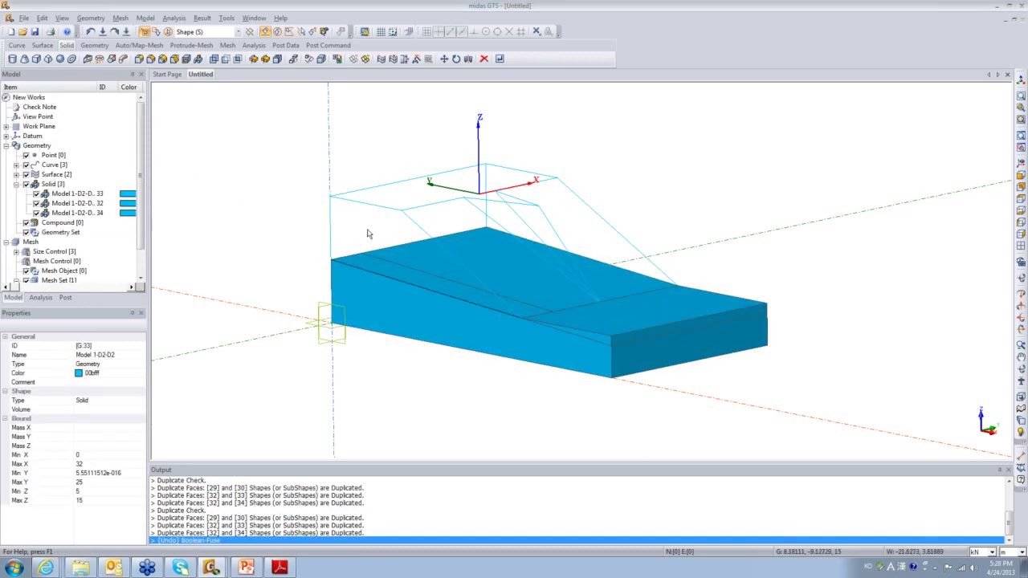
Fuse the toe solid into the base layer solid with Merge Faces enabled and the tool object deleted
left_click(214, 58)
left_click(415, 304)
left_click(605, 332)
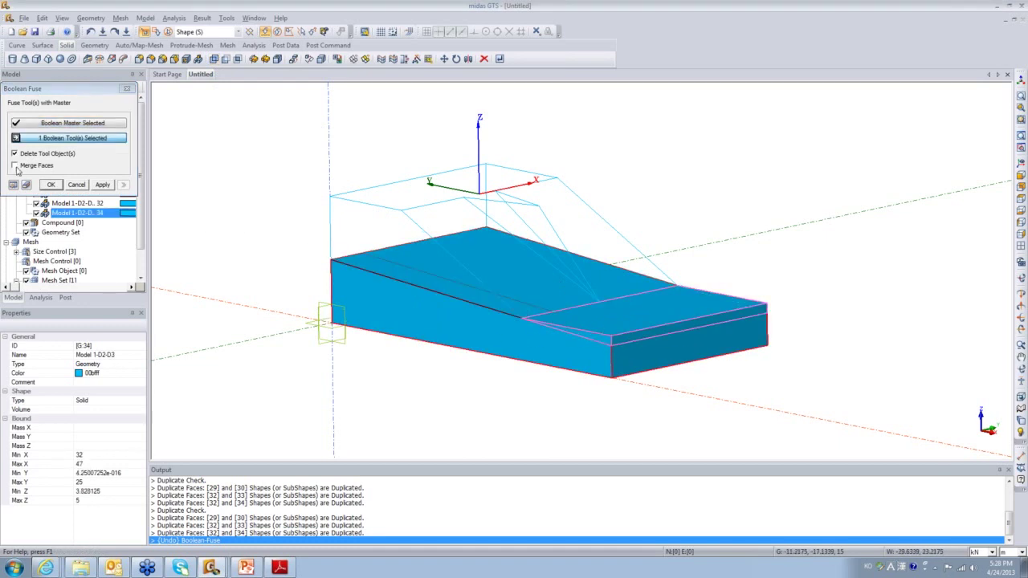
left_click(14, 165)
left_click(51, 186)
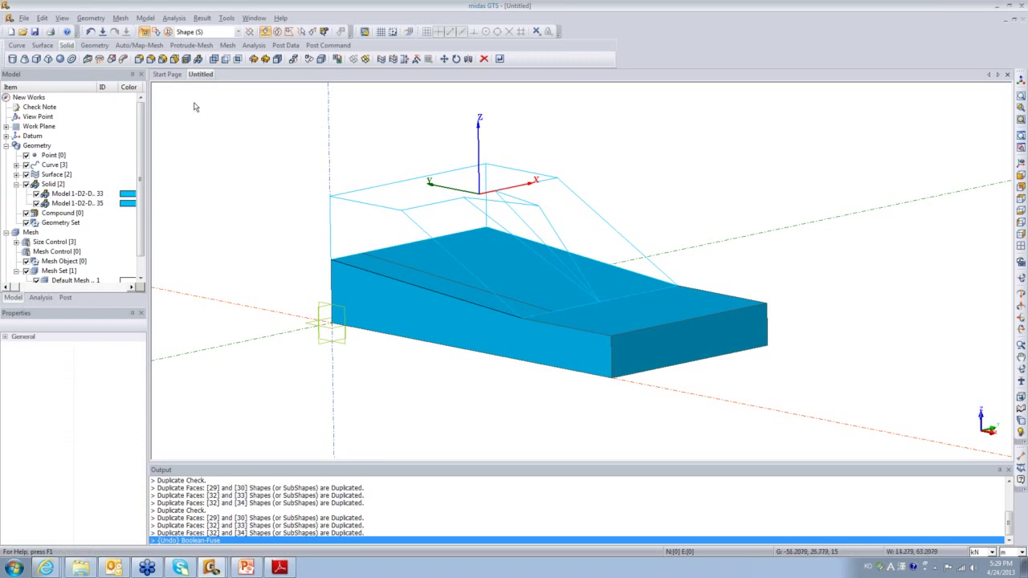
Auto-mesh the upper slope solid with element size 4, attribute 1: Clay and mesh set name Clay, previewing the seeds first
left_click(139, 45)
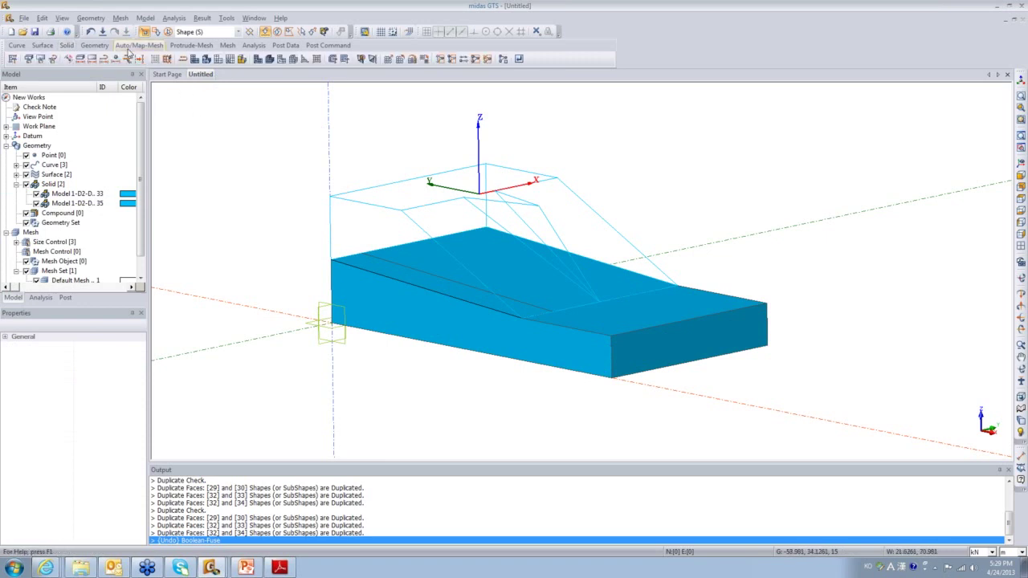
left_click(204, 59)
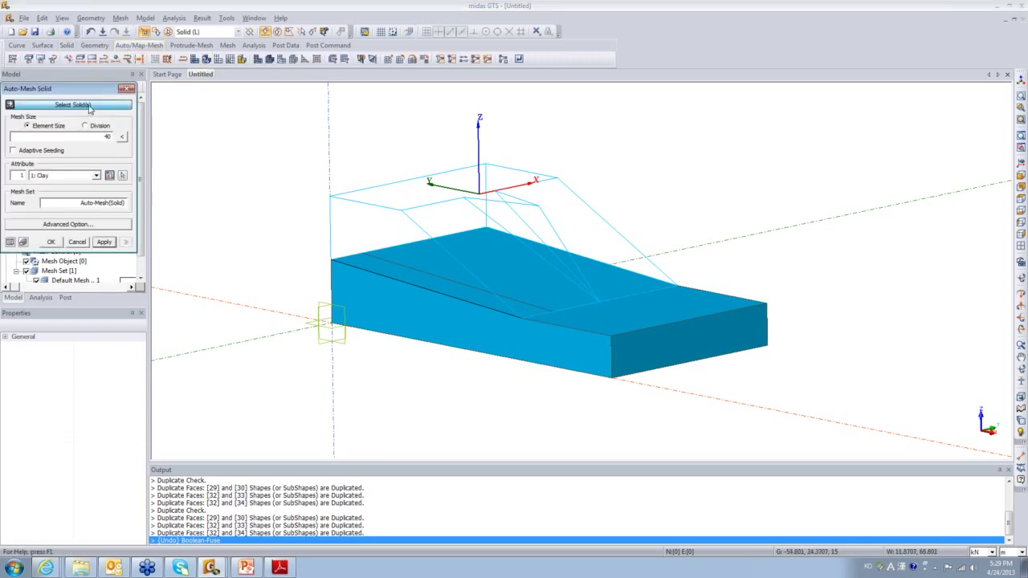
left_click(440, 213)
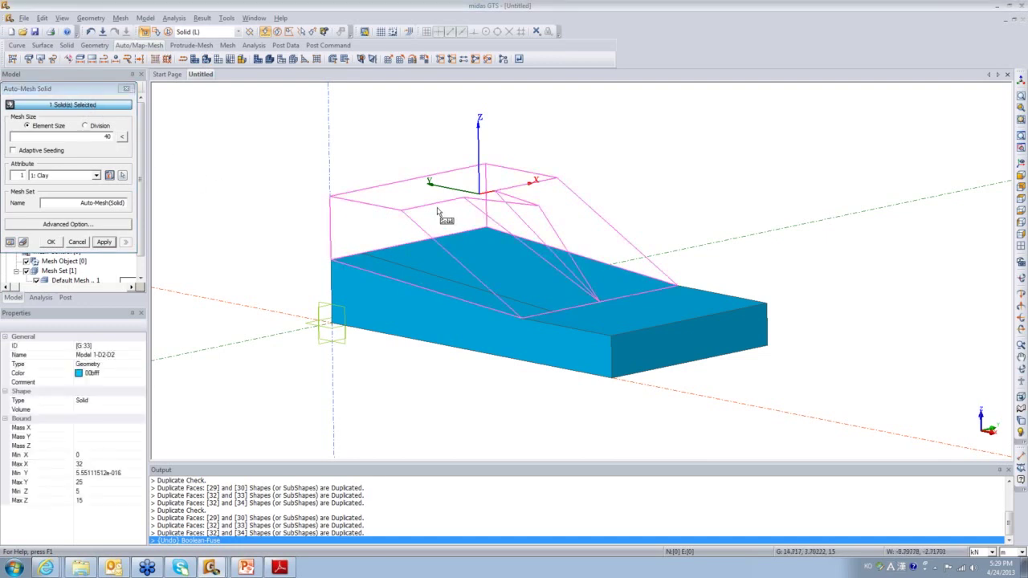
double_click(96, 139)
type("4")
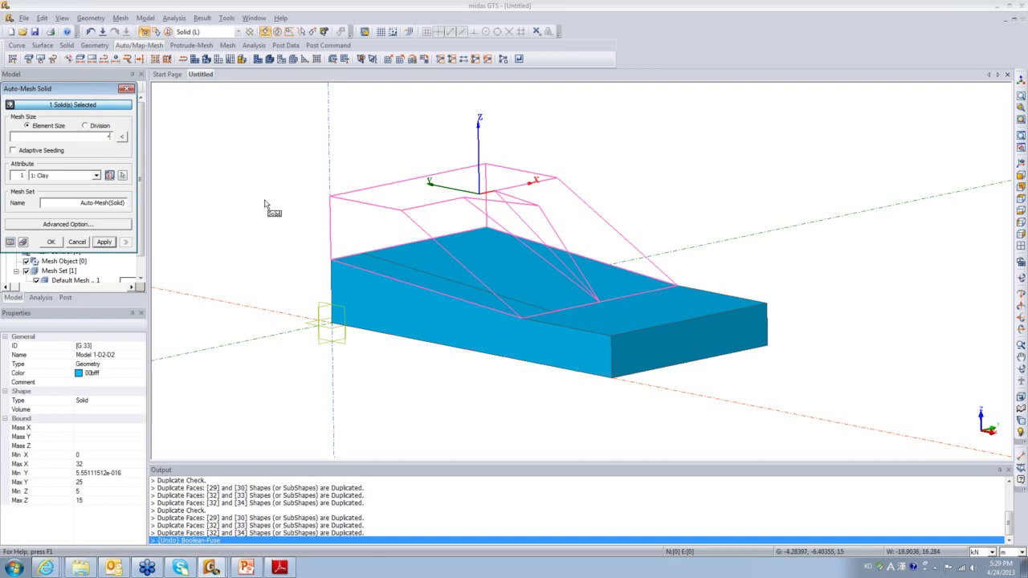
left_click(95, 176)
left_click(57, 186)
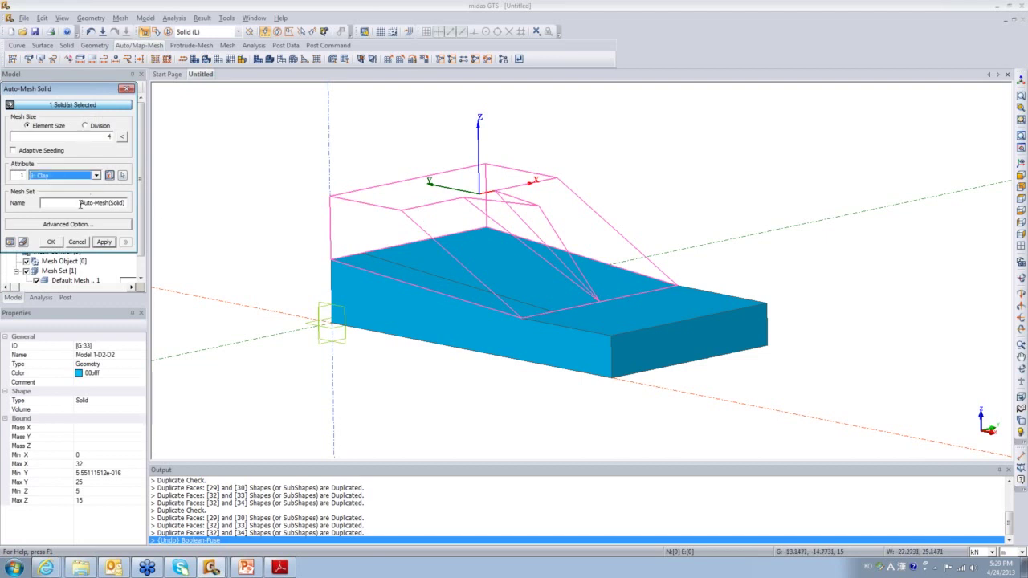
double_click(81, 204)
type("Clay")
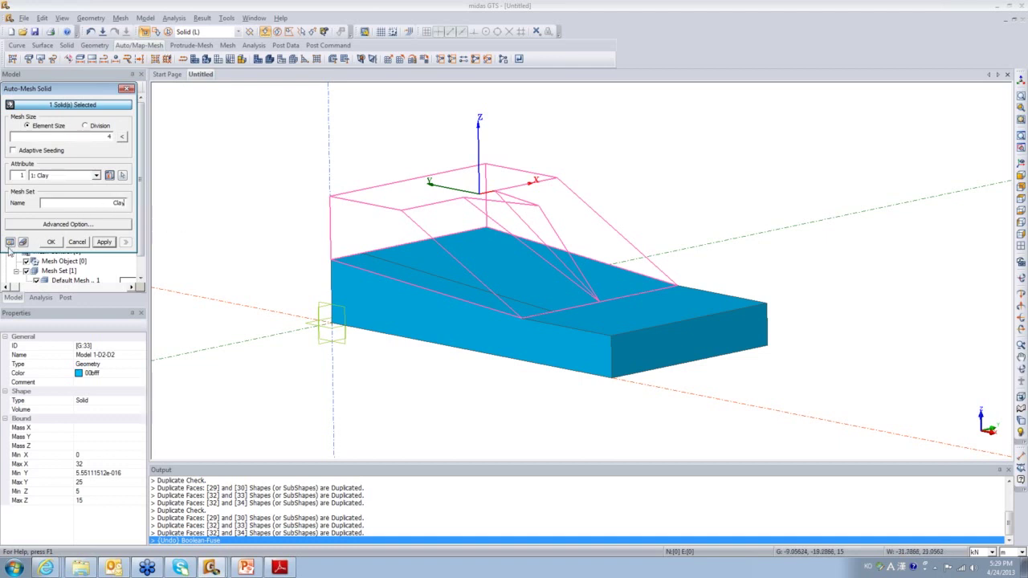
left_click(10, 242)
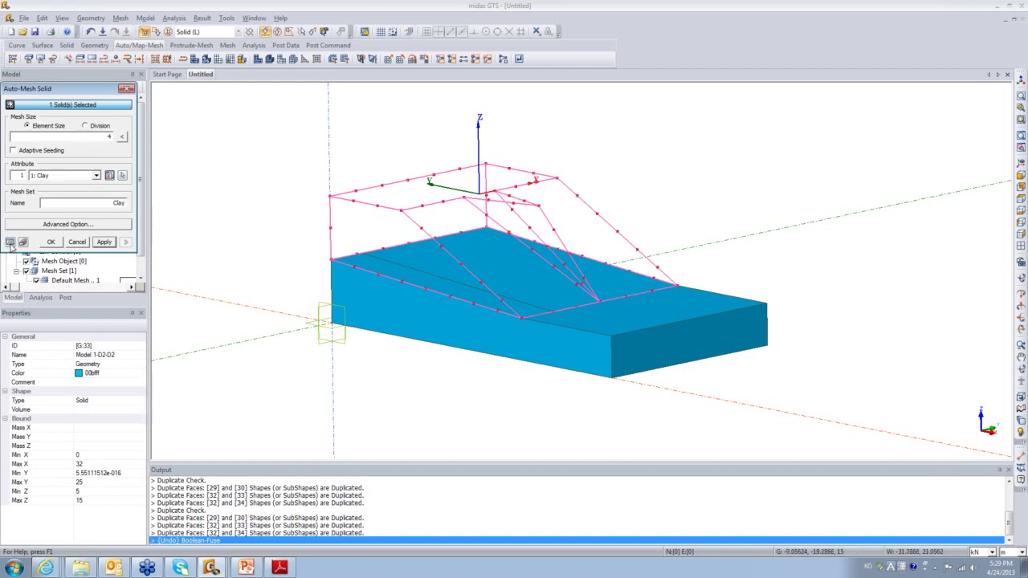
left_click(102, 242)
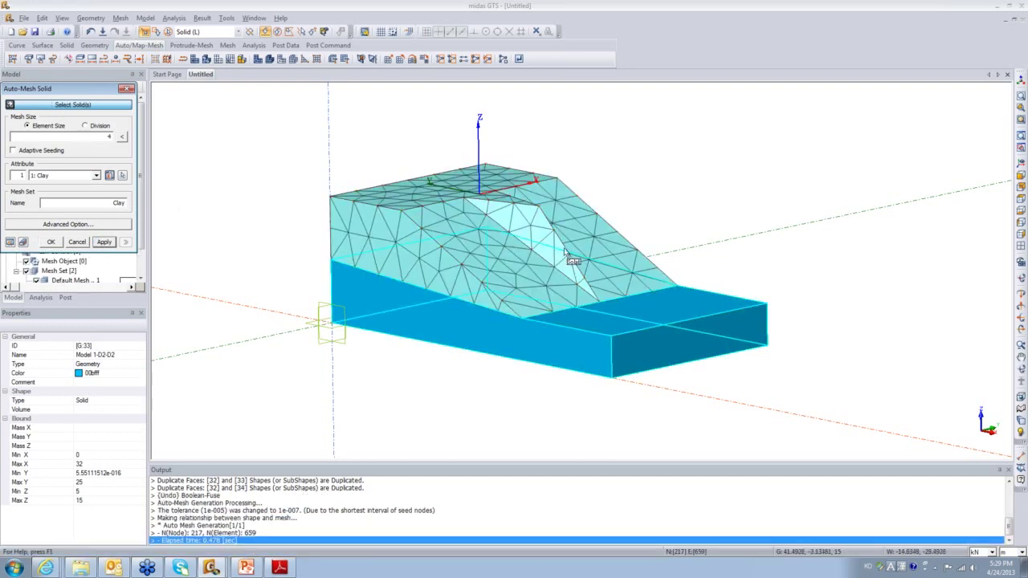
Select the fused base solid for meshing and create a solid attribute named Sand with a new ground material named Sand
left_click(429, 332)
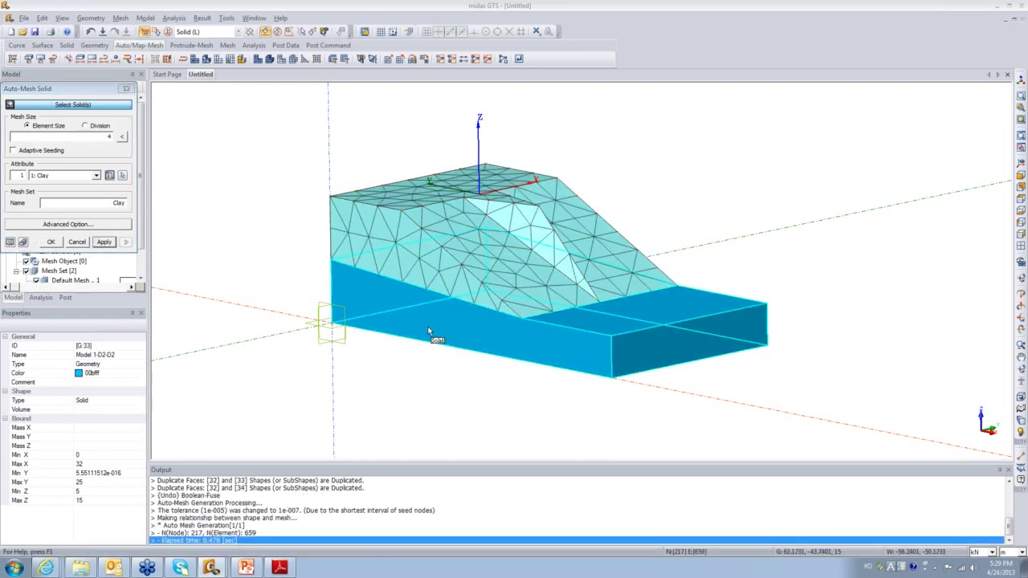
left_click(109, 175)
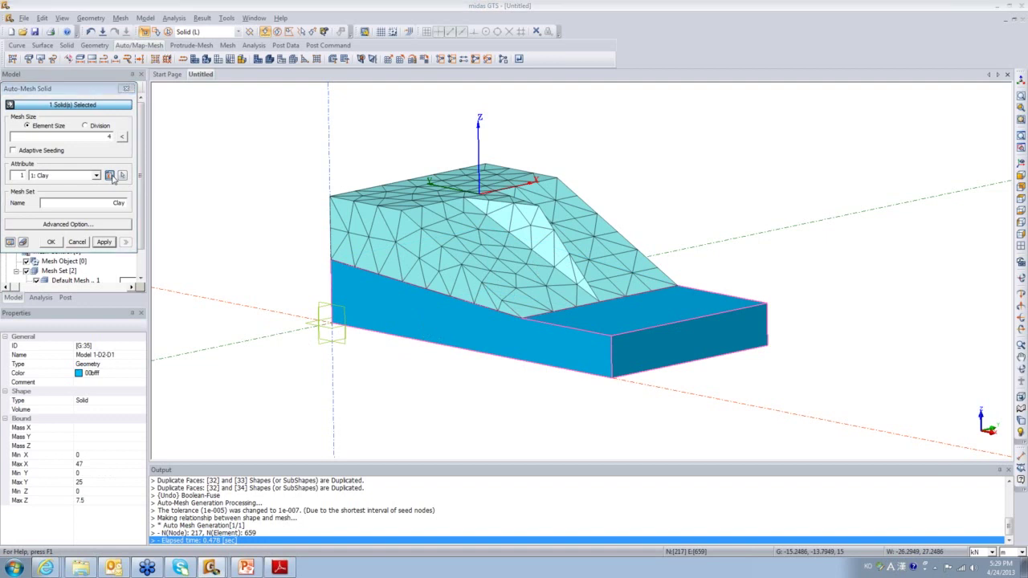
left_click_drag(110, 155, 281, 118)
left_click(268, 138)
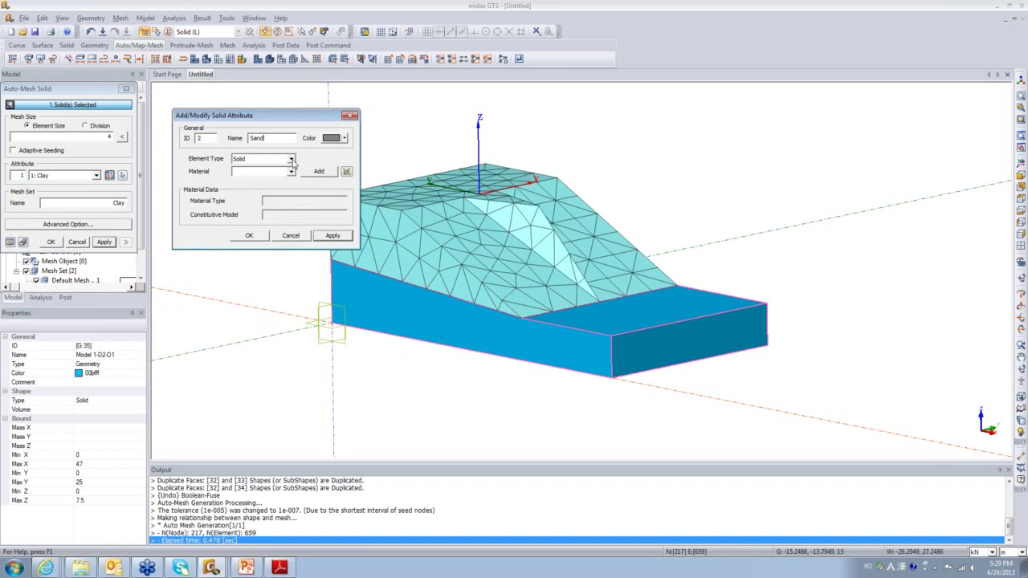
left_click(319, 171)
left_click(484, 124)
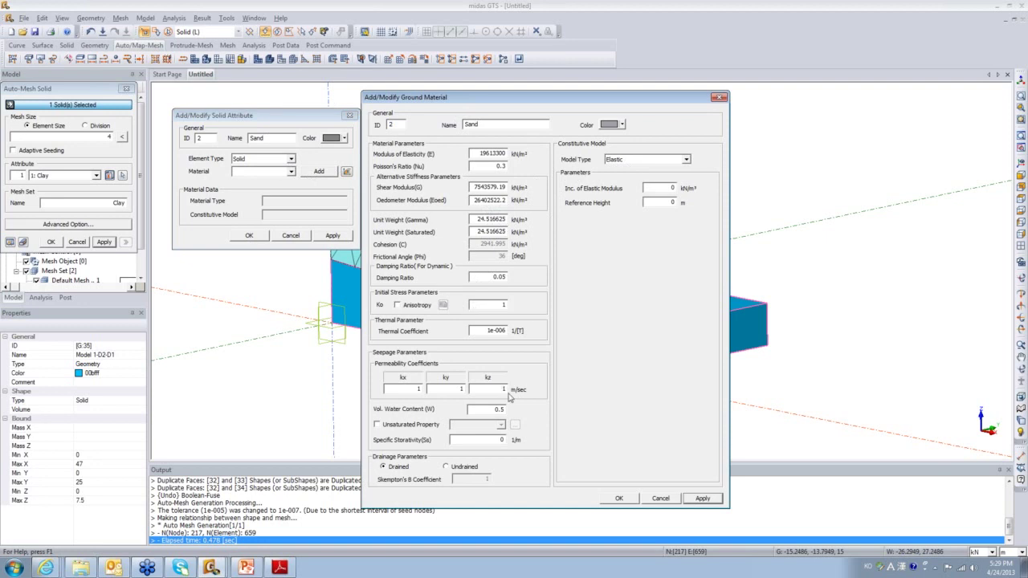
left_click(619, 498)
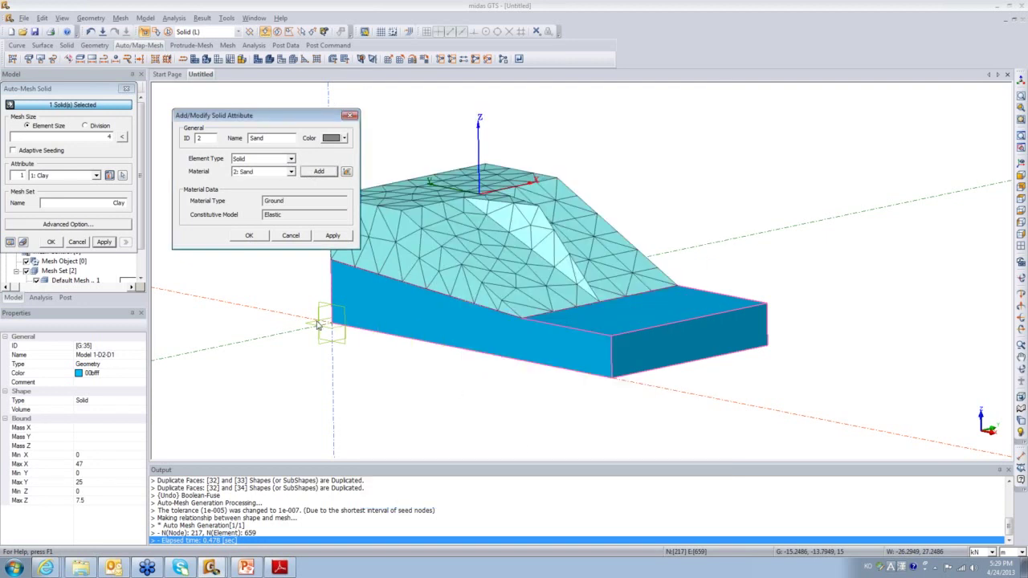
left_click(249, 236)
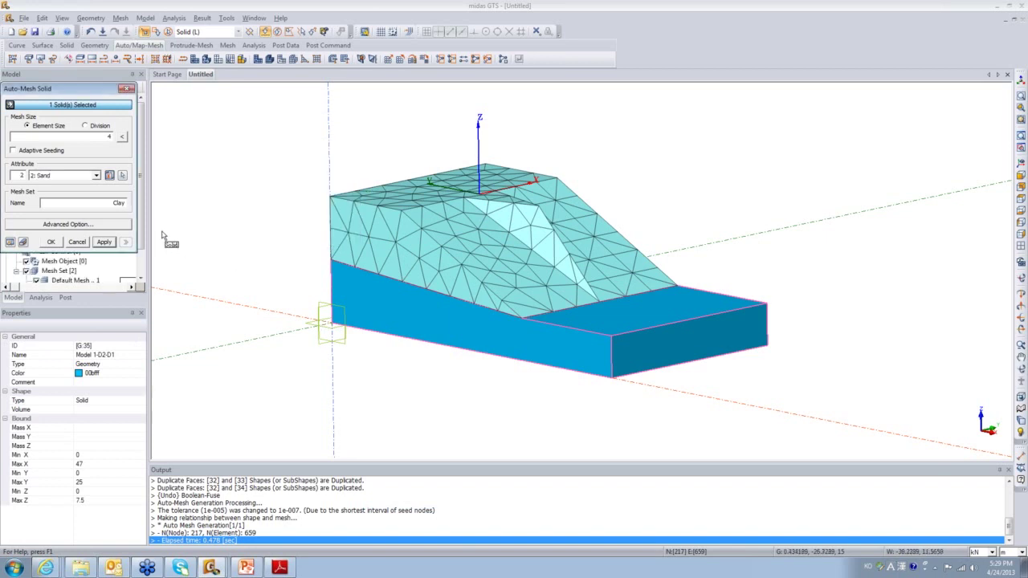
Name the base solid's mesh set Sand, assign attribute 2: Sand and preview the seeding
double_click(118, 202)
type("Sand")
left_click(96, 175)
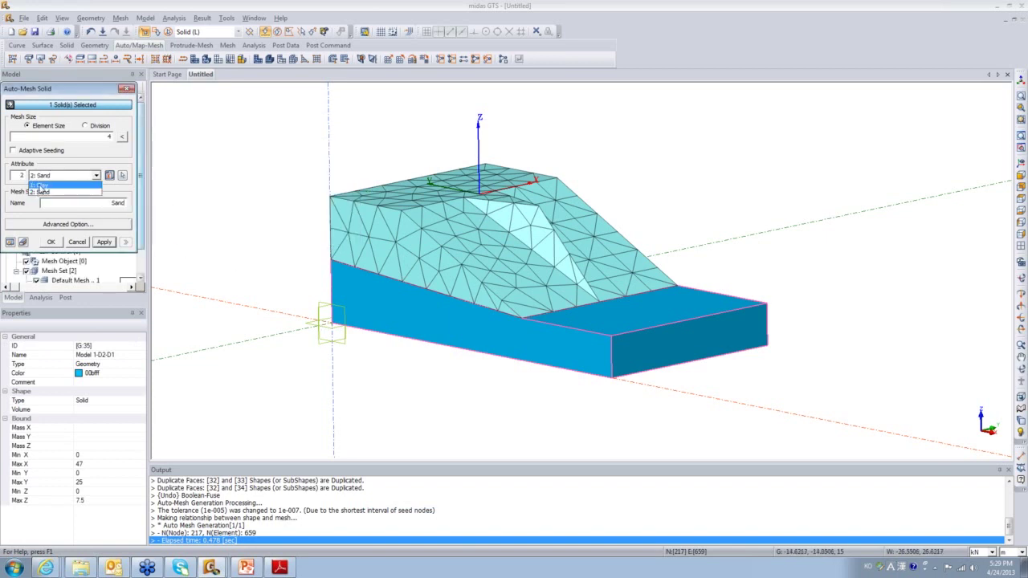
left_click(45, 191)
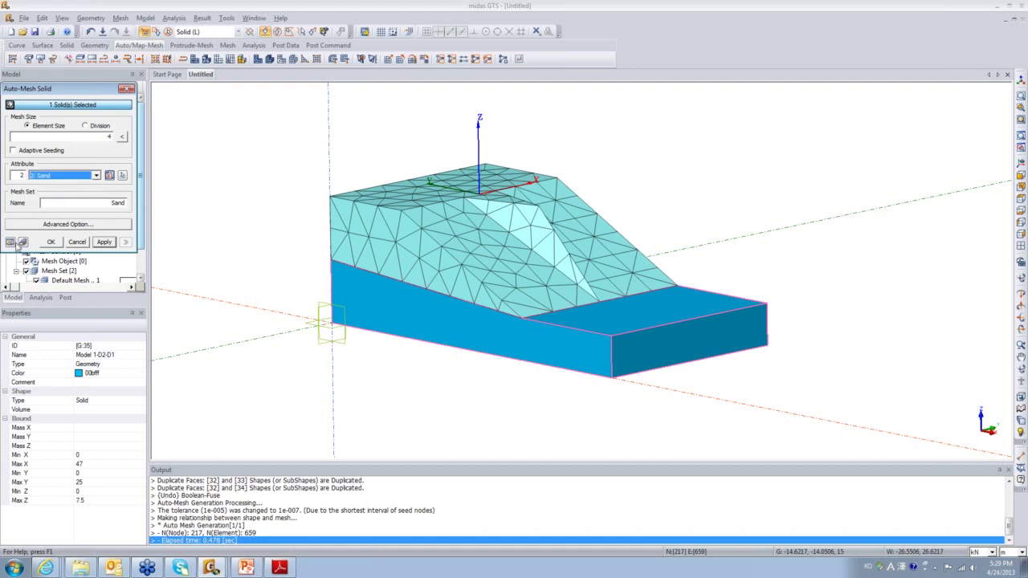
left_click(11, 243)
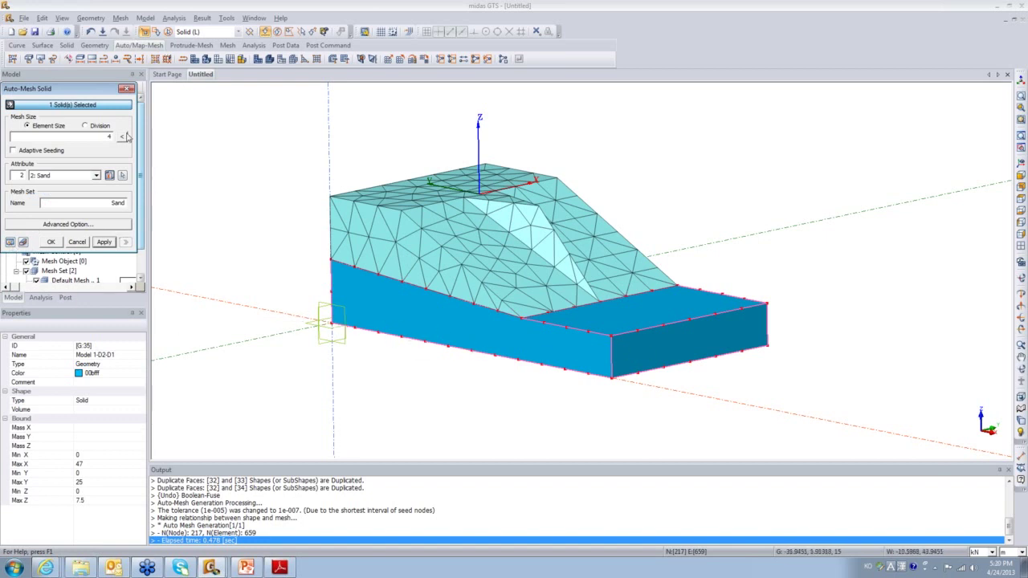
Preview the base solid's seeding with element size 2, and return the element size to 4 with a fresh preview
left_click_drag(98, 137, 126, 138)
type("2")
left_click(10, 244)
left_click_drag(104, 137, 131, 137)
type("4")
left_click(12, 242)
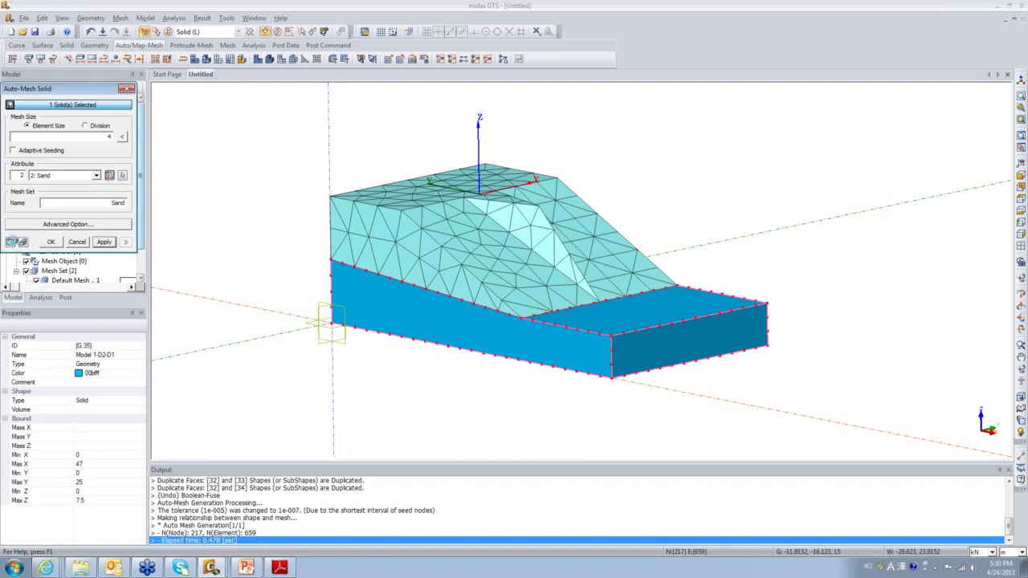
Generate the Sand mesh on the base solid and inspect both layer meshes from below and from the side
left_click(53, 242)
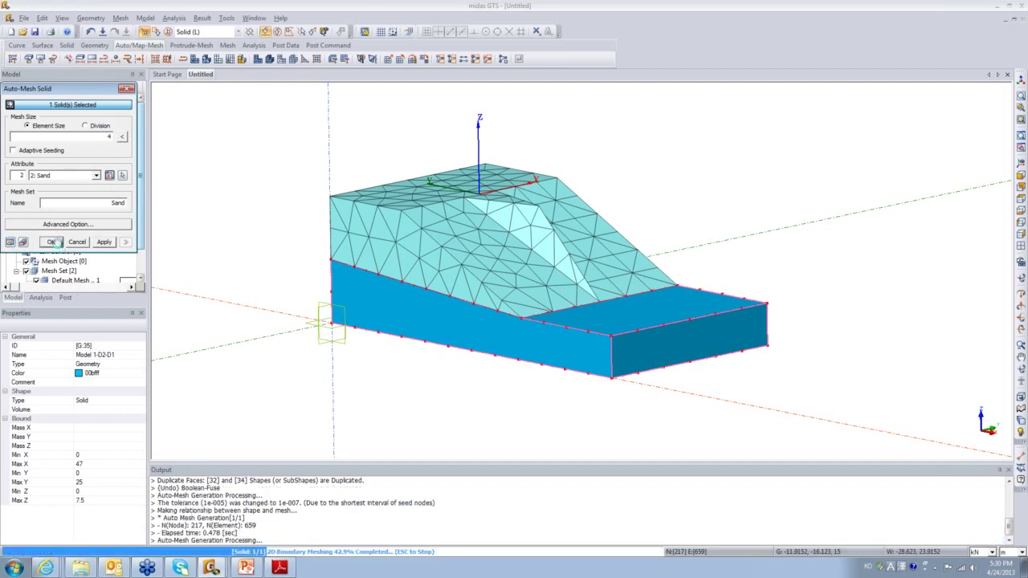
mouse_move(471, 380)
middle_mouse_down()
mouse_move(458, 378)
mouse_move(579, 374)
mouse_move(420, 379)
mouse_move(553, 348)
mouse_move(709, 278)
middle_mouse_up()
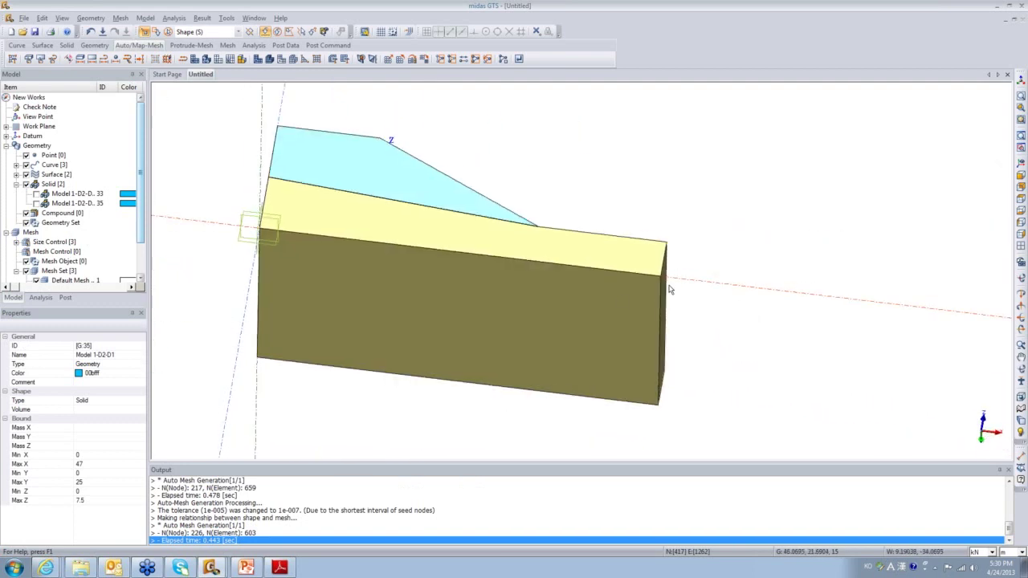
middle_click_drag(455, 296, 339, 406)
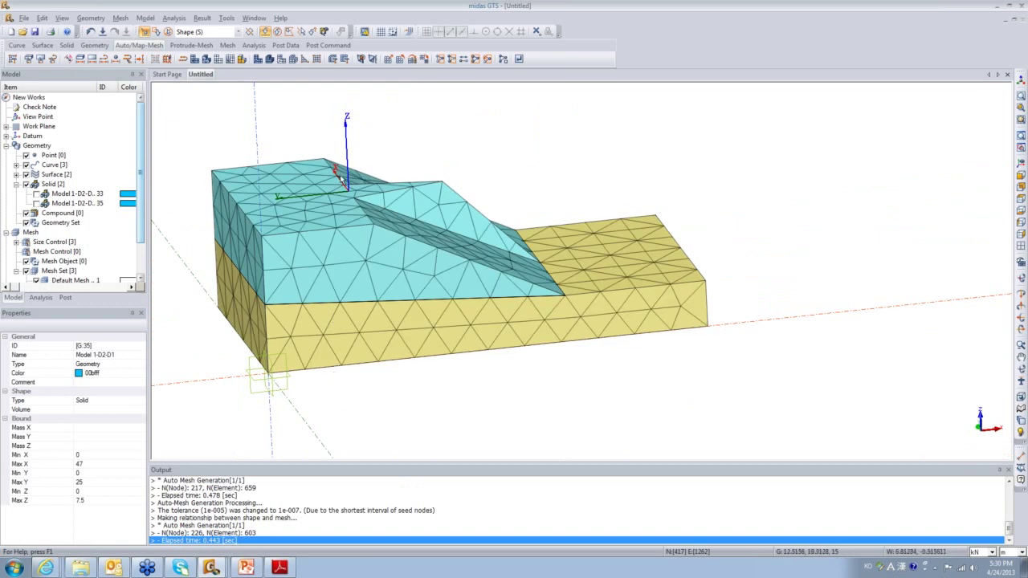
Open the SRM analysis case for modification and add the Clay and Sand mesh sets to its activated elements
left_click(253, 46)
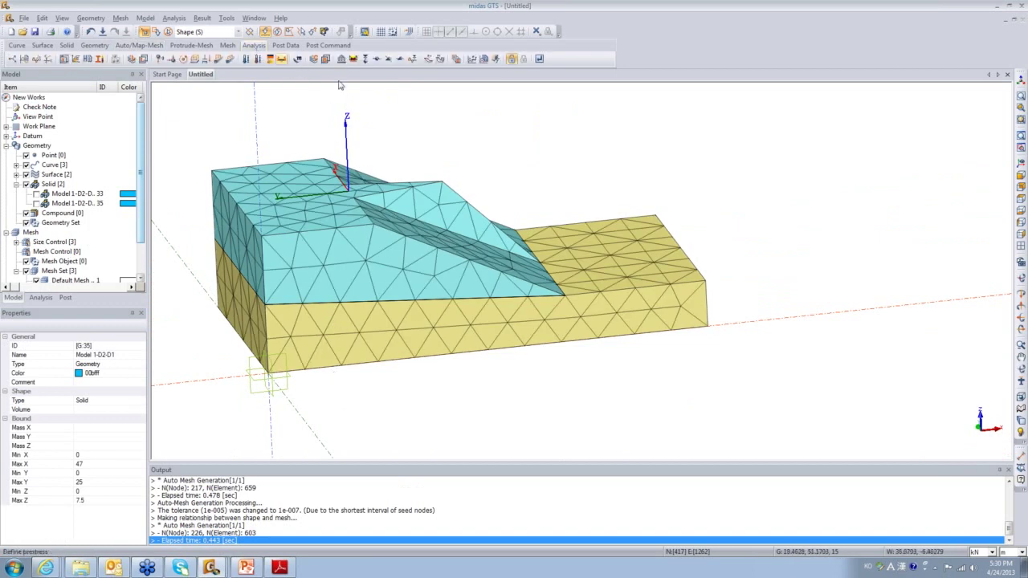
left_click(483, 59)
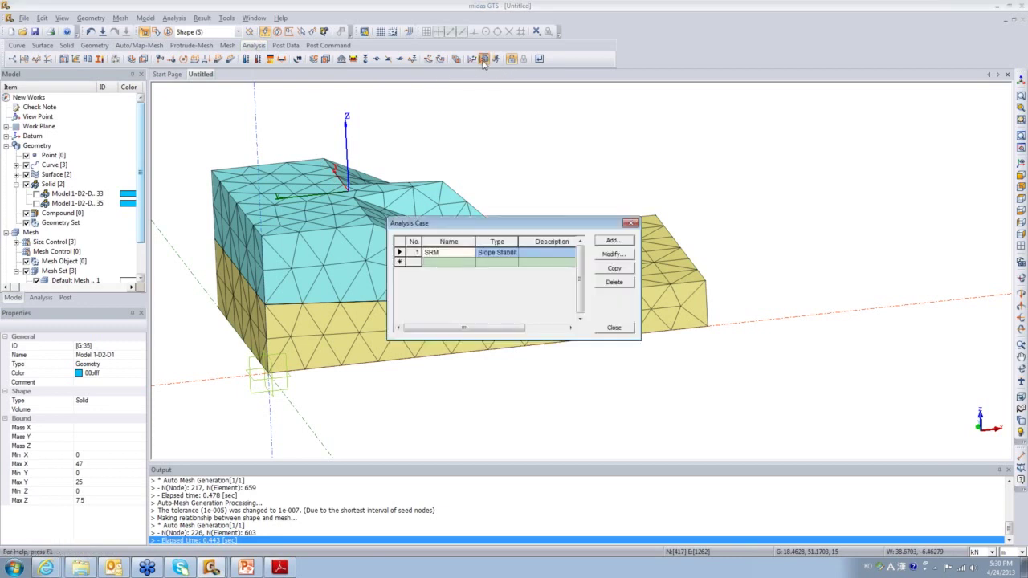
left_click(618, 256)
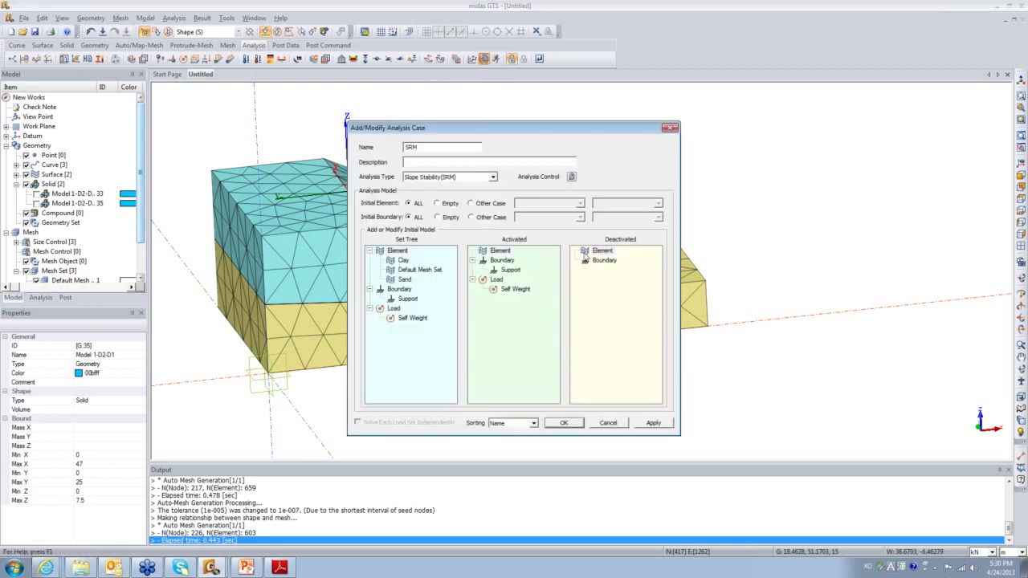
left_click_drag(470, 126, 699, 108)
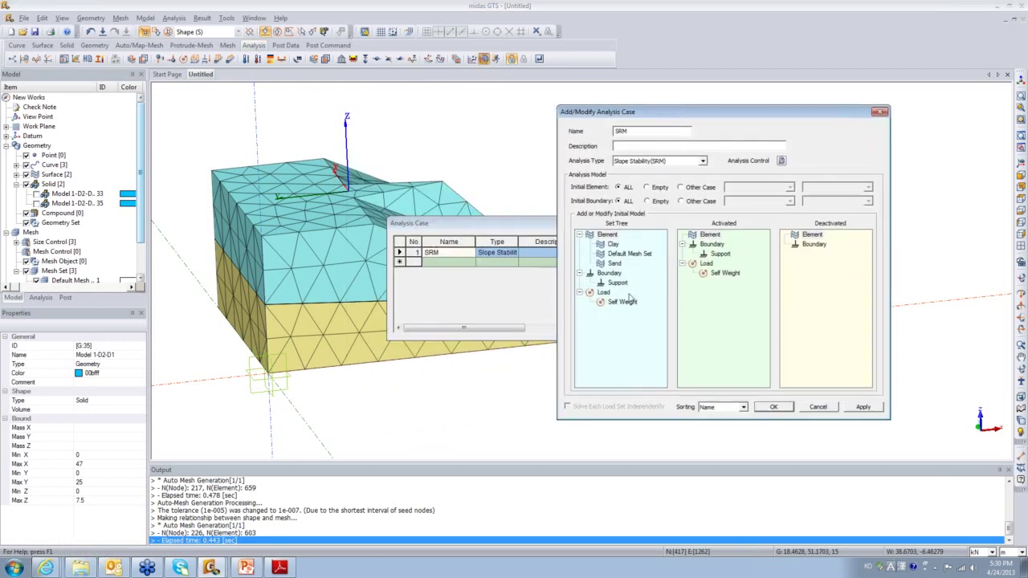
left_click(614, 244)
left_click(614, 263)
left_click(614, 245)
left_click_drag(615, 246, 734, 299)
left_click_drag(615, 264, 722, 316)
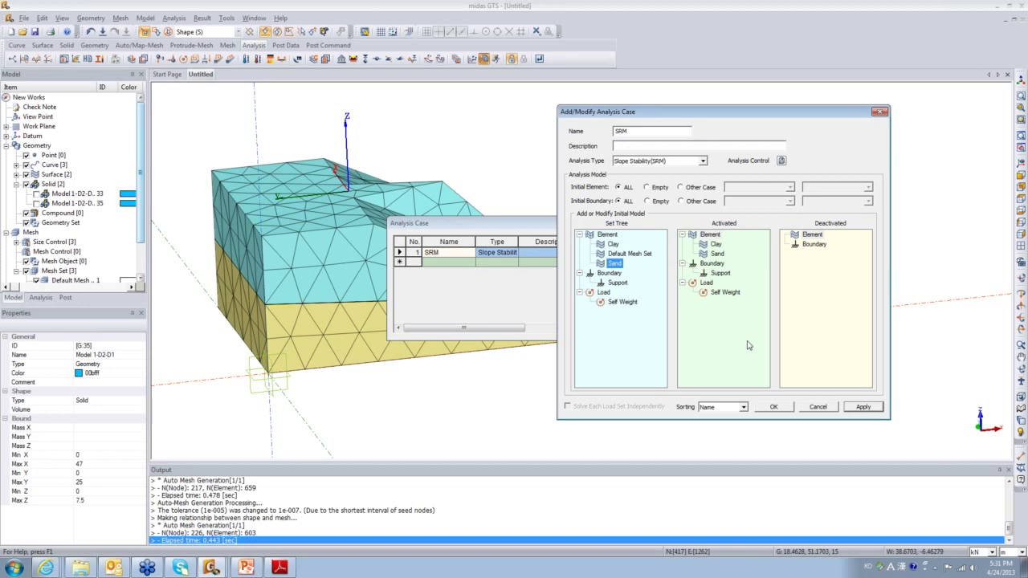
Review the SRM case's slope stability analysis control, including the water level value, and accept the settings
left_click(783, 160)
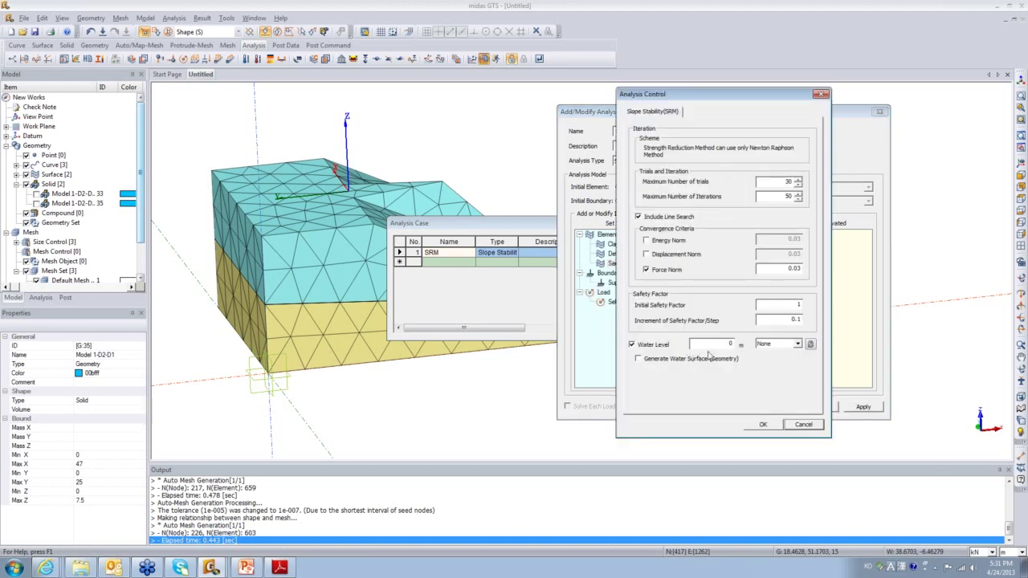
double_click(714, 344)
left_click(765, 426)
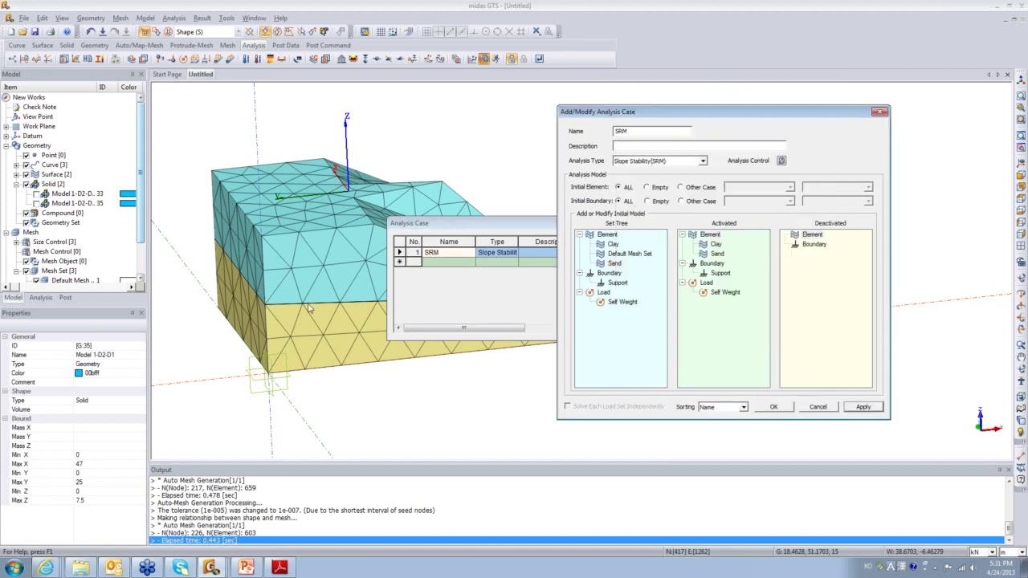
Cancel the SRM case editor and review the analysis types available for a new analysis case without adding one
left_click(816, 406)
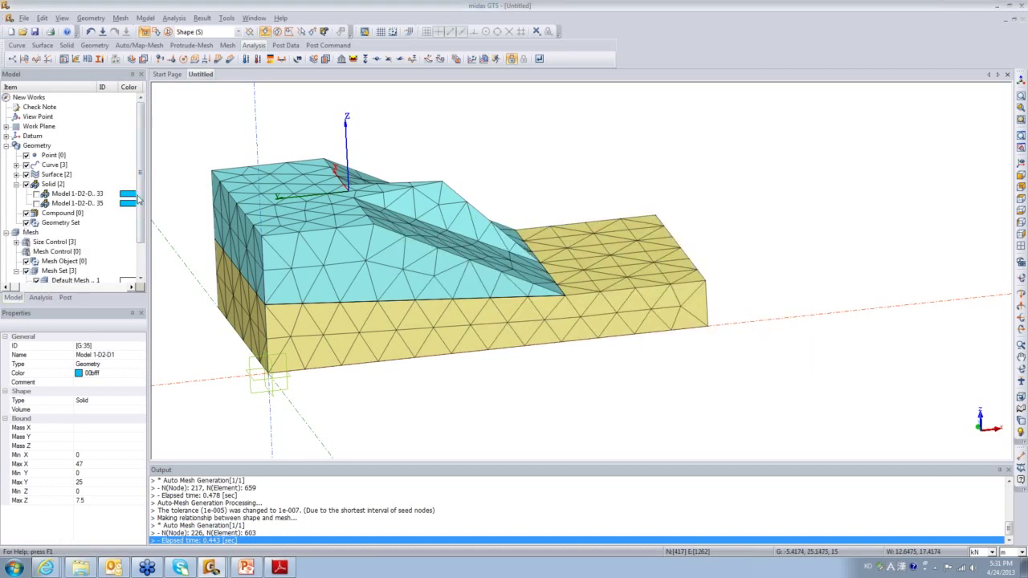
scroll(105, 248, "down", 2)
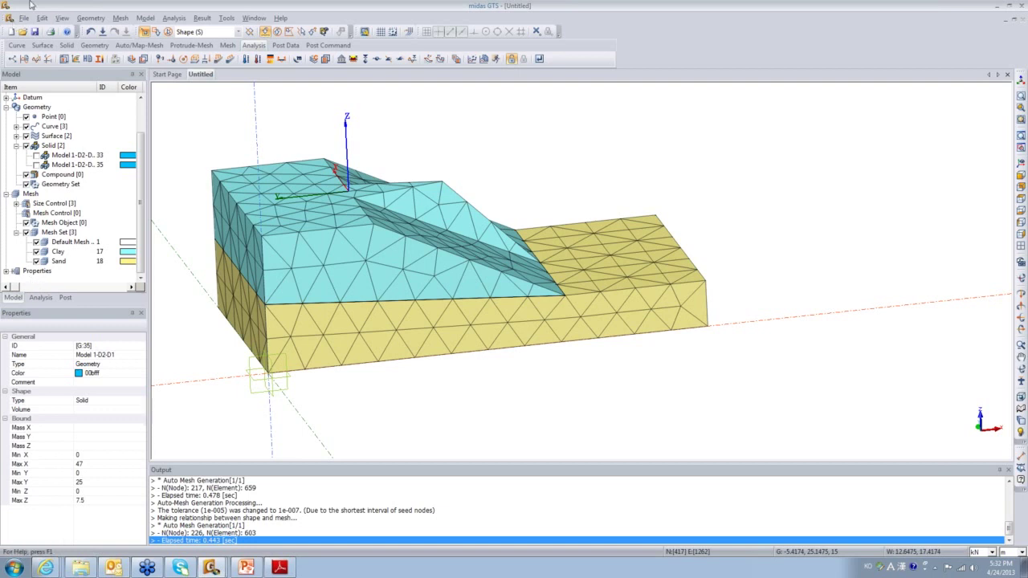
left_click(484, 58)
left_click(613, 246)
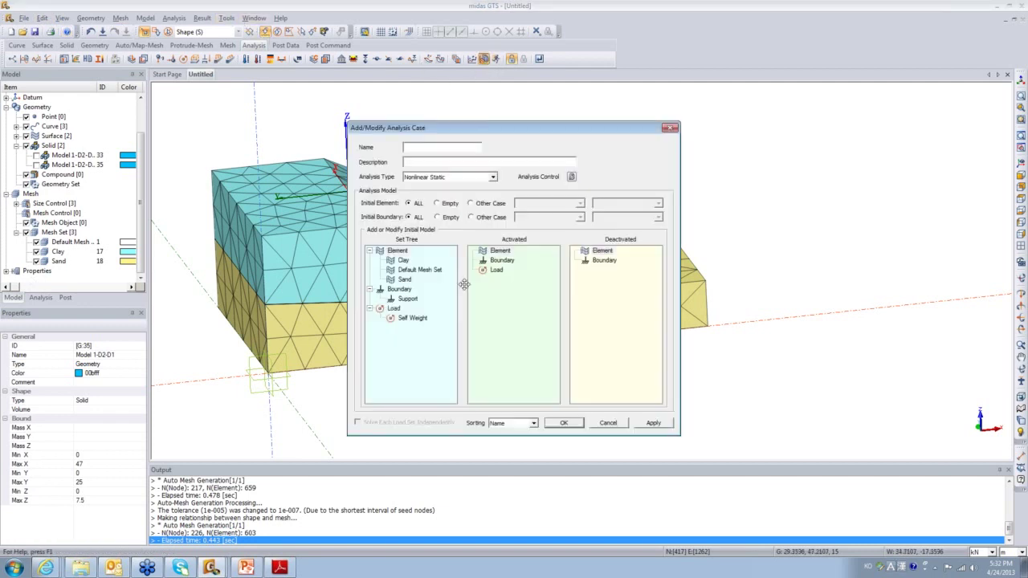
left_click(455, 177)
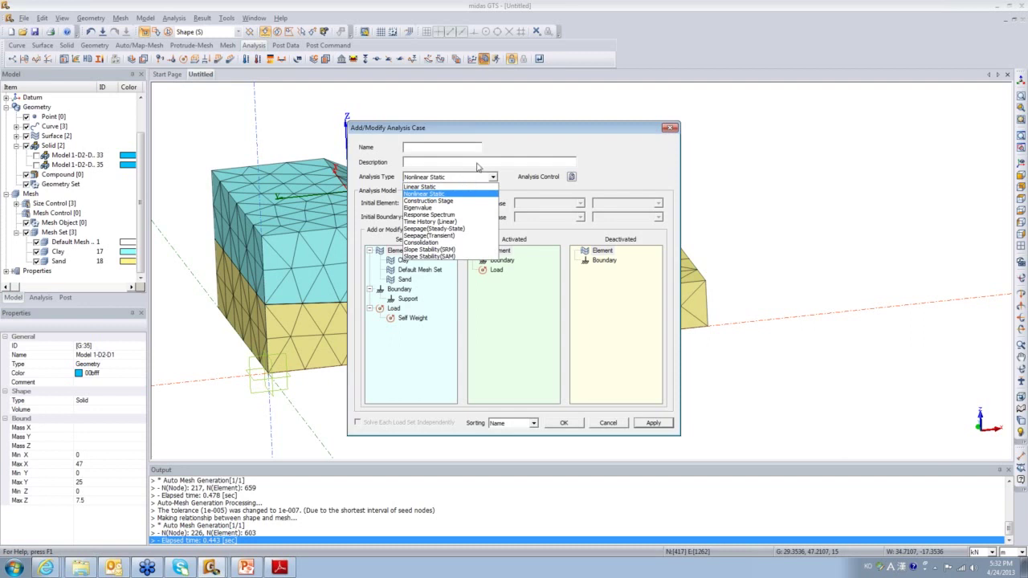
left_click(639, 128)
left_click(669, 127)
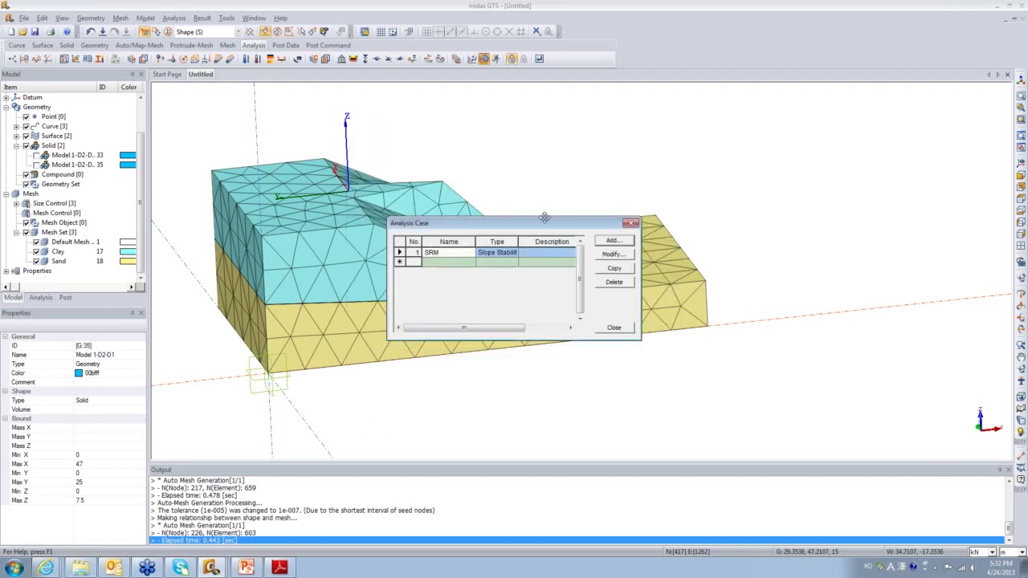
left_click(635, 226)
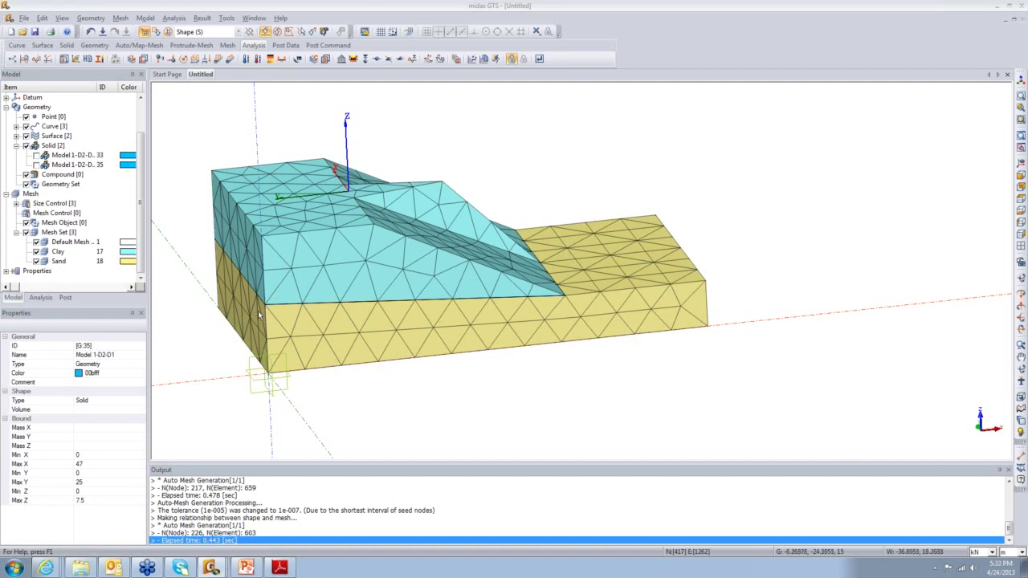
Switch to the GTS 2D Tutorial 18 model and examine the layered slope mesh around the soil nails
mouse_move(211, 567)
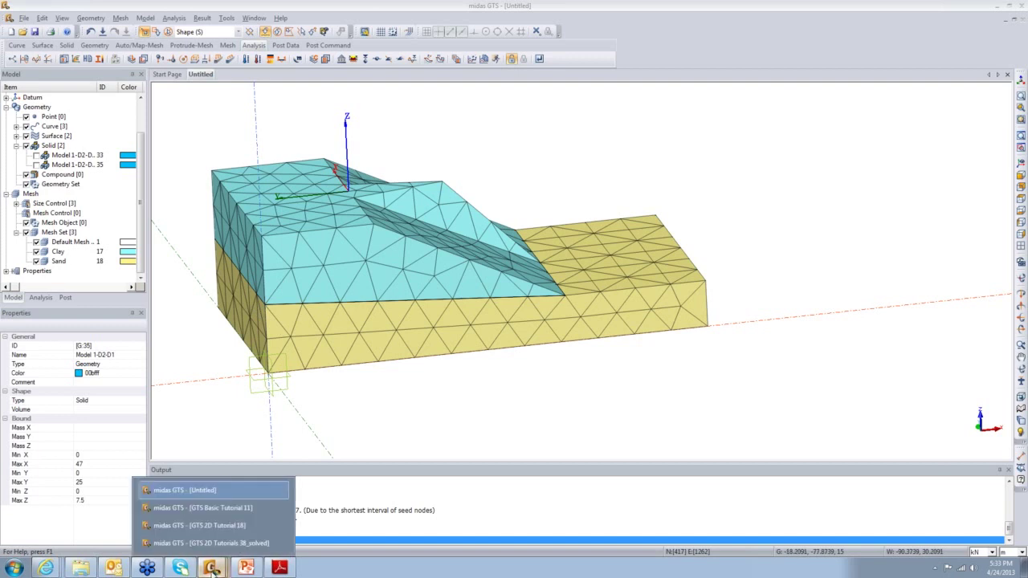
left_click(201, 525)
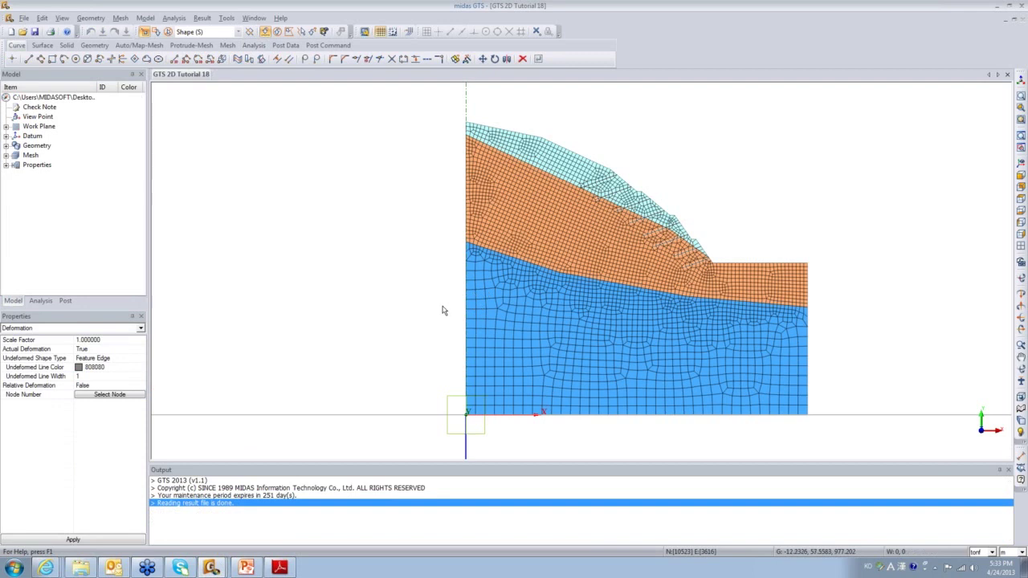
middle_click_drag(394, 322, 268, 328)
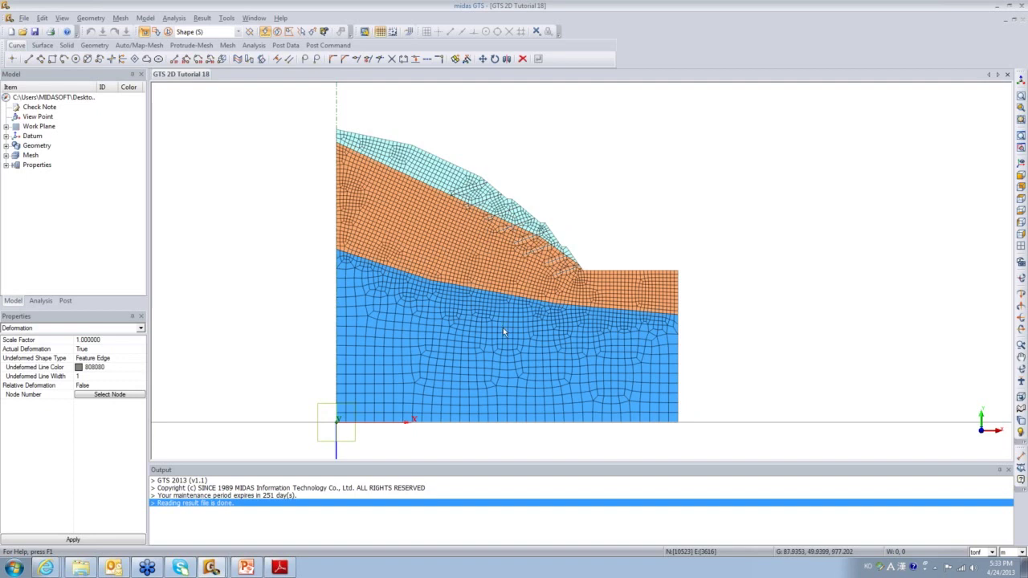
scroll(629, 228, "up", 4)
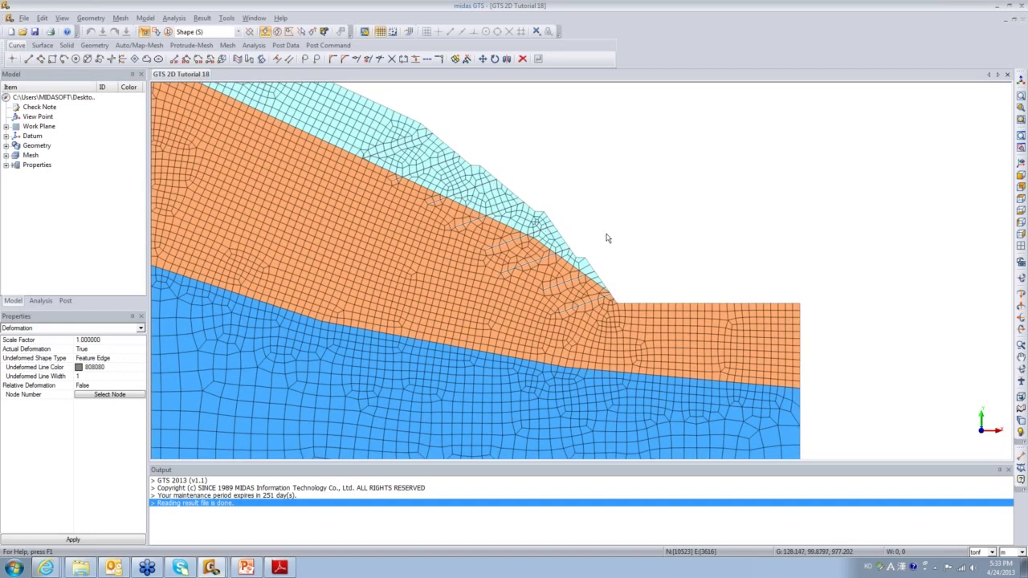
scroll(562, 253, "down", 2)
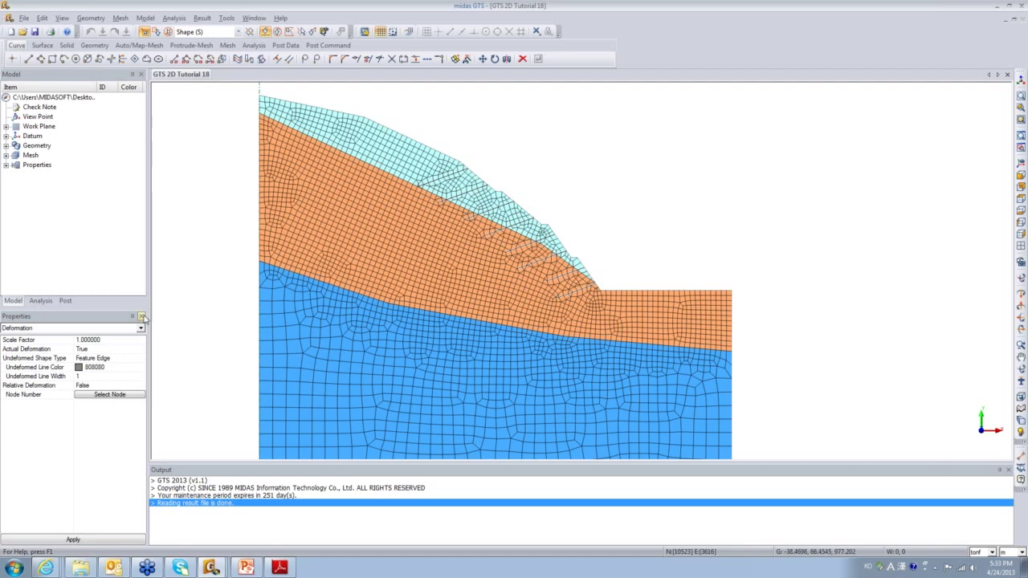
Review the factor of safety in the Soil Nail Reinforcement results
left_click(61, 303)
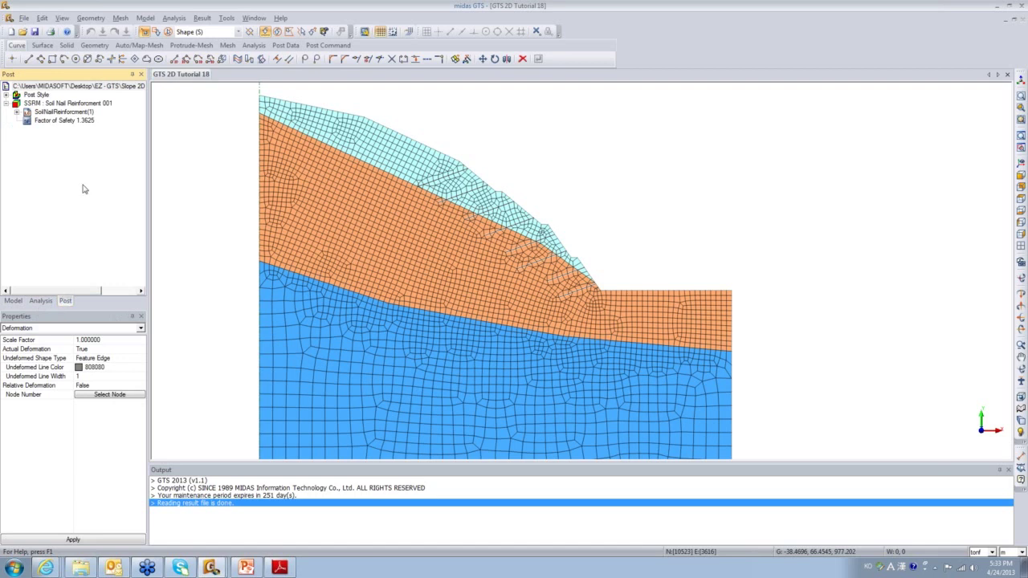
left_click(47, 121)
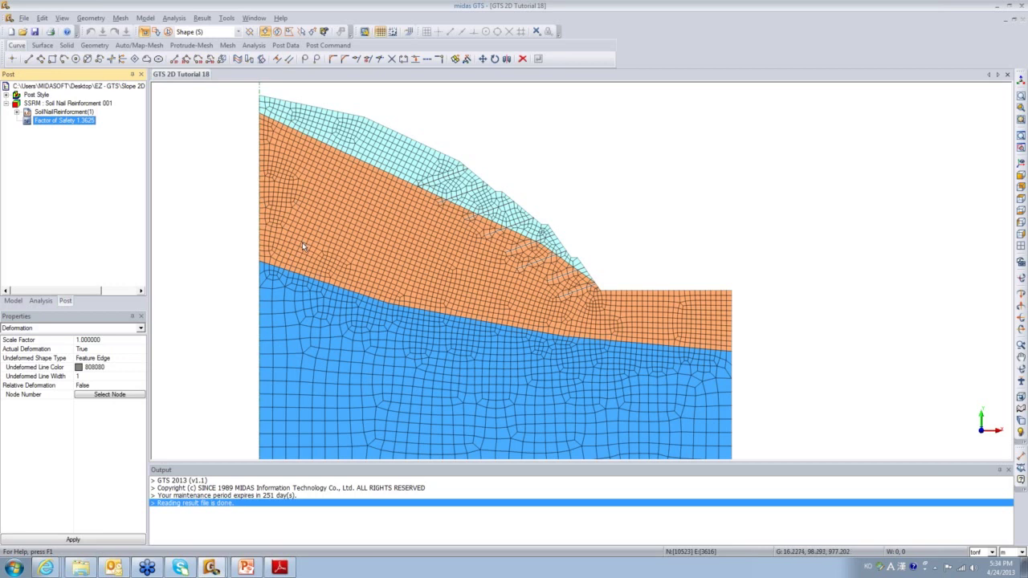
left_click(222, 251)
scroll(221, 252, "down", 1)
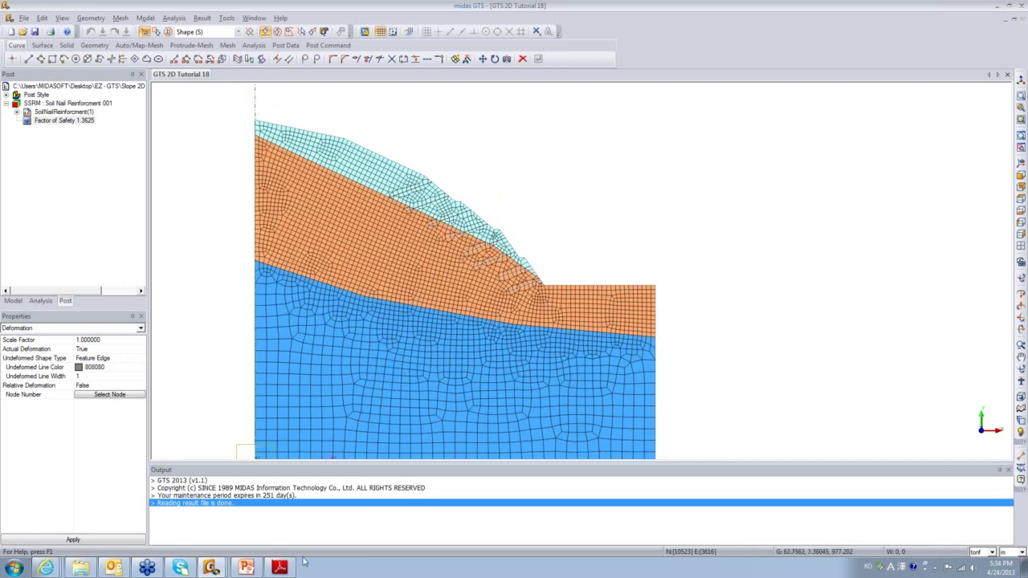
View the strain contours in GTS Basic Tutorial 11, and switch to GTS 2D Tutorials 38_solved to examine its slope mesh
left_click(210, 568)
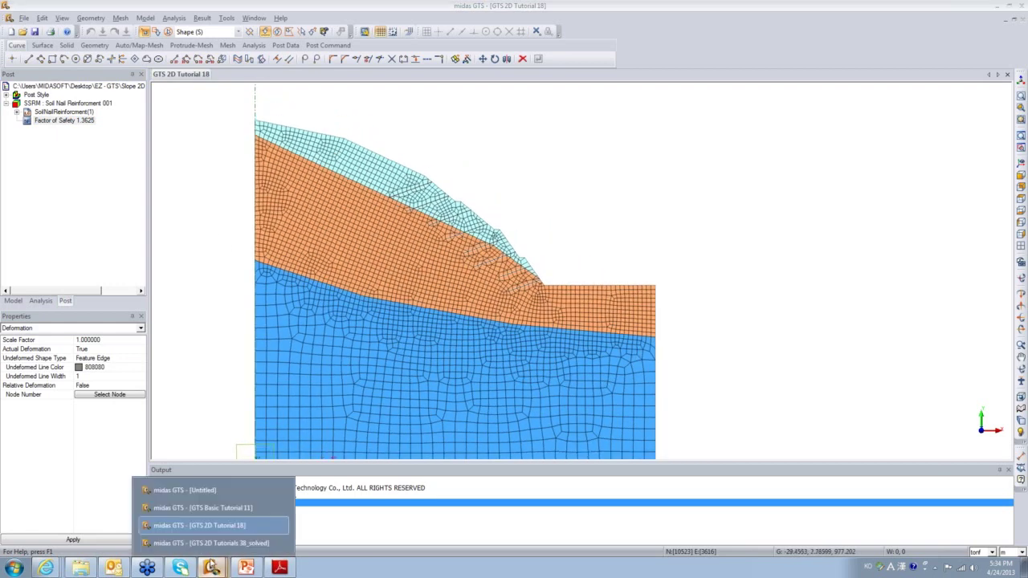
left_click(213, 507)
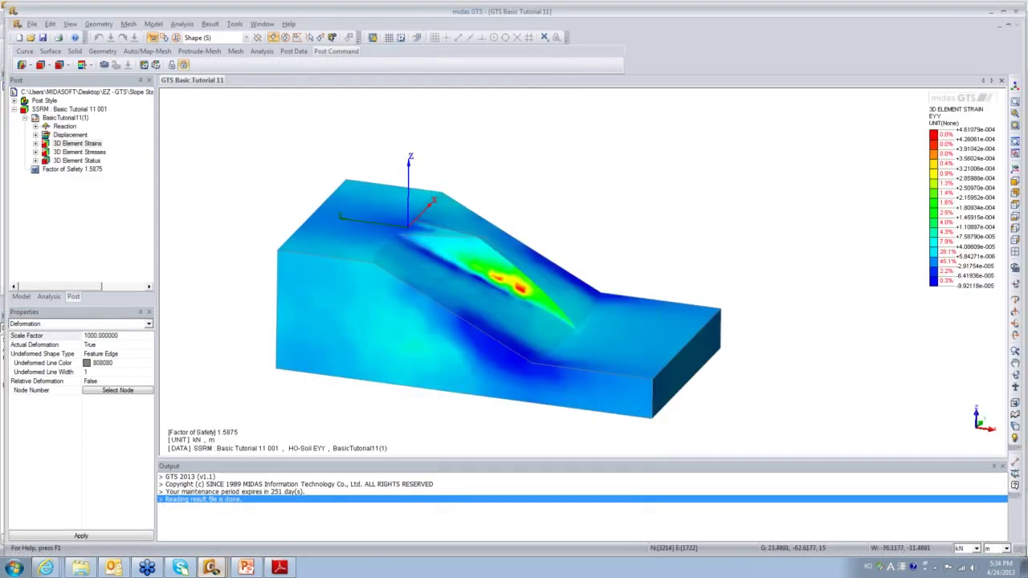
left_click(210, 568)
left_click(207, 544)
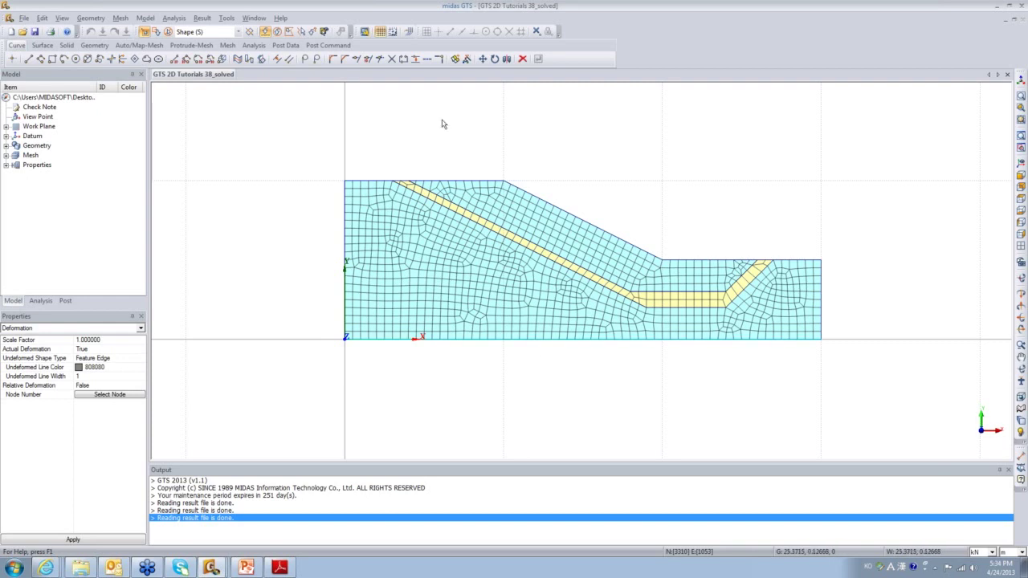
left_click(387, 35)
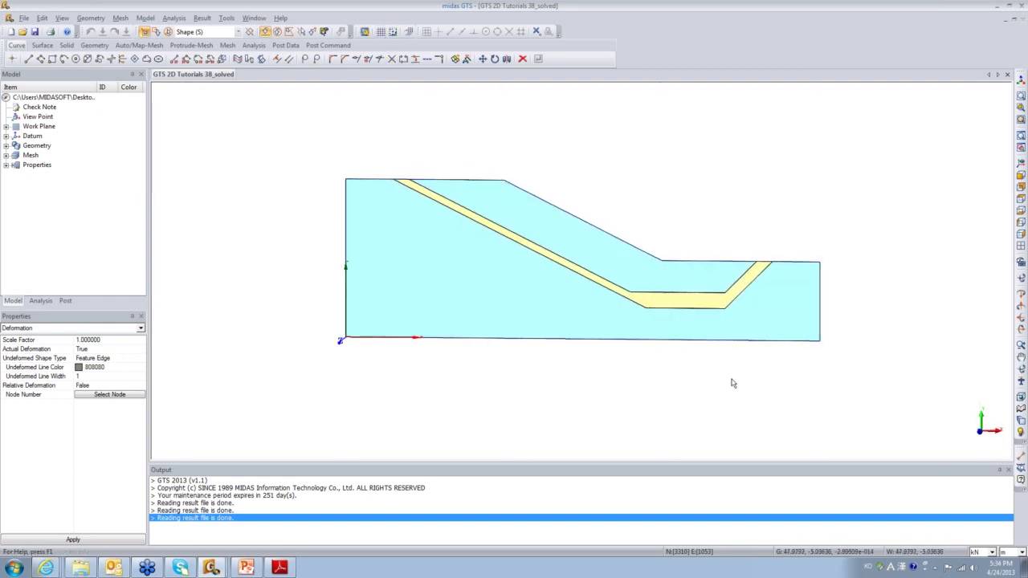
scroll(727, 337, "down", 1)
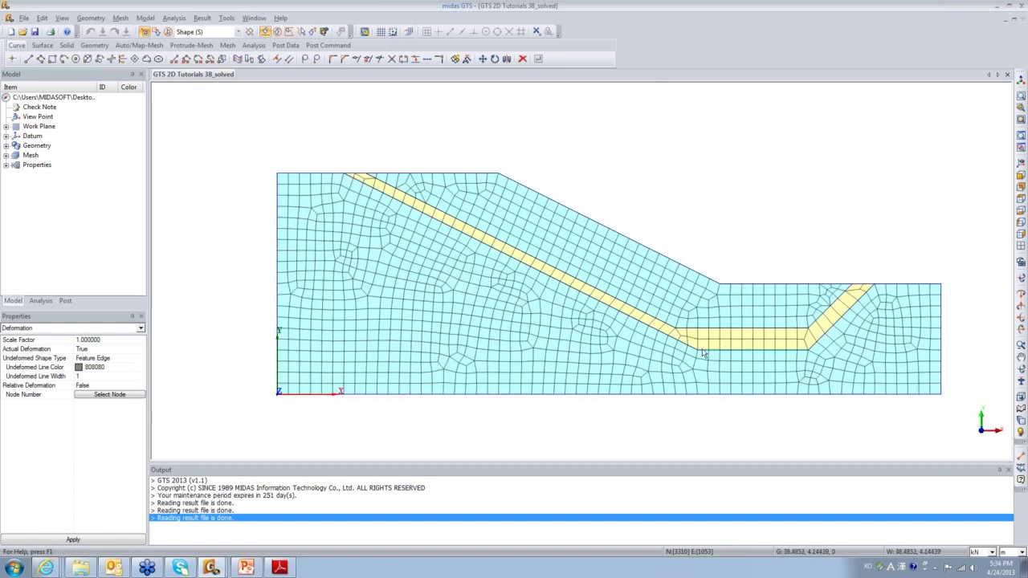
middle_click_drag(504, 294, 427, 255)
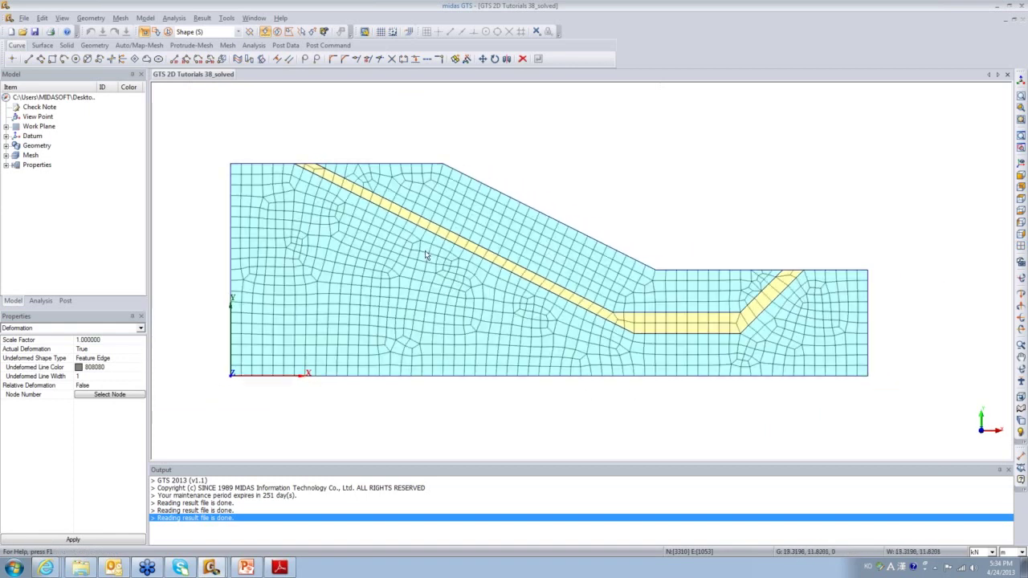
Compare the factors of safety from the SAM-C, SAM-P and SRM analysis results
left_click(65, 301)
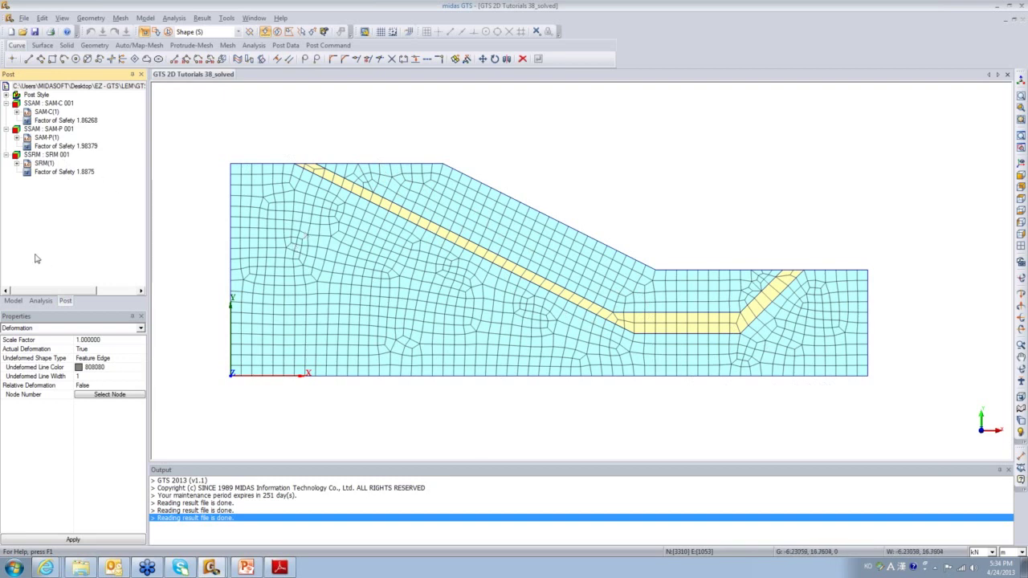
left_click(69, 173)
left_click(85, 146)
left_click(86, 122)
left_click(85, 147)
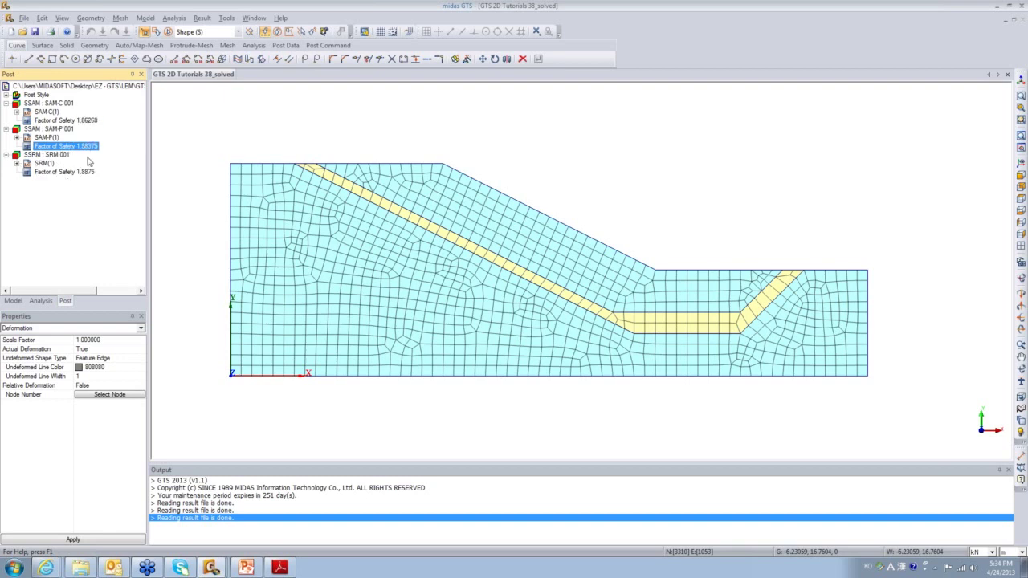
left_click(88, 177)
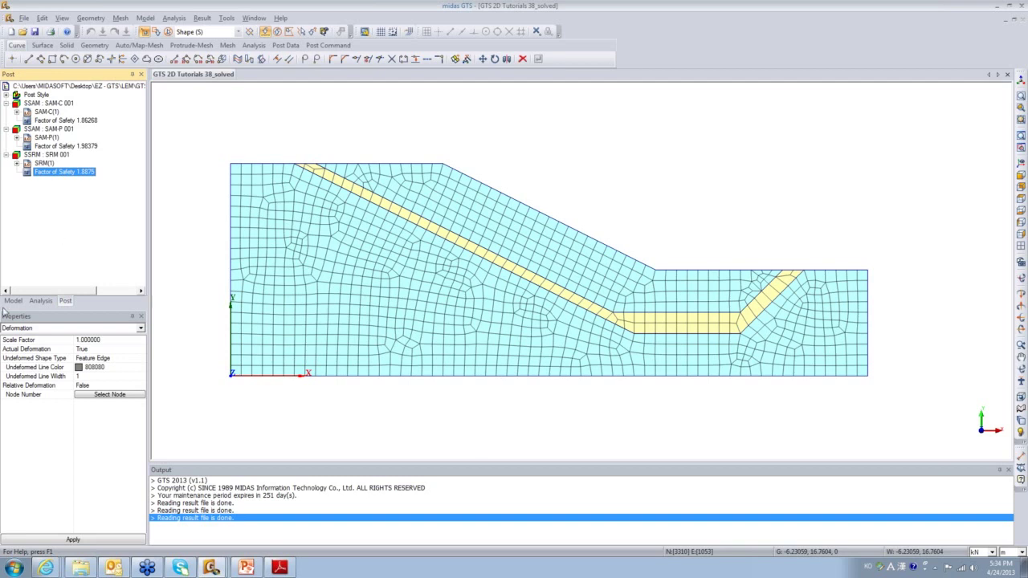
Display the grid range of the circular slip surface from the Circular boundary set
left_click(38, 304)
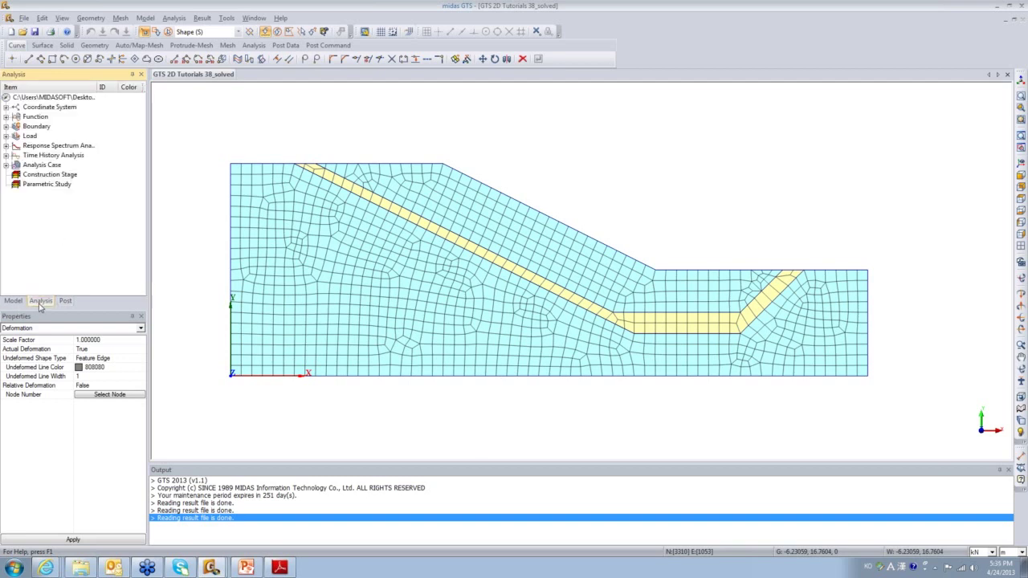
left_click(6, 126)
left_click(16, 135)
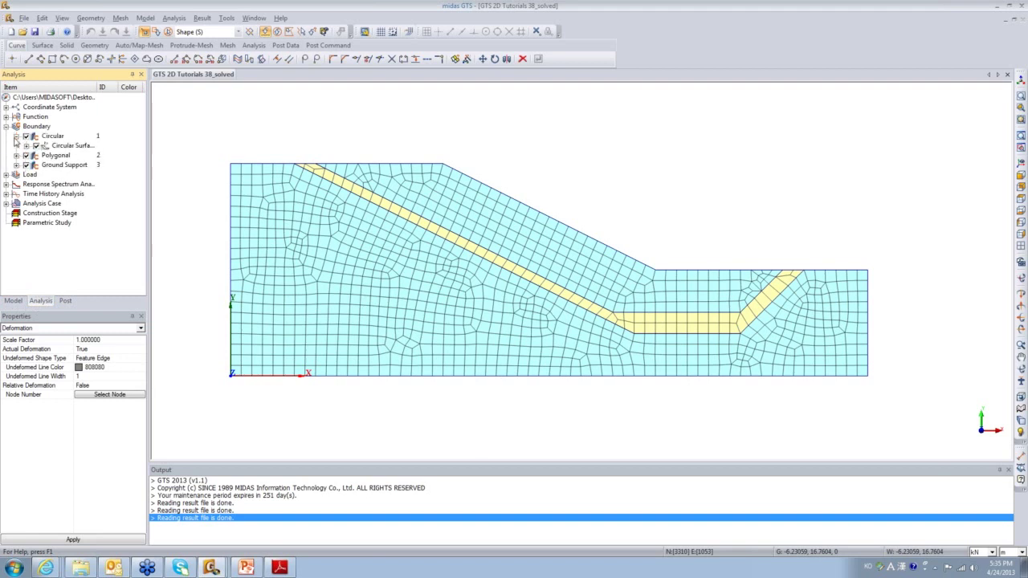
left_click(26, 145)
left_click(45, 156)
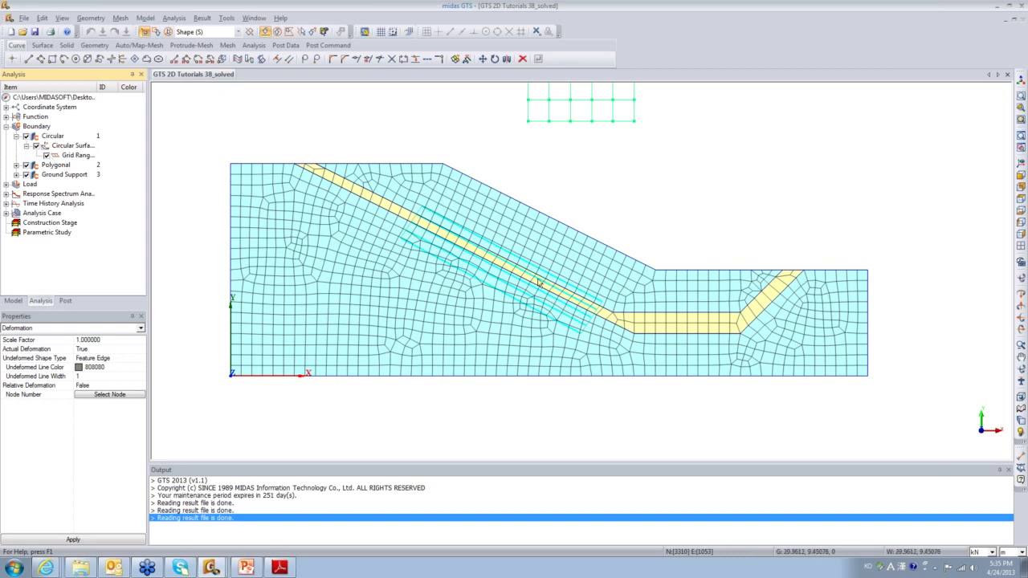
Hide the Weathered Soil mesh set so the Weak Soil layer stands alone
left_click(14, 300)
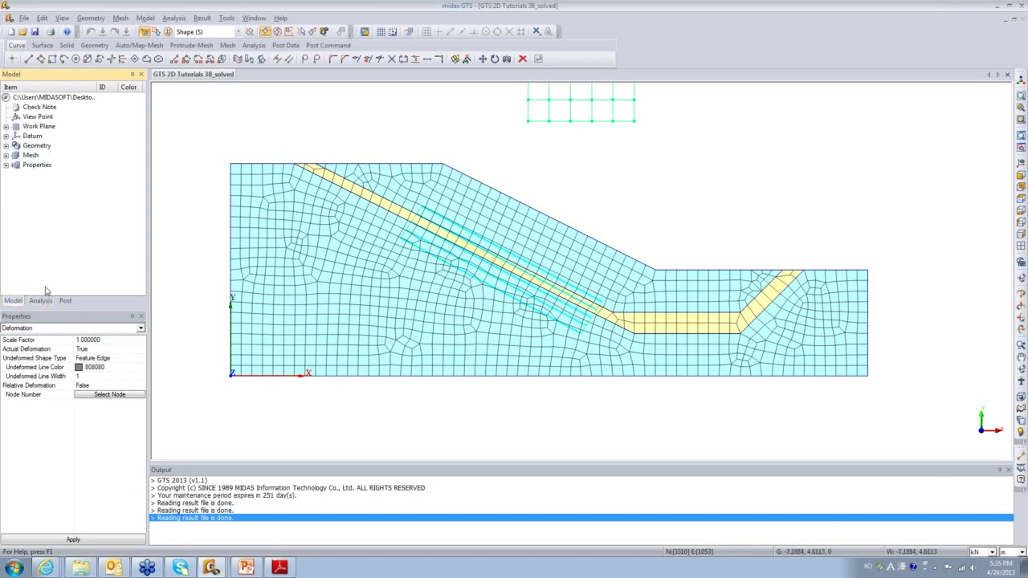
left_click(7, 155)
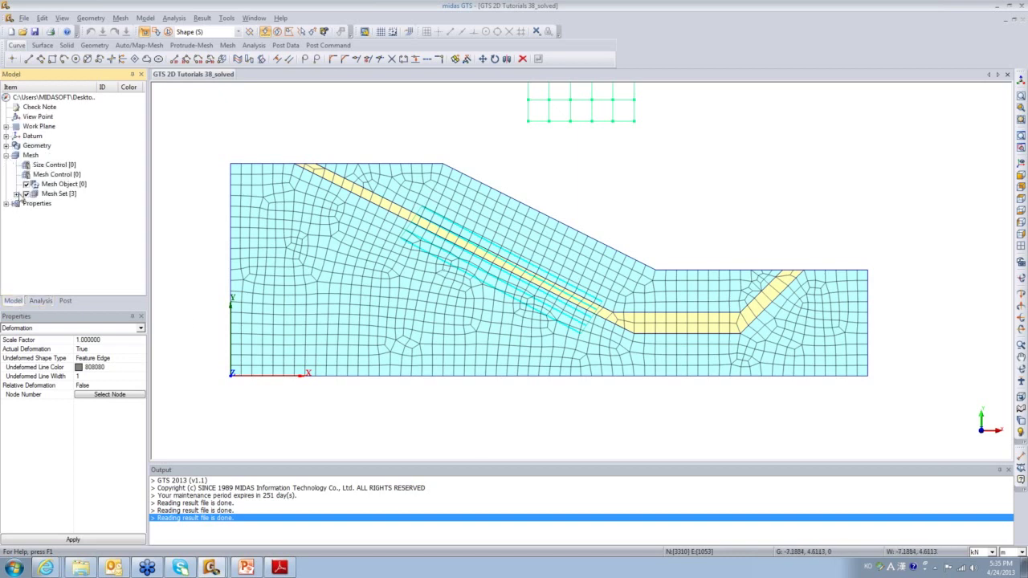
left_click(16, 193)
left_click(36, 213)
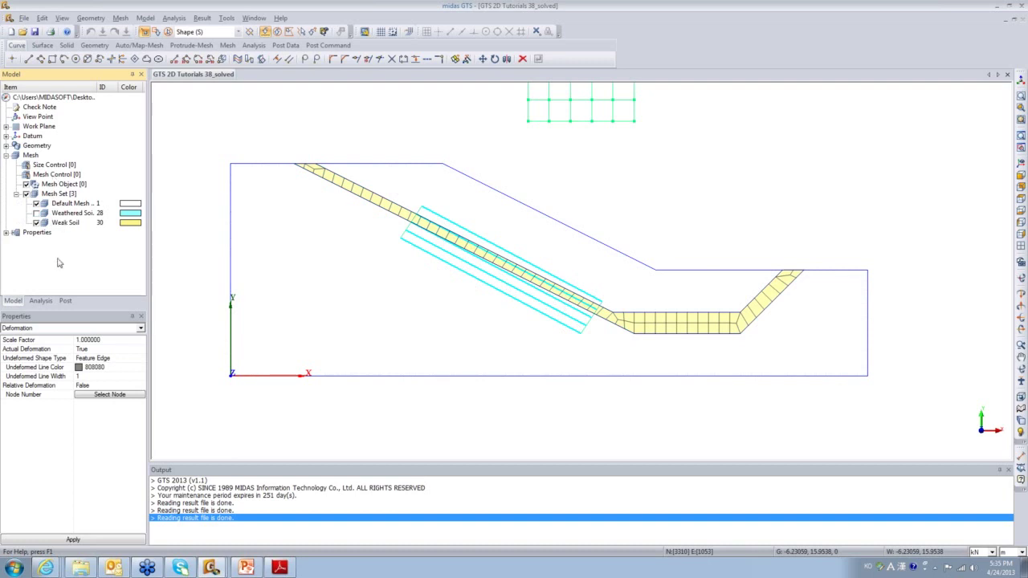
Display polygonal slip surfaces 1, 2 and 3 from the Polygonal boundary set
left_click(39, 301)
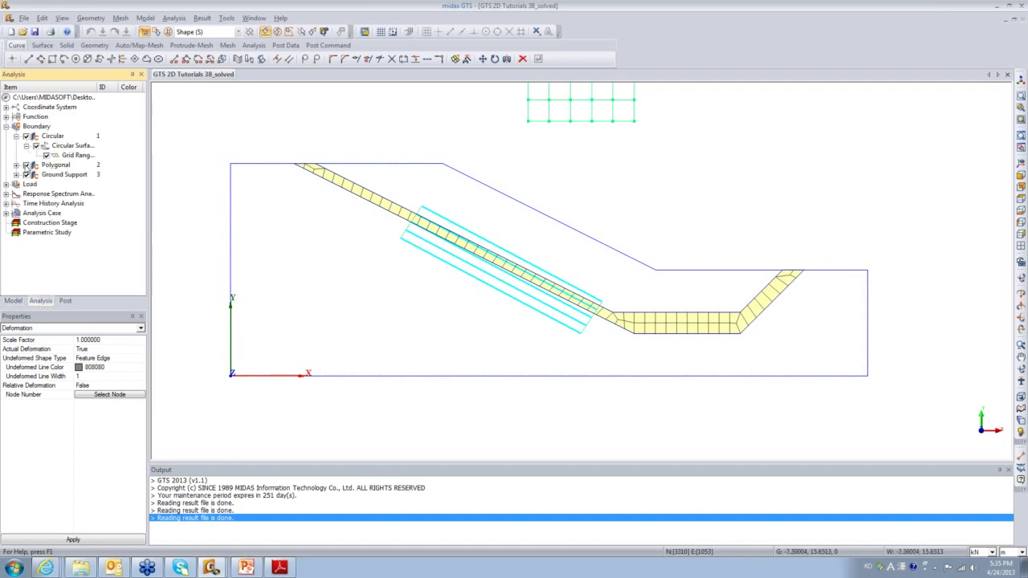
left_click(16, 165)
left_click(27, 175)
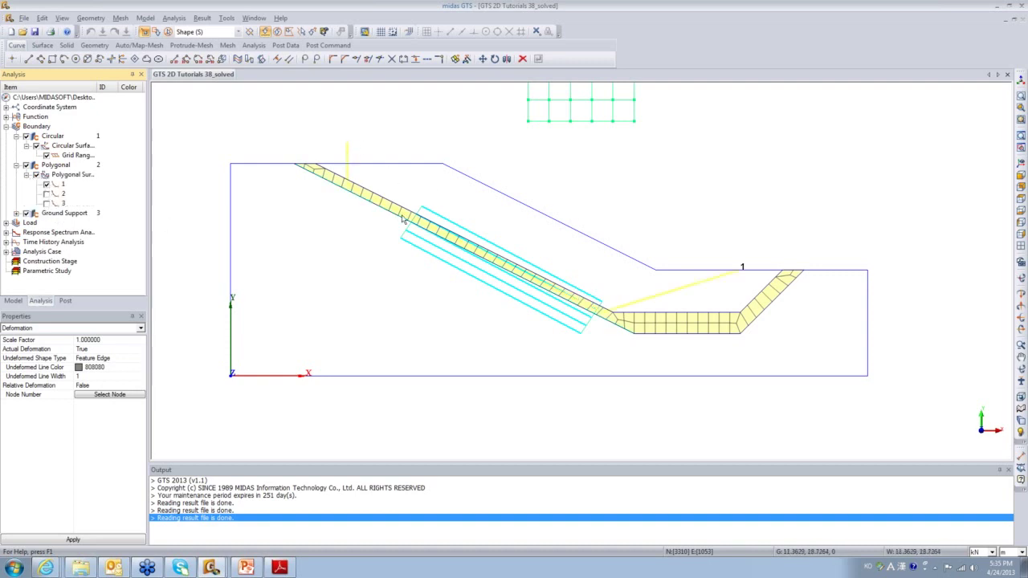
left_click(45, 194)
left_click(46, 203)
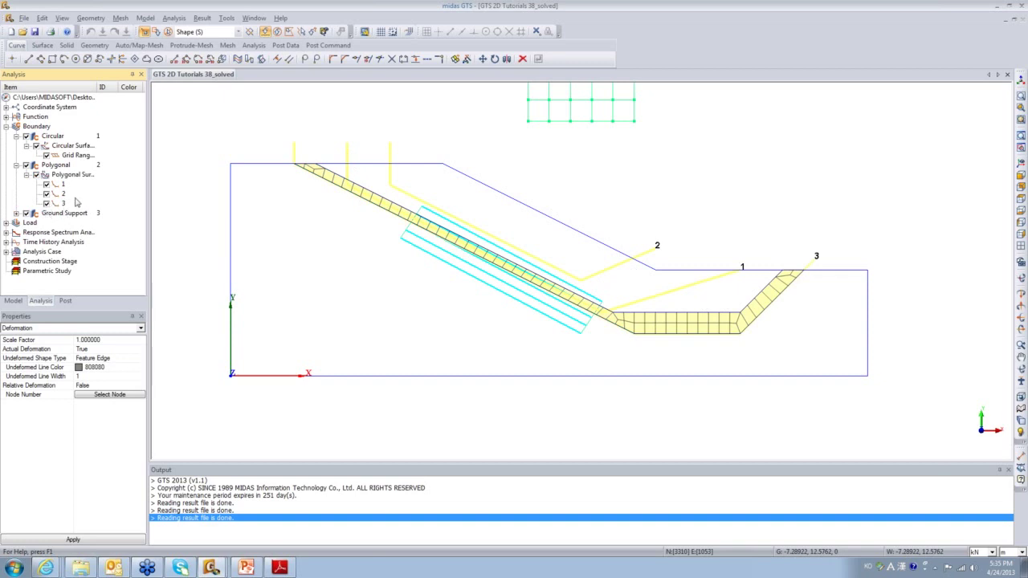
Hide the polygonal and circular slip surfaces and collapse their boundary sets
left_click(36, 175)
left_click(36, 146)
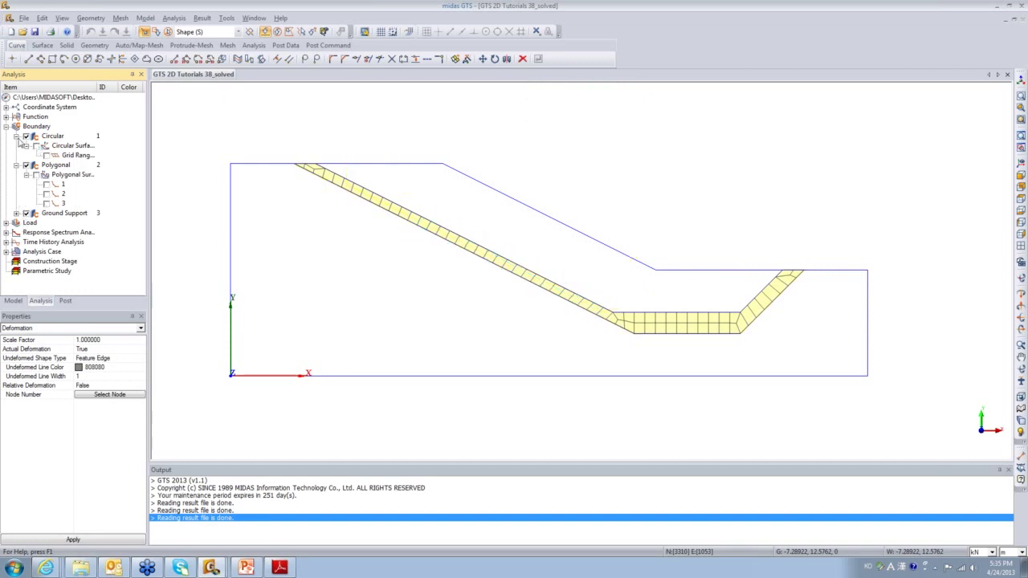
left_click(16, 136)
left_click(16, 145)
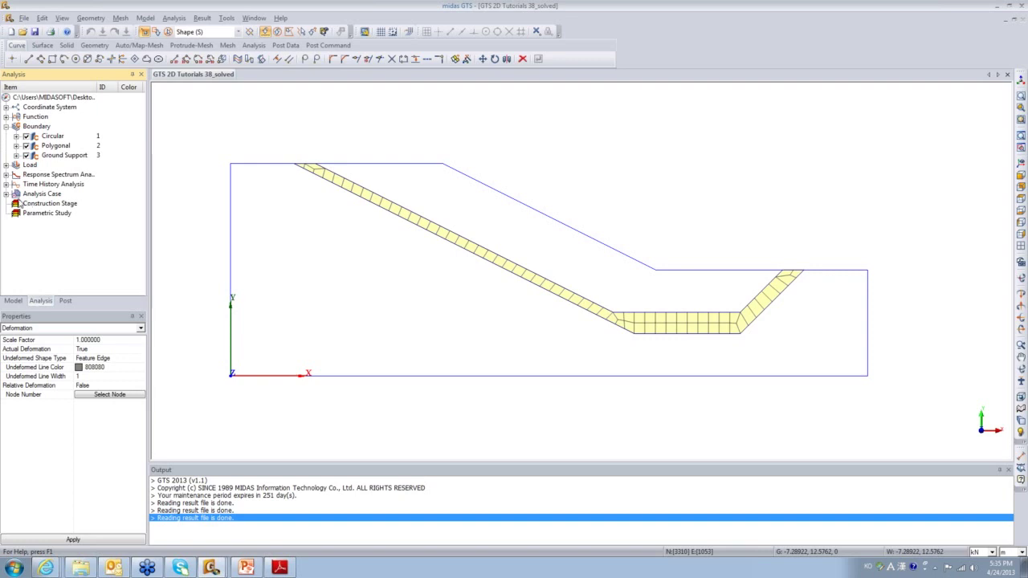
Display the Weathered Soil mesh set again alongside the Weak Soil layer
left_click(16, 300)
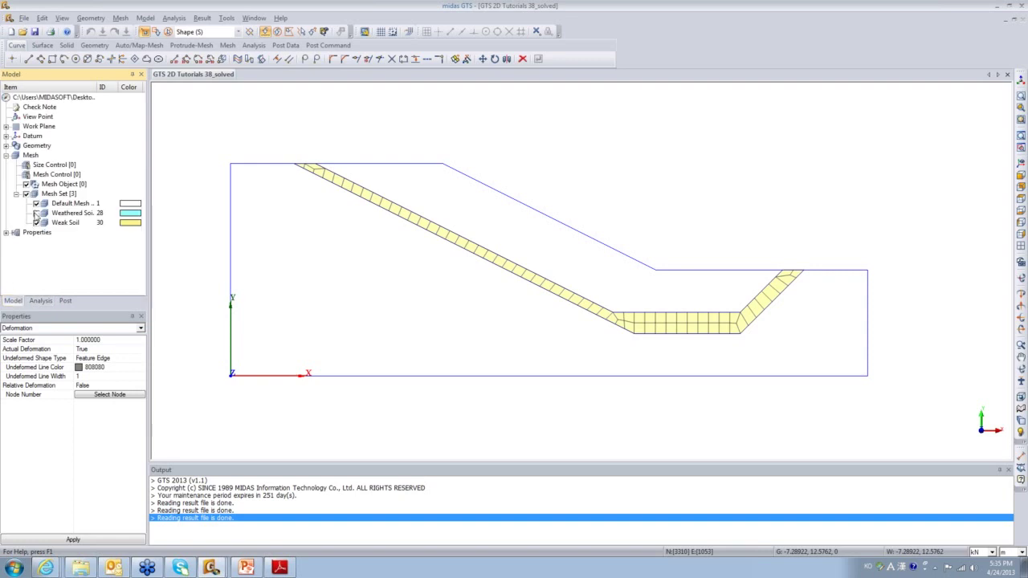
left_click(35, 213)
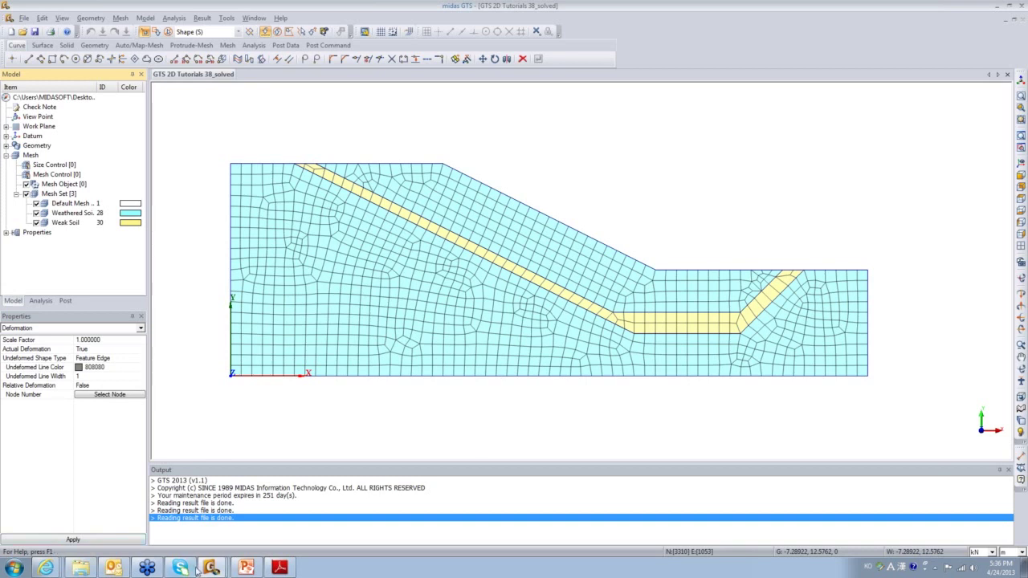
Switch to the untitled 3D clay-and-sand slope model and start a new project, discarding its changes and dismissing the project settings
mouse_move(208, 565)
left_click(173, 486)
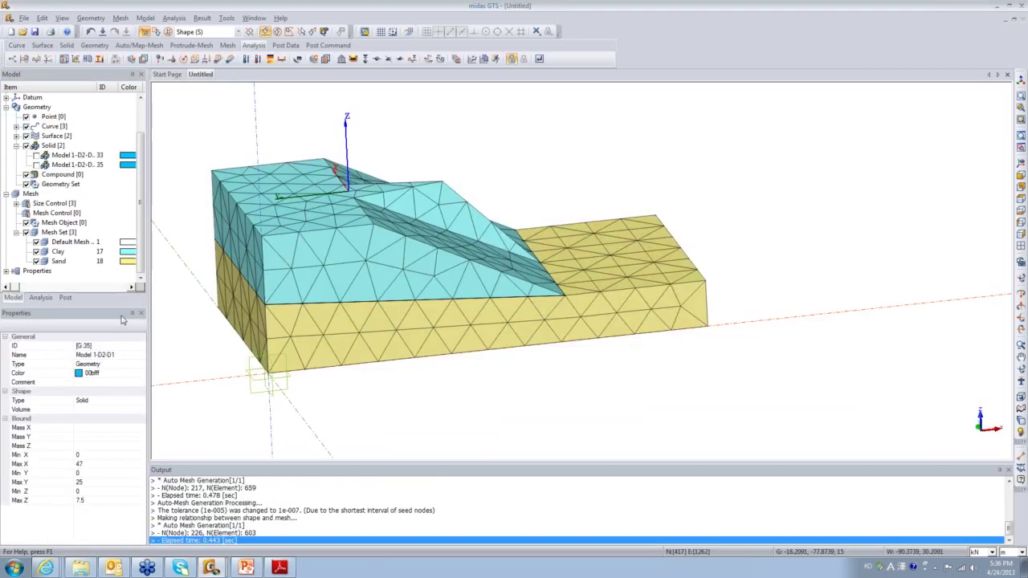
left_click(11, 32)
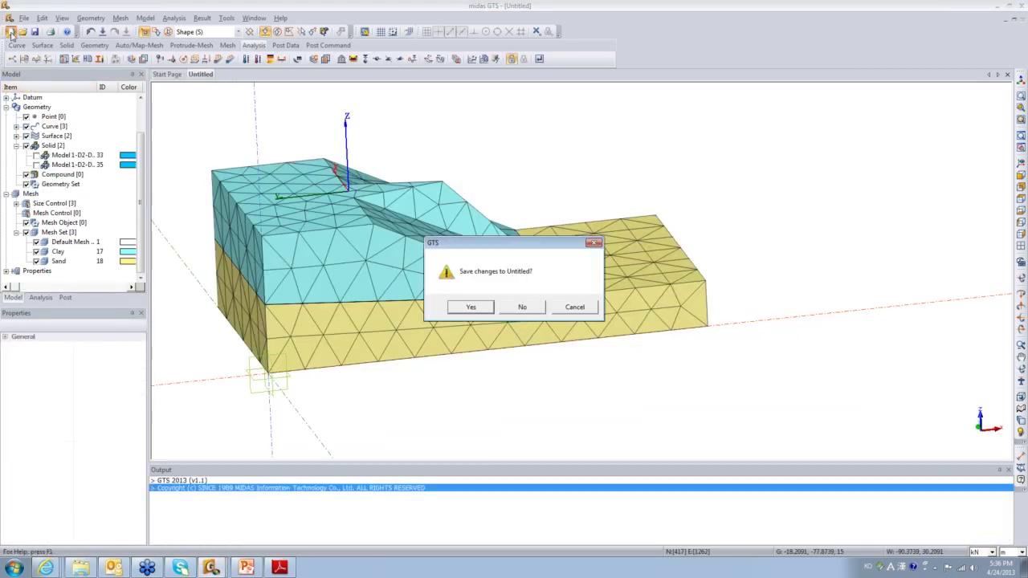
left_click(523, 308)
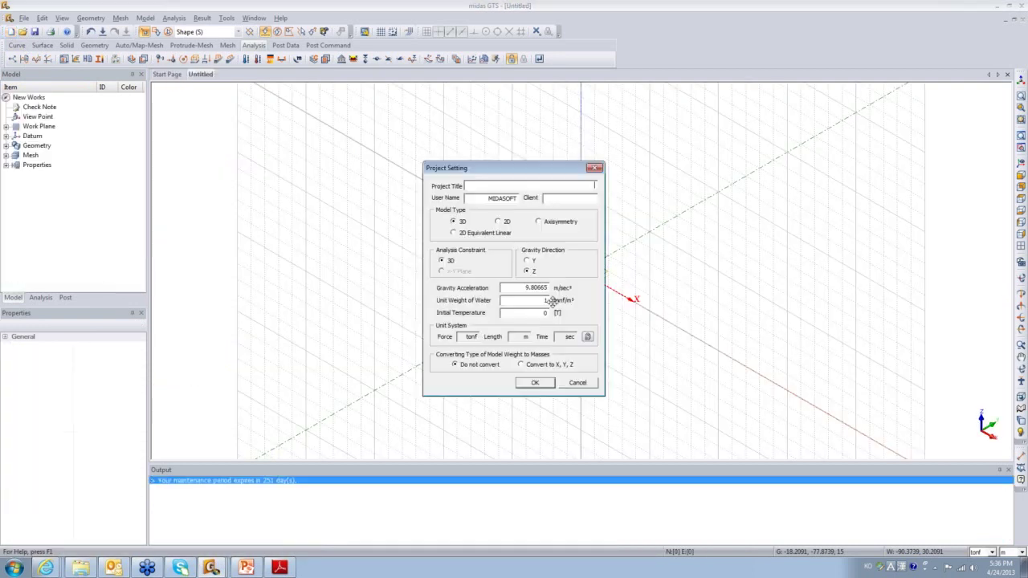
left_click(582, 384)
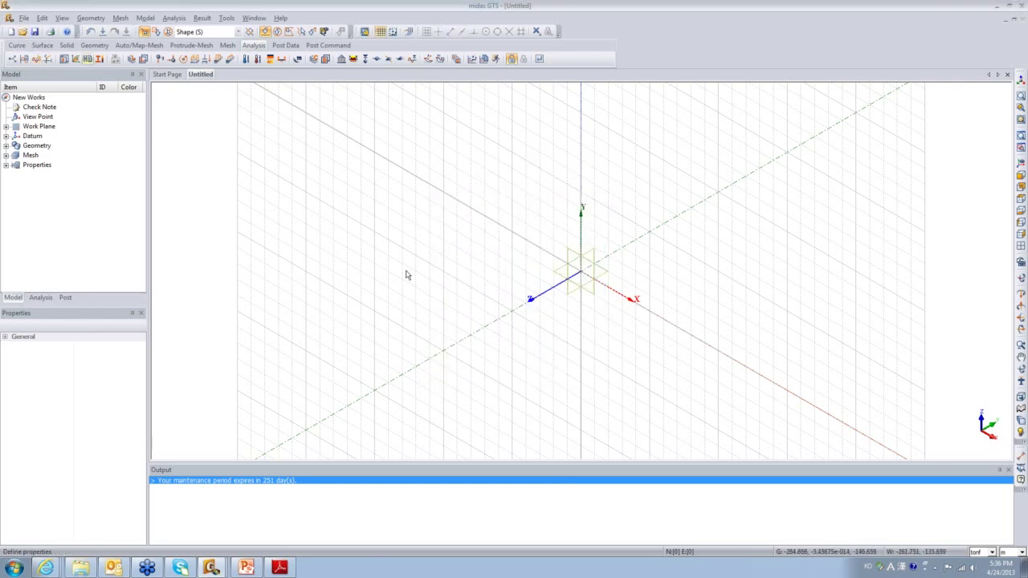
scroll(495, 342, "up", 1)
scroll(486, 340, "down", 2)
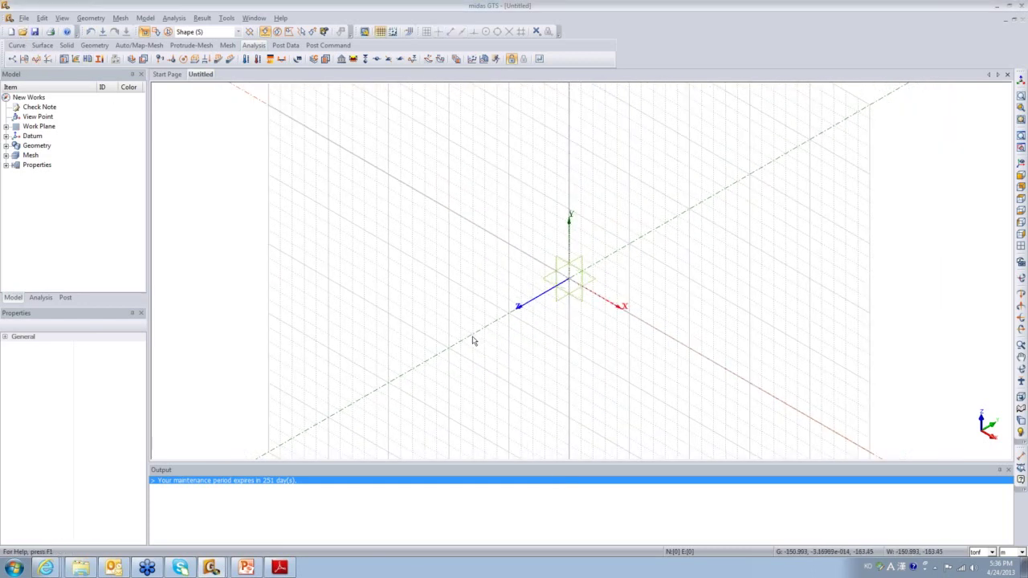
Import GTS Basic Tutorial 3_Main.dxf from the DXF folder in EZ-GTS as a 2D wireframe with the Edge shape type
left_click(24, 17)
mouse_move(84, 122)
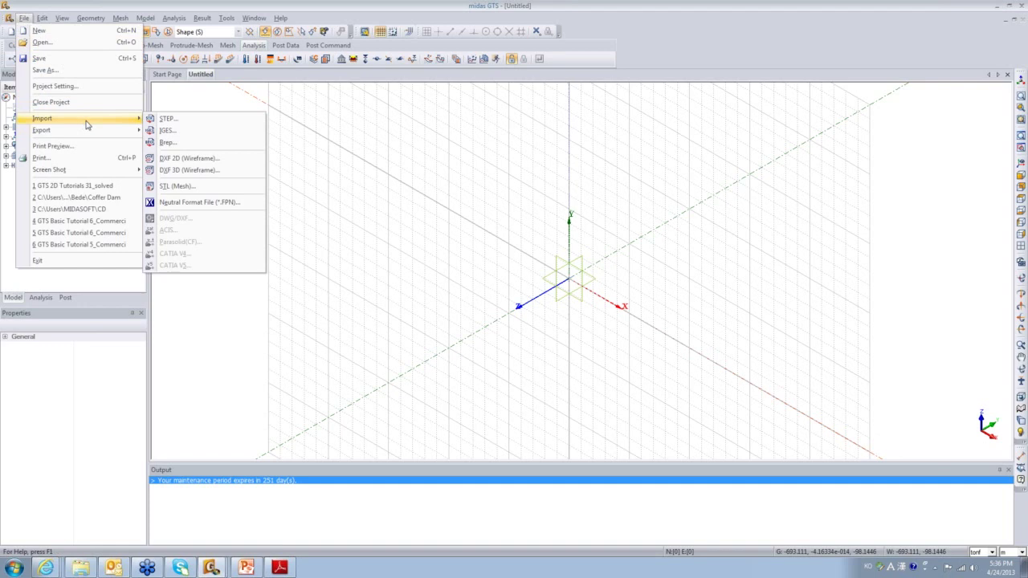
left_click(213, 164)
left_click_drag(59, 82, 217, 127)
left_click(211, 155)
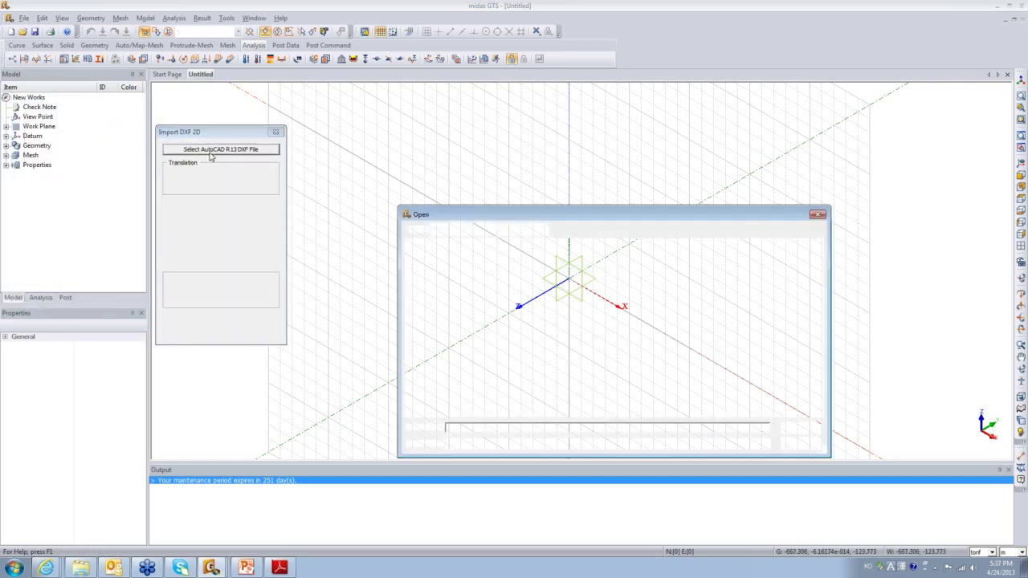
left_click(518, 216)
left_click(463, 227)
double_click(533, 277)
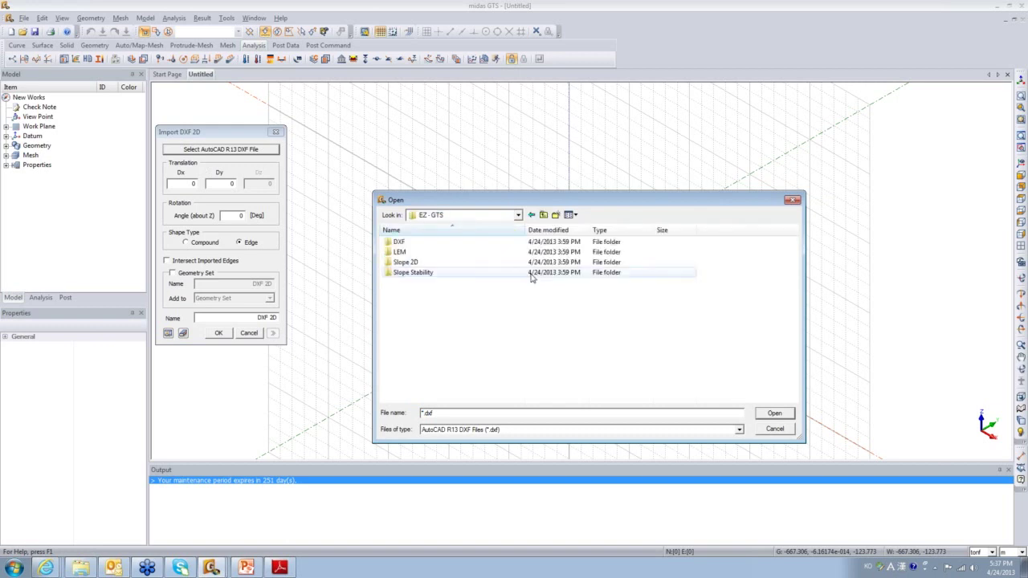
double_click(405, 243)
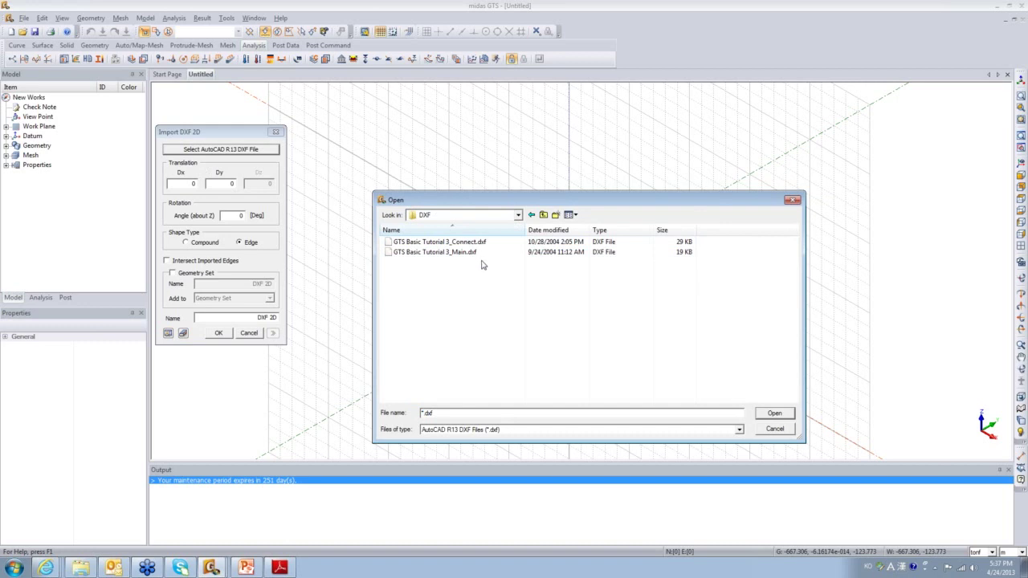
left_click(471, 256)
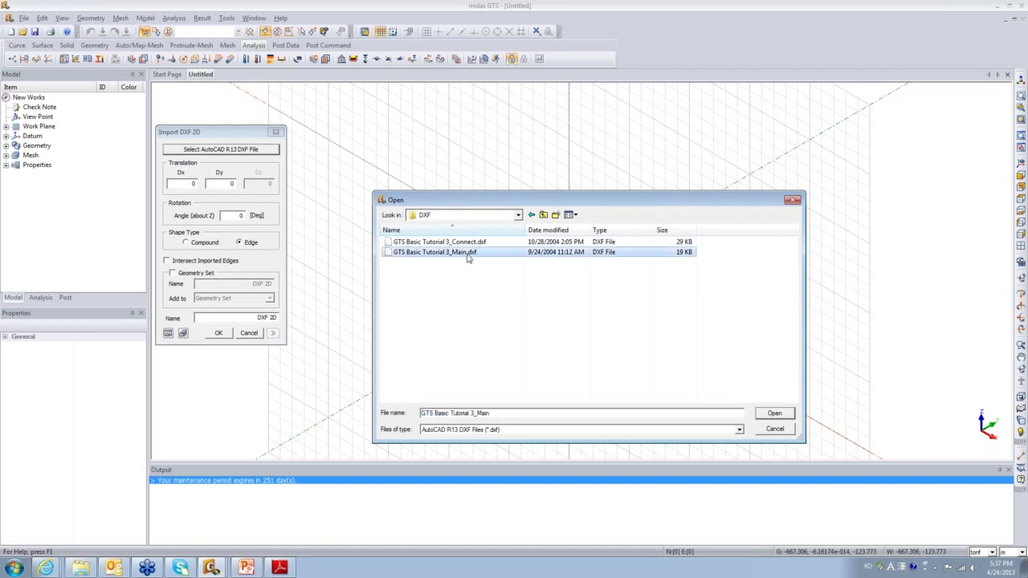
left_click(775, 414)
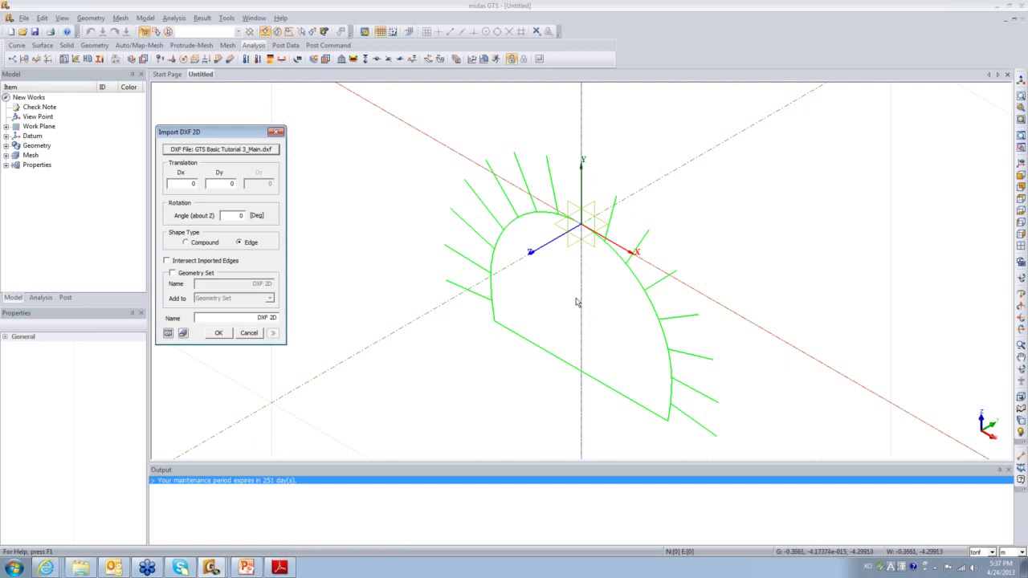
left_click(219, 333)
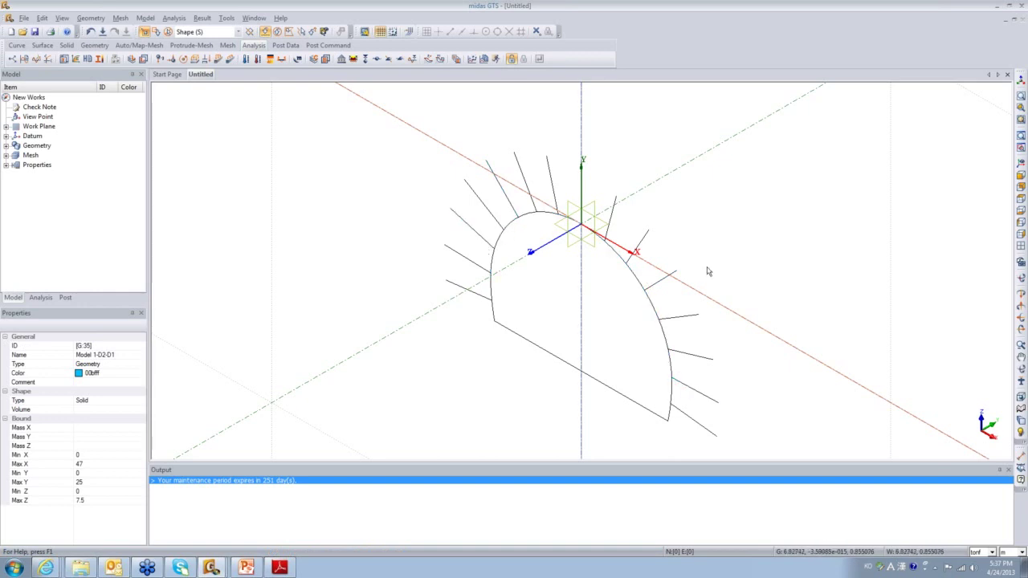
Show the whole imported tunnel outline and its radial bolt lines in front view
left_click(1021, 245)
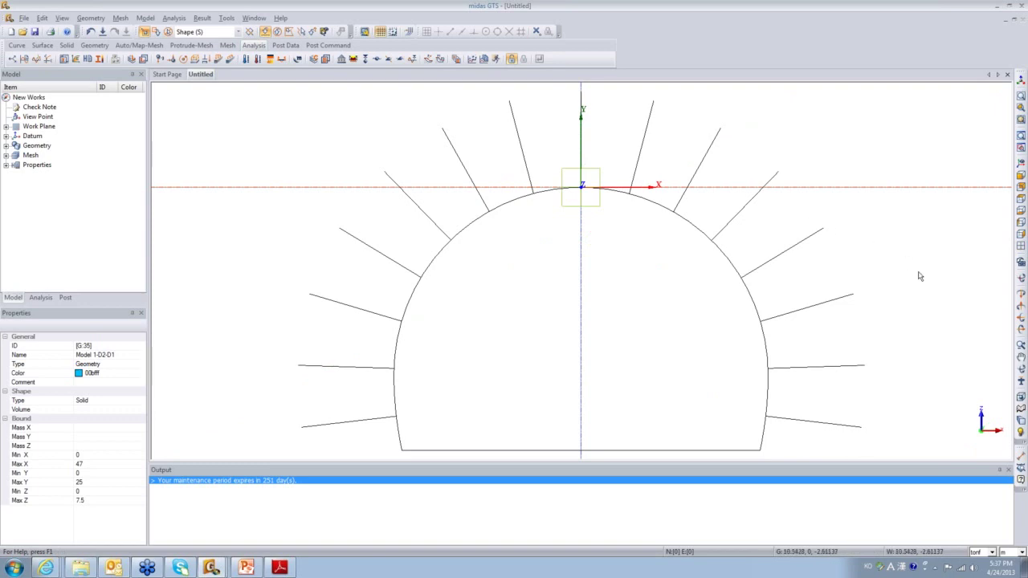
scroll(916, 273, "down", 3)
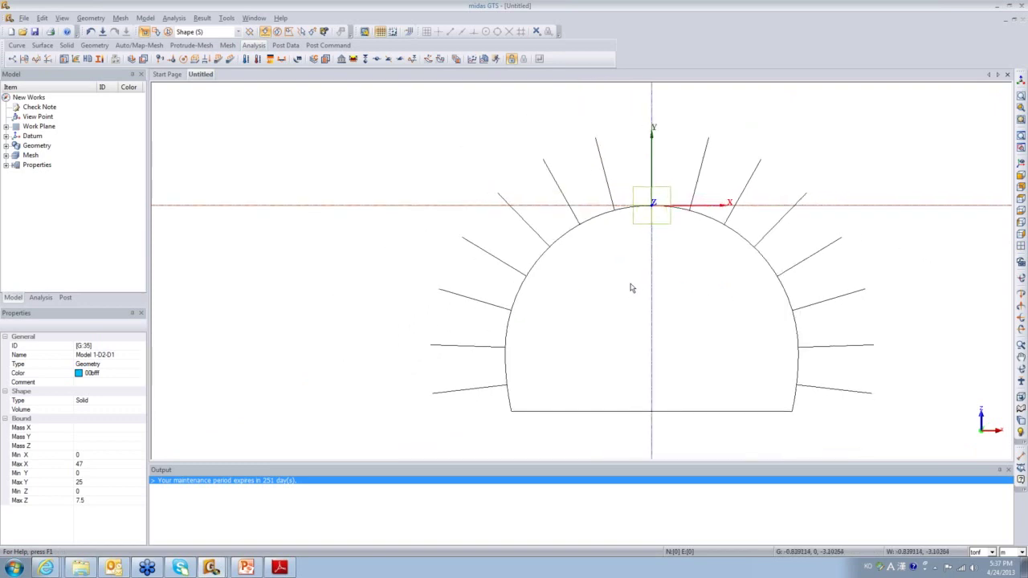
scroll(517, 299, "down", 2)
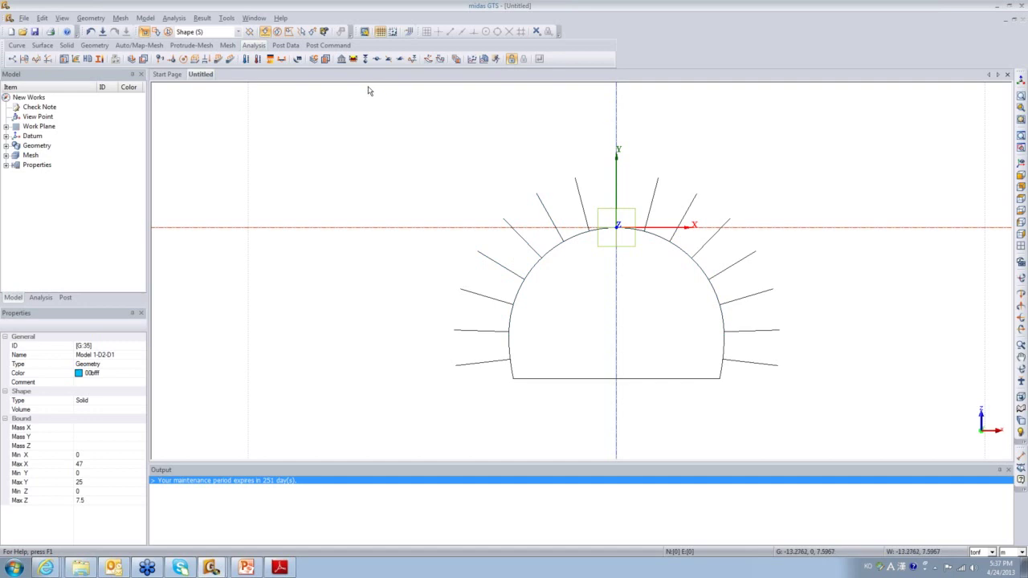
left_click(17, 45)
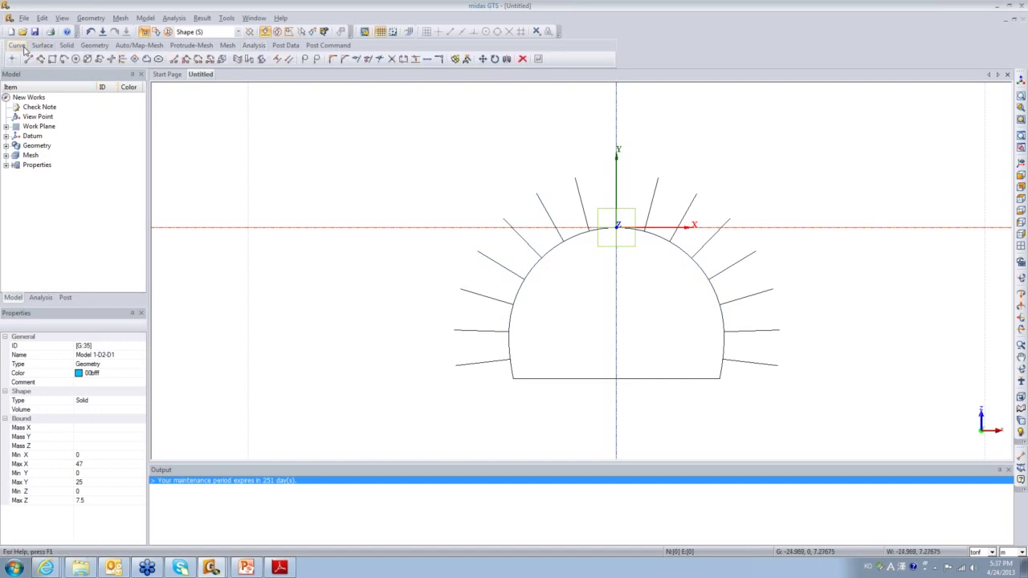
left_click(416, 62)
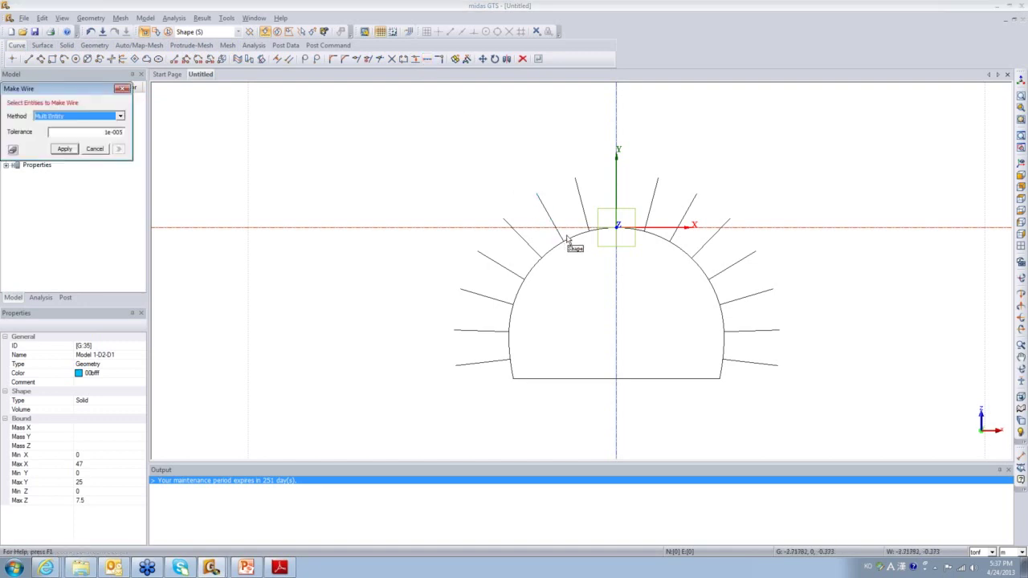
left_click(122, 88)
left_click(67, 45)
left_click(88, 59)
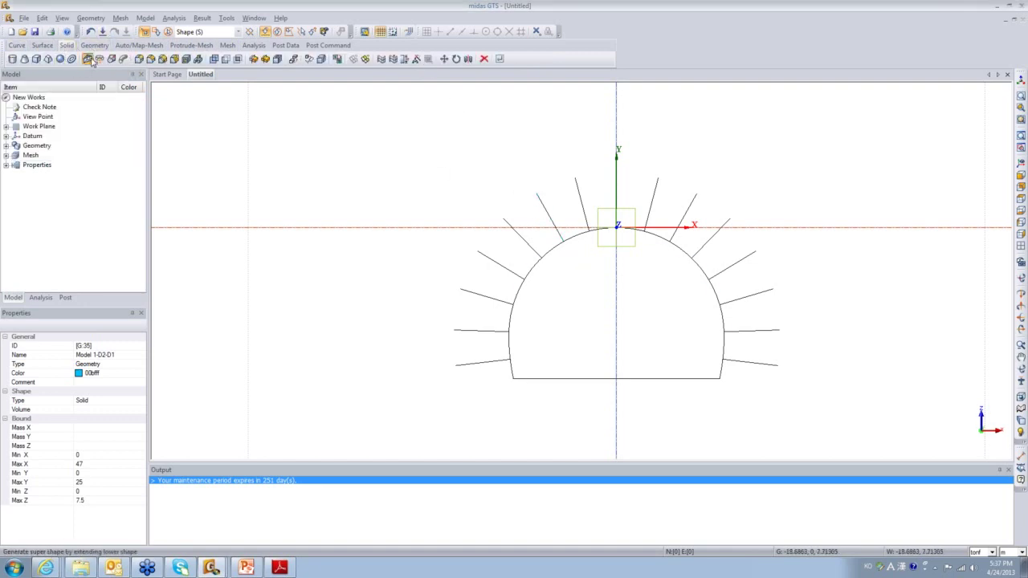
left_click(202, 32)
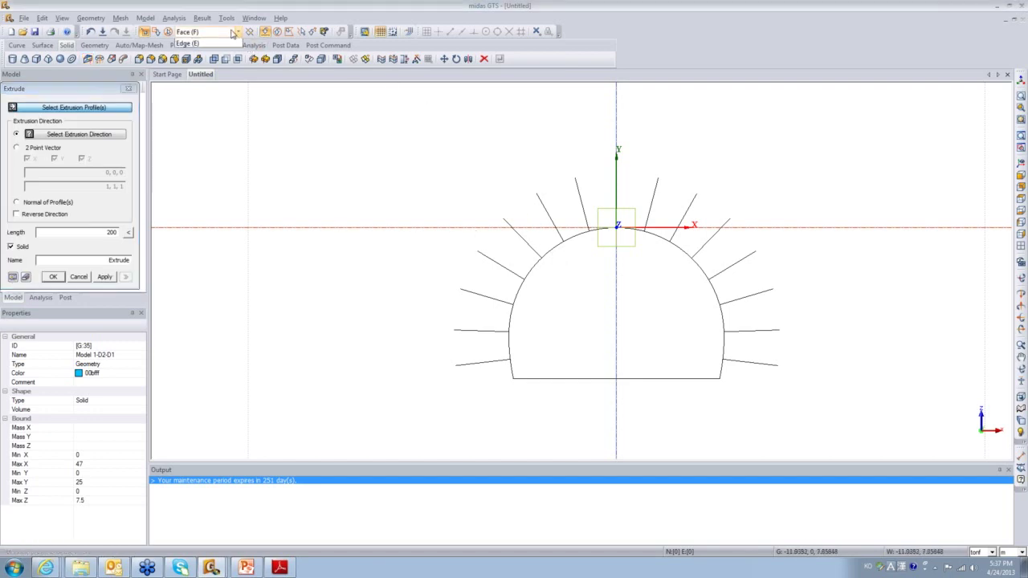
left_click(202, 59)
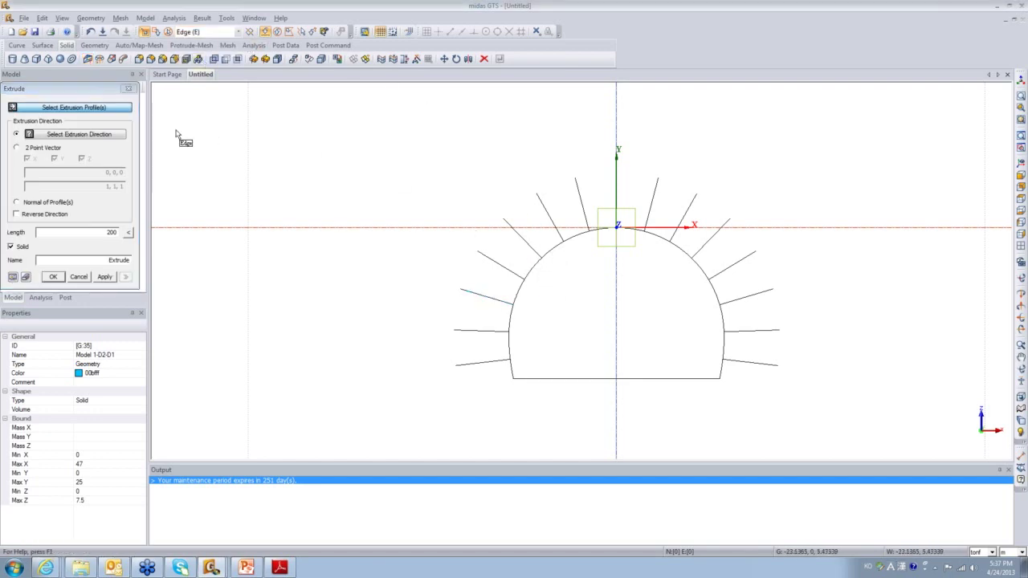
left_click(131, 89)
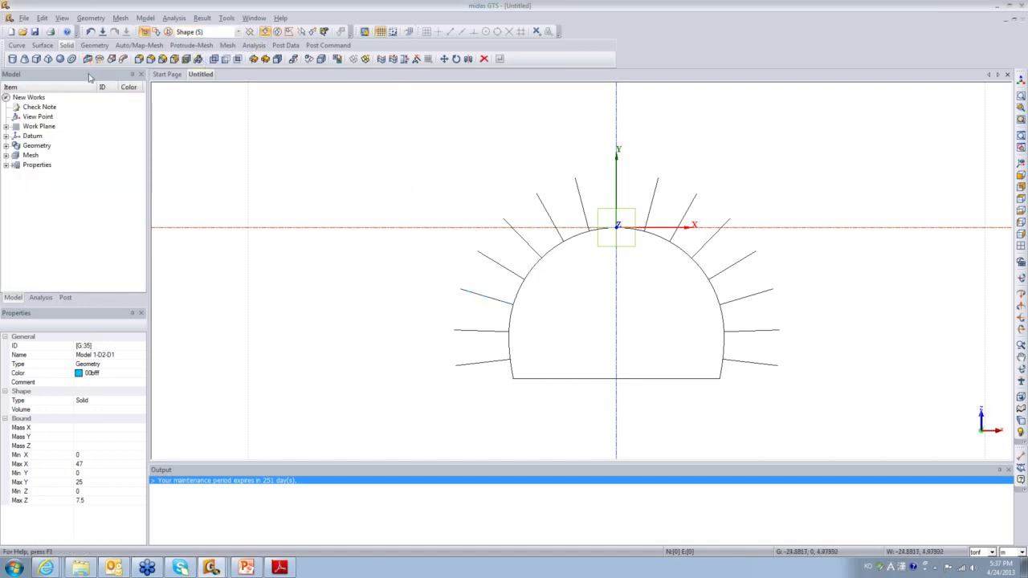
Intersect all curves of the imported tunnel outline and its radial bolt lines
left_click(17, 45)
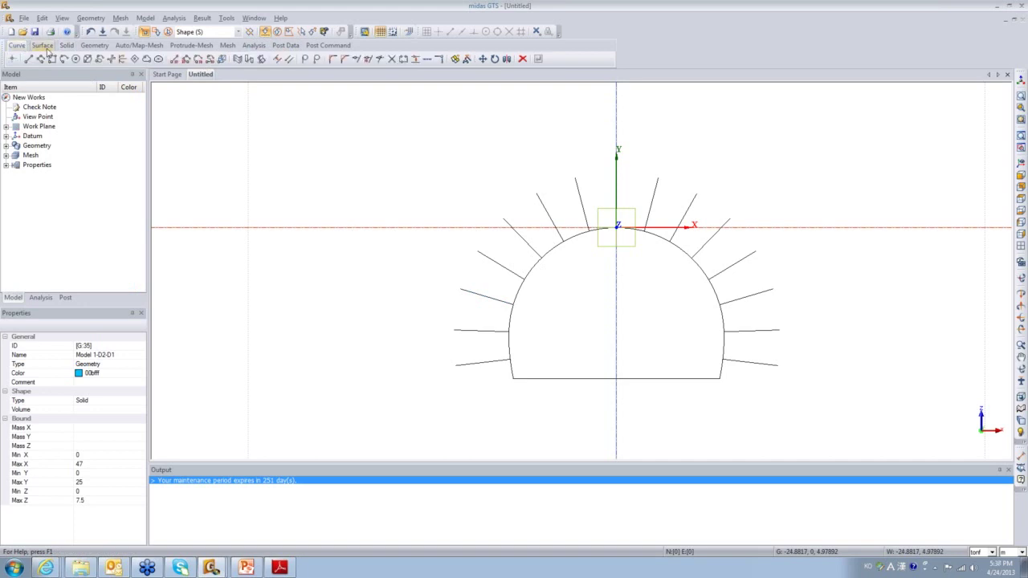
left_click(393, 58)
left_click_drag(369, 122, 819, 436)
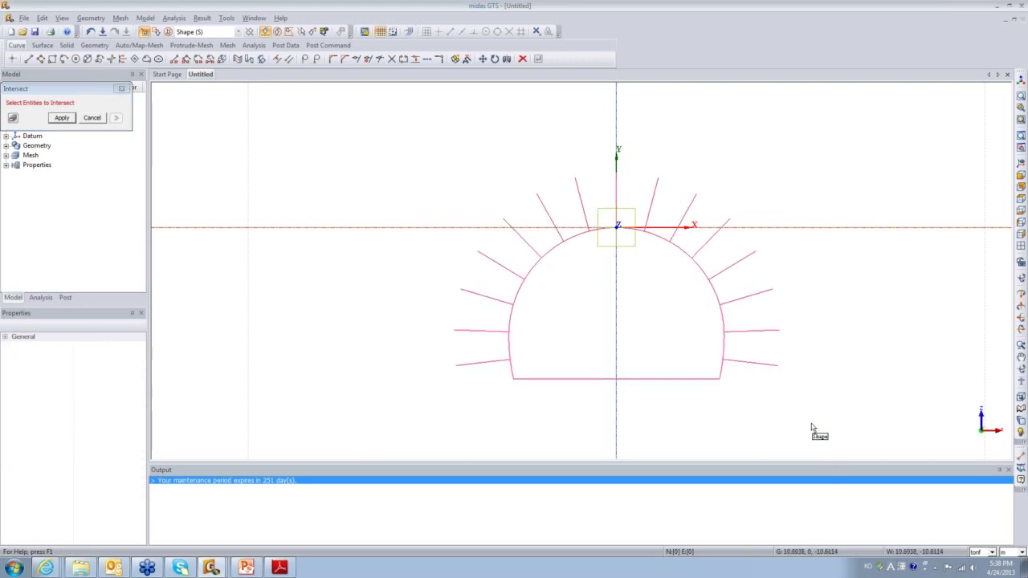
left_click(63, 118)
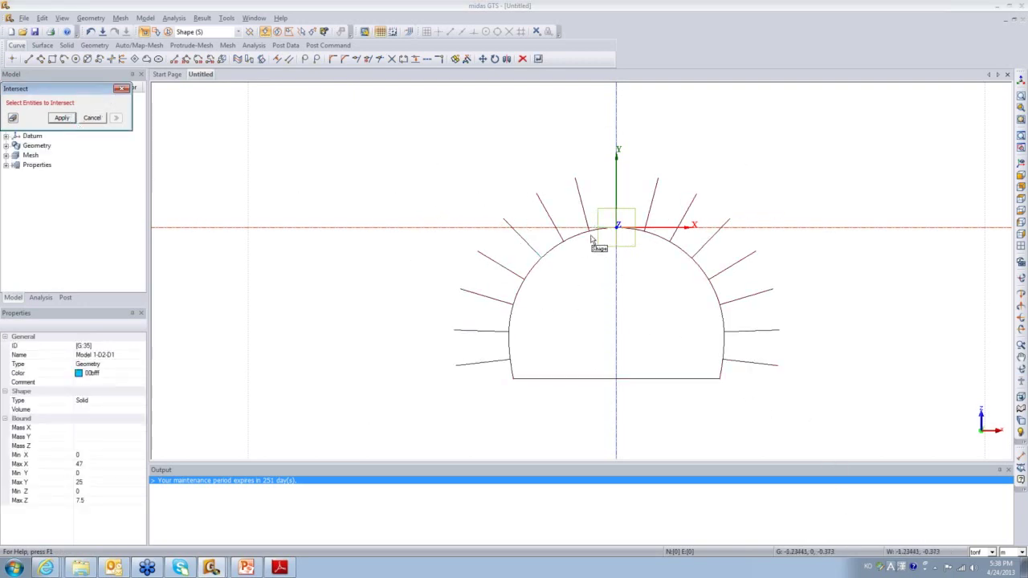
Try to make a wire from all the tunnel and bolt curves using the Multi Entity method
left_click(403, 59)
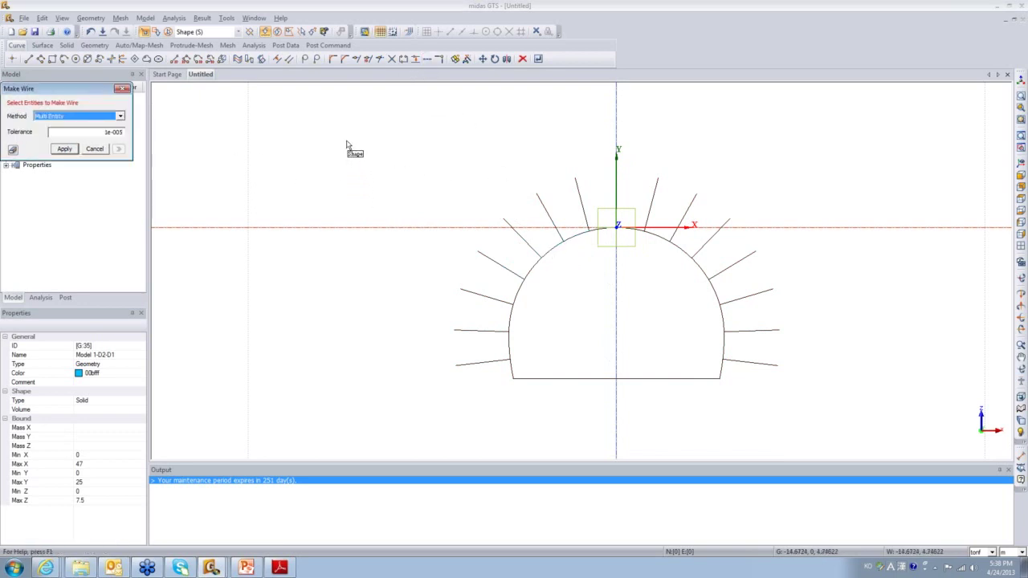
left_click_drag(346, 140, 774, 411)
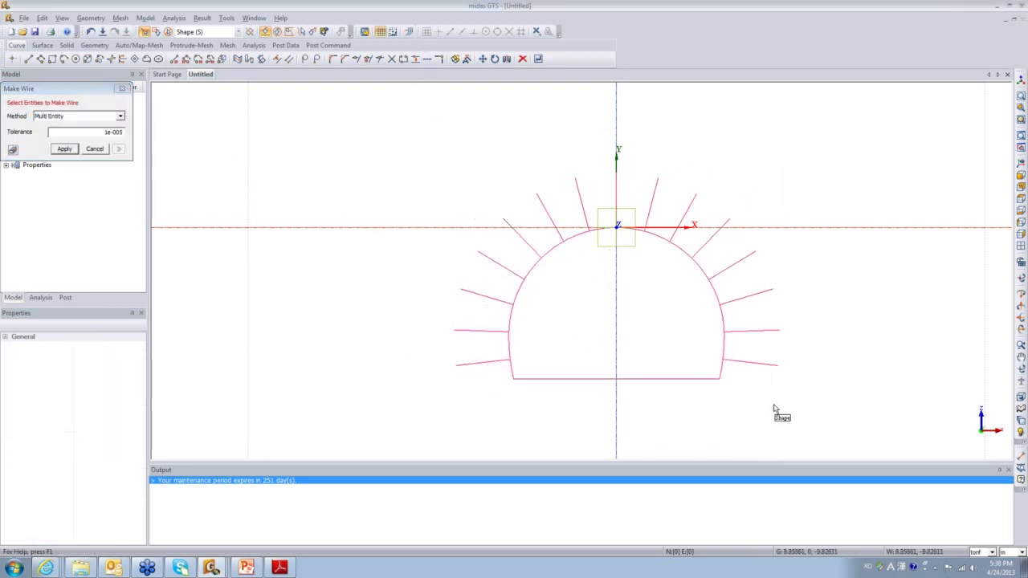
left_click(66, 151)
left_click(96, 150)
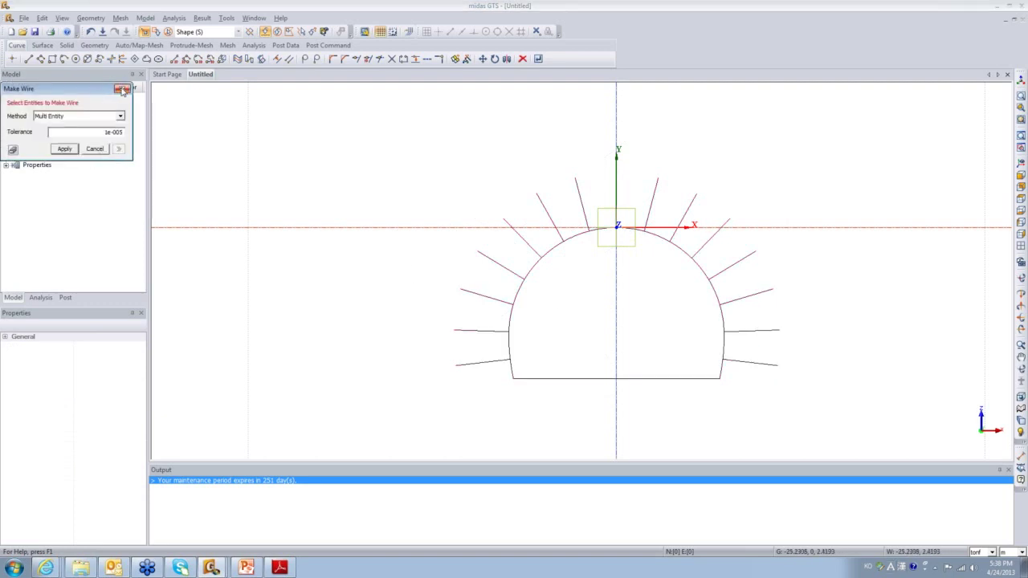
left_click(94, 149)
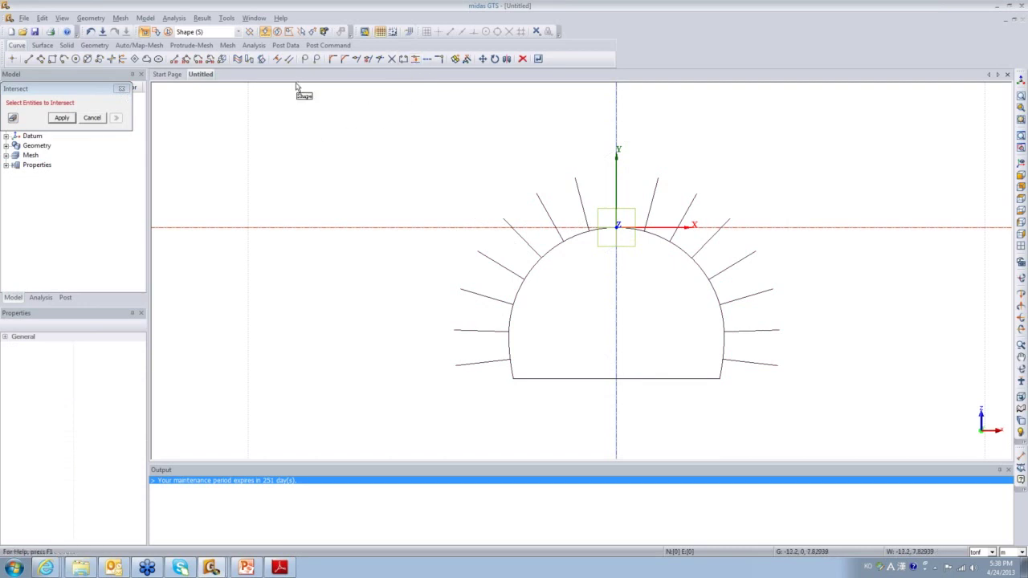
left_click(121, 88)
left_click(41, 46)
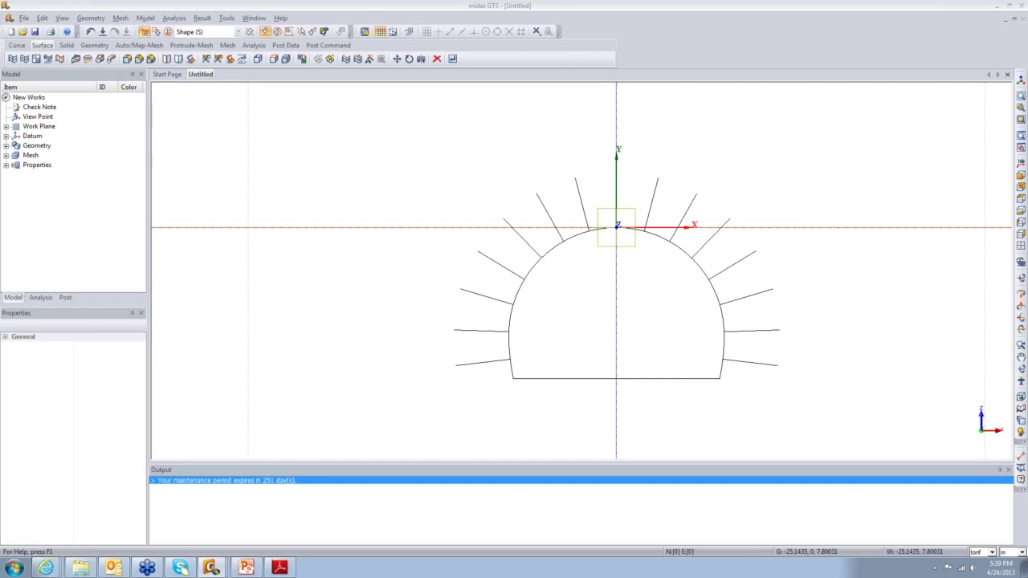
left_click(24, 19)
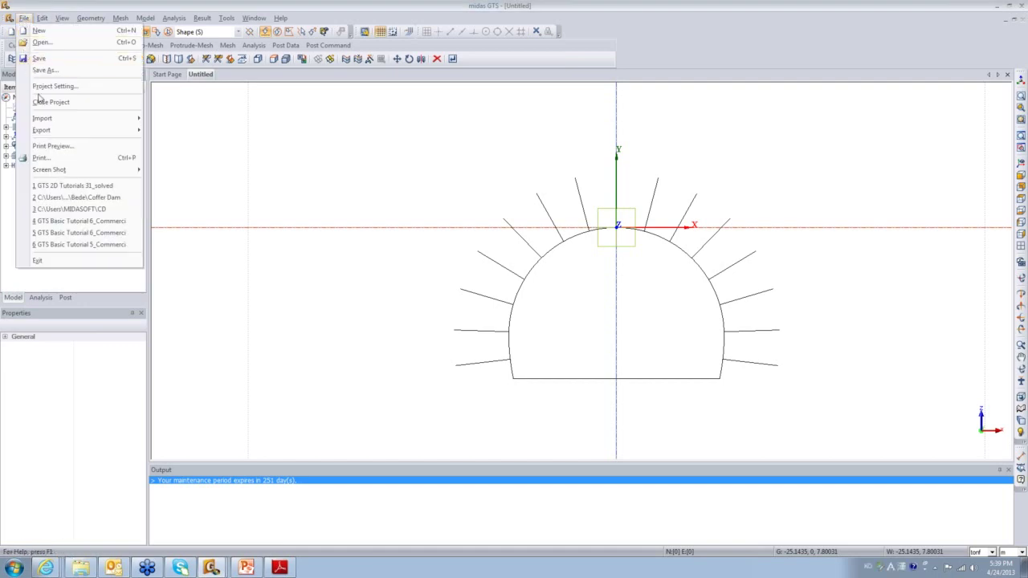
mouse_move(81, 118)
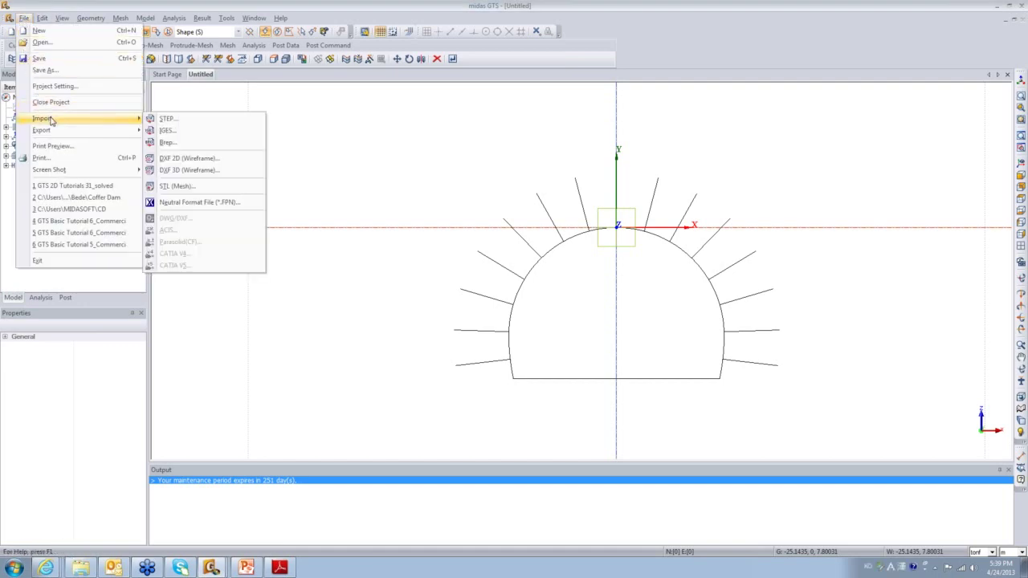
left_click(173, 170)
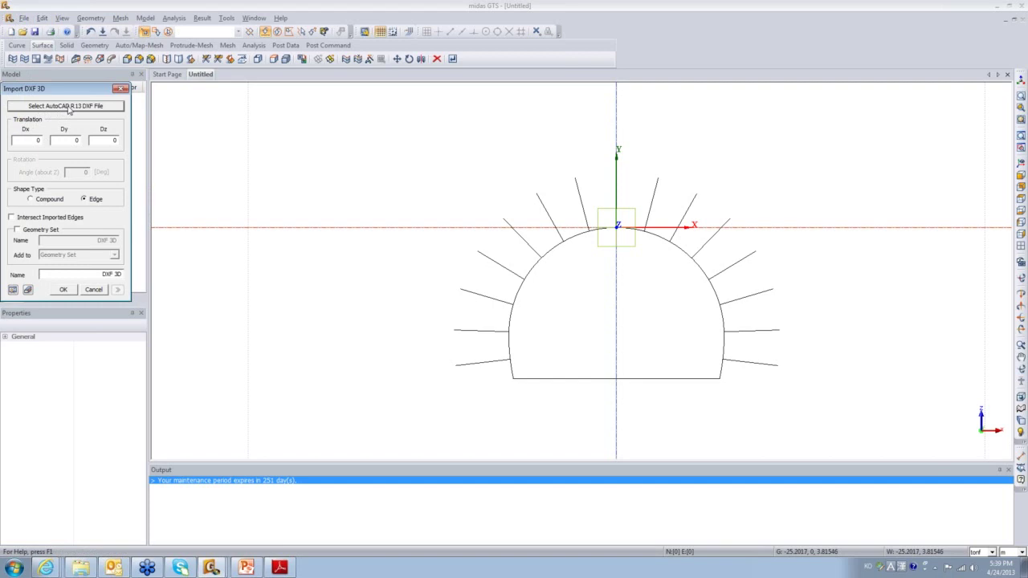
left_click(121, 87)
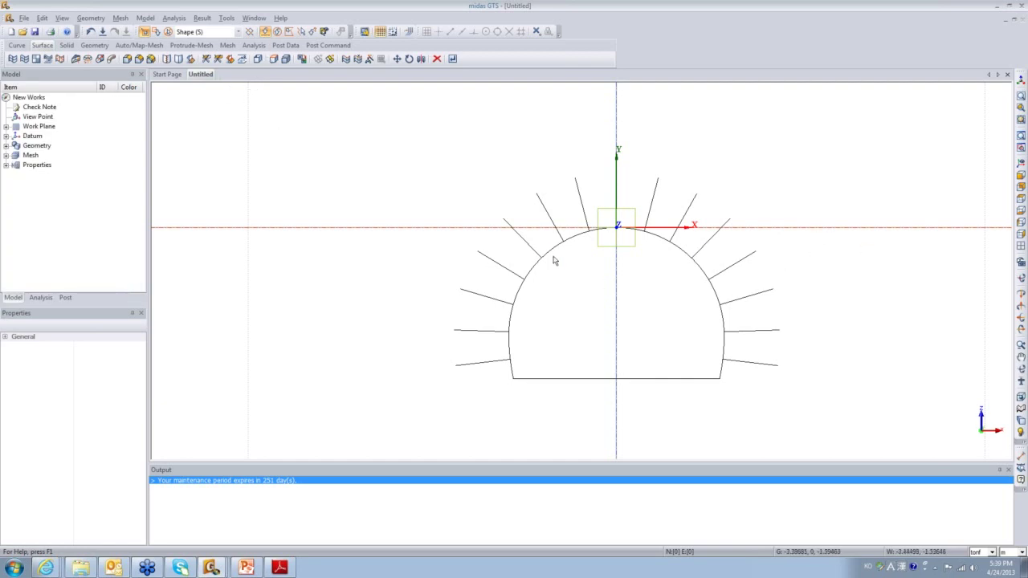
Make a wire from the tunnel outline's upper-left arc segment using the Single Entity method
left_click(17, 47)
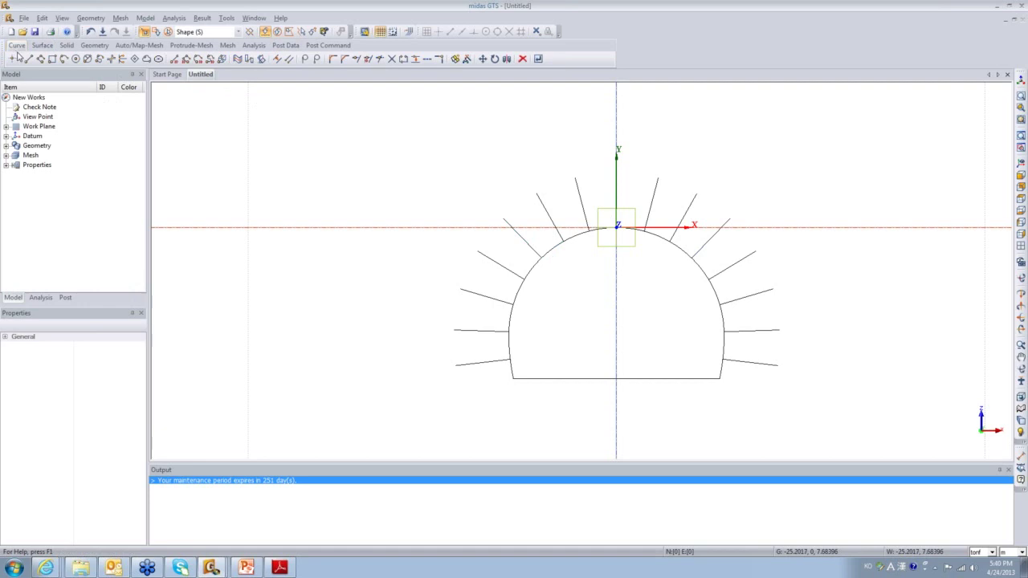
left_click(427, 61)
left_click(539, 254)
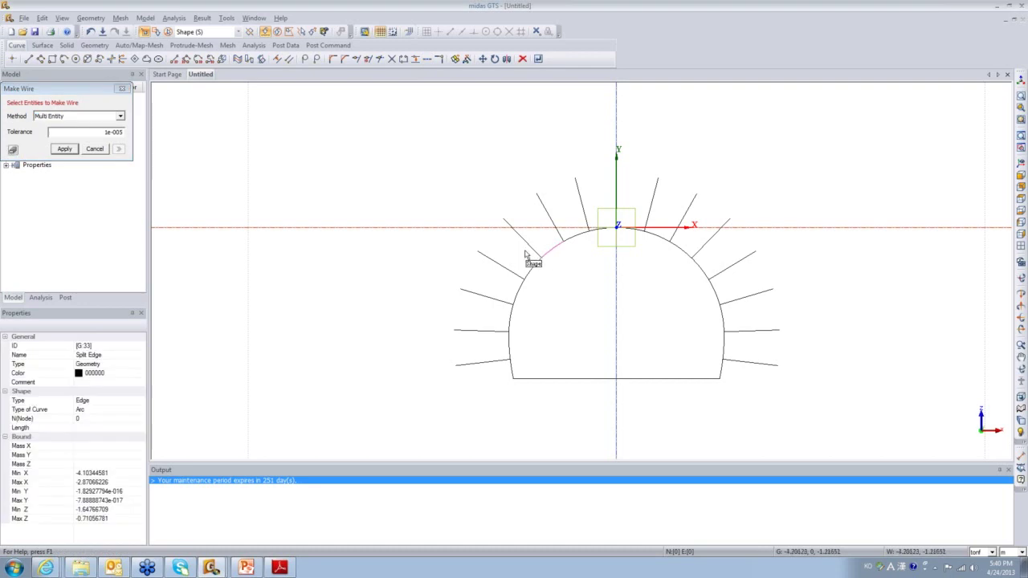
left_click(70, 149)
left_click(85, 147)
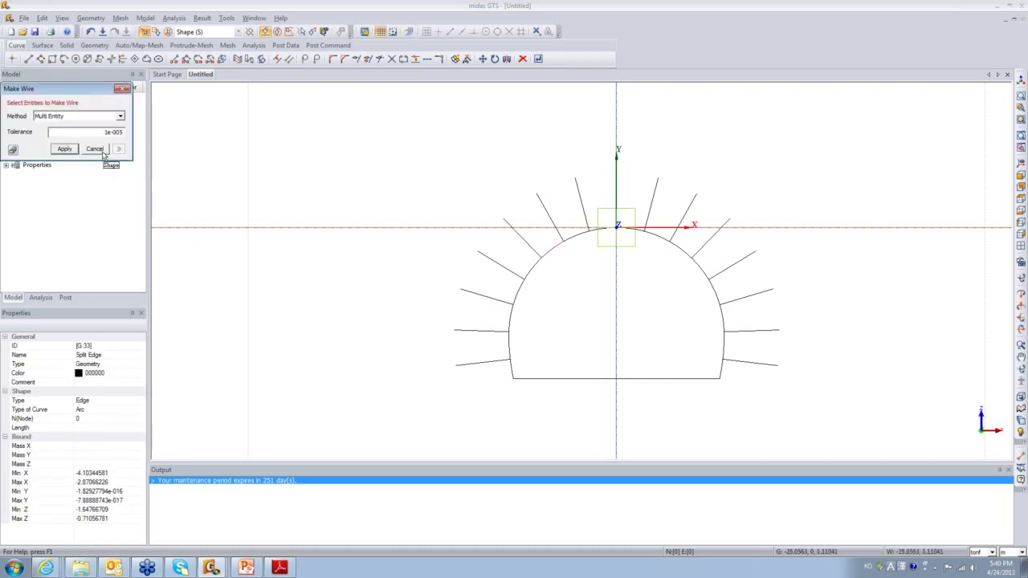
left_click(119, 116)
left_click(79, 139)
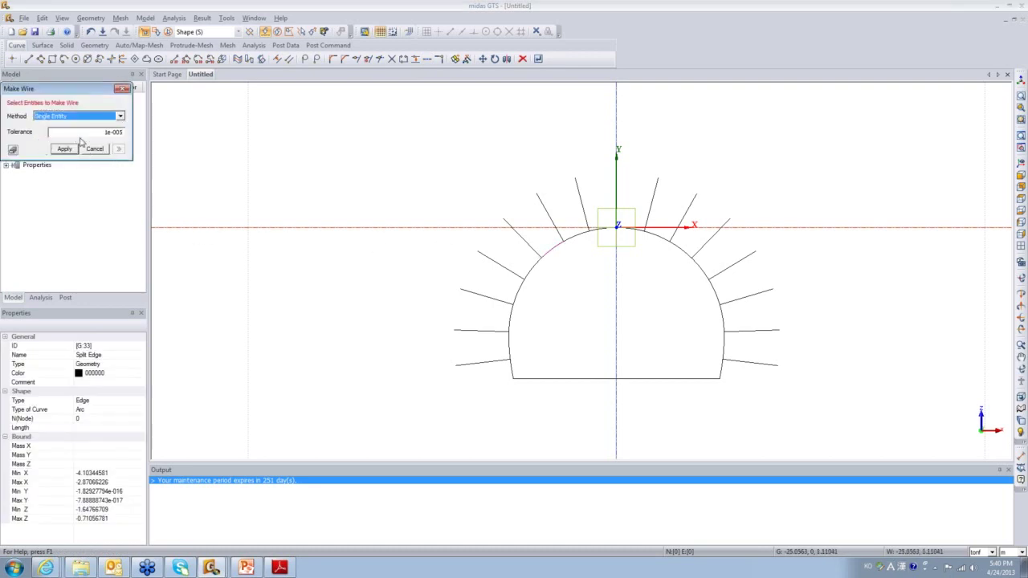
left_click(549, 255)
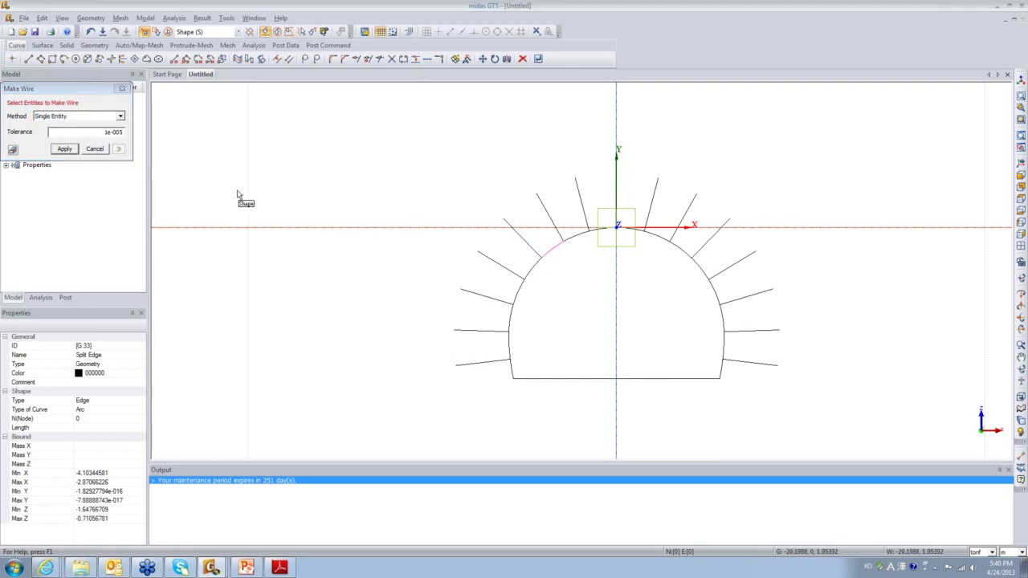
left_click(66, 148)
left_click(121, 88)
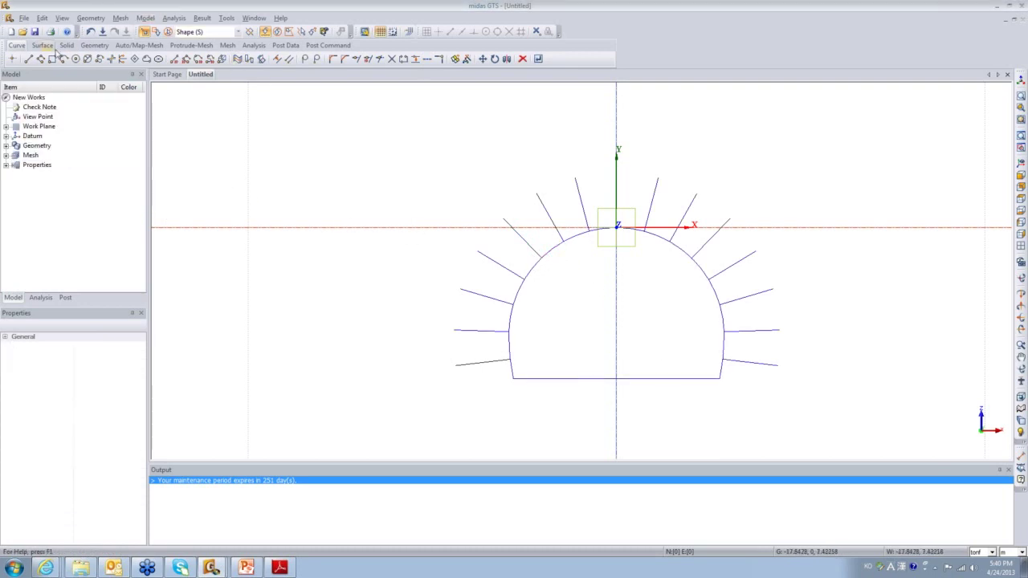
Start an Extrude with the Edge selection filter, choosing all 40 tunnel outline and bolt edges as profiles
left_click(68, 45)
left_click(88, 59)
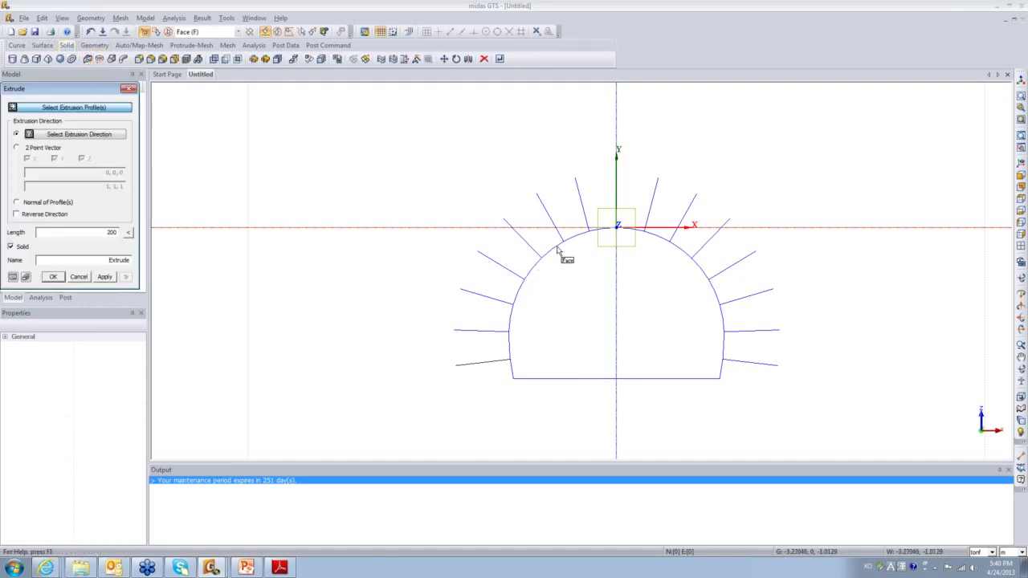
left_click(207, 31)
left_click(200, 59)
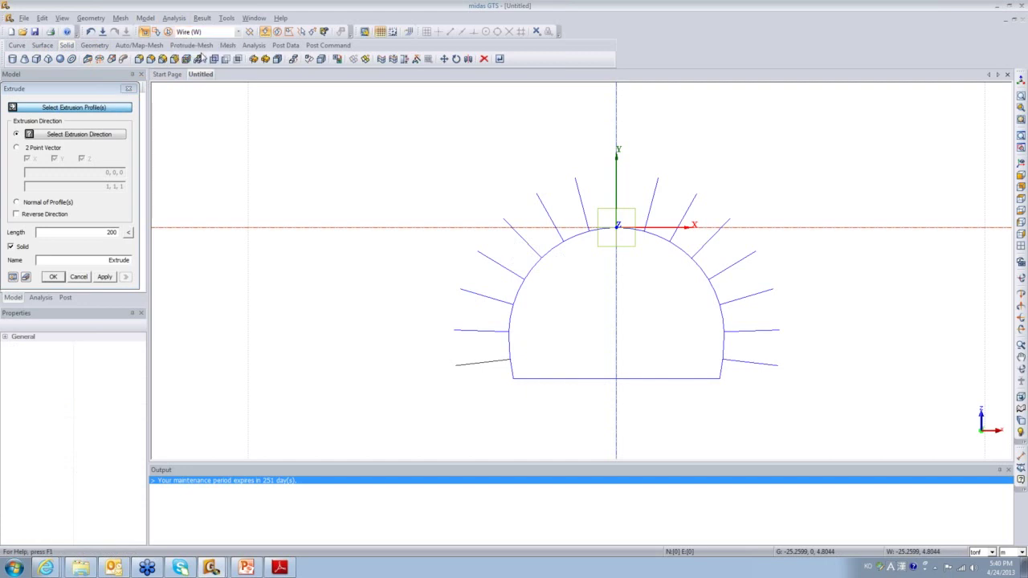
left_click(238, 32)
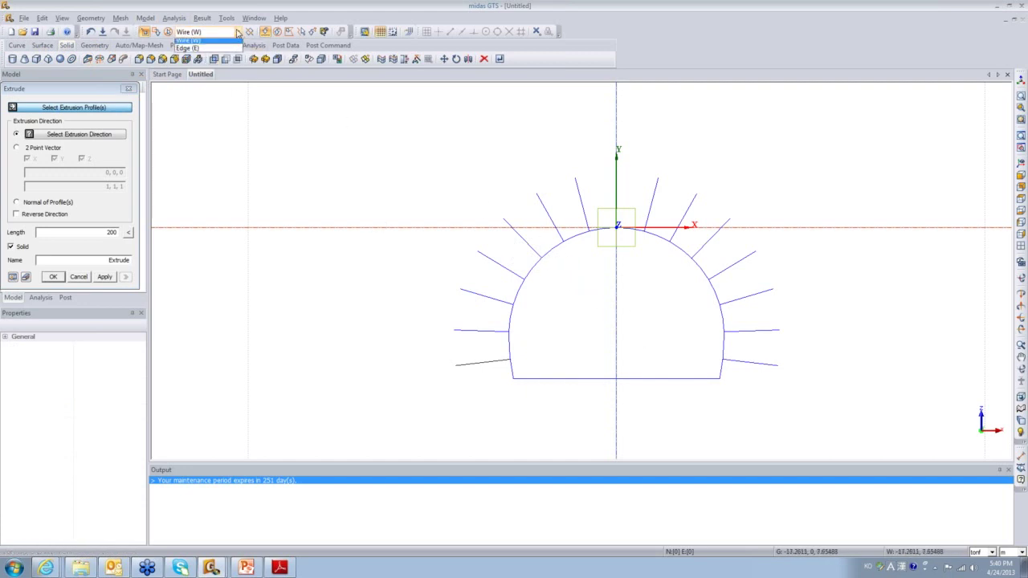
left_click(197, 57)
left_click_drag(811, 425, 358, 133)
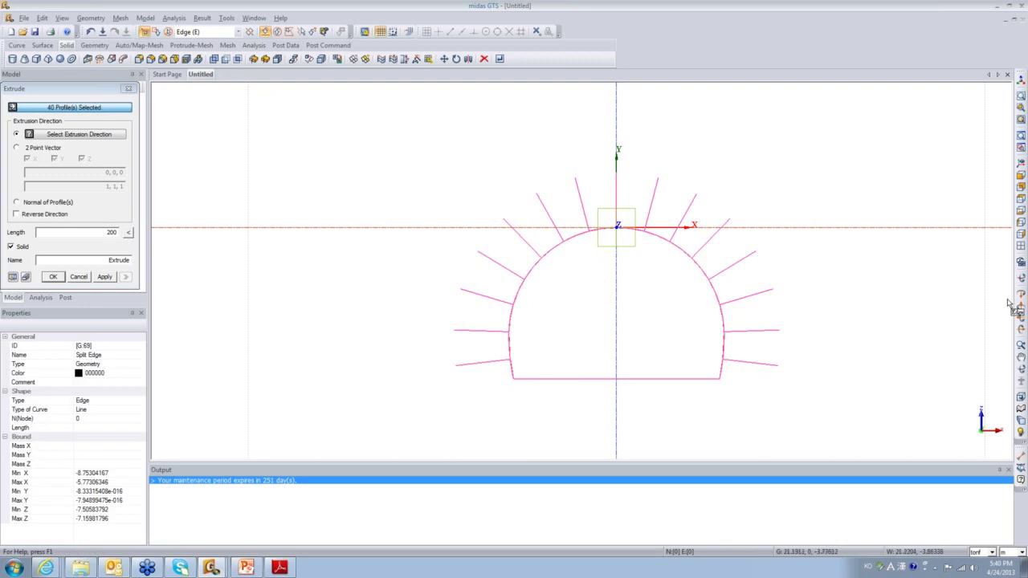
Extrude the selected tunnel and bolt edges by 10 m along the datum axis perpendicular to the tunnel section
left_click(1021, 164)
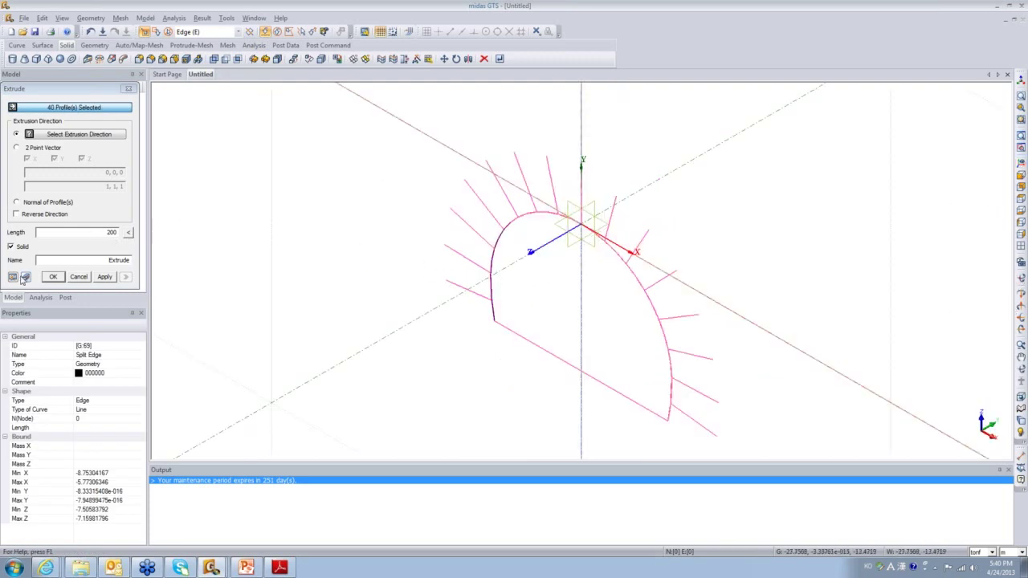
left_click(47, 136)
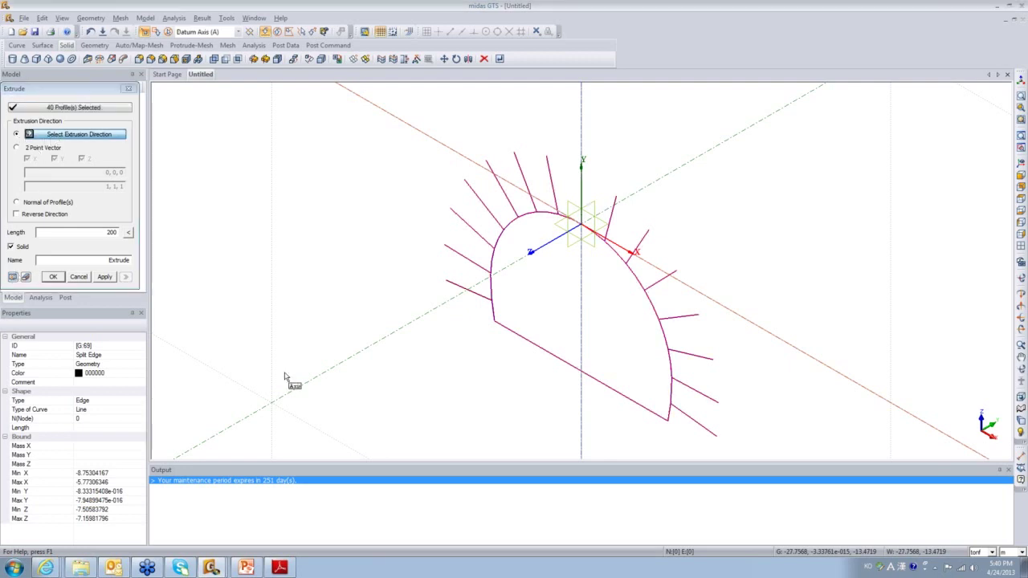
left_click(346, 361)
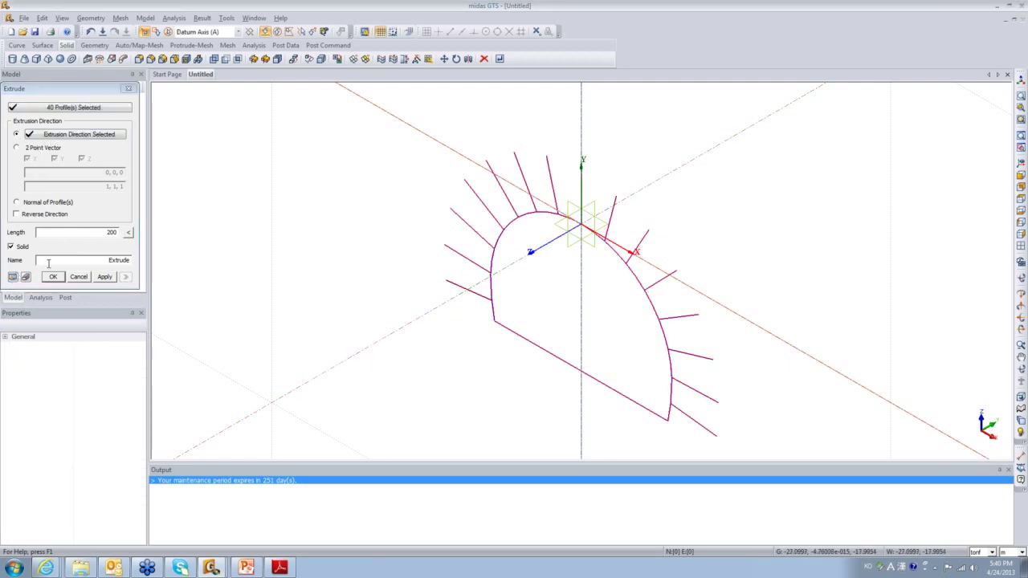
left_click(13, 277)
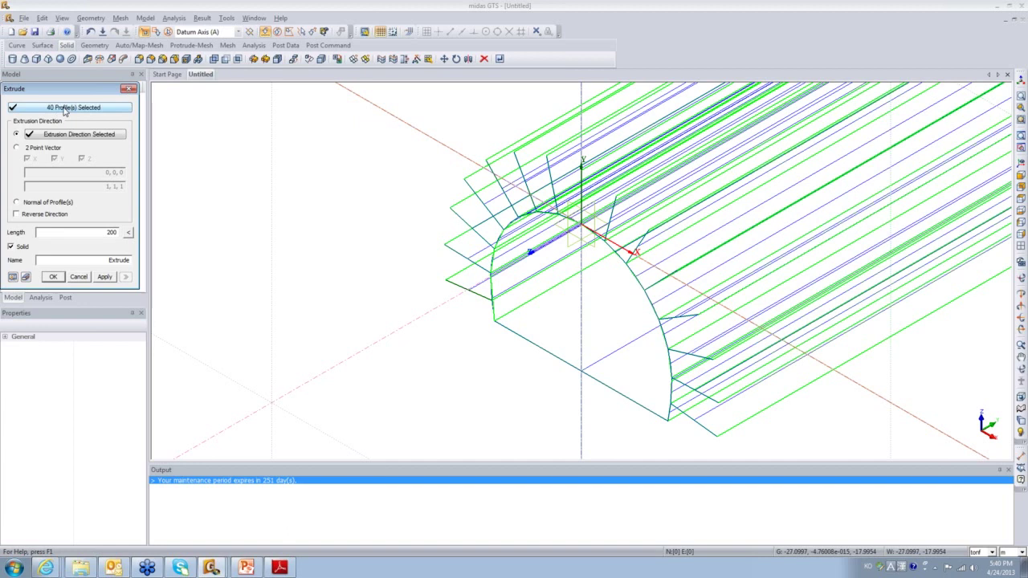
double_click(112, 232)
type("10")
left_click(14, 278)
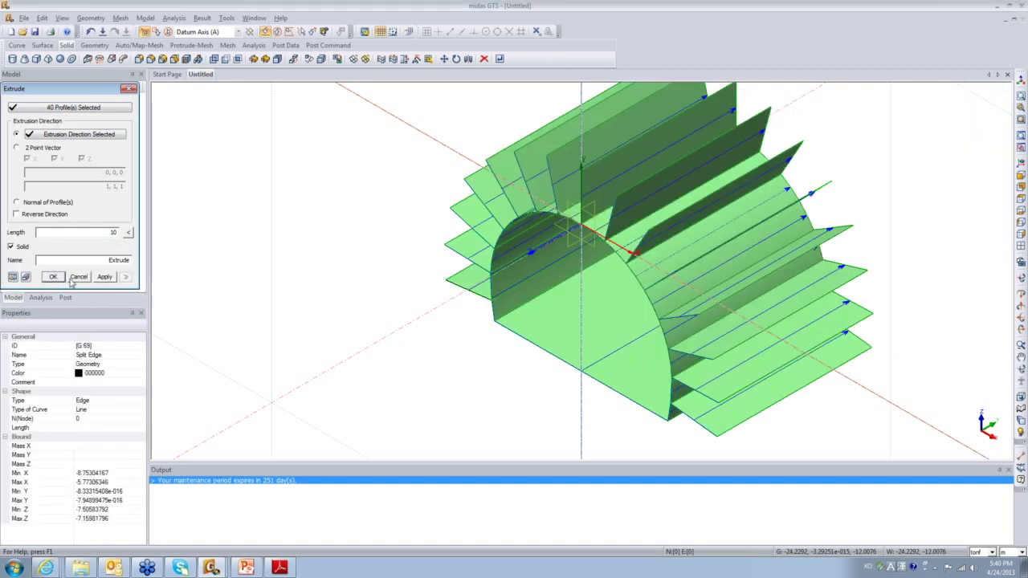
Inspect the extruded tunnel and bolt surfaces from the other side and undo the extrusion
middle_click_drag(696, 385, 930, 236)
middle_click_drag(409, 294, 498, 265)
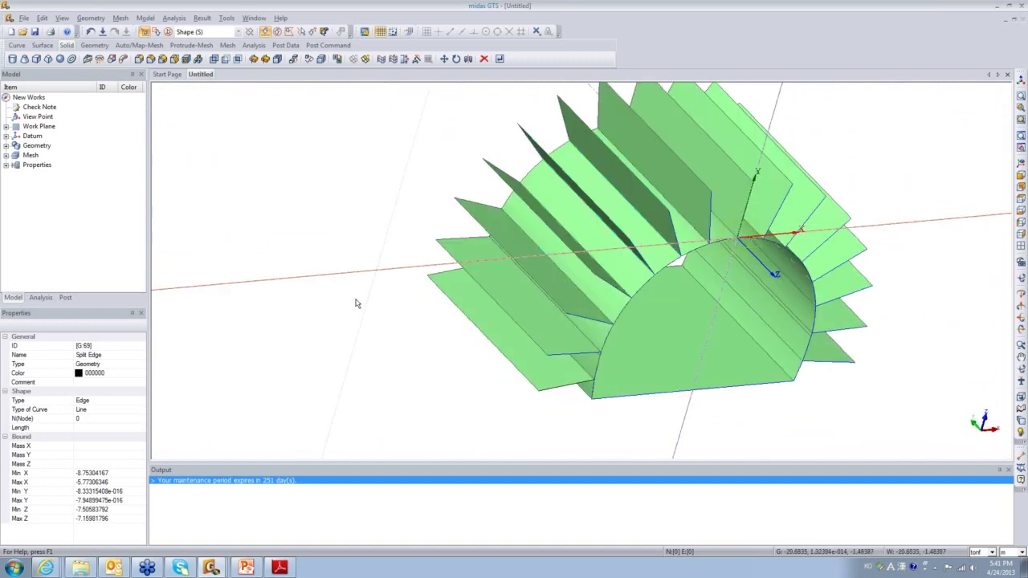
key("ctrl+z")
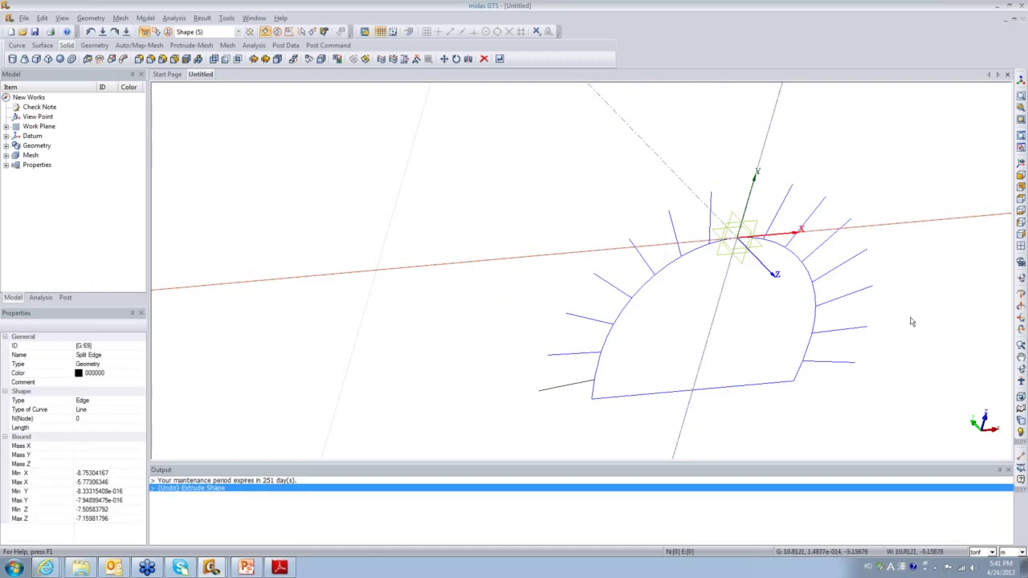
Start an Extrude in front view using only outline edges, selecting the tunnel's left arc segments and floor edges as profiles
left_click(1021, 246)
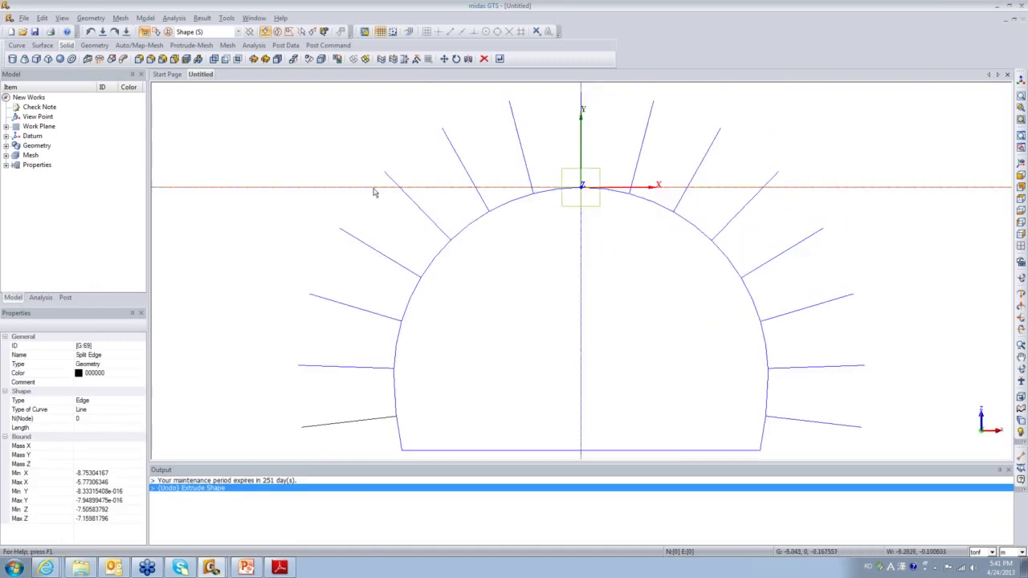
left_click(88, 60)
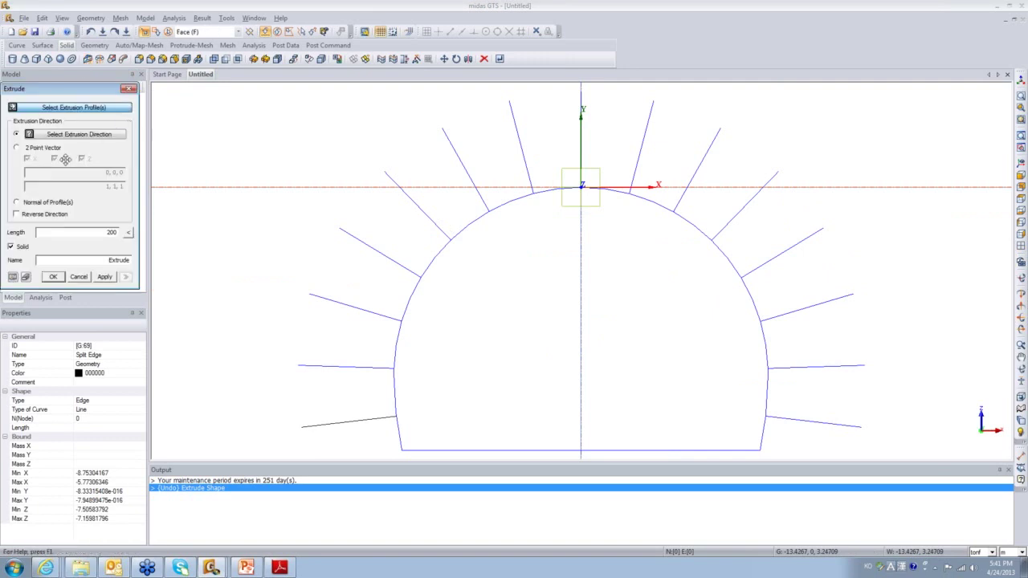
left_click(238, 32)
left_click(201, 50)
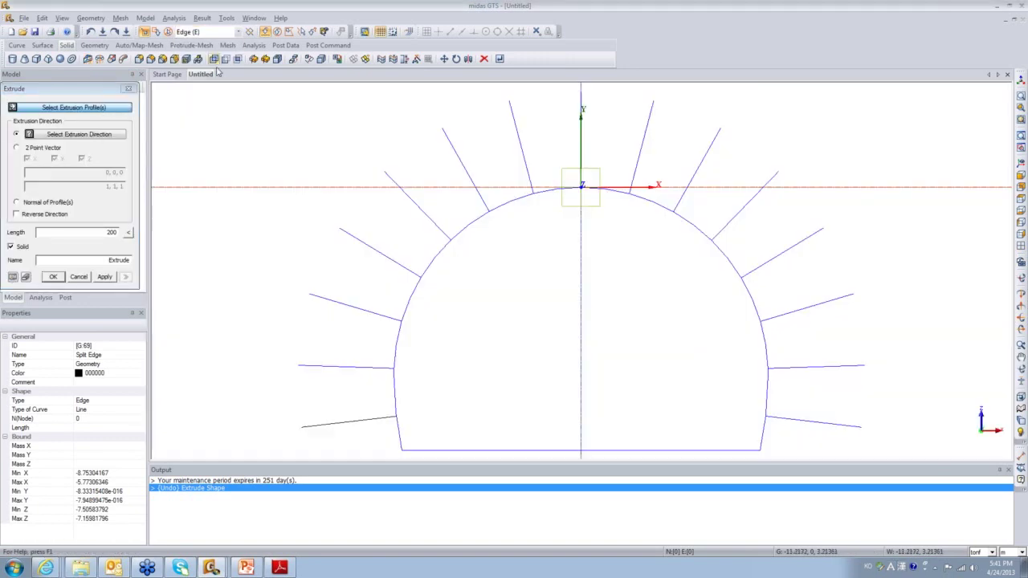
left_click(476, 223)
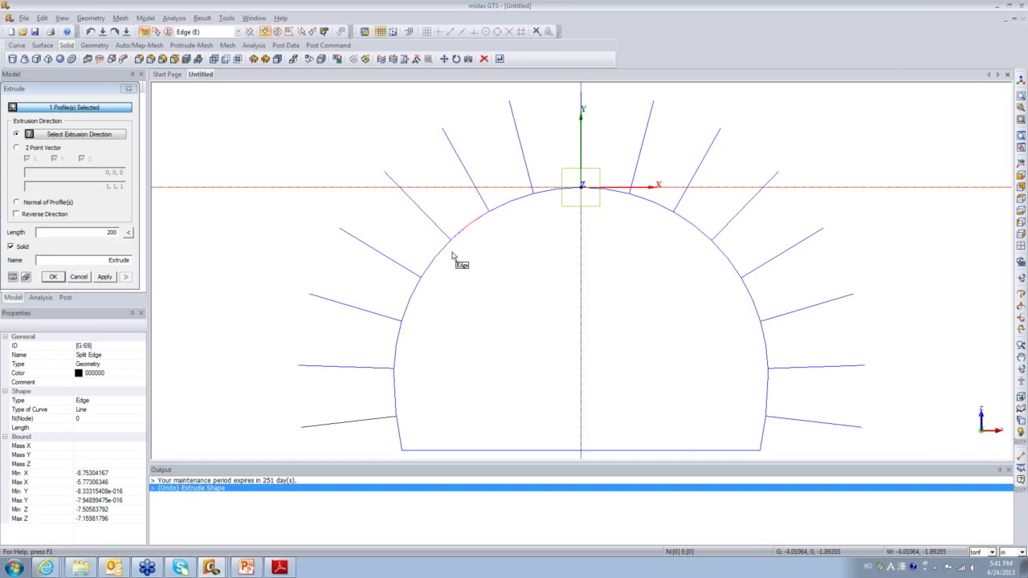
left_click(416, 297)
left_click(432, 263)
left_click(399, 351)
left_click(398, 404)
left_click(418, 450)
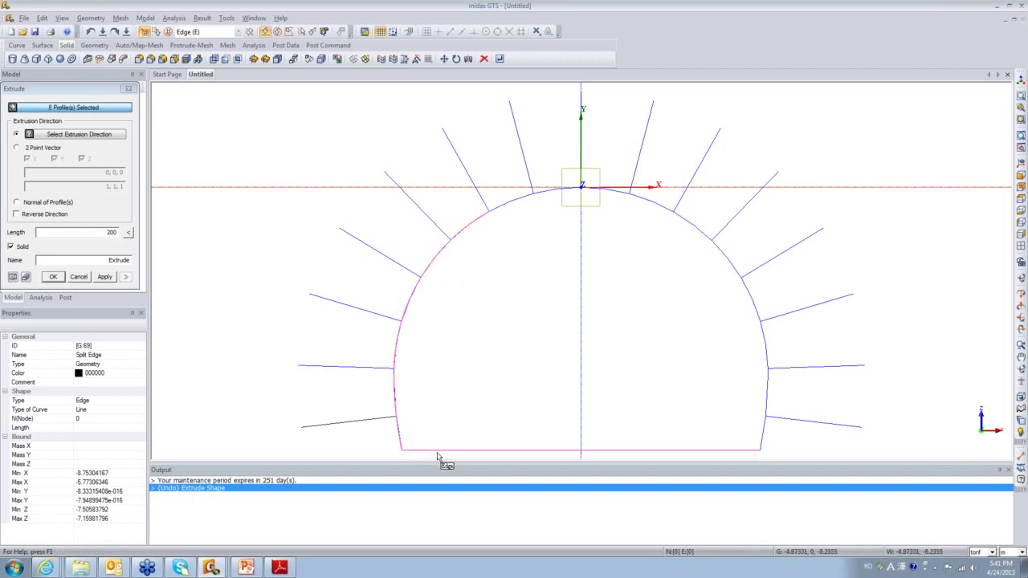
Add the tunnel outline's right wall and crown arc segments to the extrusion profiles, leaving out the bolt lines
left_click(763, 429)
left_click(767, 384)
left_click(765, 345)
left_click(713, 237)
left_click(663, 210)
left_click(611, 193)
left_click(560, 193)
left_click(526, 201)
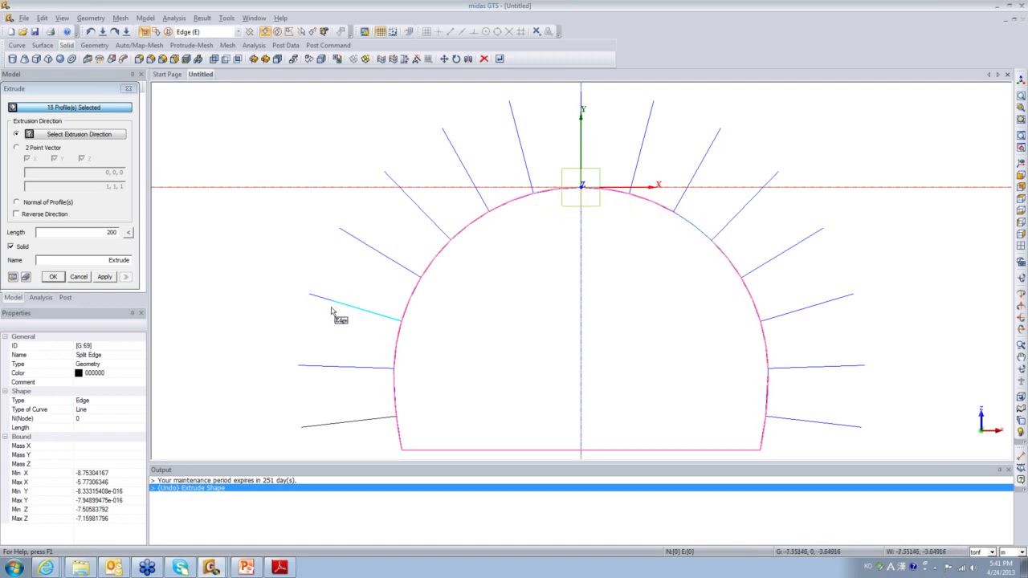
Extrude the 15 selected outline edges by 10 m along the datum axis perpendicular to the section and inspect the tunnel surface in isometric view
left_click_drag(90, 239, 185, 257)
double_click(193, 252)
type("10")
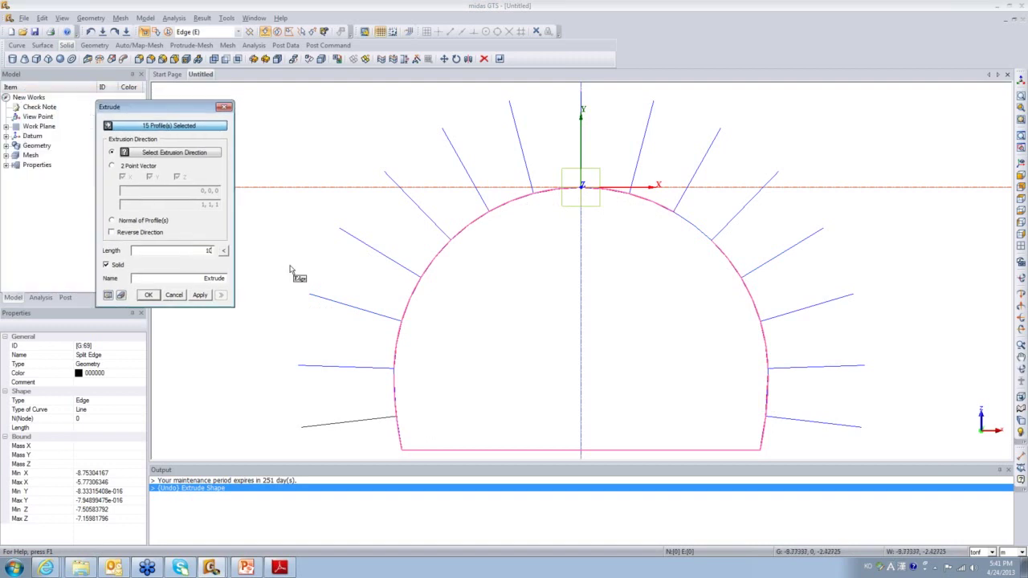
left_click(109, 295)
left_click(206, 234)
left_click(122, 152)
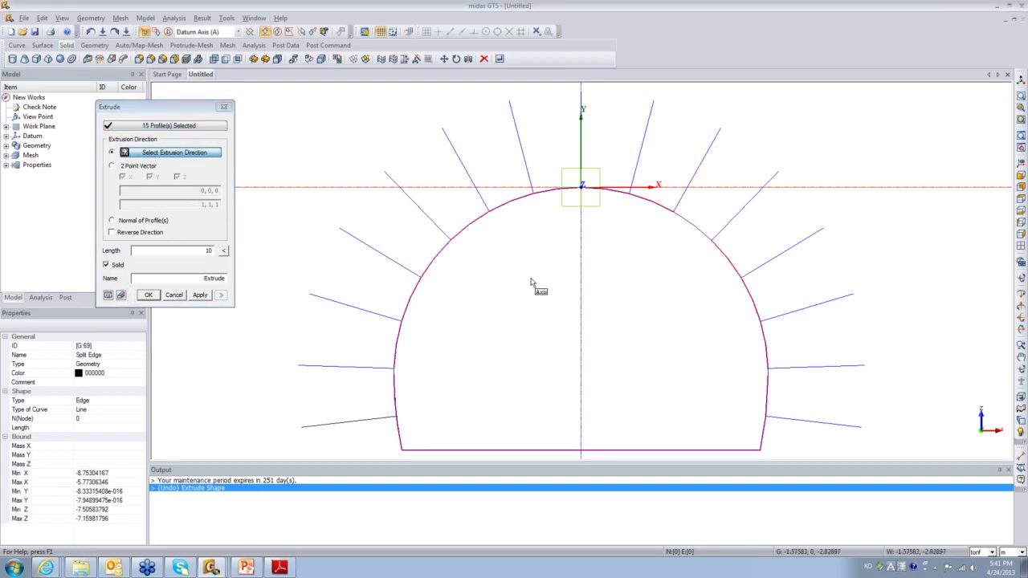
left_click(1020, 163)
left_click(434, 314)
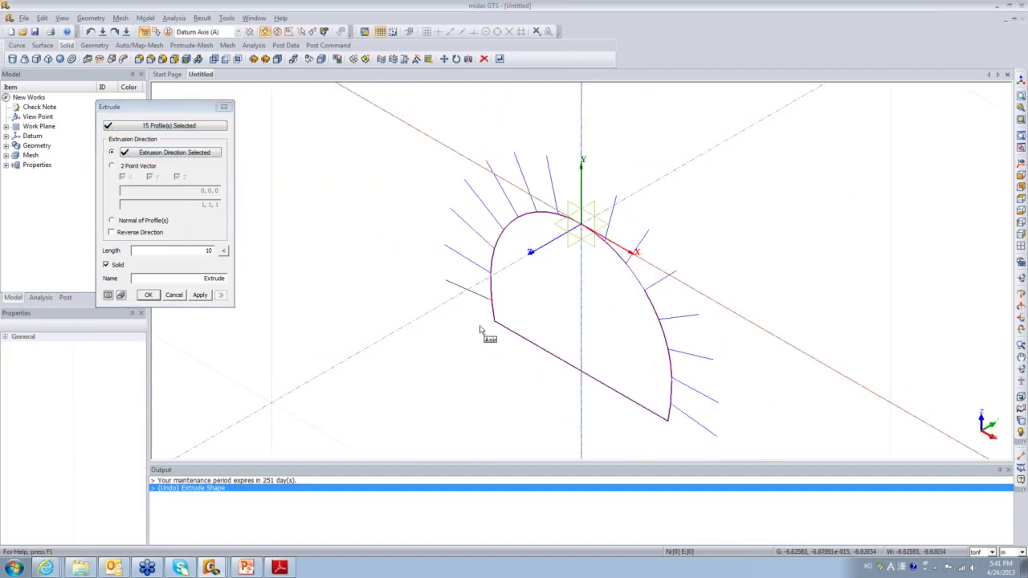
left_click(109, 297)
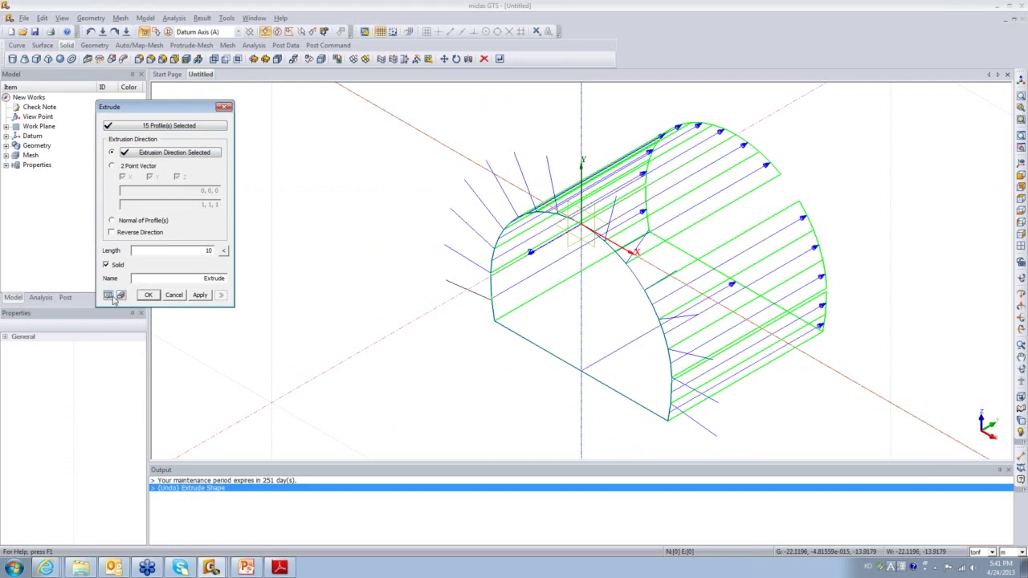
left_click(148, 295)
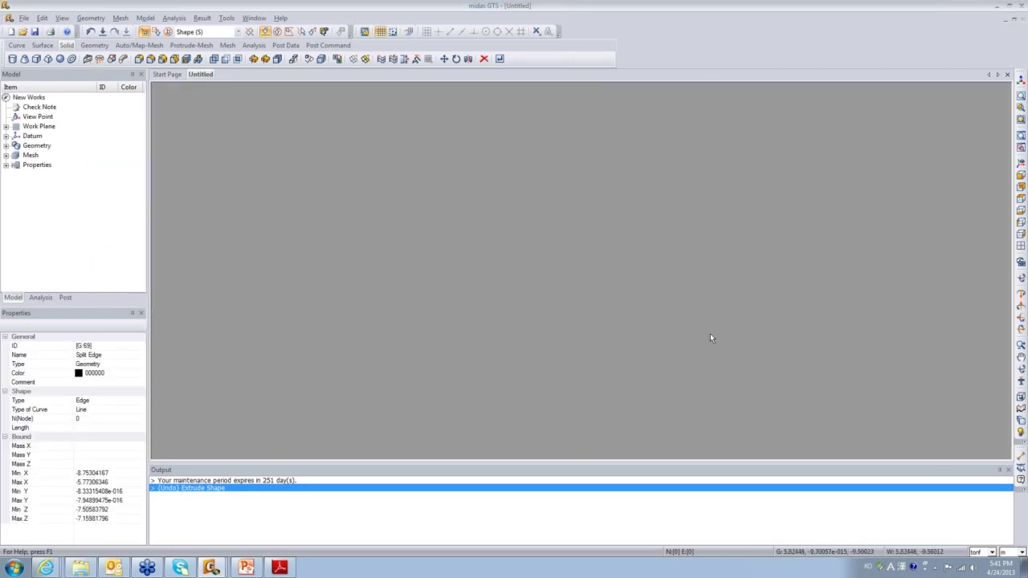
middle_click_drag(710, 338, 873, 210)
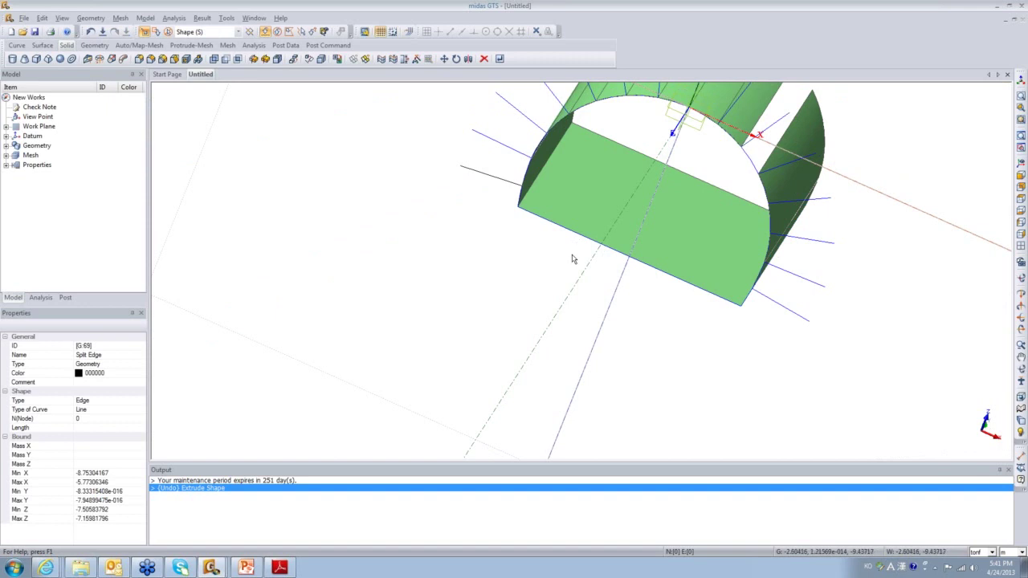
left_click(1020, 174)
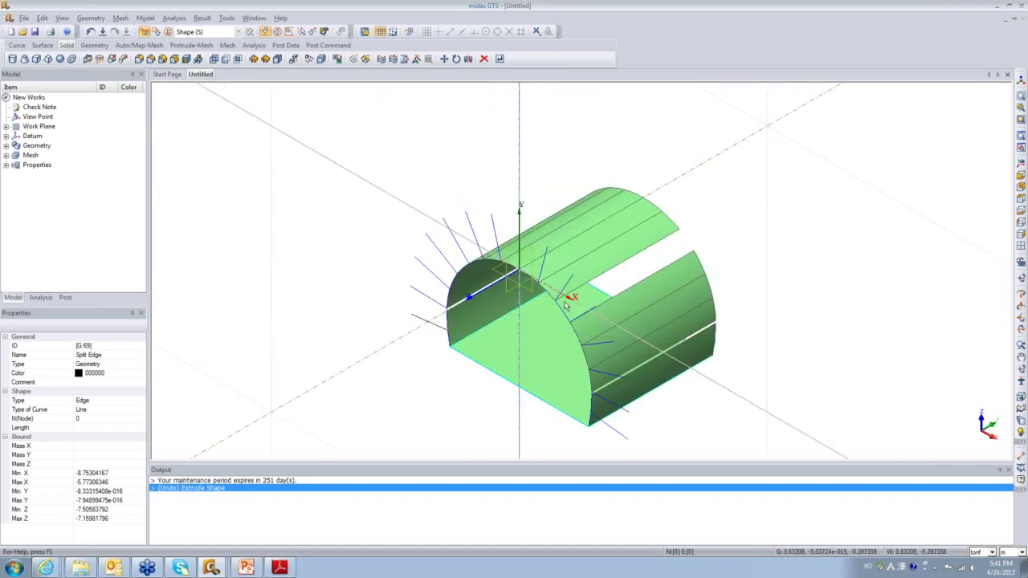